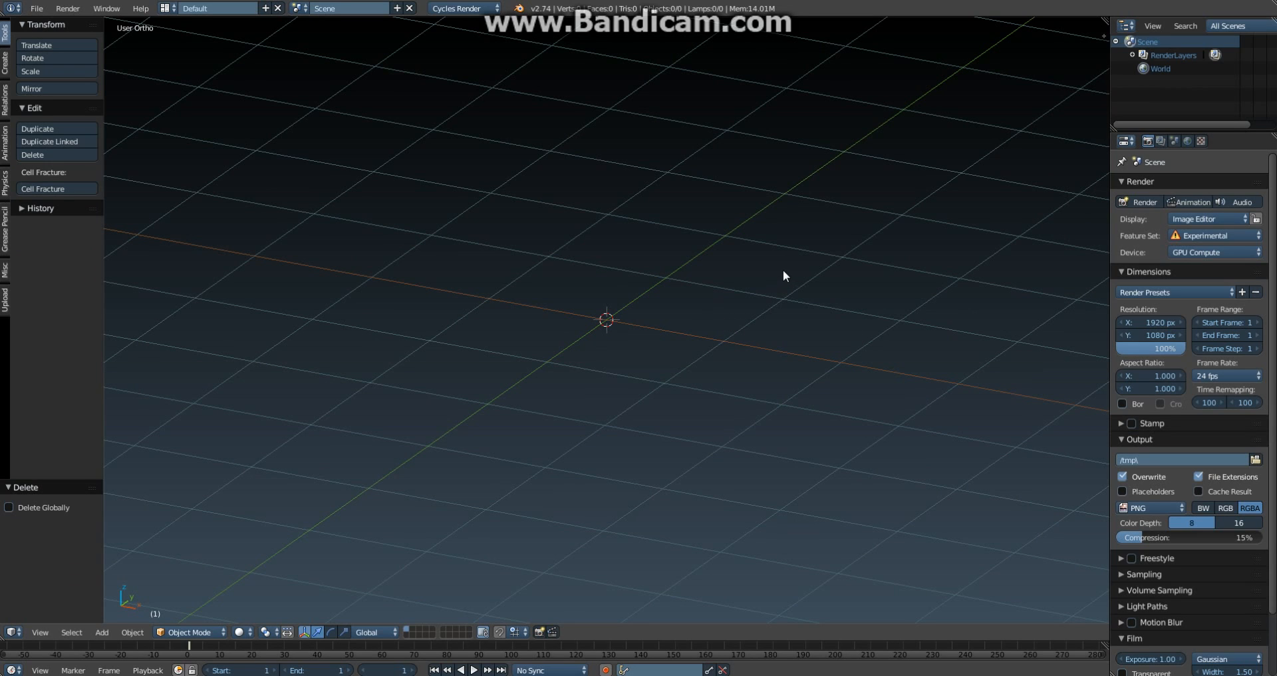
Step: Add a cube mesh at the scene origin and switch the view to perspective projection
key("shift+a")
key("shift+a")
key("Escape")
key("shift+a")
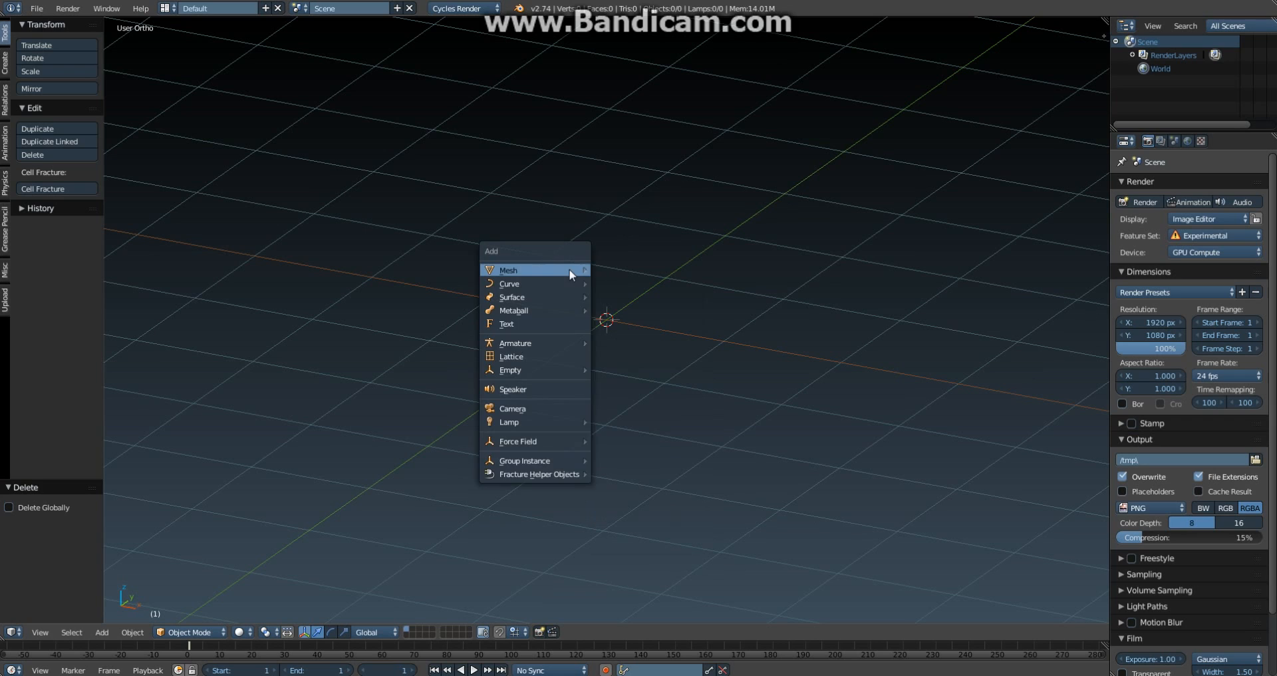
mouse_move(570, 272)
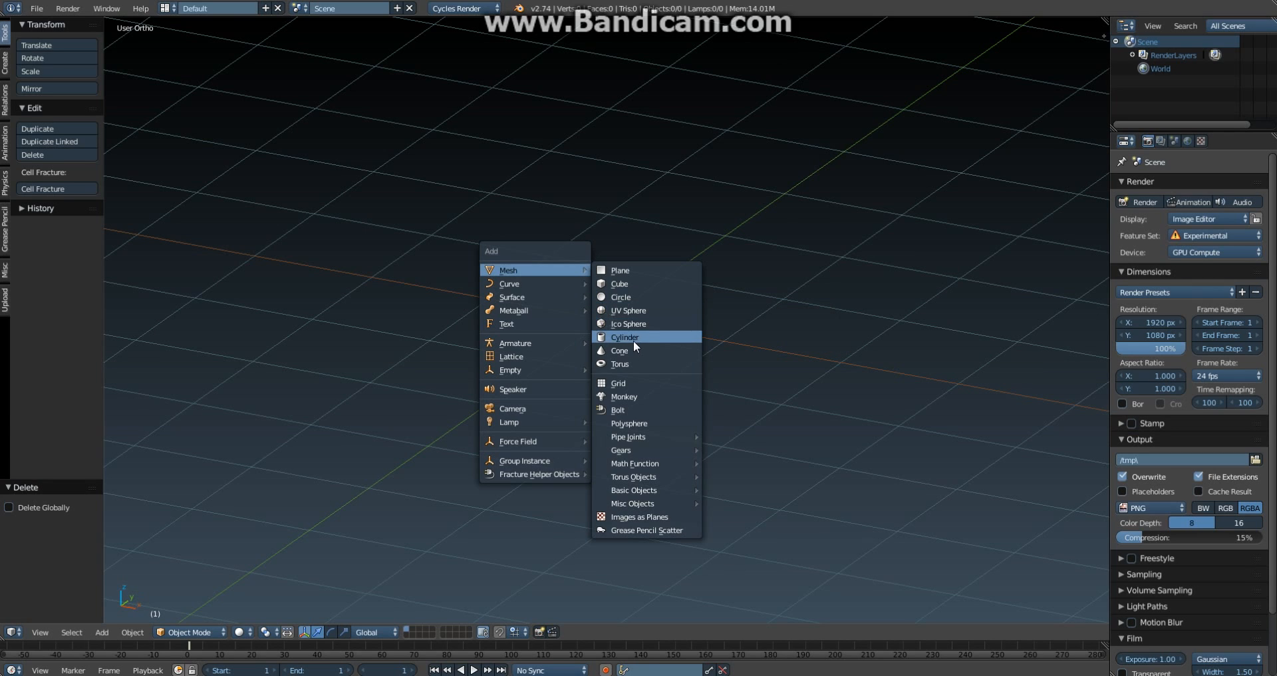
left_click(628, 283)
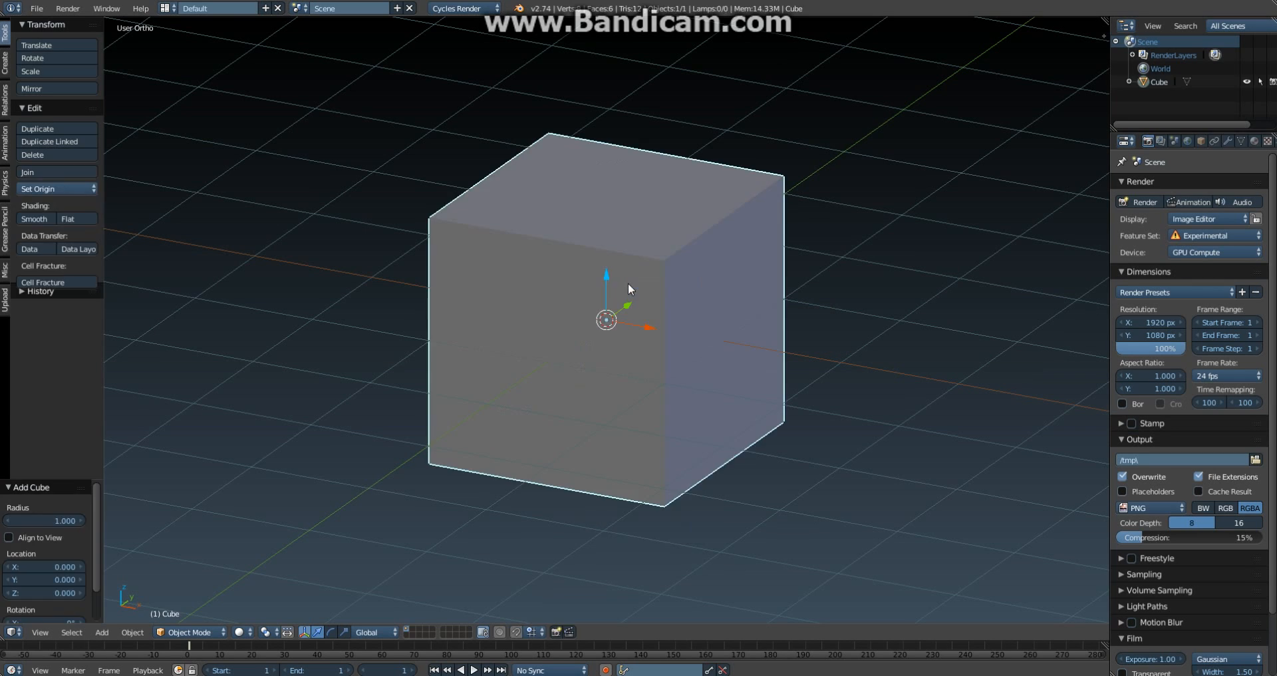
middle_click_drag(632, 358, 688, 394)
key("KP_5")
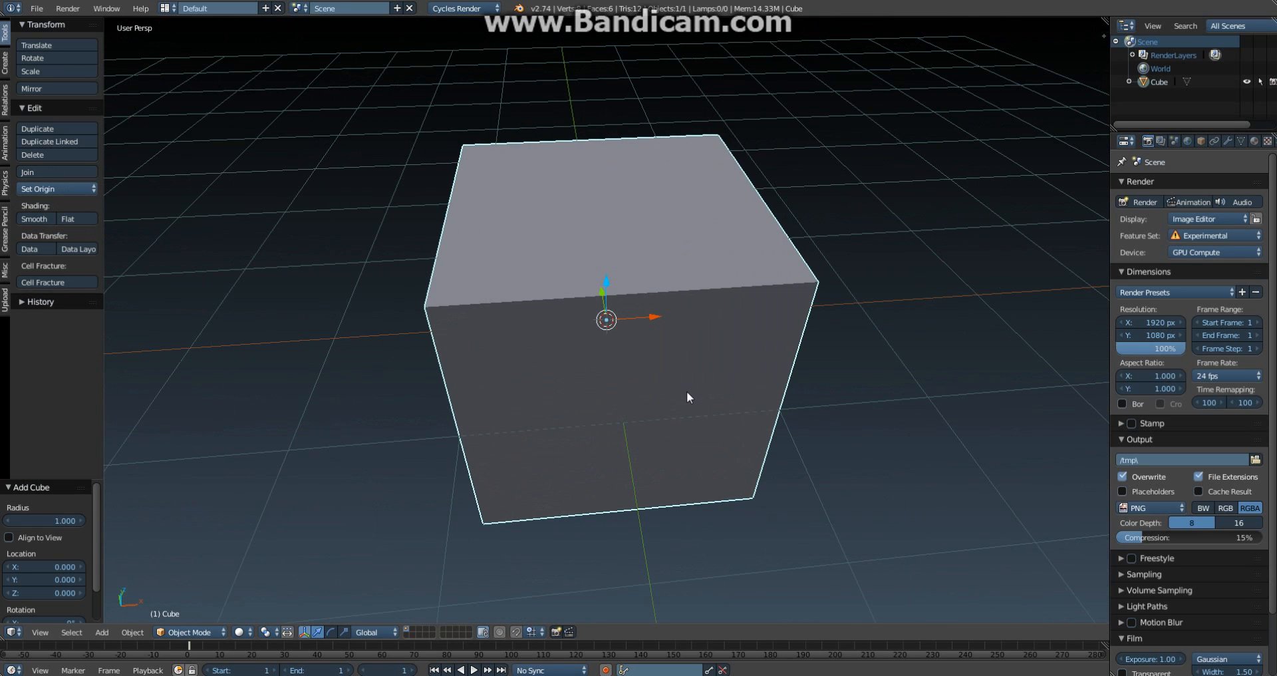
scroll(705, 393, "down", 4)
middle_click_drag(769, 423, 689, 409)
scroll(686, 399, "up", 2)
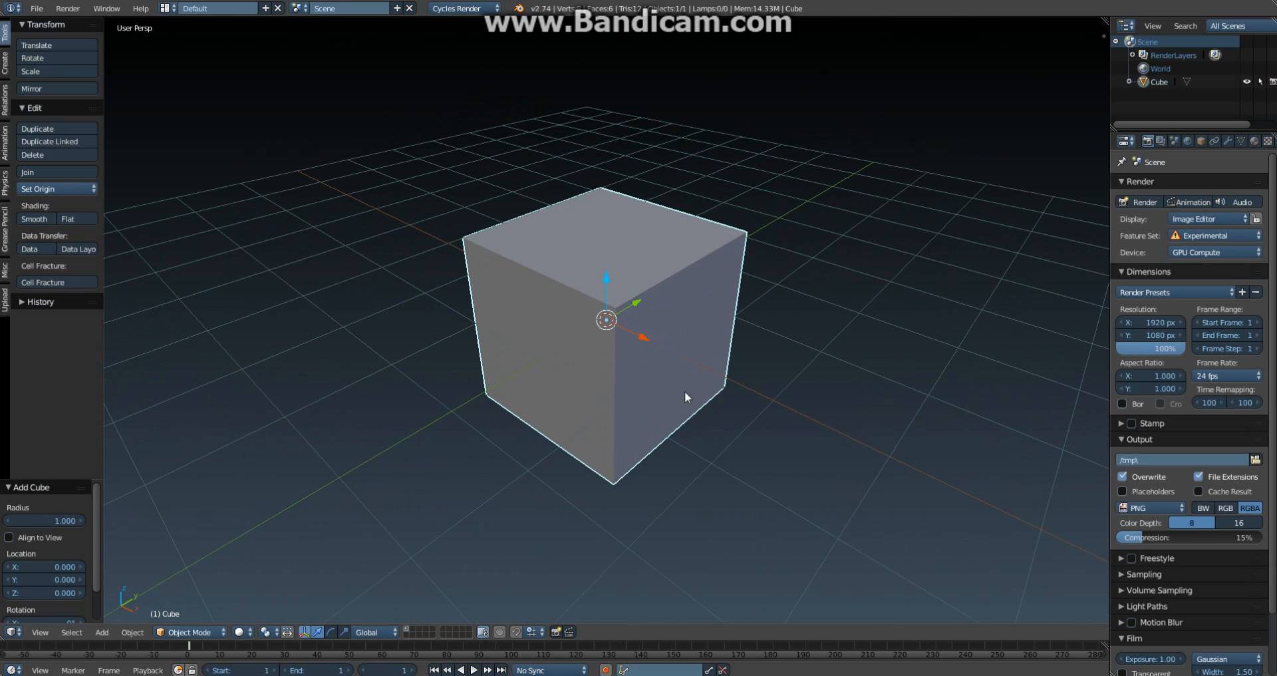
Step: Move the cube -3 units along the global X axis
key("shift+a")
key("Escape")
type("g")
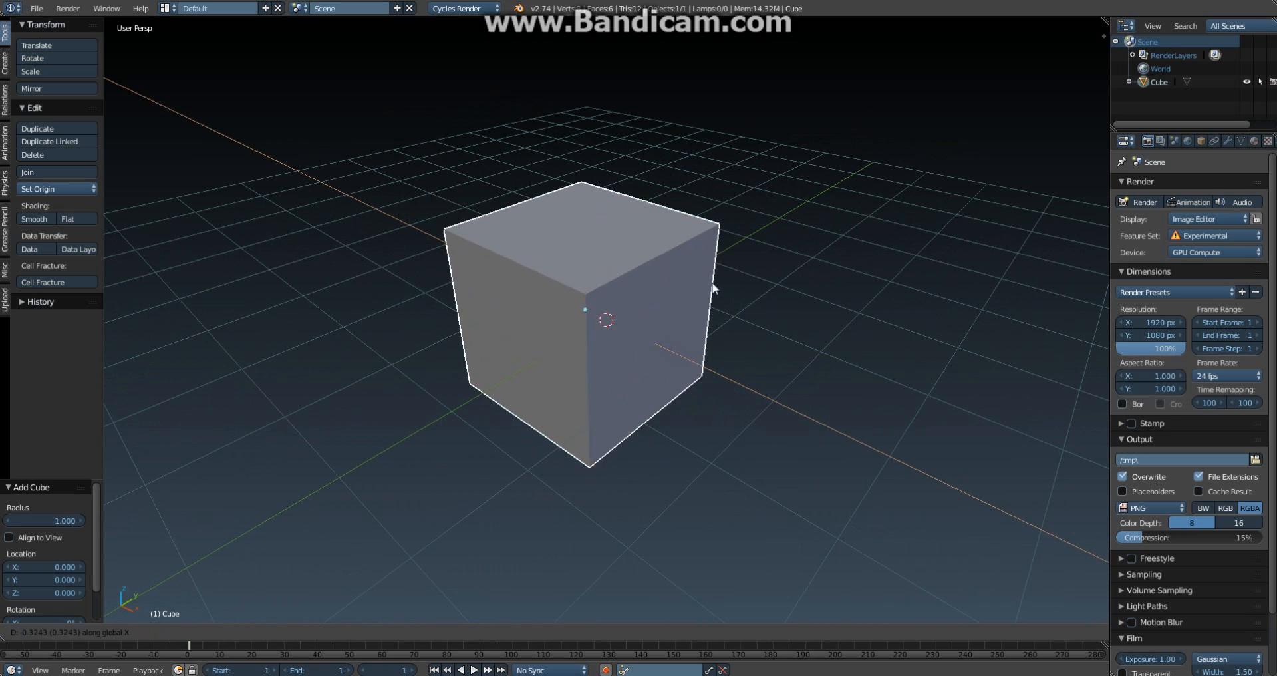
type("x-3")
key("Return")
Step: Add a UV sphere with 32 segments and 16 rings at the origin and shade it smooth
key("shift+a")
mouse_move(645, 292)
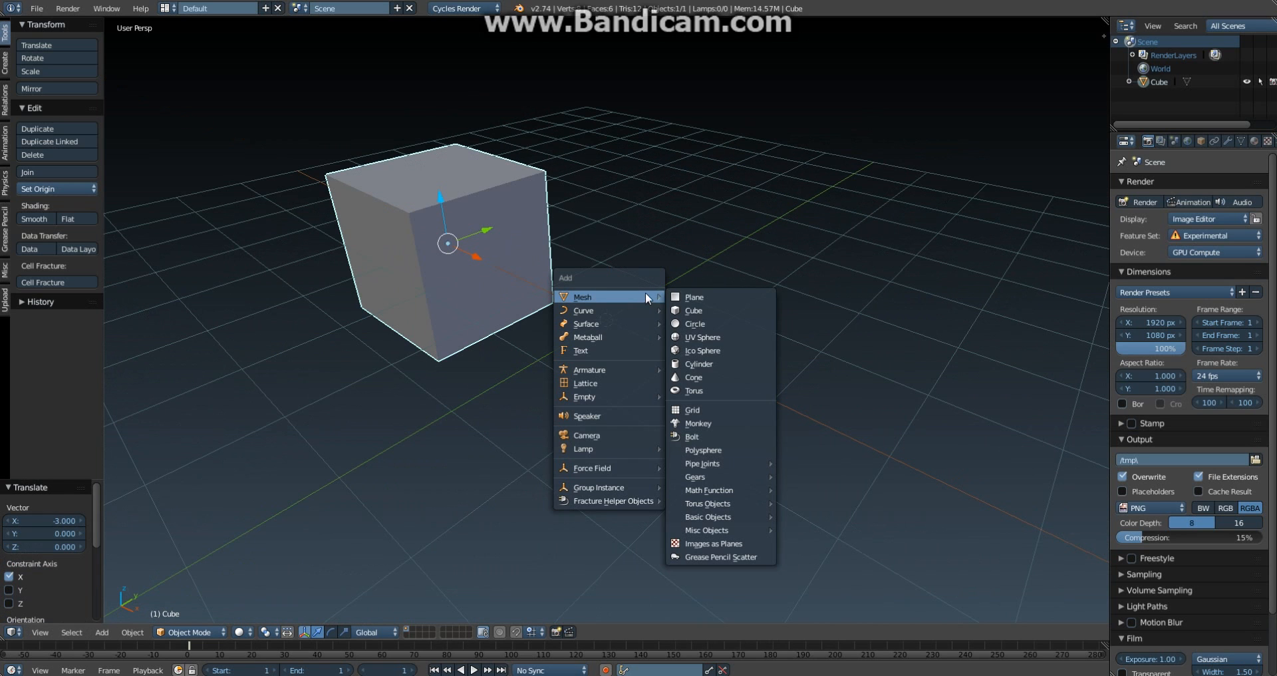
left_click(752, 338)
scroll(746, 360, "up", 4)
scroll(804, 333, "up", 2)
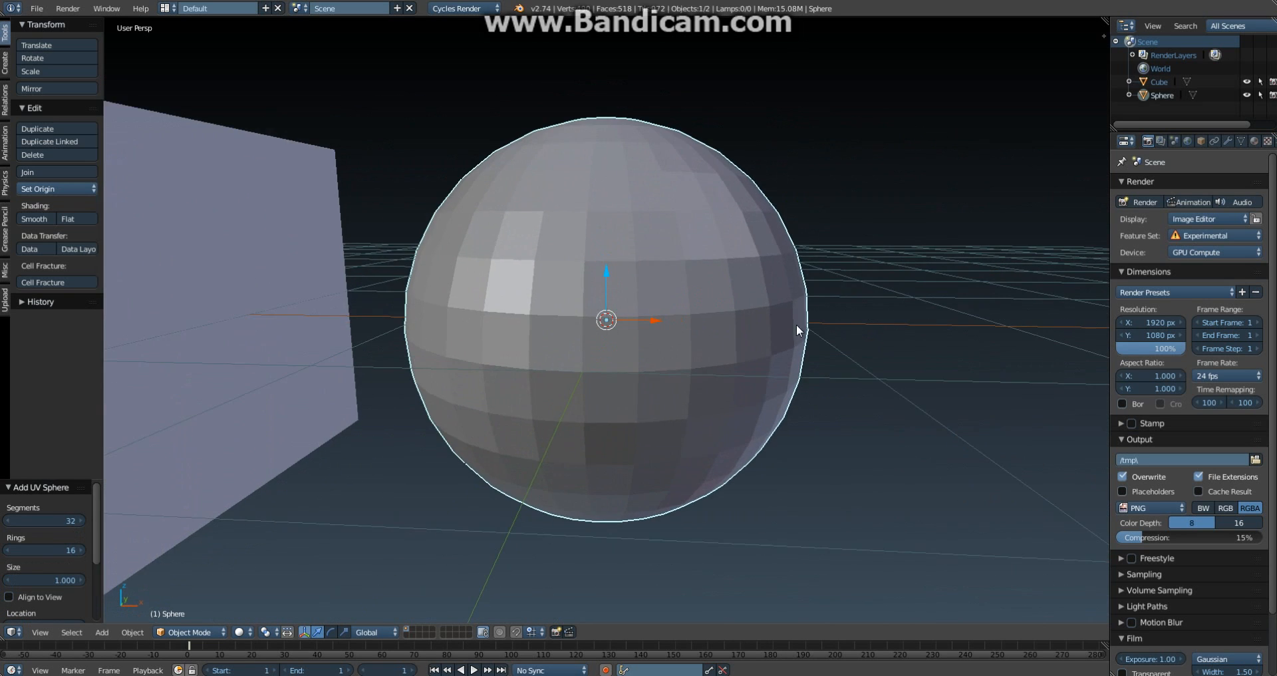
middle_click_drag(796, 324, 767, 343)
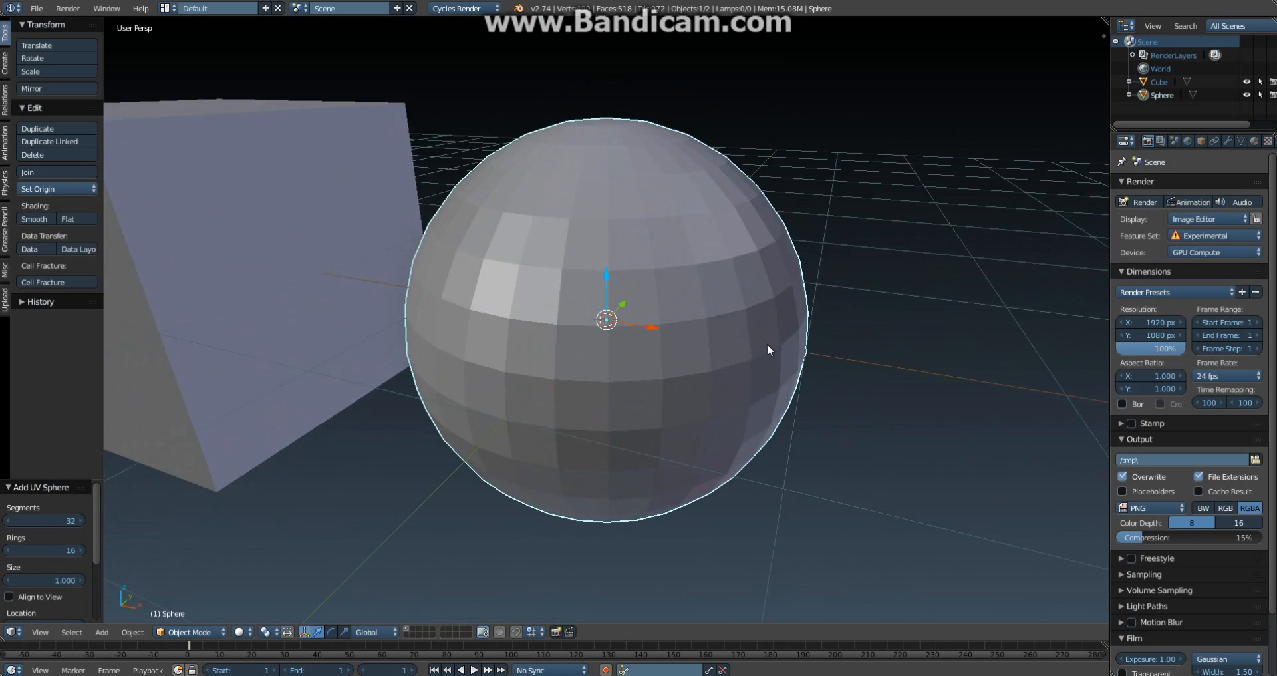
left_click(37, 216)
Step: Examine the UV sphere's mesh topology around its poles in wireframe display and Edit Mode
mouse_move(833, 230)
middle_mouse_down()
mouse_move(839, 305)
mouse_move(299, 325)
mouse_move(772, 317)
mouse_move(705, 306)
mouse_move(824, 191)
mouse_move(824, 217)
mouse_move(736, 268)
mouse_move(694, 338)
middle_mouse_up()
key("z")
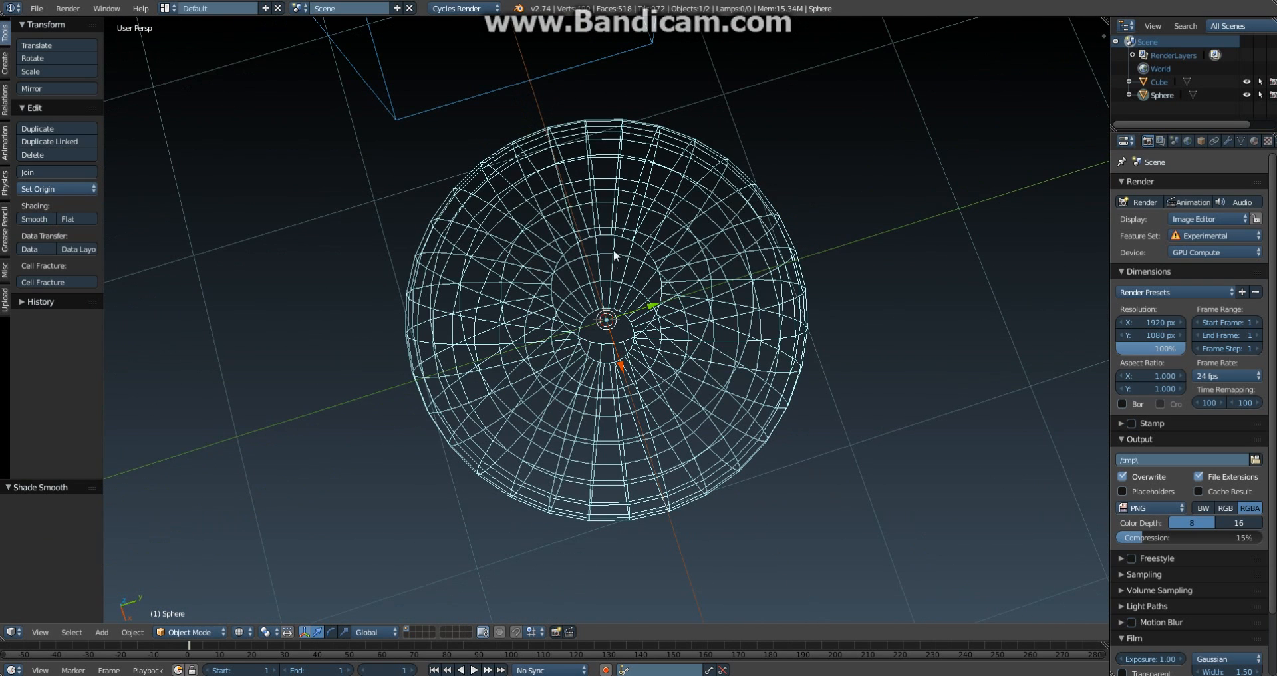
key("Tab")
key("z")
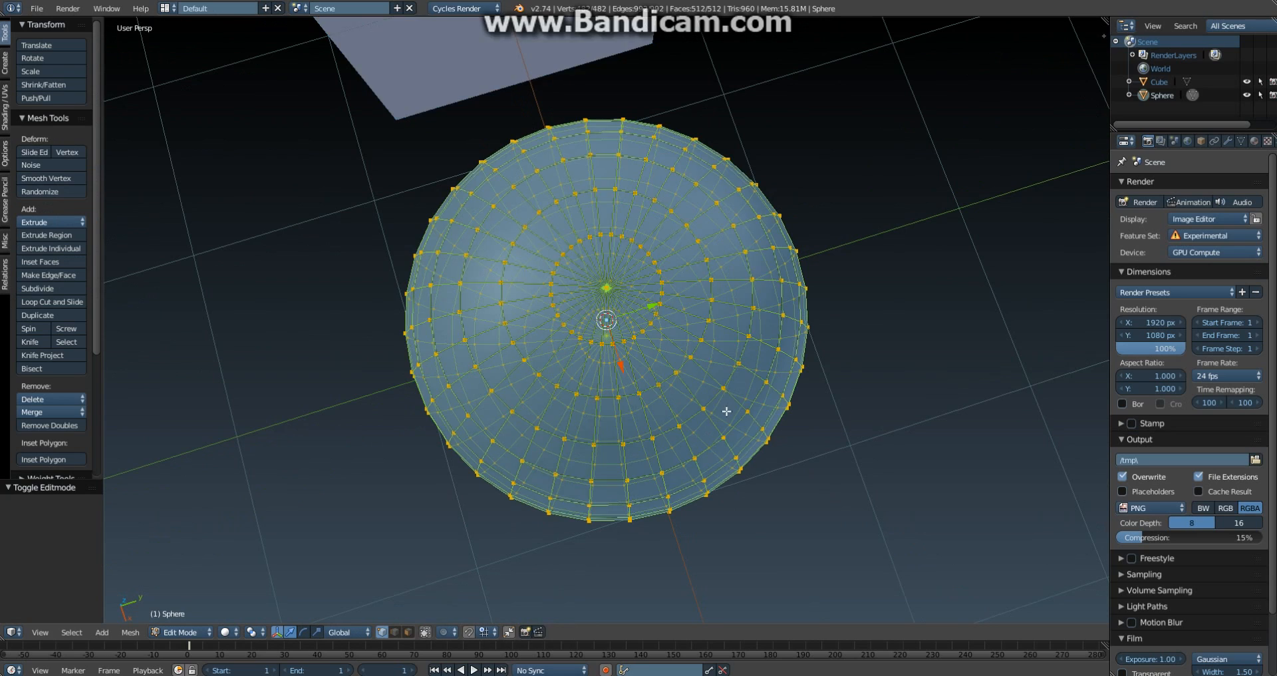
mouse_move(727, 412)
middle_mouse_down()
mouse_move(784, 320)
mouse_move(686, 259)
middle_mouse_up()
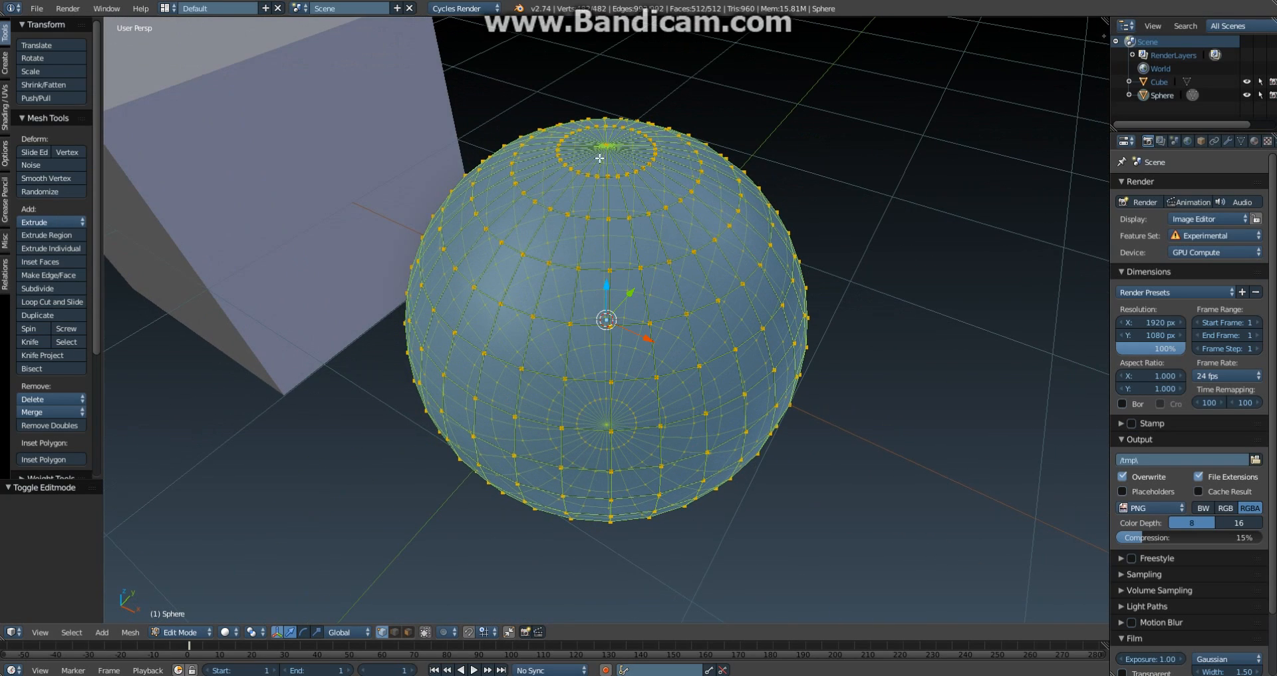
key("Tab")
key("z")
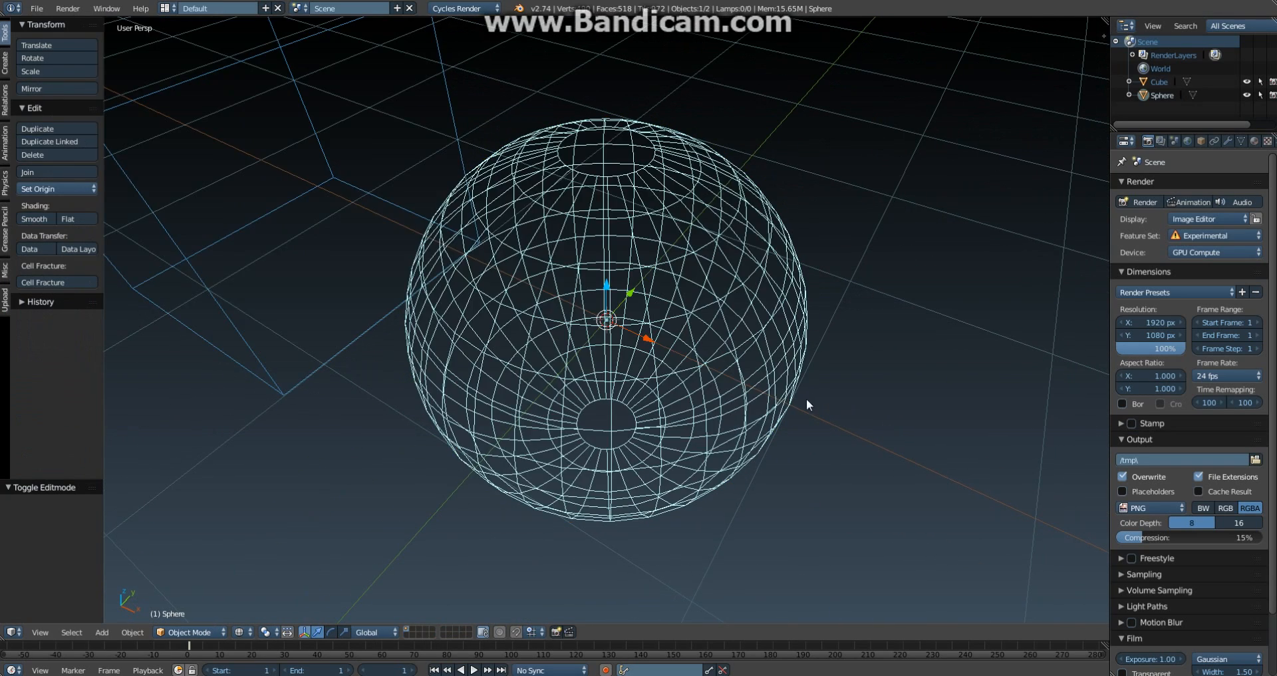
key("z")
scroll(732, 393, "down", 3)
middle_click_drag(737, 371, 699, 409)
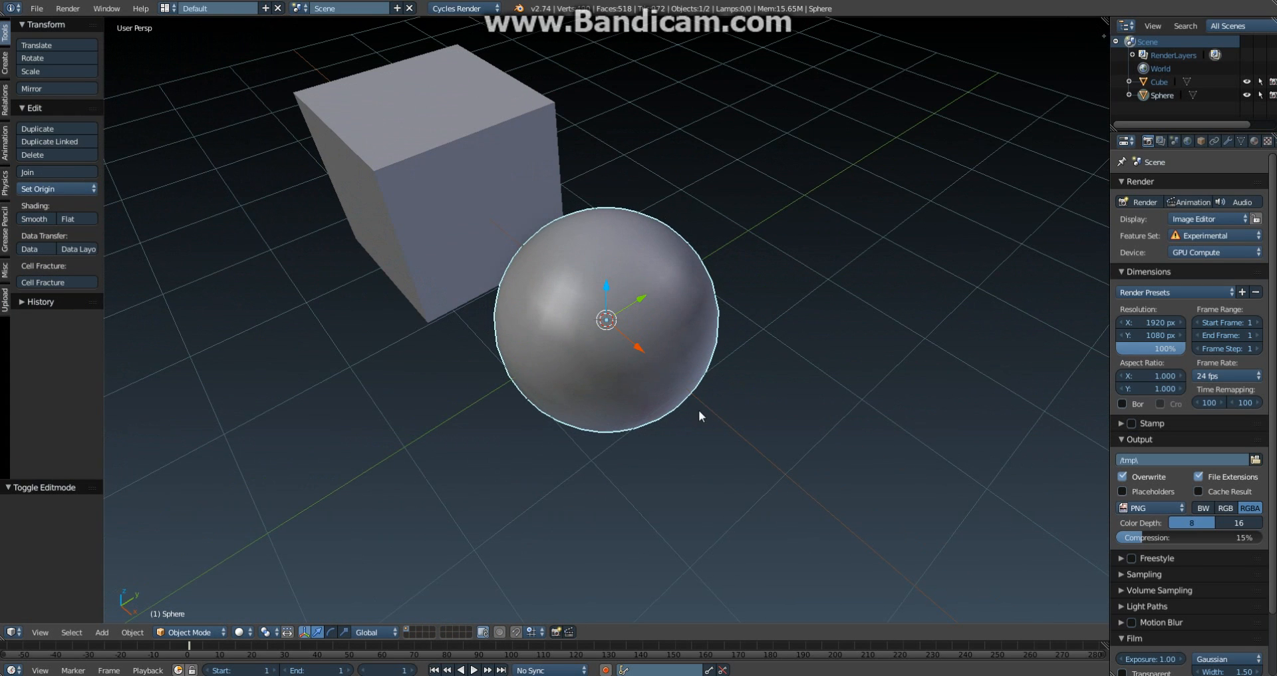
Step: Delete the UV sphere and clear the cube's location to return it to the origin
key("x")
left_click(699, 410)
key("shift+a")
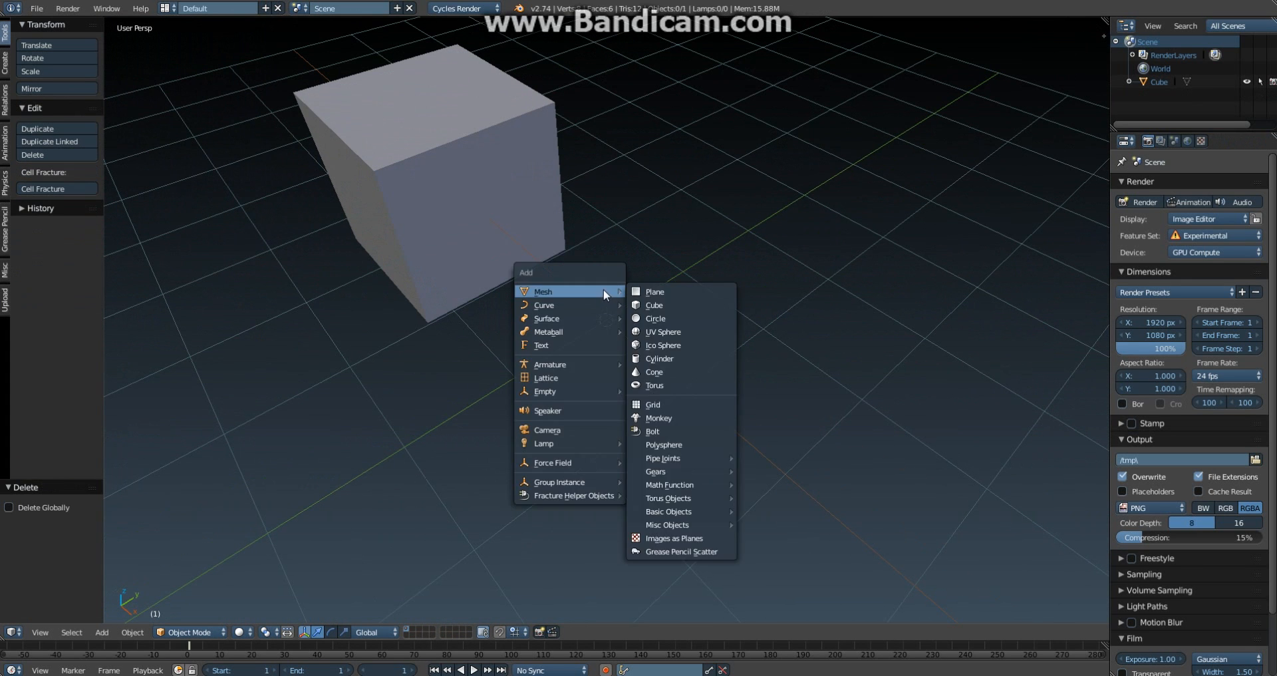
right_click(354, 170)
key("alt+g")
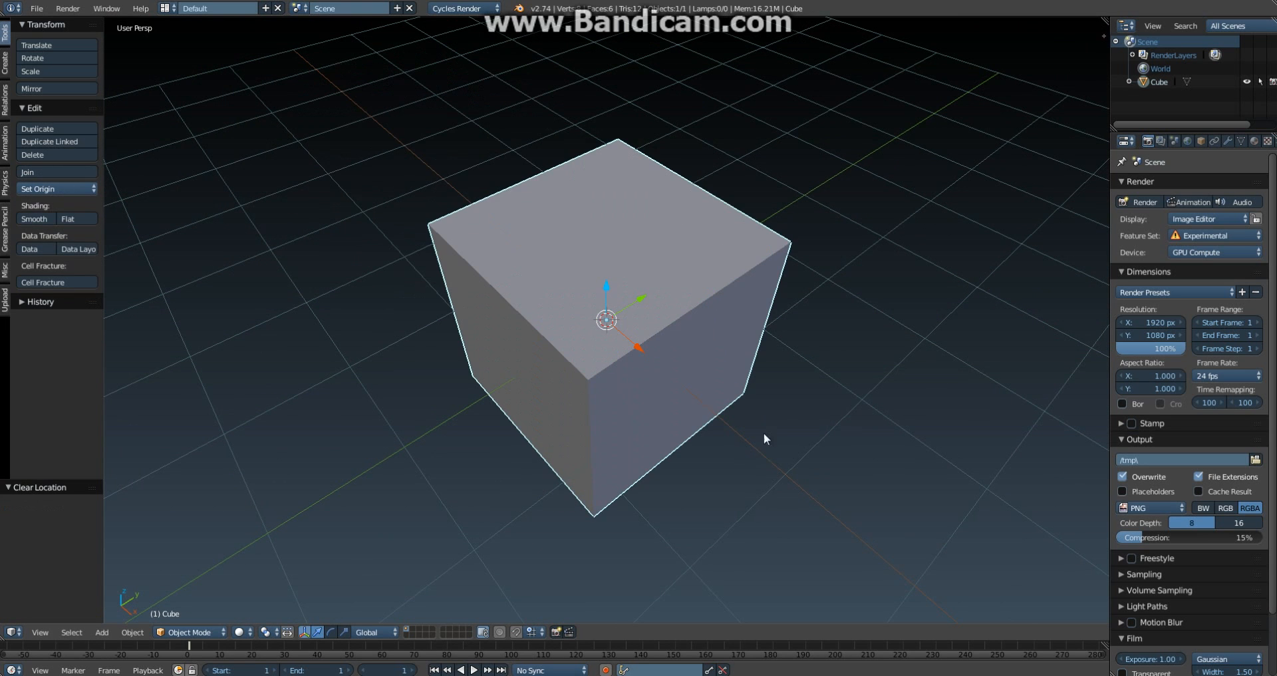
Step: Open the modifier properties for the cube
middle_click_drag(764, 433, 798, 372)
key("z")
key("z")
left_click(1228, 141)
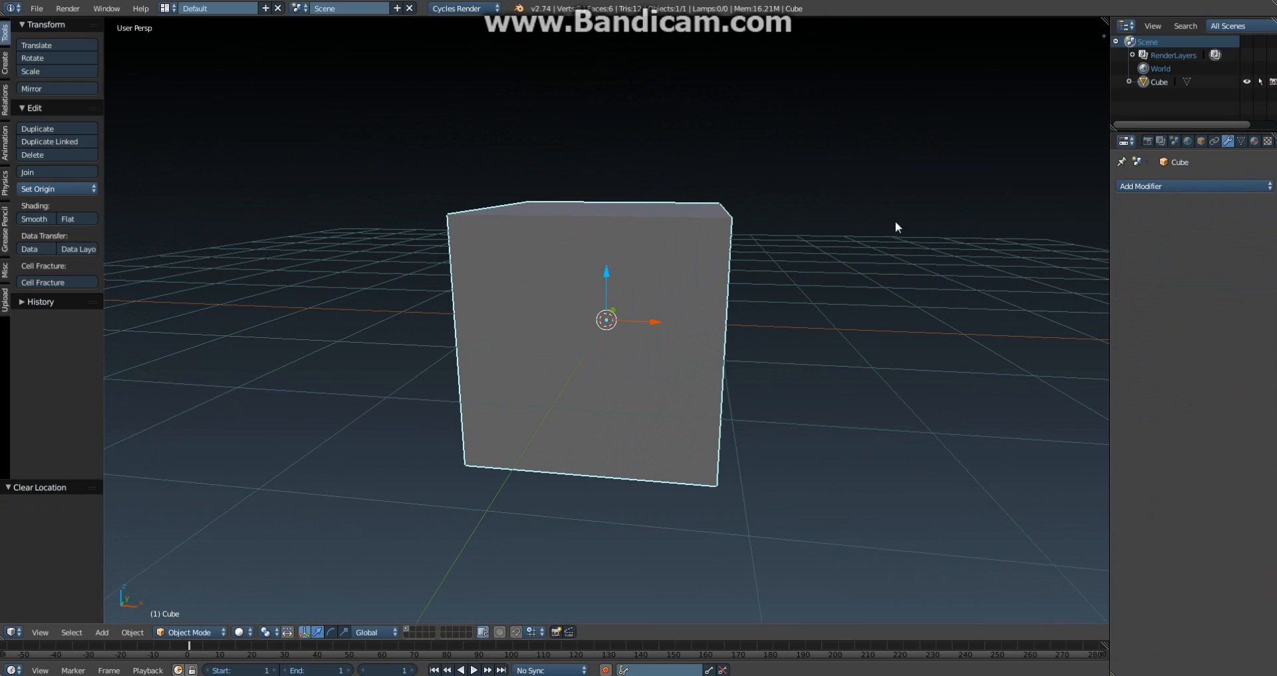
middle_click_drag(896, 227, 717, 273)
scroll(770, 274, "up", 3)
scroll(747, 286, "down", 4)
Step: Add a Polysphere mesh and move it -2 units along the Y axis, clear of the cube
key("shift+a")
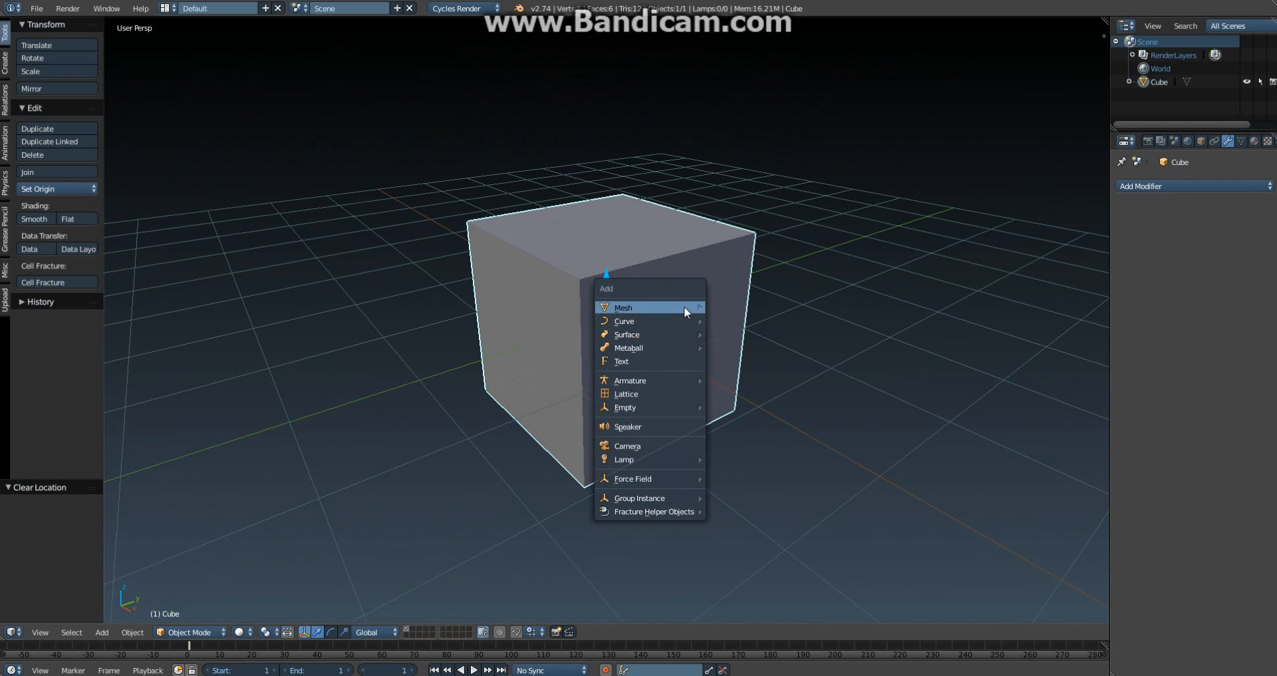
mouse_move(684, 306)
left_click(792, 459)
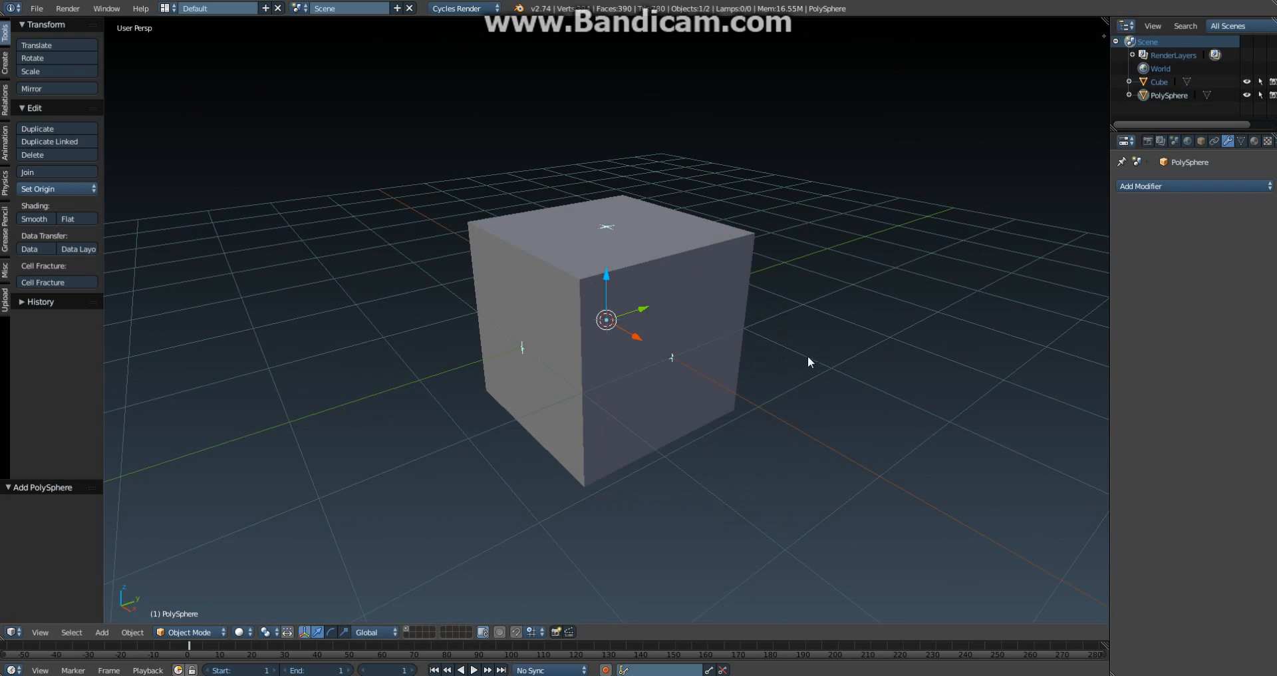
key("g")
key("y")
left_click(598, 431)
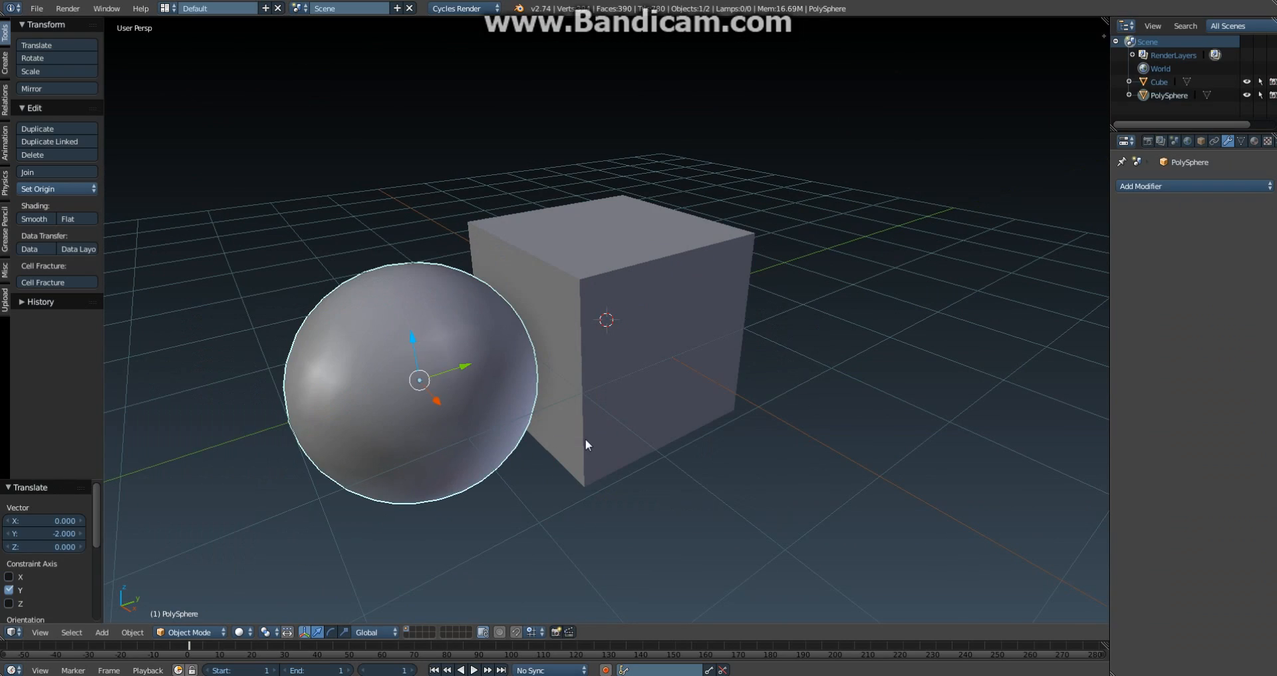
Step: Inspect the Polysphere's mesh topology in wireframe display
key("z")
mouse_move(581, 448)
middle_mouse_down()
mouse_move(645, 422)
mouse_move(732, 435)
mouse_move(827, 282)
middle_mouse_up()
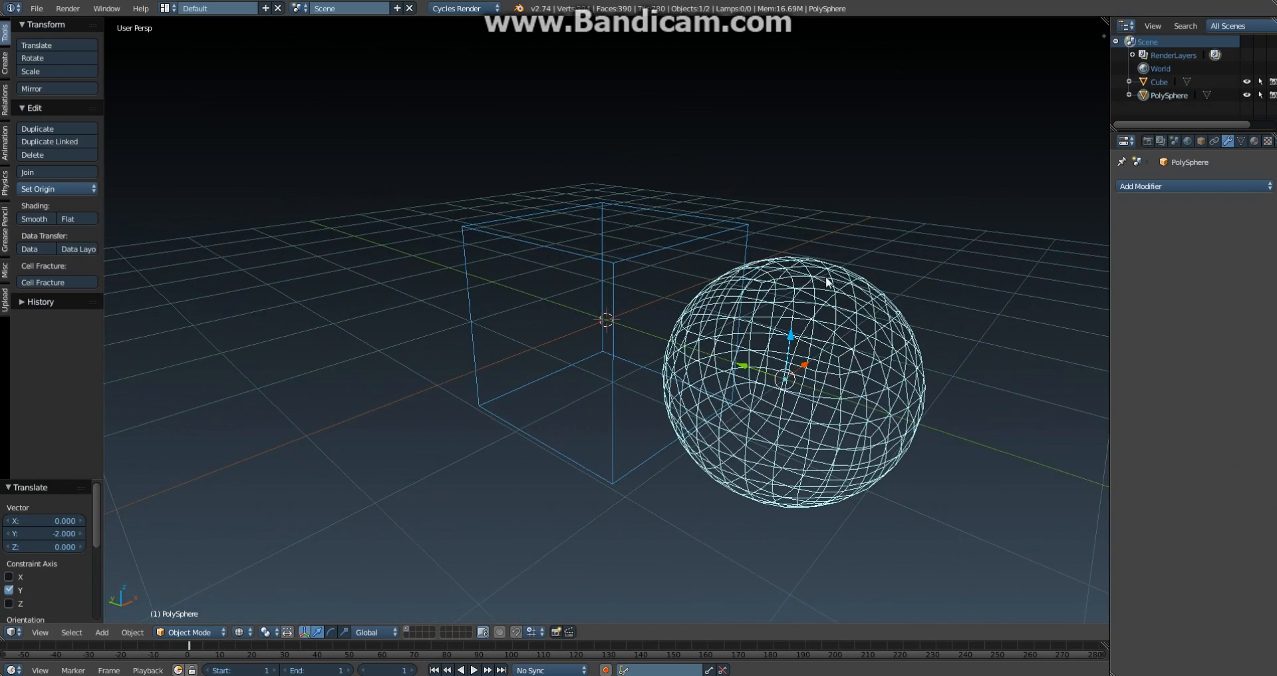
middle_click_drag(819, 401, 1026, 304)
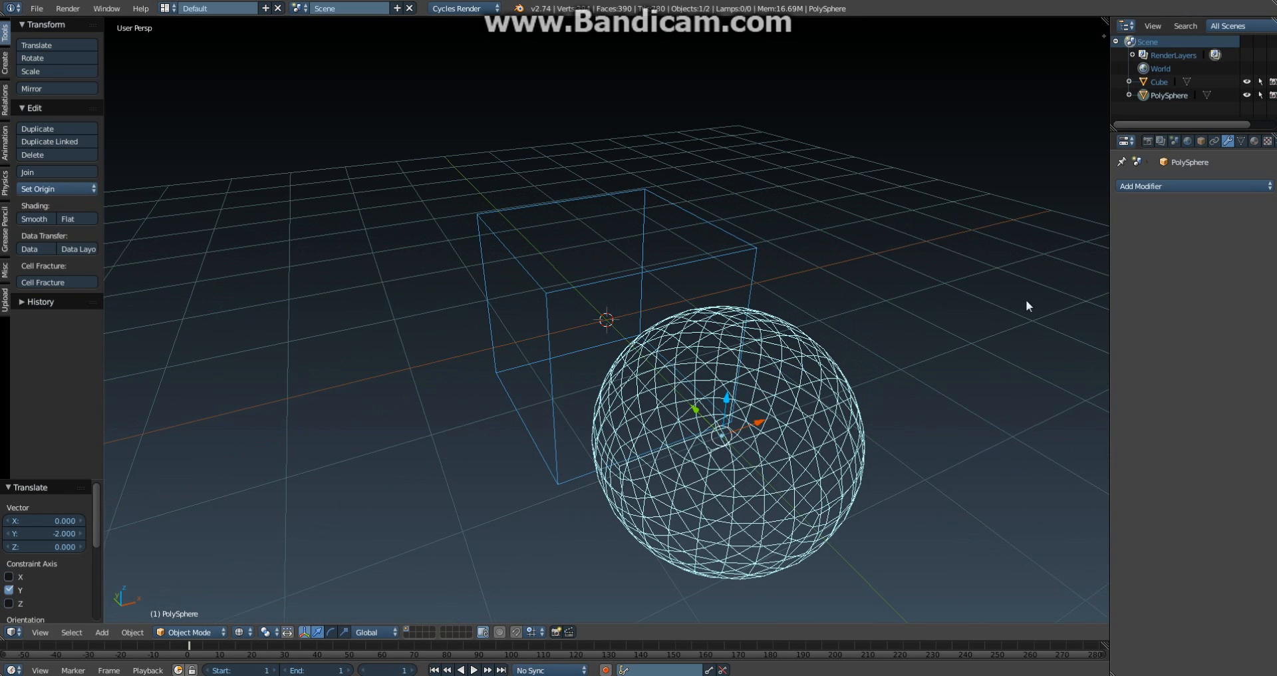
left_click(1179, 186)
left_click(1047, 414)
key("z")
Step: Delete the Polysphere and select the cube
mouse_move(939, 413)
middle_mouse_down()
mouse_move(931, 401)
mouse_move(945, 394)
middle_mouse_up()
key("Delete")
right_click(672, 314)
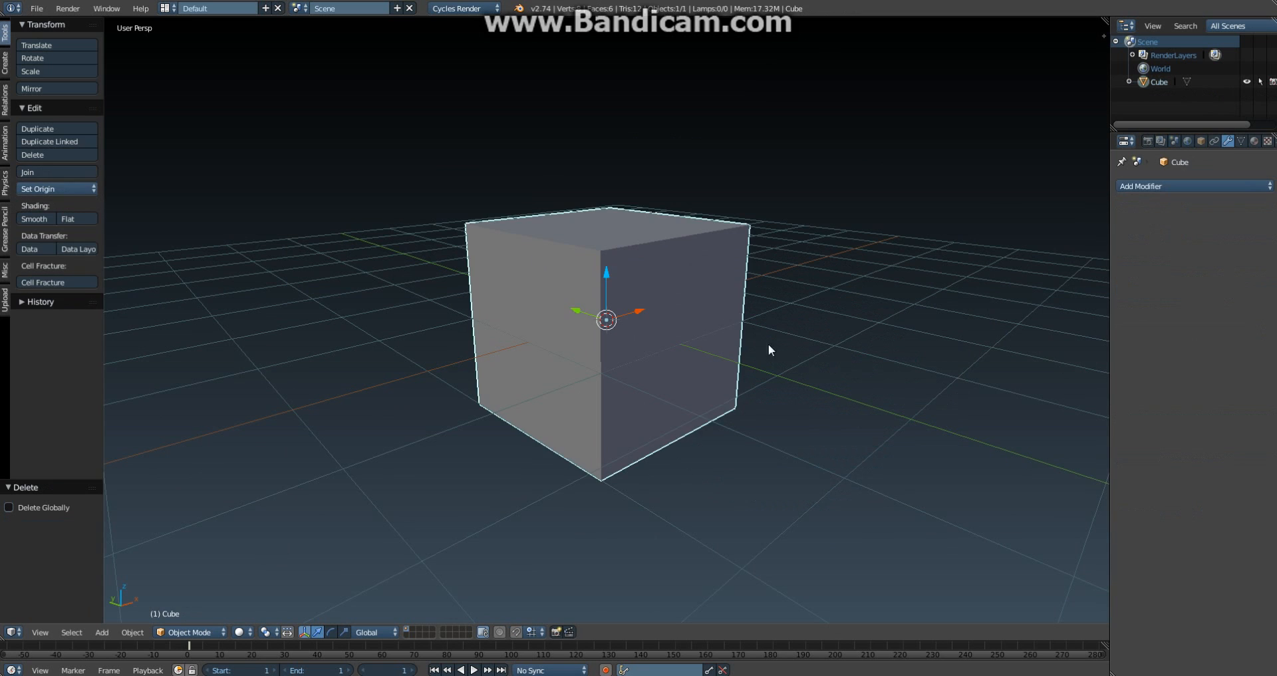
Step: Add a Subdivision Surface modifier to the cube and set both its View and Render subdivisions to 5
middle_click_drag(768, 343, 652, 349)
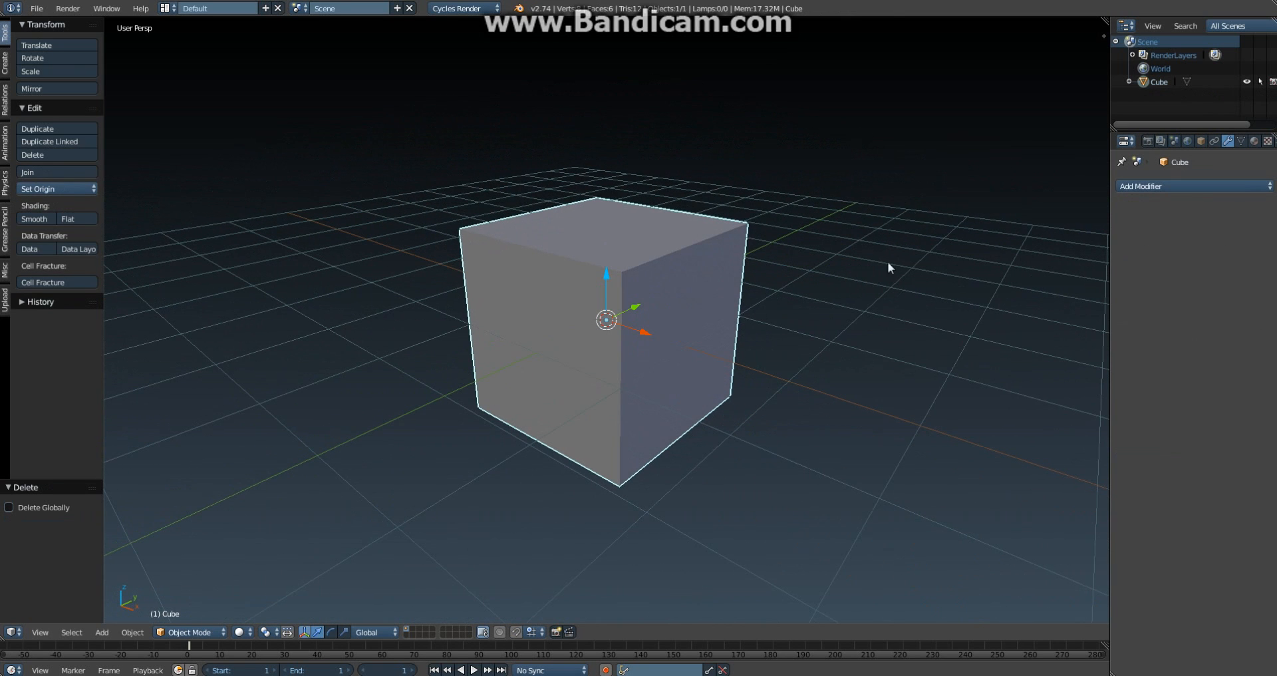
left_click(1155, 186)
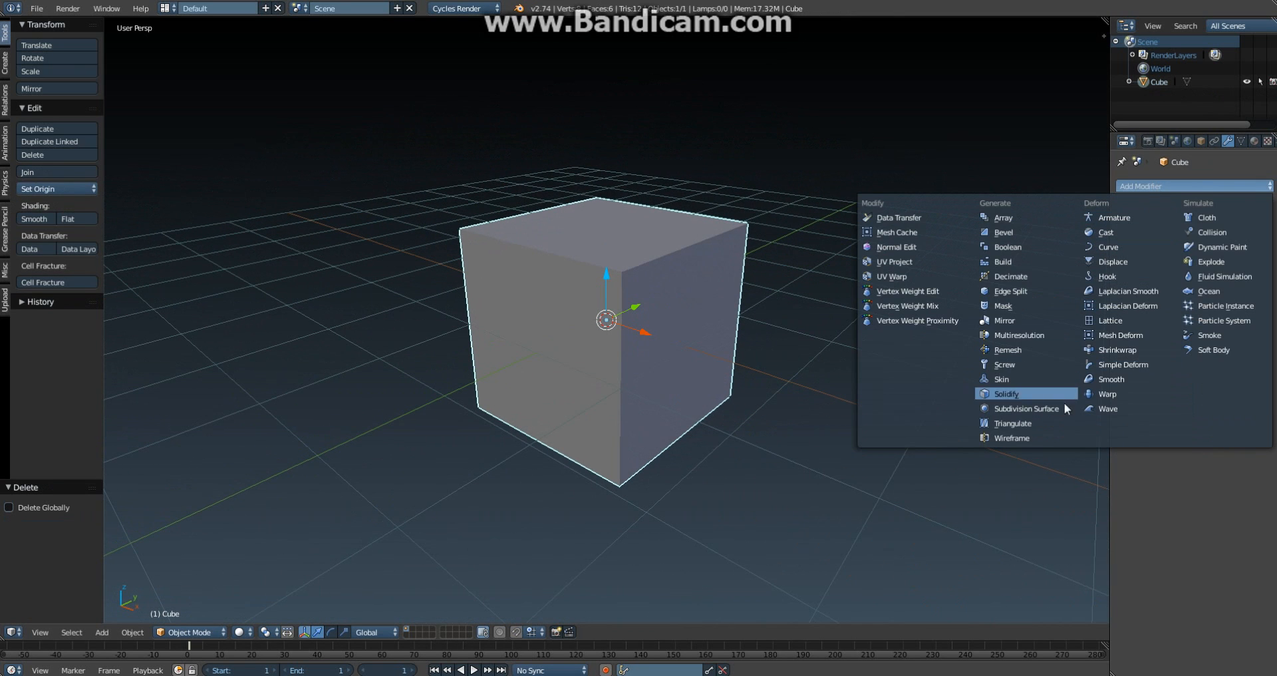
left_click(1027, 409)
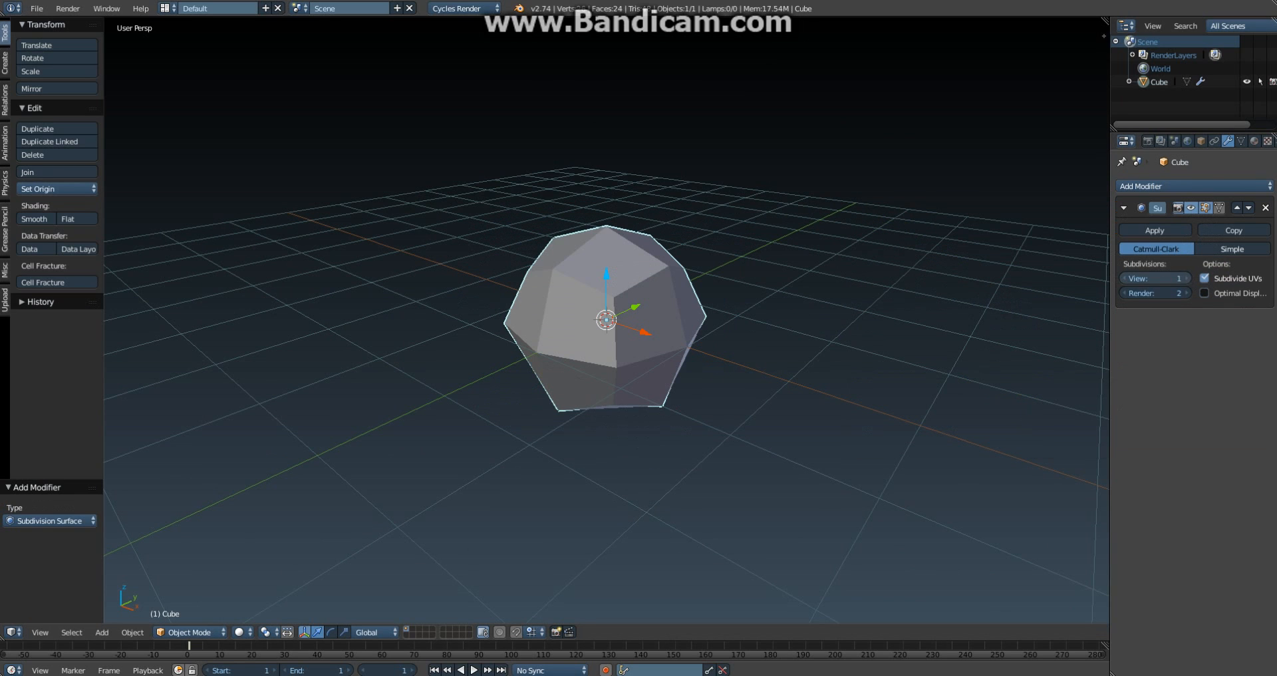
left_click(1187, 278)
left_click(1186, 278)
left_click(1187, 278)
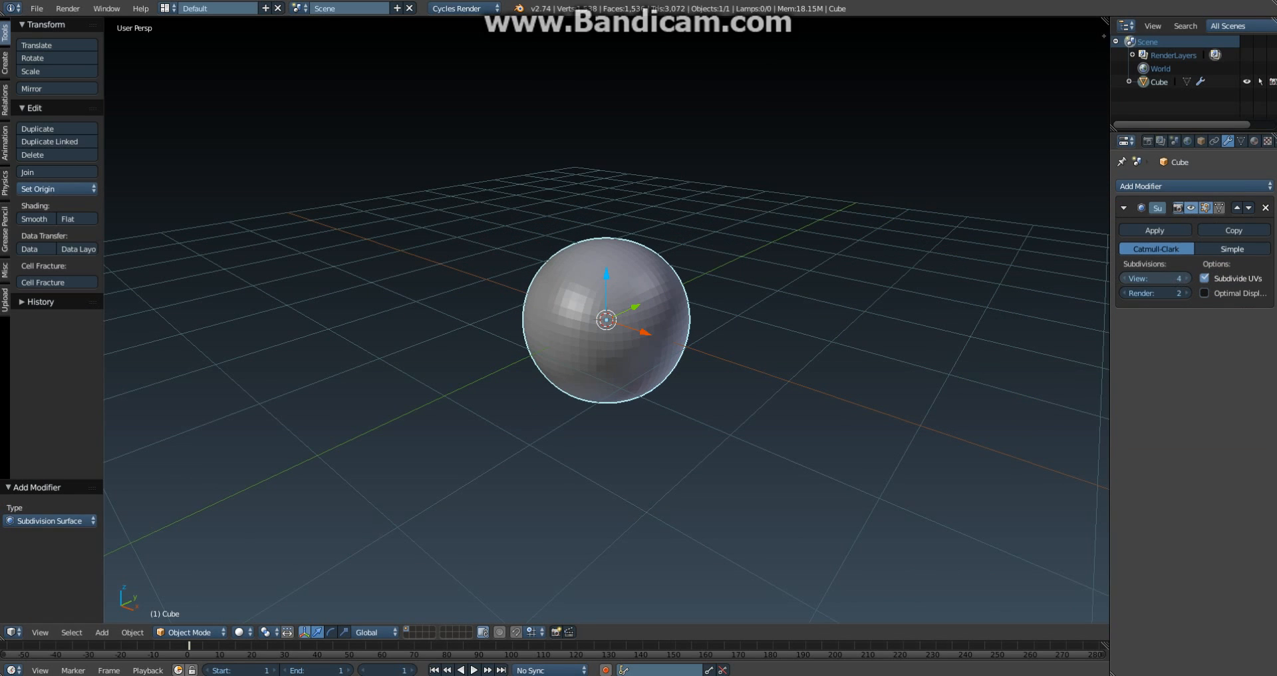
left_click_drag(1165, 278, 1181, 293)
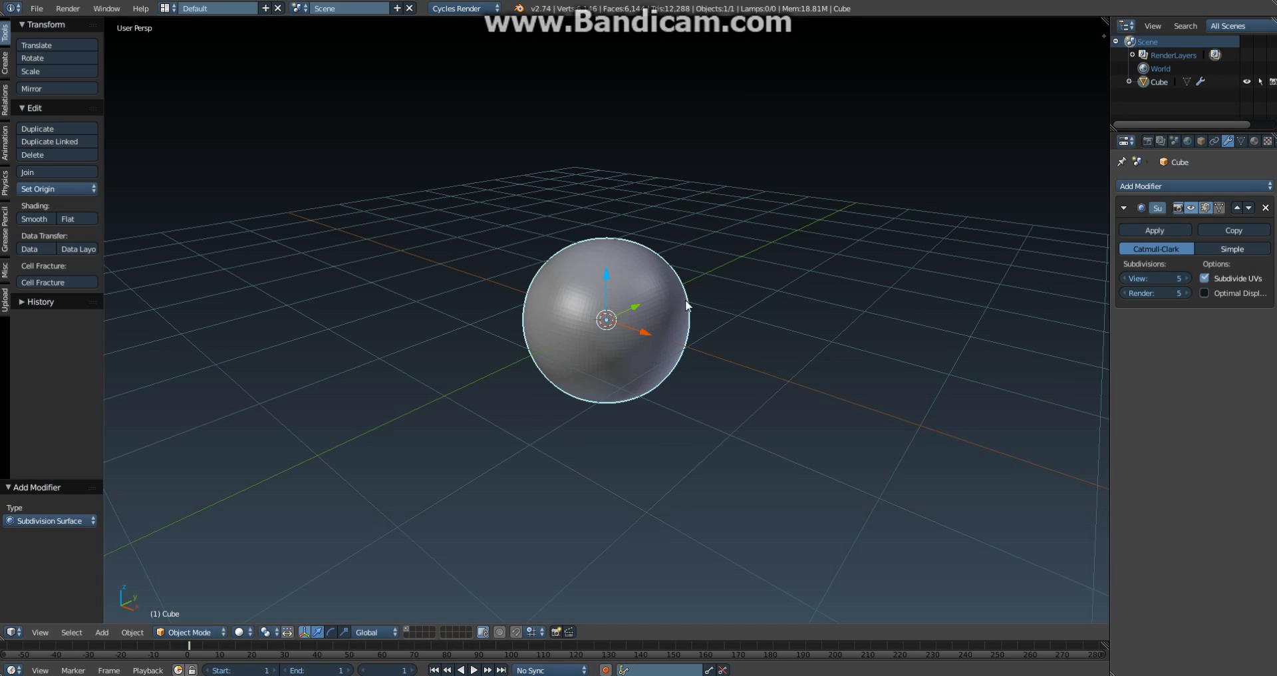
Step: Check the subdivided cube's surface in wireframe and solid display, and add a Cast modifier to it
scroll(800, 341, "up", 4)
mouse_move(801, 340)
middle_mouse_down()
mouse_move(918, 325)
mouse_move(687, 351)
mouse_move(371, 341)
mouse_move(625, 344)
mouse_move(776, 374)
mouse_move(867, 341)
middle_mouse_up()
key("z")
key("z")
left_click(1176, 186)
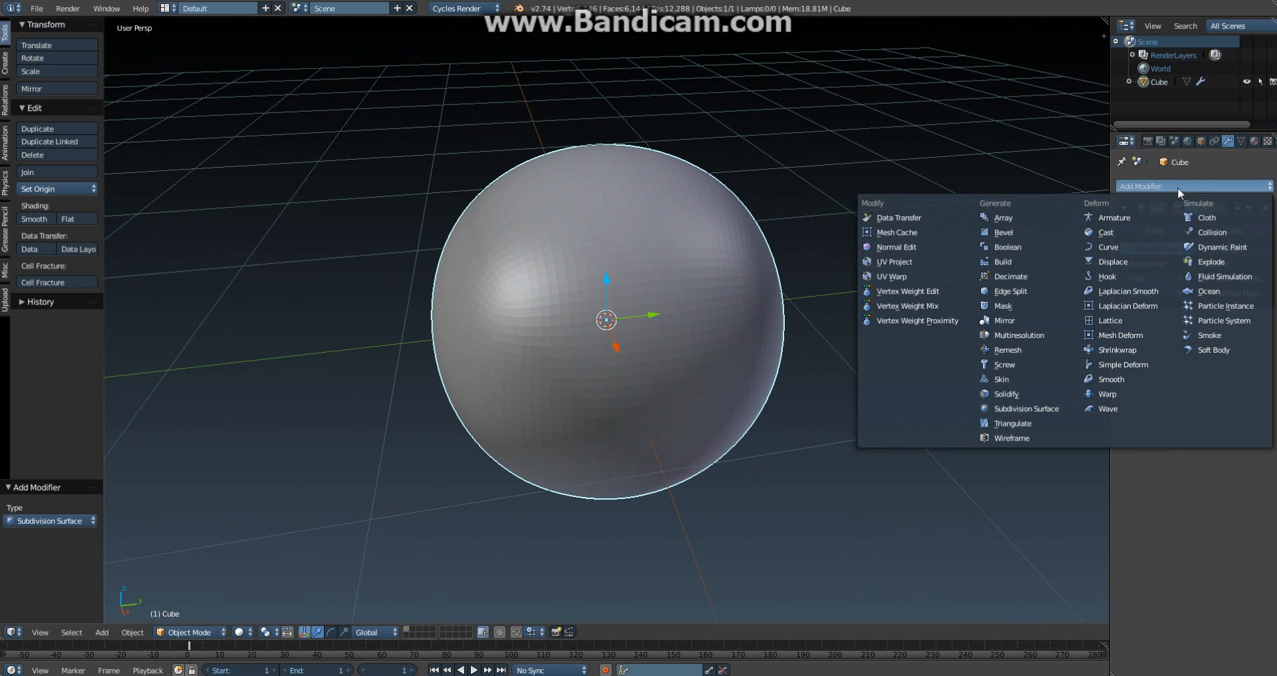
left_click(1116, 230)
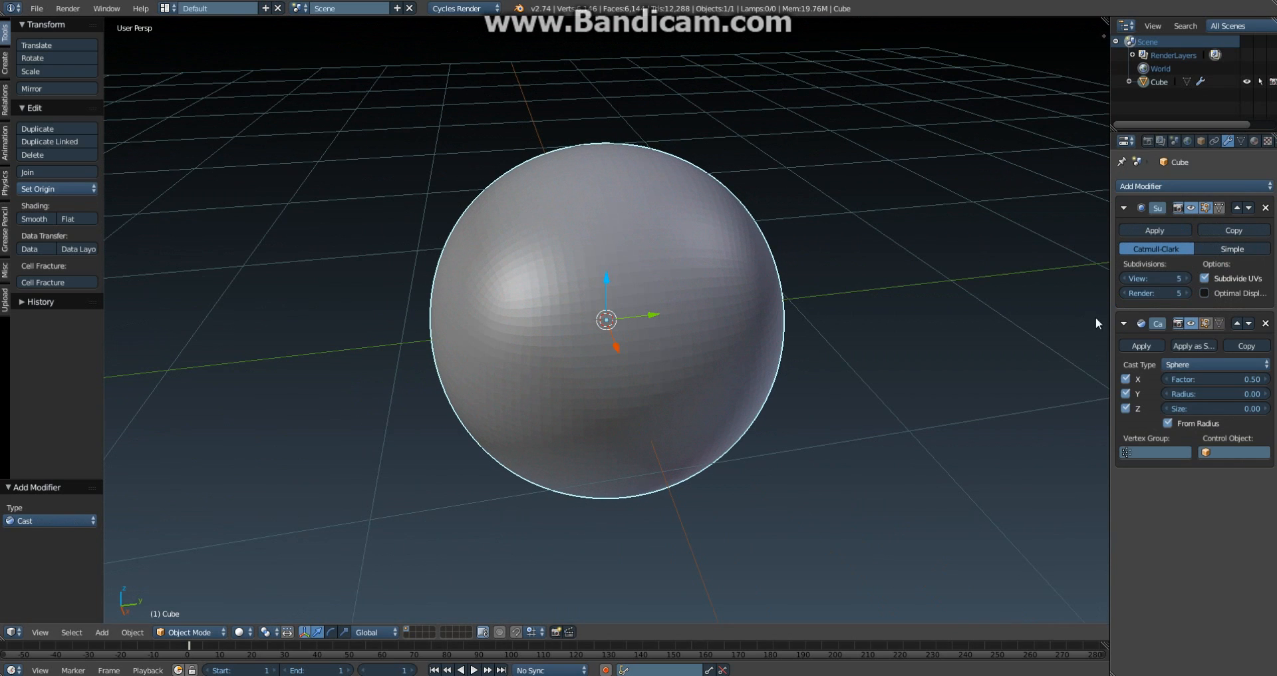
Step: Set the Cast type to Cuboid and try out negative and positive factors, ending with a factor of 1.45
left_click(1218, 364)
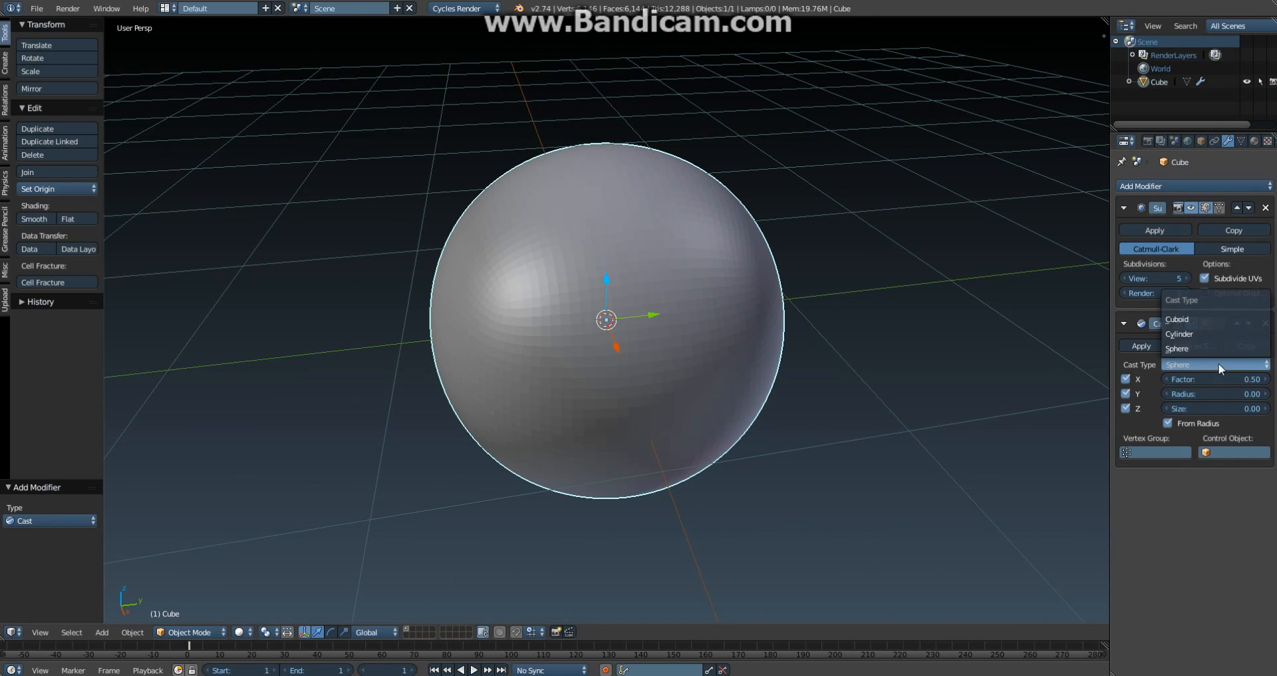
left_click(1190, 320)
left_click_drag(1237, 379, 852, 366)
middle_click_drag(853, 366, 698, 309)
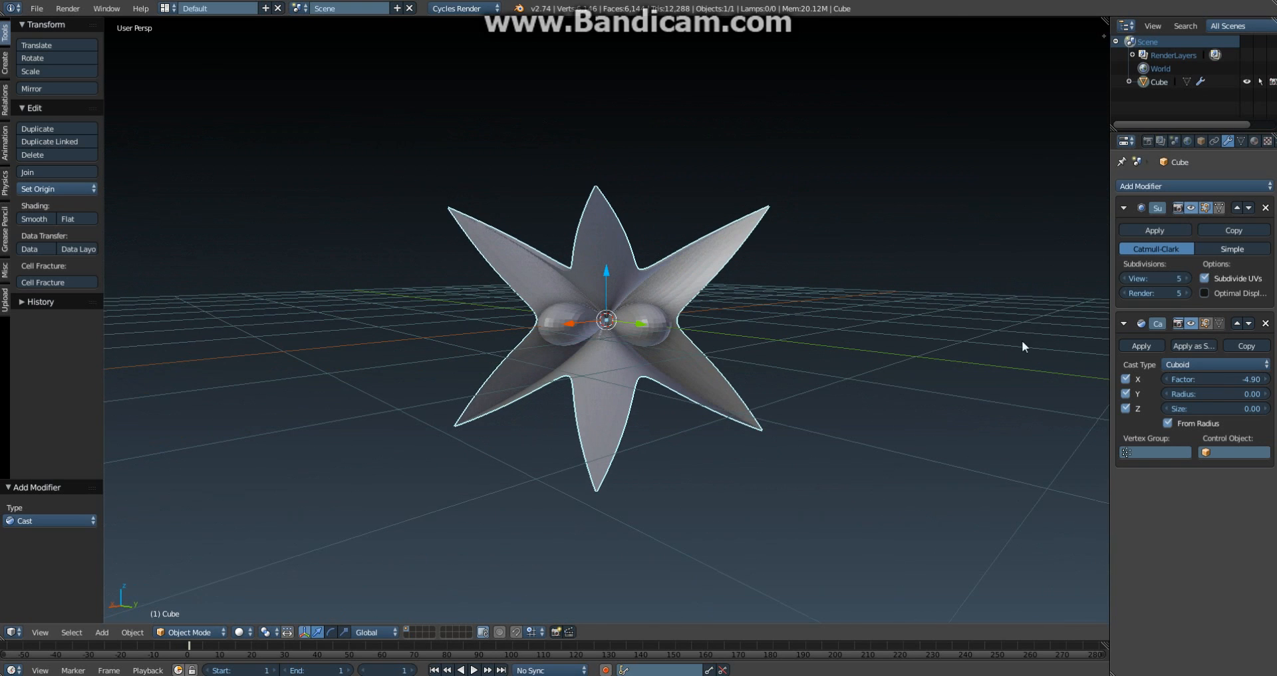
left_click_drag(1176, 380, 1219, 379)
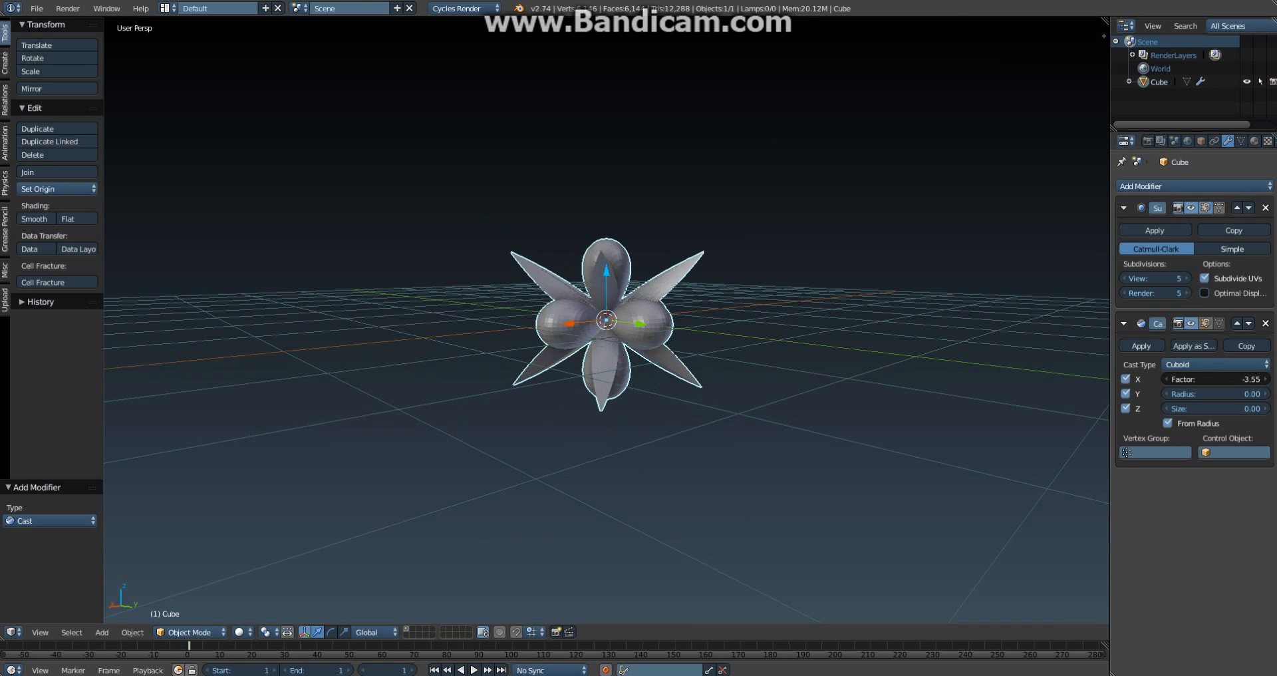
left_click_drag(1124, 380, 1267, 379)
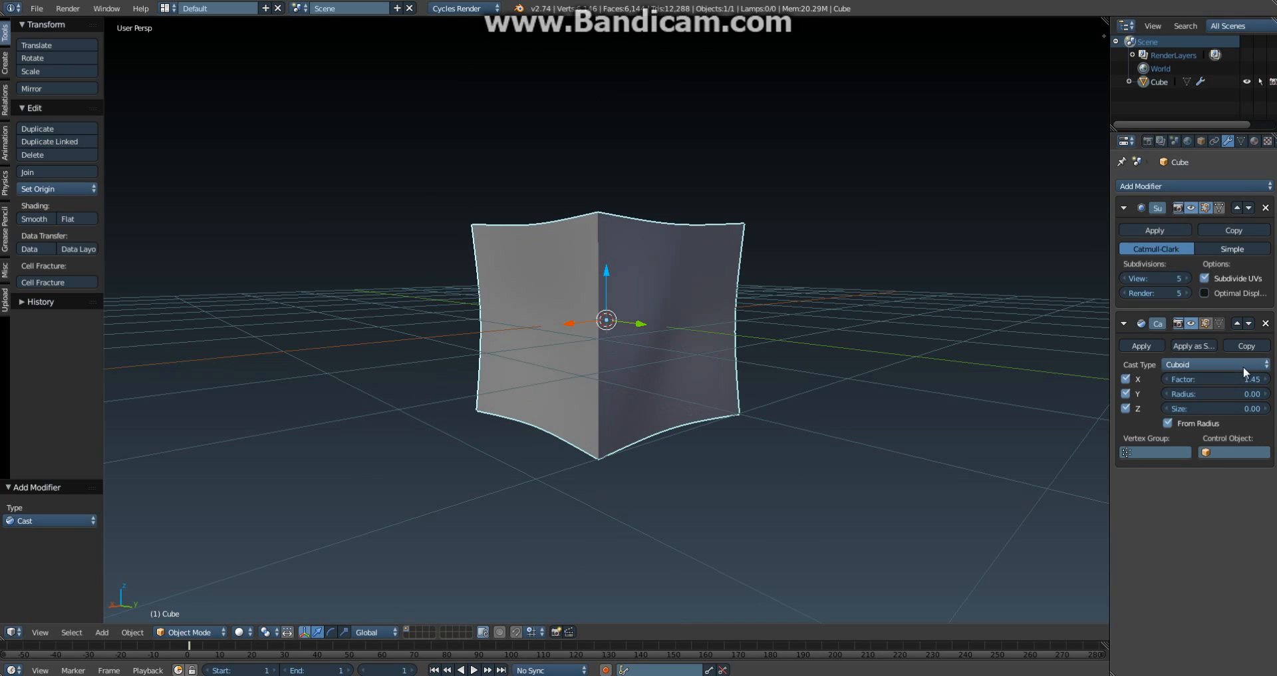
Step: Change the Cast modifier's type to Sphere
left_click(1241, 365)
left_click(1195, 349)
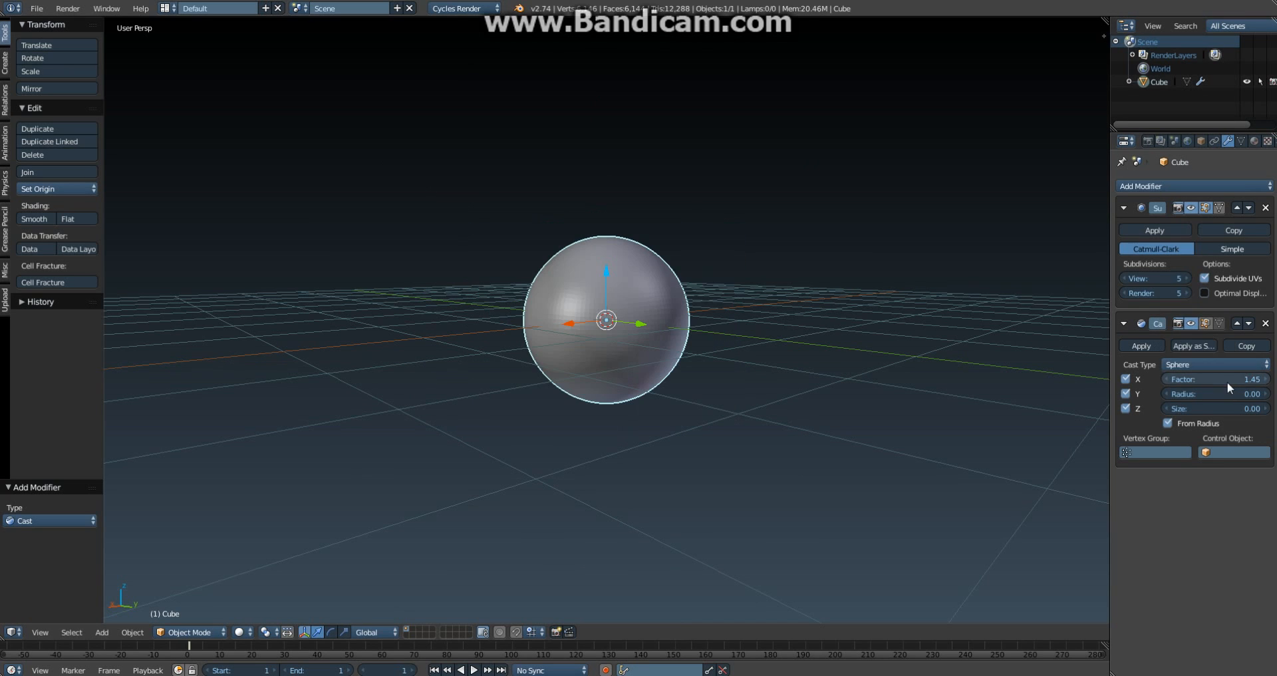
Step: Set the Cast modifier's factor to 1 and check the resulting sphere in wireframe display
left_click(1227, 380)
type("1")
key("Return")
mouse_move(933, 351)
middle_mouse_down()
mouse_move(891, 372)
mouse_move(926, 381)
middle_mouse_up()
scroll(923, 380, "up", 3)
key("z")
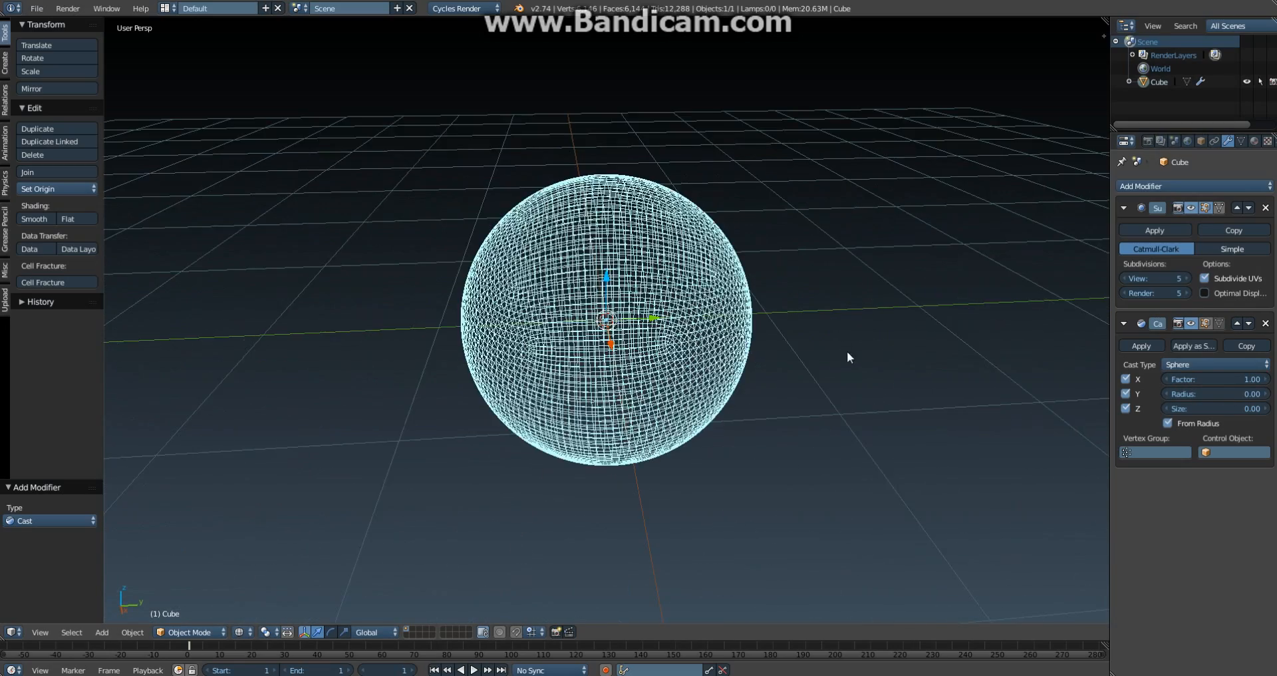
mouse_move(847, 350)
middle_mouse_down()
mouse_move(742, 326)
mouse_move(608, 369)
mouse_move(616, 402)
middle_mouse_up()
Step: Try out the Cylinder and Cuboid Cast types on the mesh, ending with the Sphere type
left_click(1218, 365)
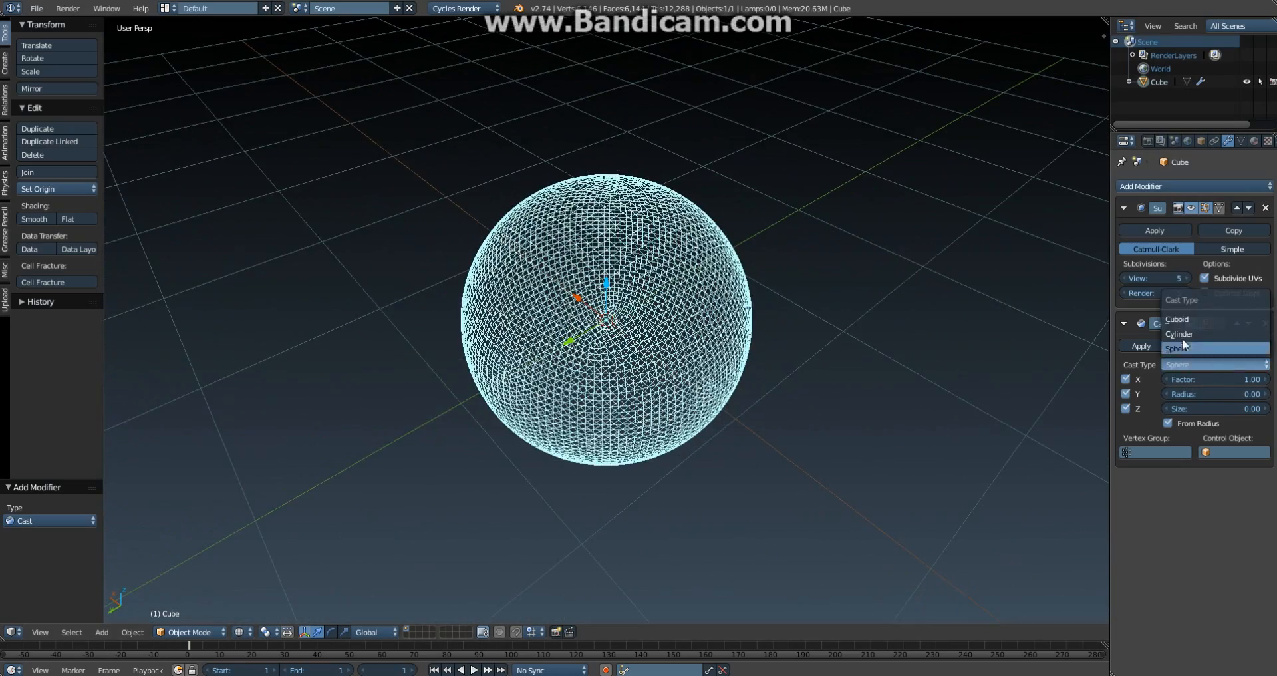
left_click(1181, 334)
key("z")
middle_click_drag(793, 386, 932, 359)
left_click(1216, 364)
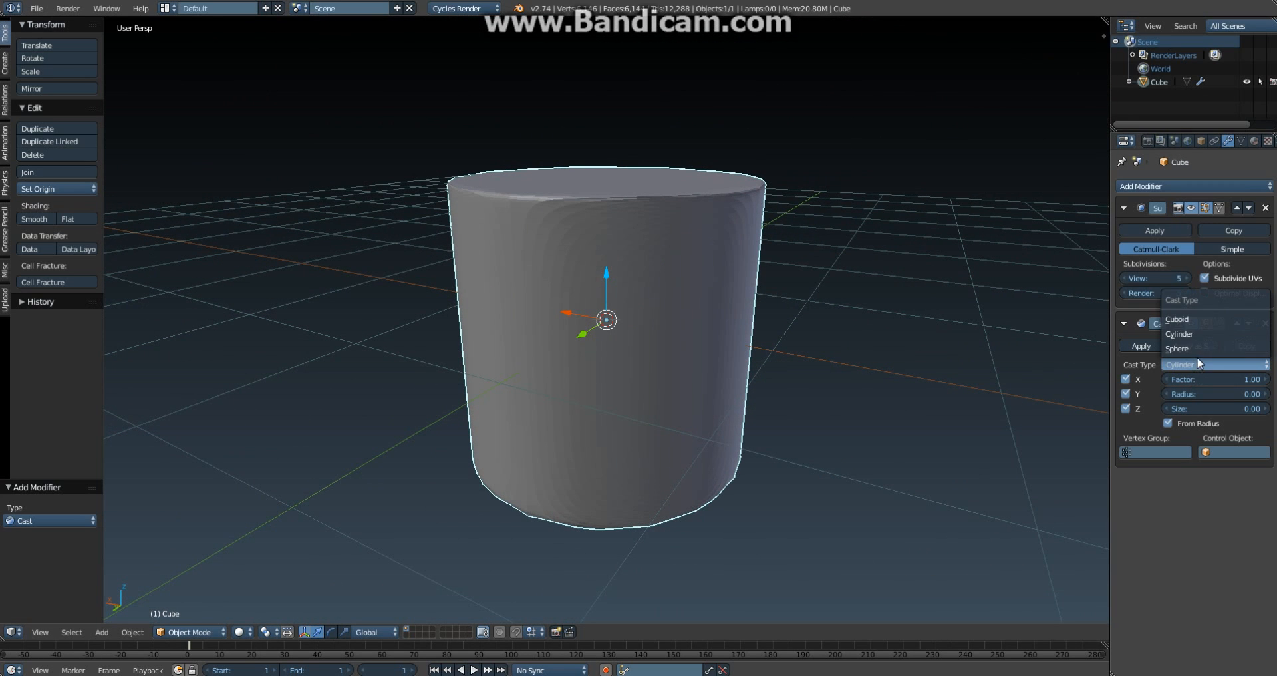
left_click(1186, 323)
left_click(1204, 366)
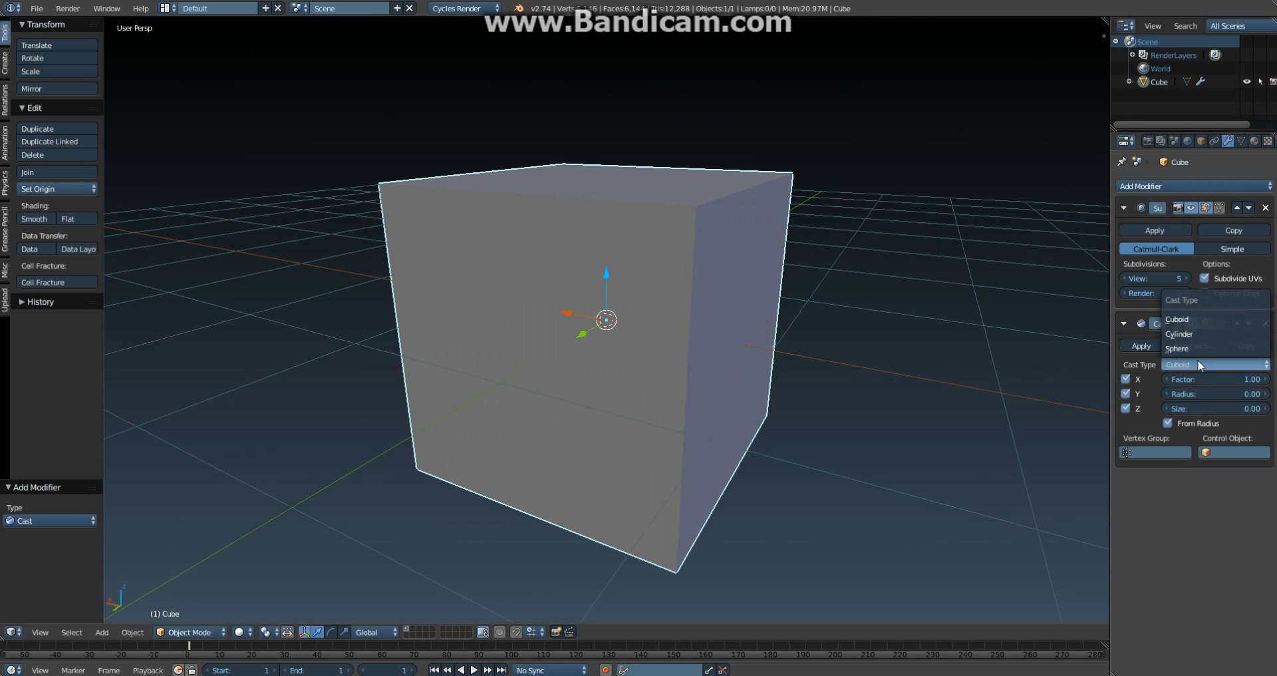
left_click(1199, 346)
left_click(1193, 365)
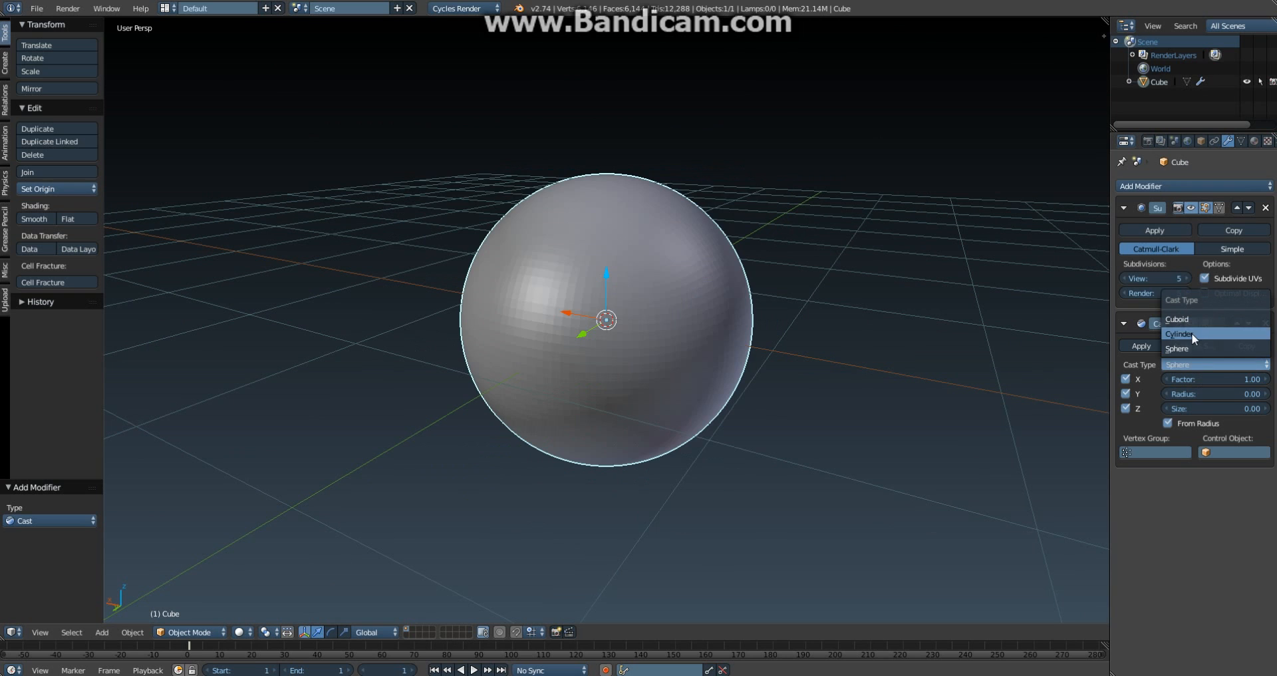
left_click(1191, 333)
left_click(1191, 362)
left_click(1193, 350)
Step: Set the Subdivision Surface modifier's View and Render subdivisions both to 7
middle_click_drag(894, 357, 923, 347)
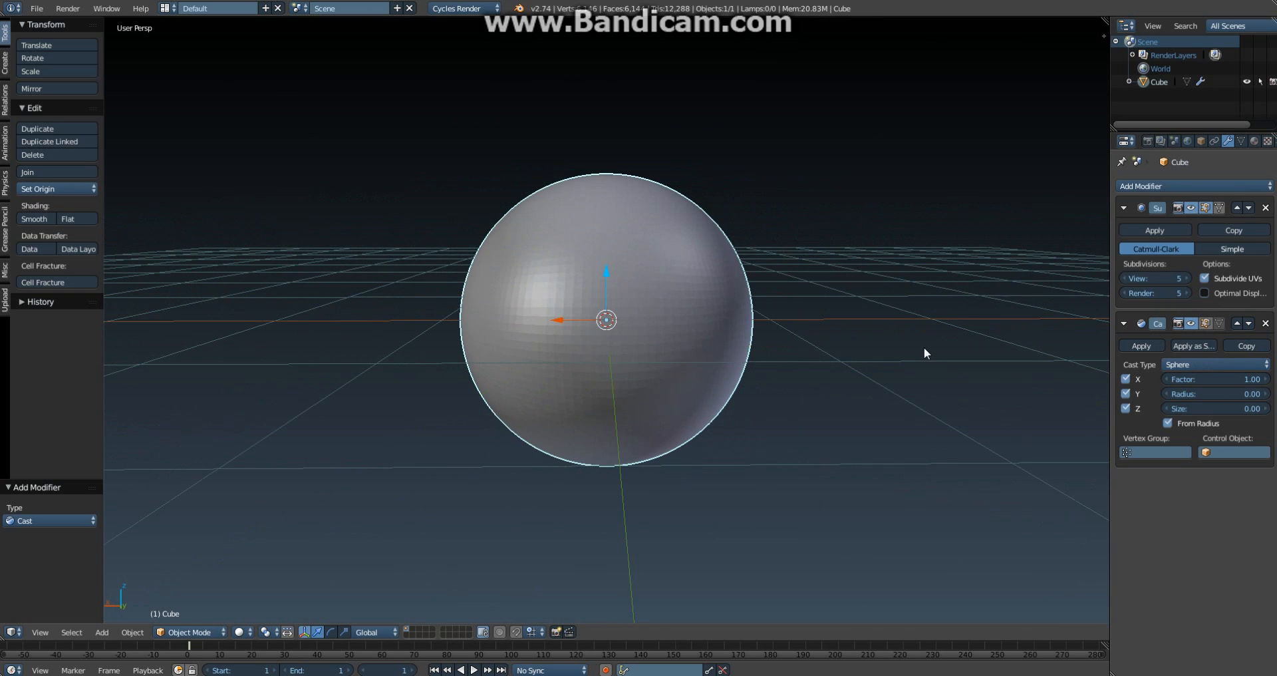
key("z")
key("KP_1")
key("z")
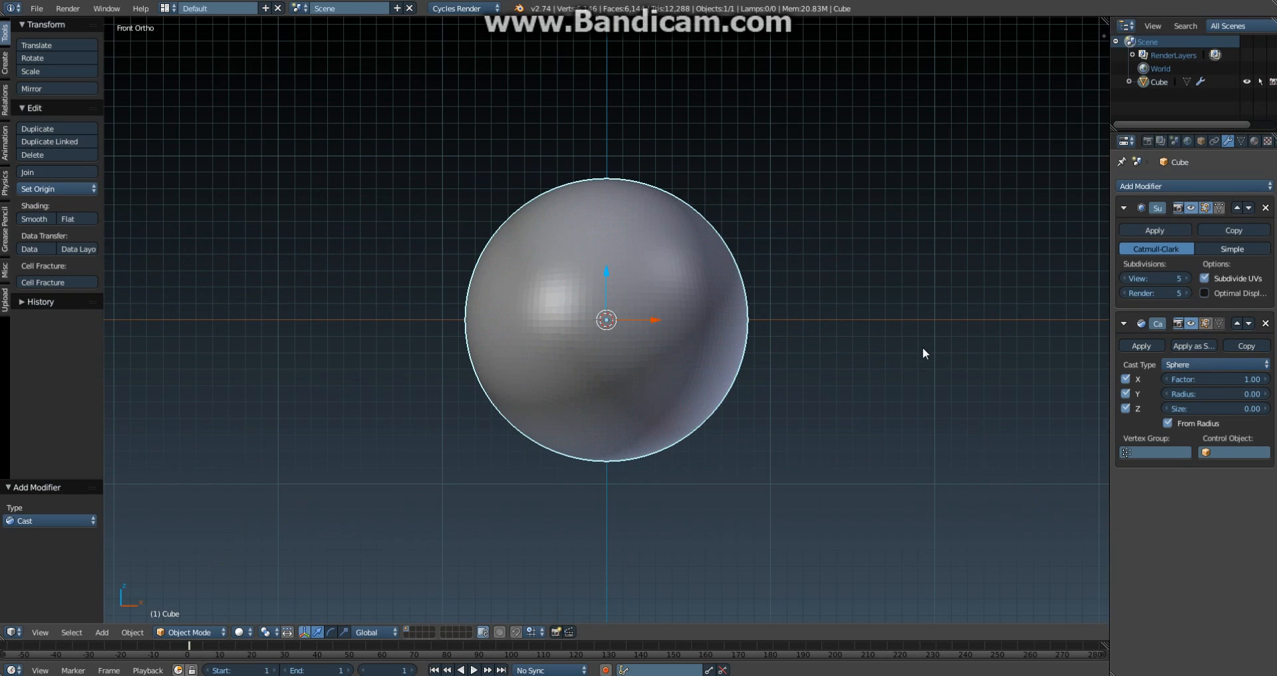
key("z")
key("z")
left_click(1153, 282)
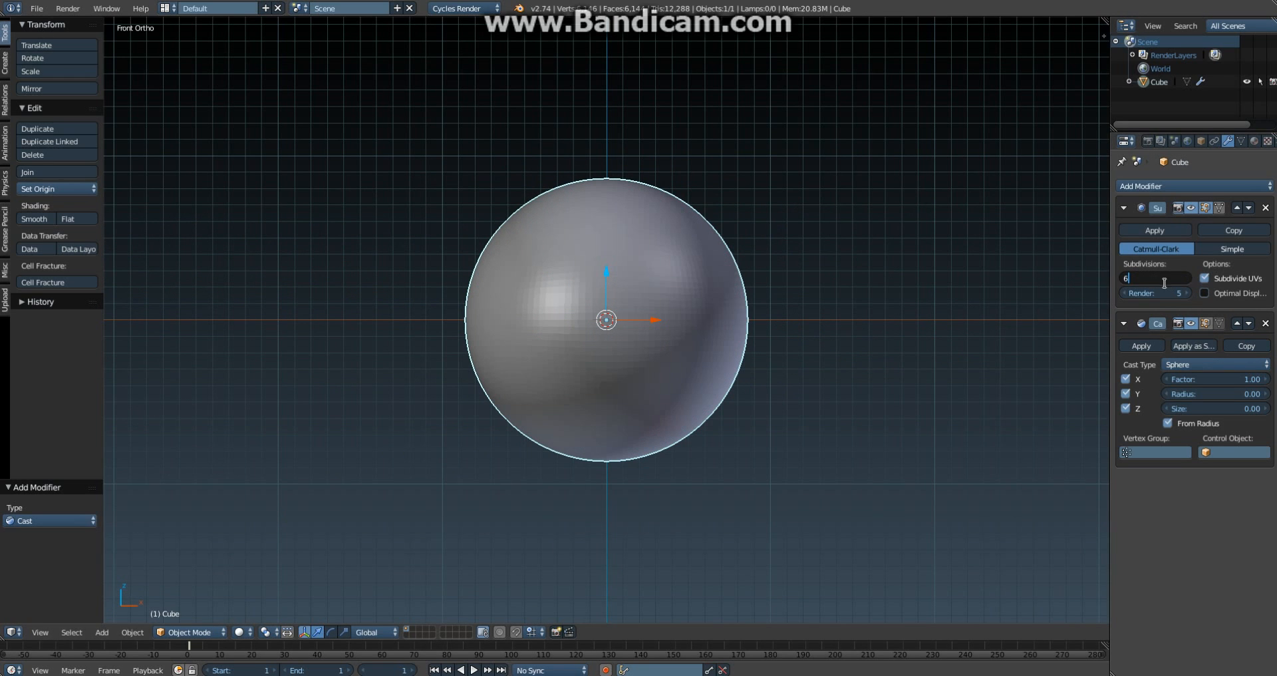
type("7")
key("Return")
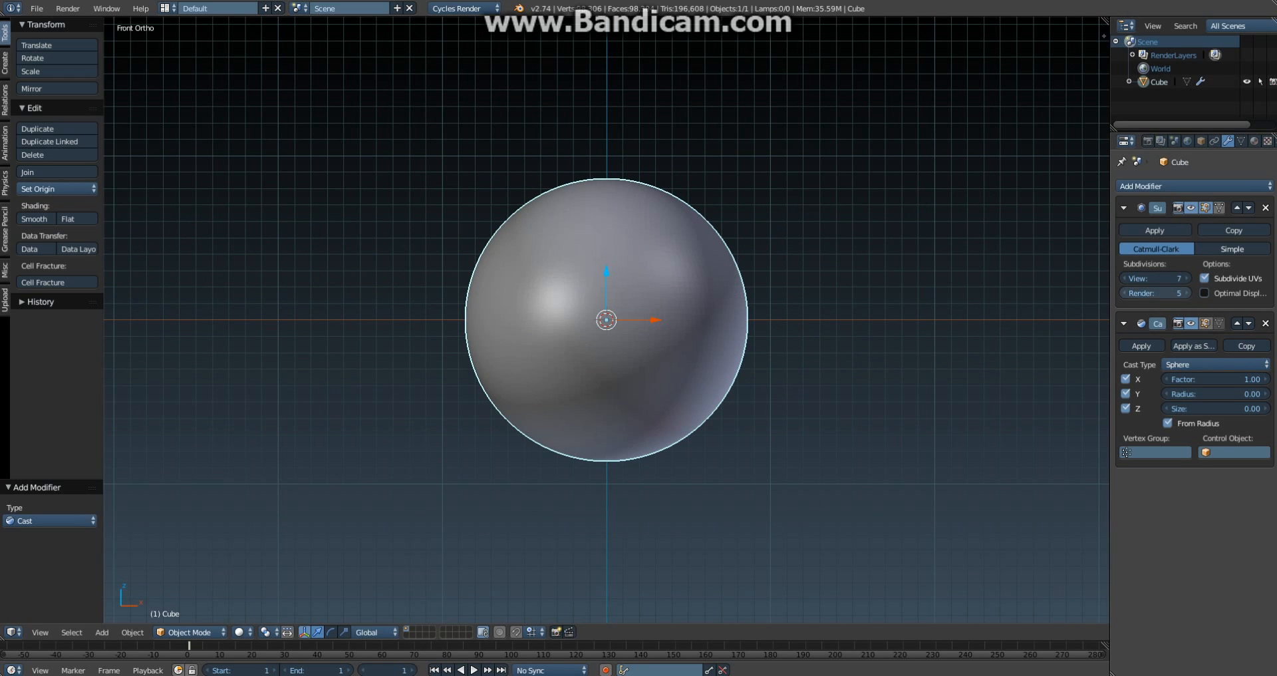
left_click(1154, 293)
type("7")
key("Return")
Step: Examine the sphere's mesh density and surface up close in wireframe and solid display
key("z")
mouse_move(868, 323)
middle_mouse_down()
mouse_move(800, 342)
mouse_move(916, 365)
mouse_move(825, 362)
mouse_move(679, 316)
mouse_move(693, 306)
middle_mouse_up()
scroll(800, 342, "up", 6)
scroll(876, 352, "up", 2)
key("z")
scroll(916, 369, "down", 6)
scroll(755, 301, "up", 3)
scroll(760, 301, "down", 8)
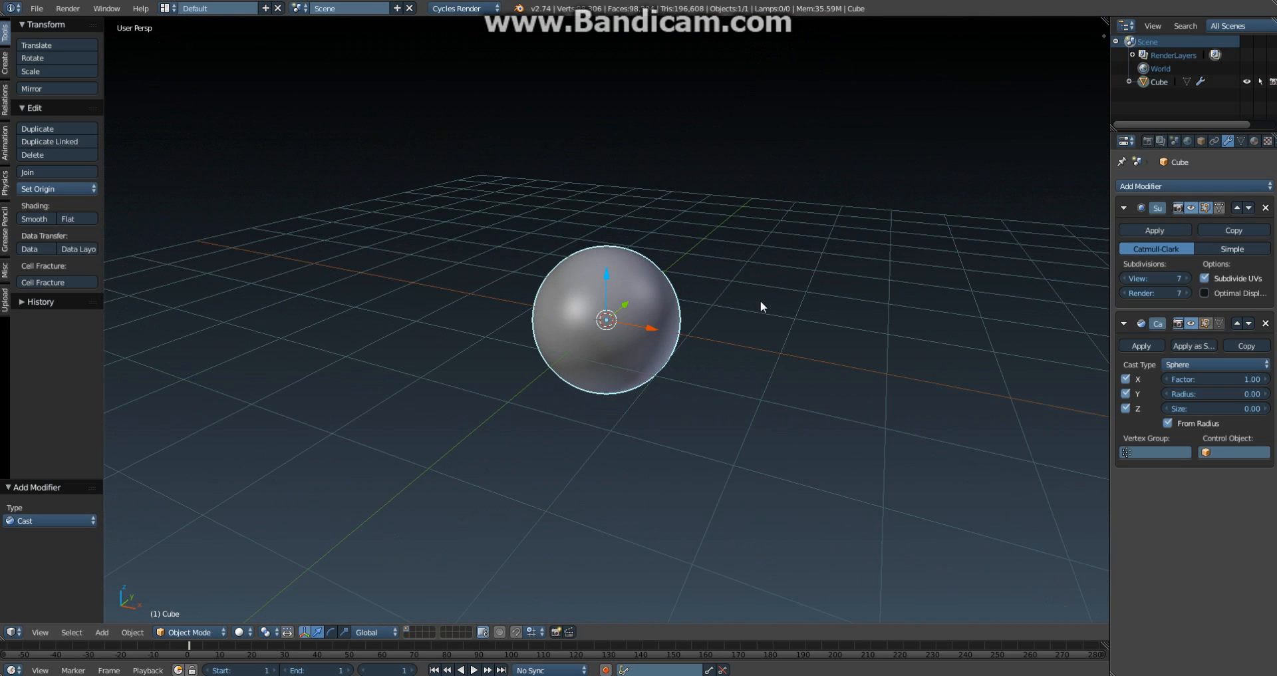
Step: Apply smooth shading to the sphere and inspect its surface in wireframe and solid display
left_click(48, 218)
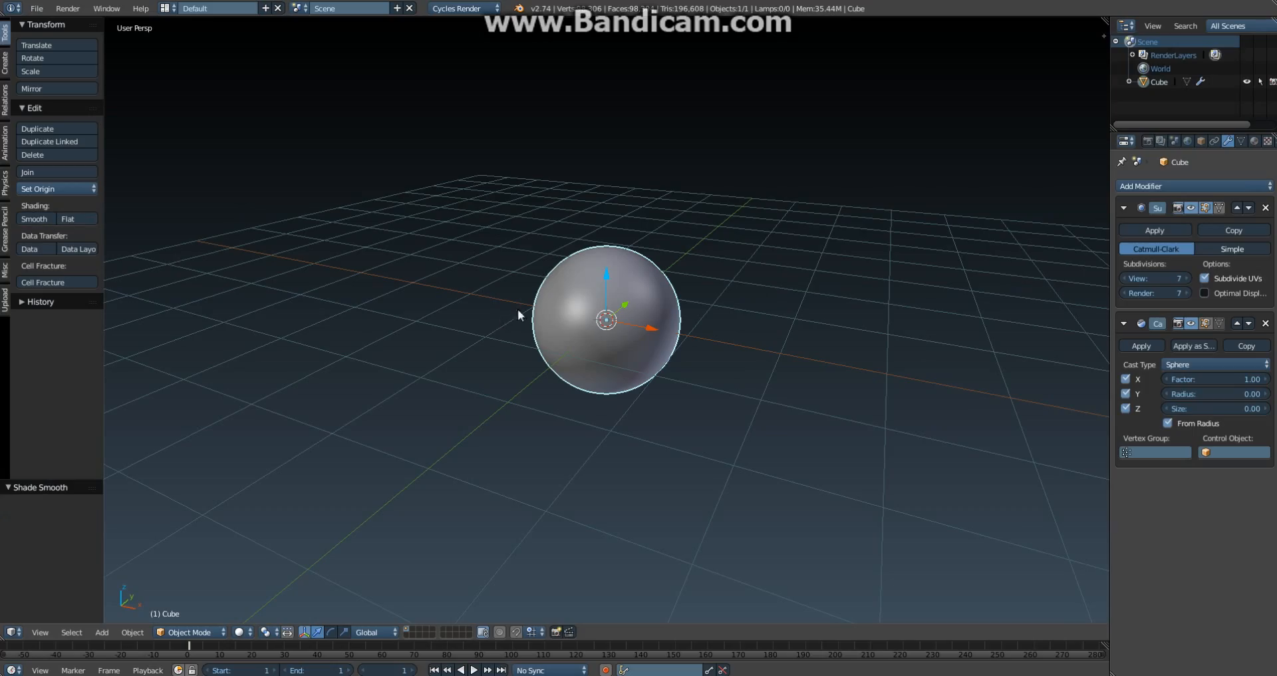
scroll(518, 309, "up", 5)
middle_click_drag(815, 333, 770, 357)
key("z")
scroll(771, 363, "up", 4)
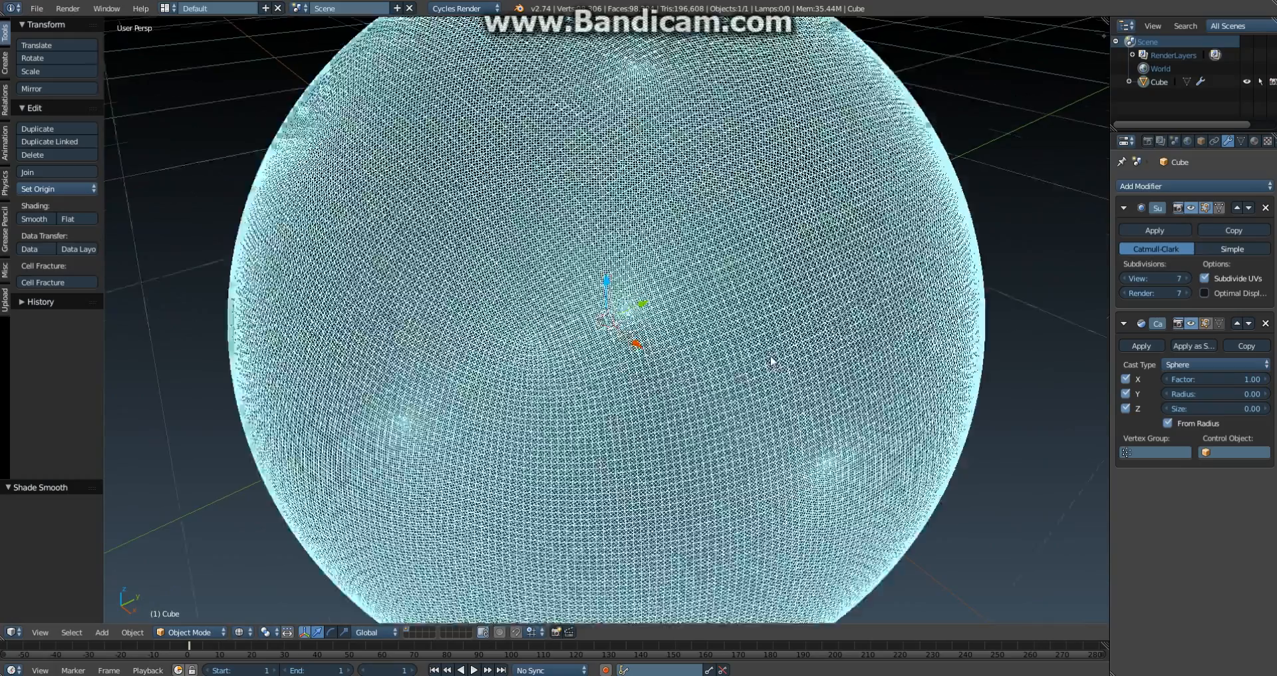
scroll(771, 354, "down", 8)
key("z")
scroll(802, 365, "up", 3)
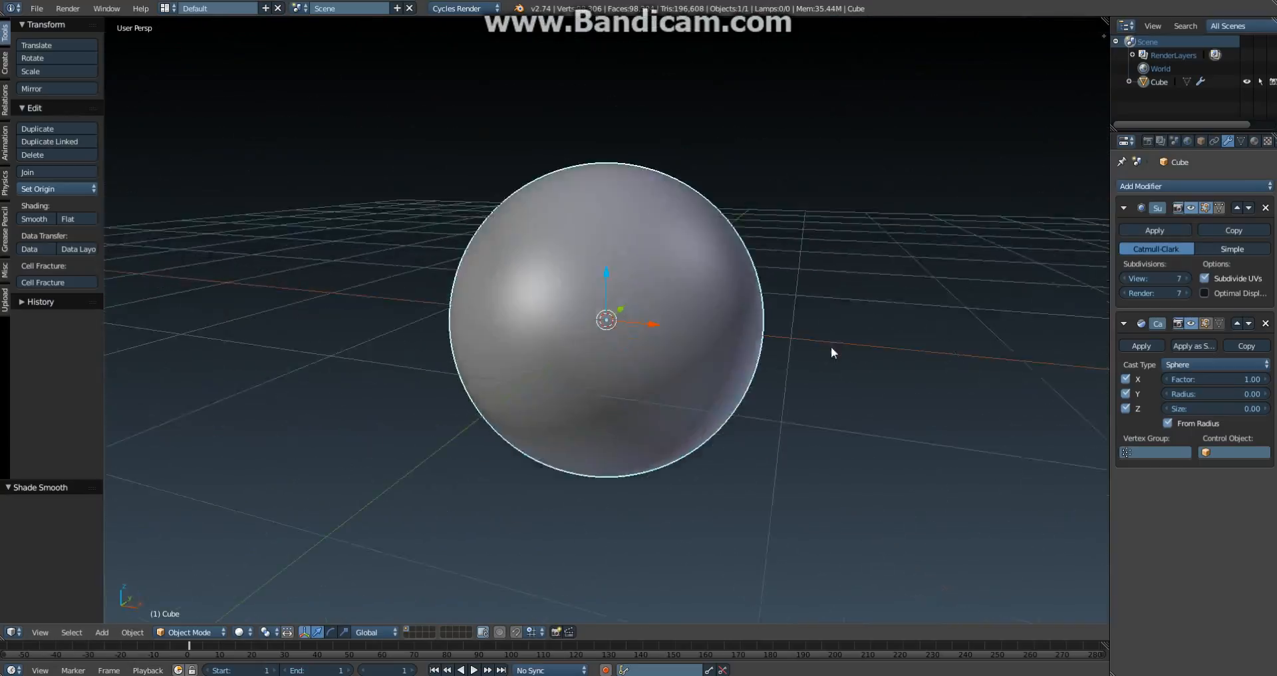
middle_click_drag(832, 351, 782, 397)
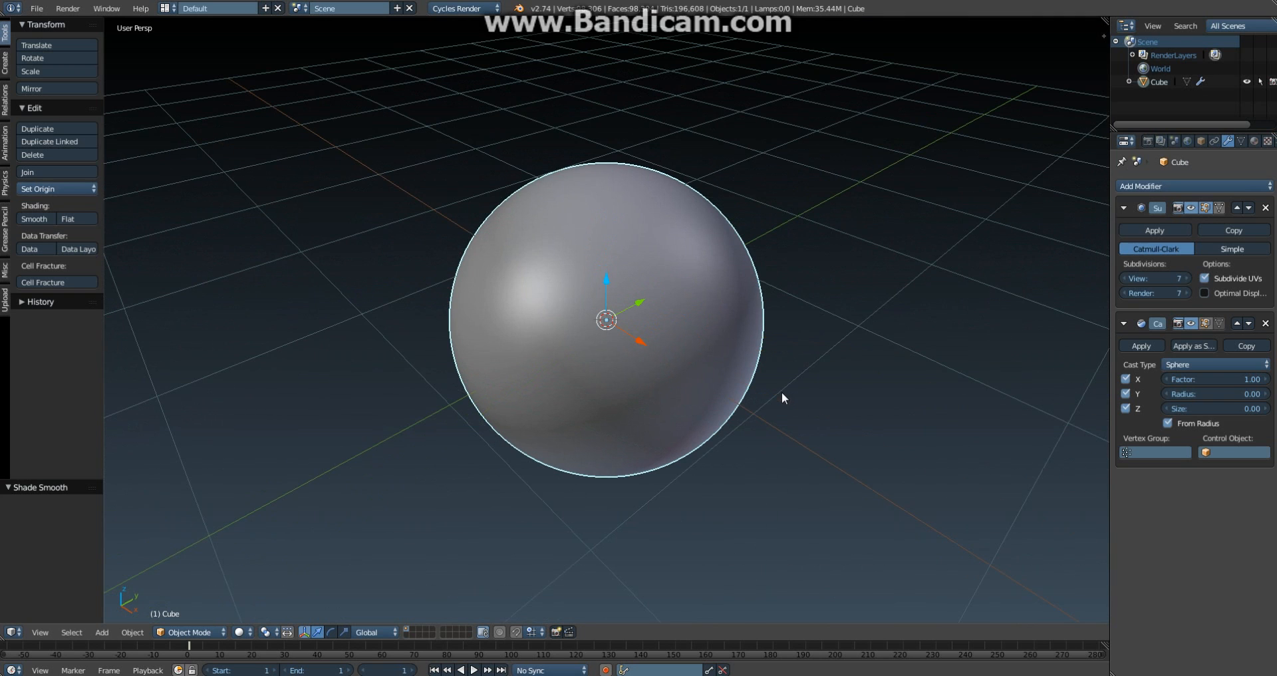
Step: Collapse the settings of both the Subdivision Surface and Cast modifiers
left_click(1128, 205)
left_click(1124, 233)
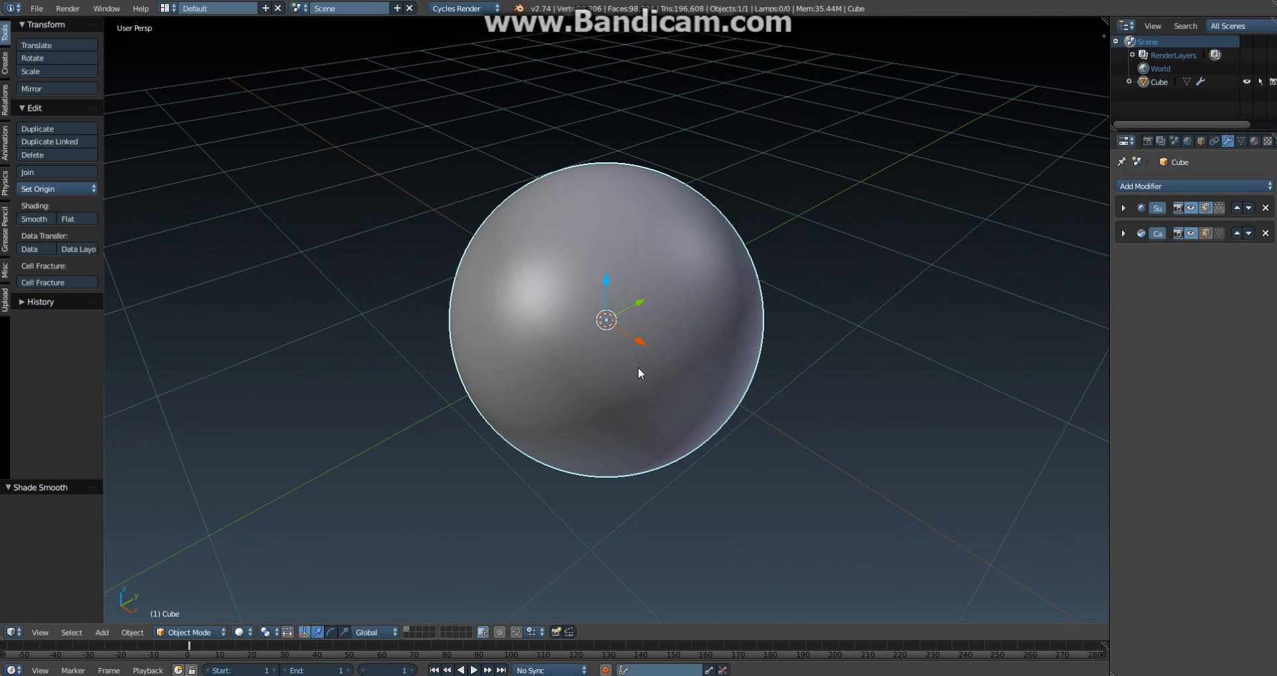
middle_click_drag(638, 366, 665, 372)
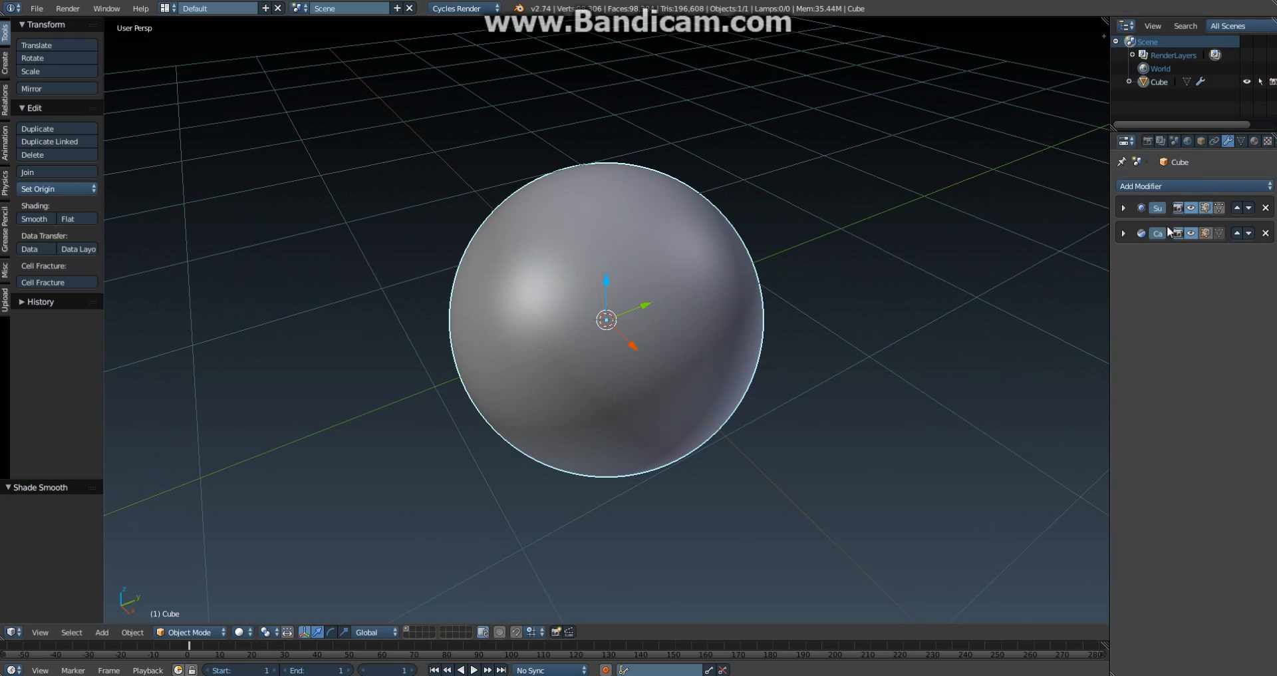
left_click(1123, 208)
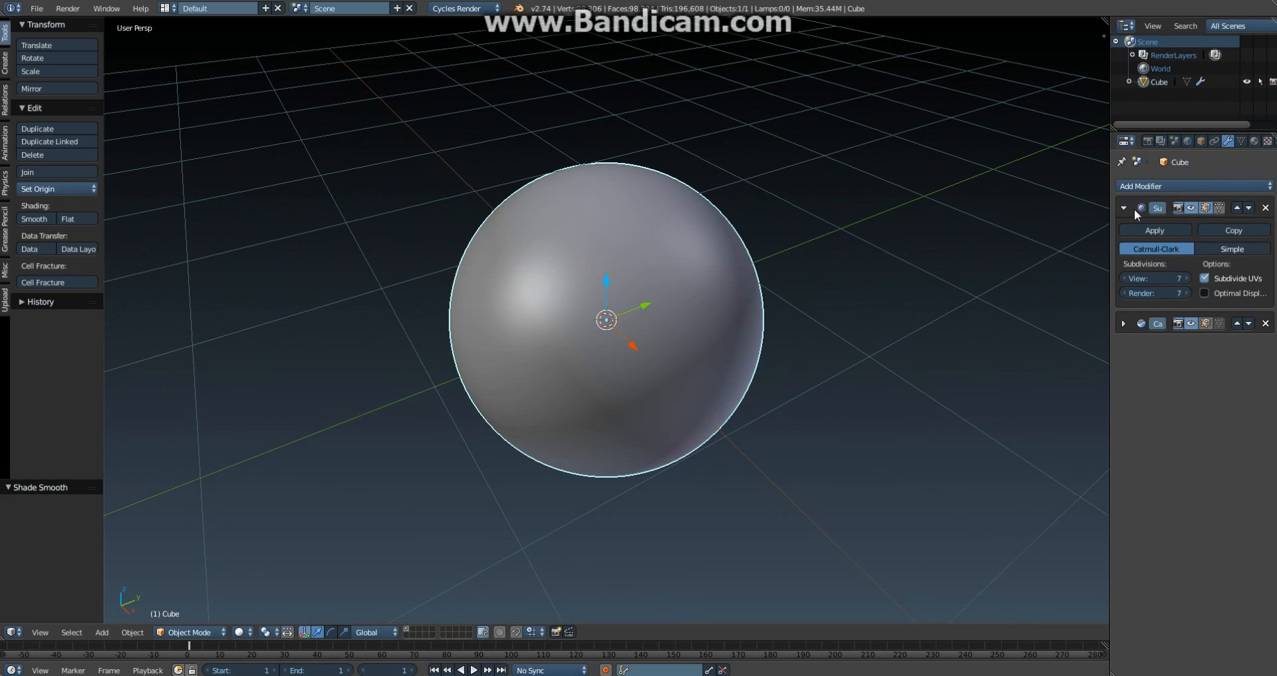
left_click(1124, 208)
scroll(936, 241, "up", 2)
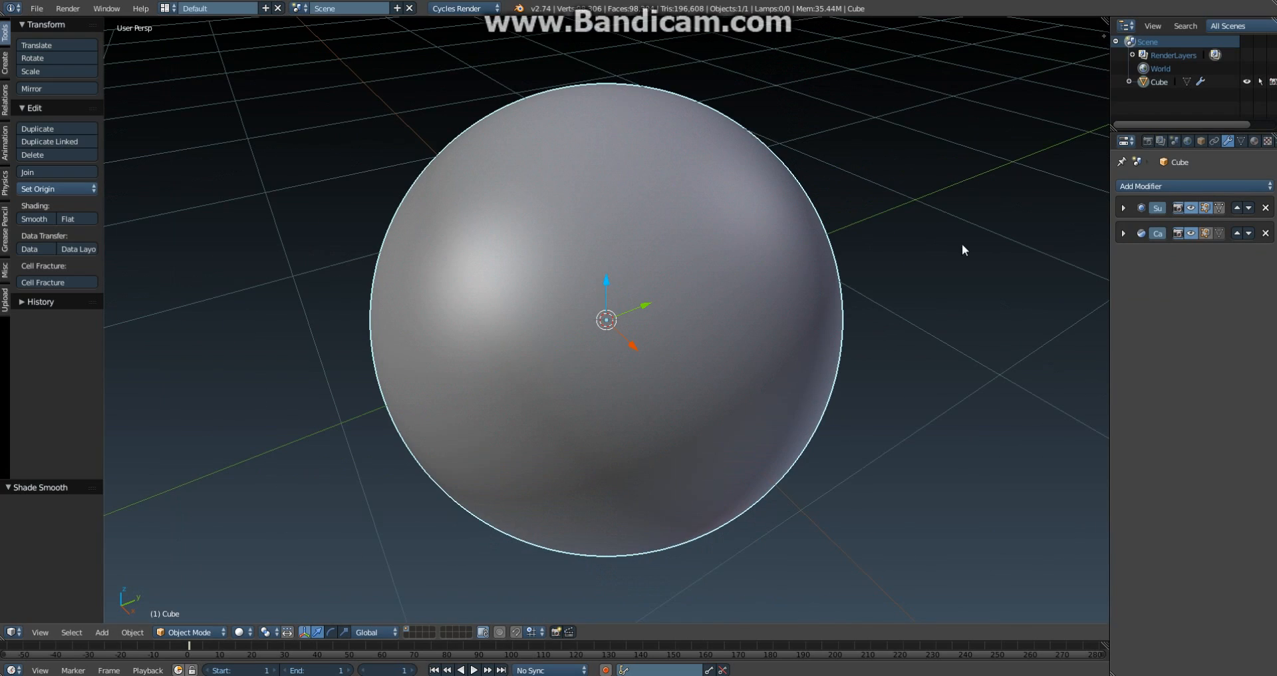
Step: Enable Optimal Display on the Subdivision Surface modifier, collapse its settings, and check the sphere in wireframe display
left_click(1124, 207)
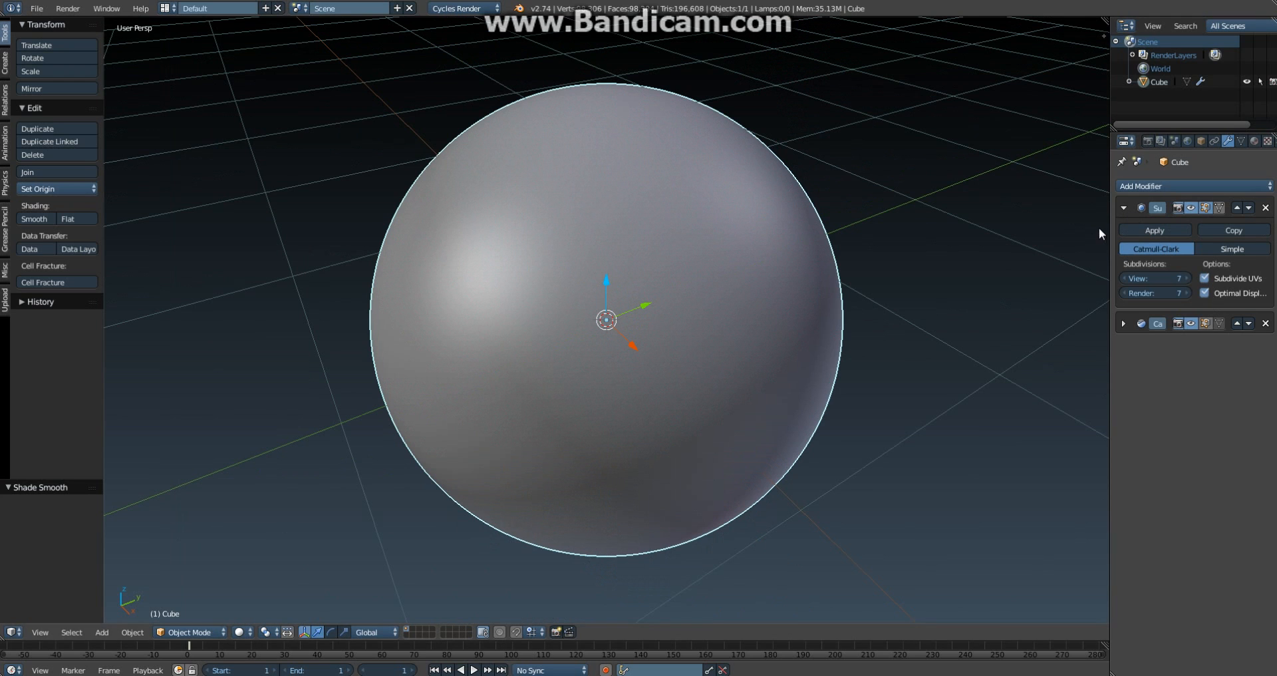
left_click(1123, 207)
middle_click_drag(883, 332, 912, 315)
key("z")
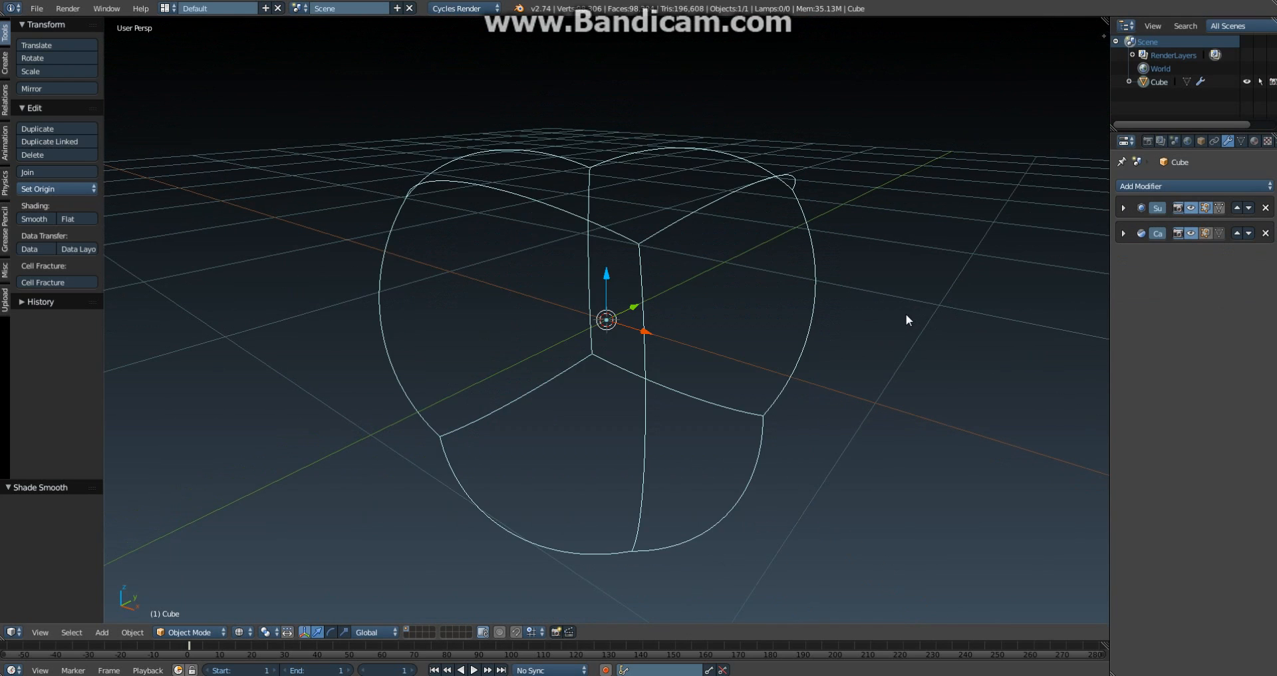
key("z")
Step: Add a Displace modifier to the sphere and create a new texture for it
left_click(1239, 186)
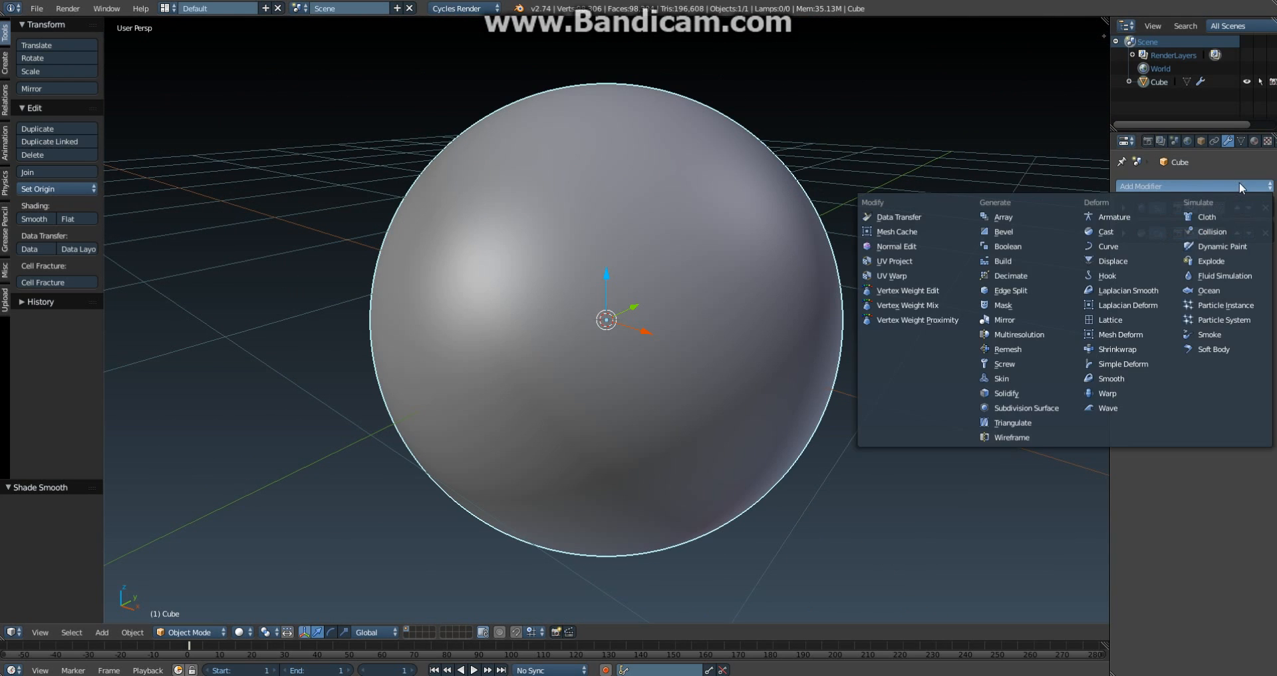
left_click(1140, 259)
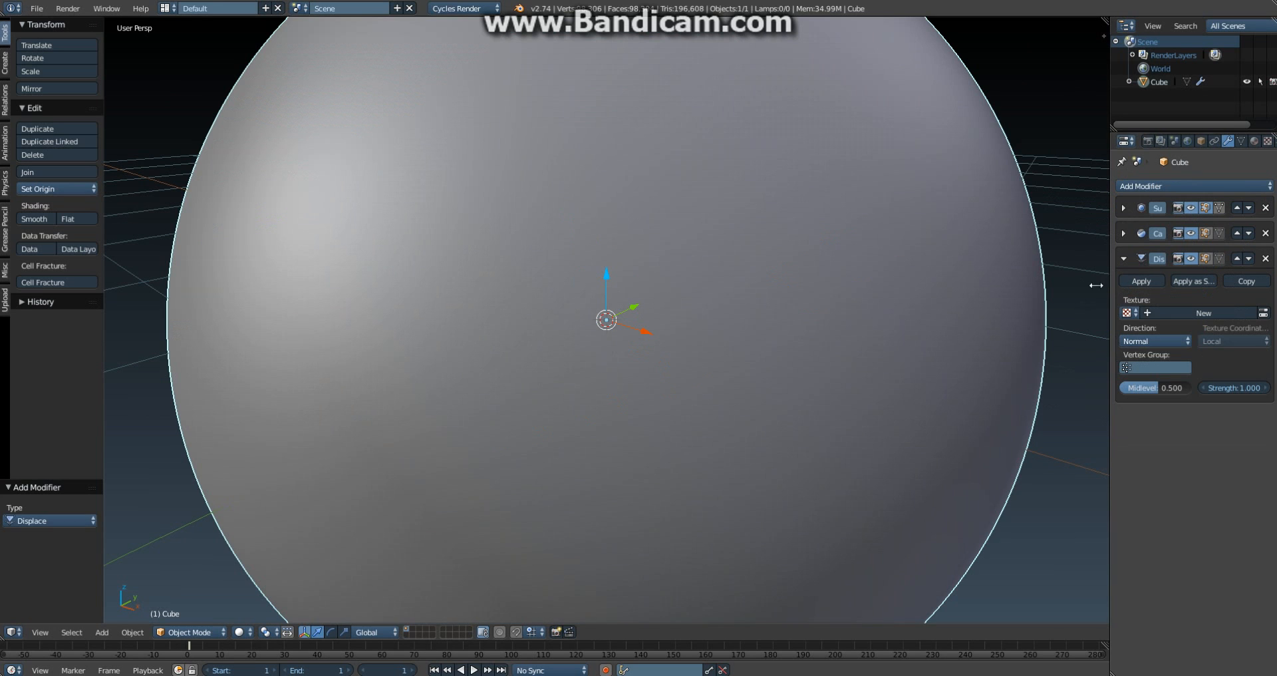
left_click(1208, 312)
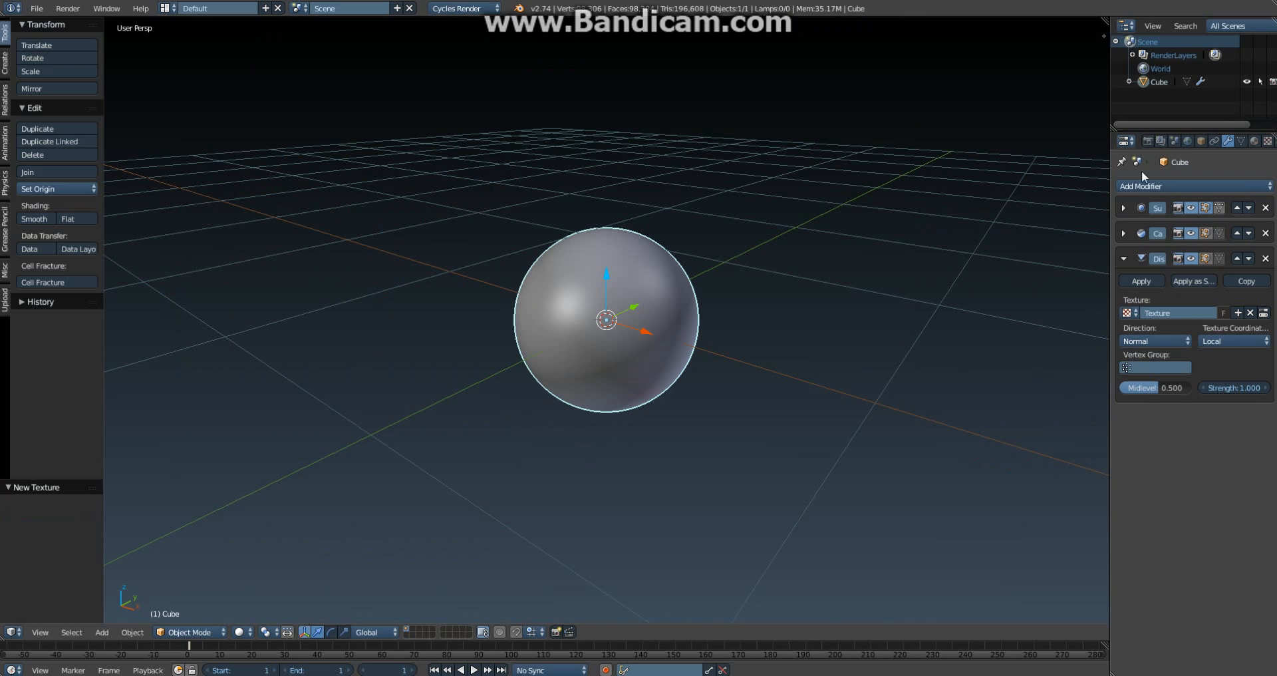
Step: Set the Displace texture's type to Wood and view the deformed mesh from another angle
left_click(1268, 142)
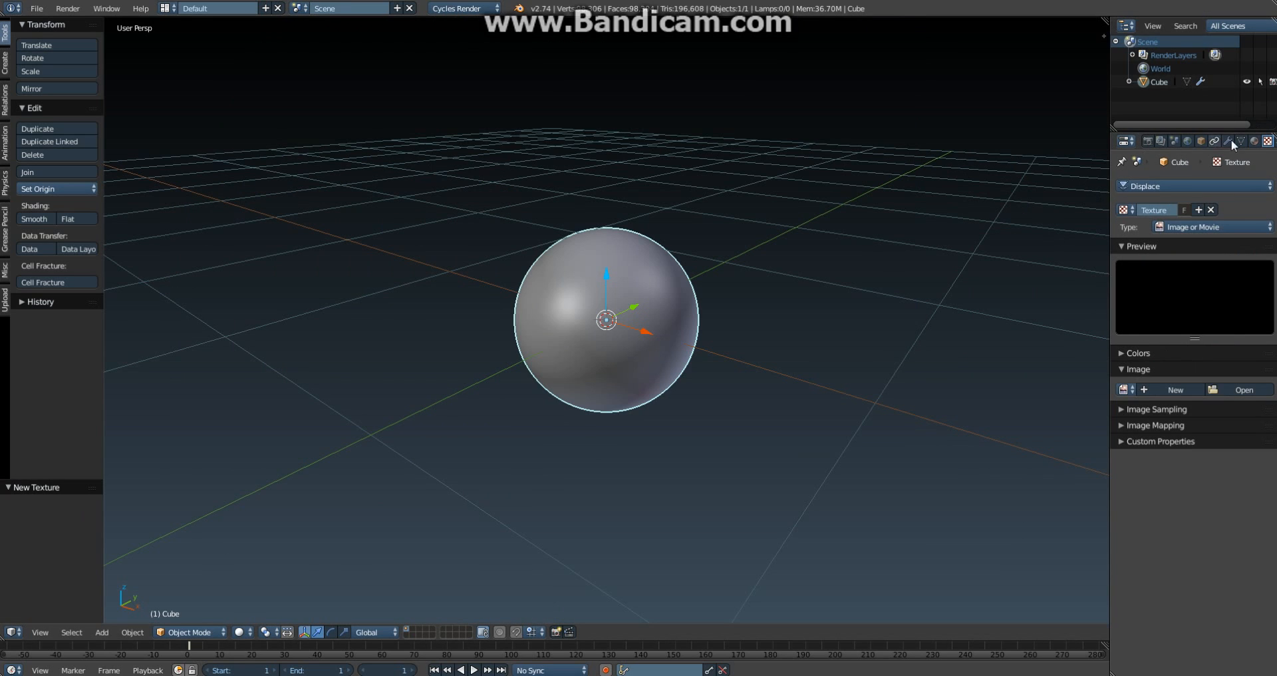
left_click(1221, 188)
left_click(1190, 185)
left_click(1174, 128)
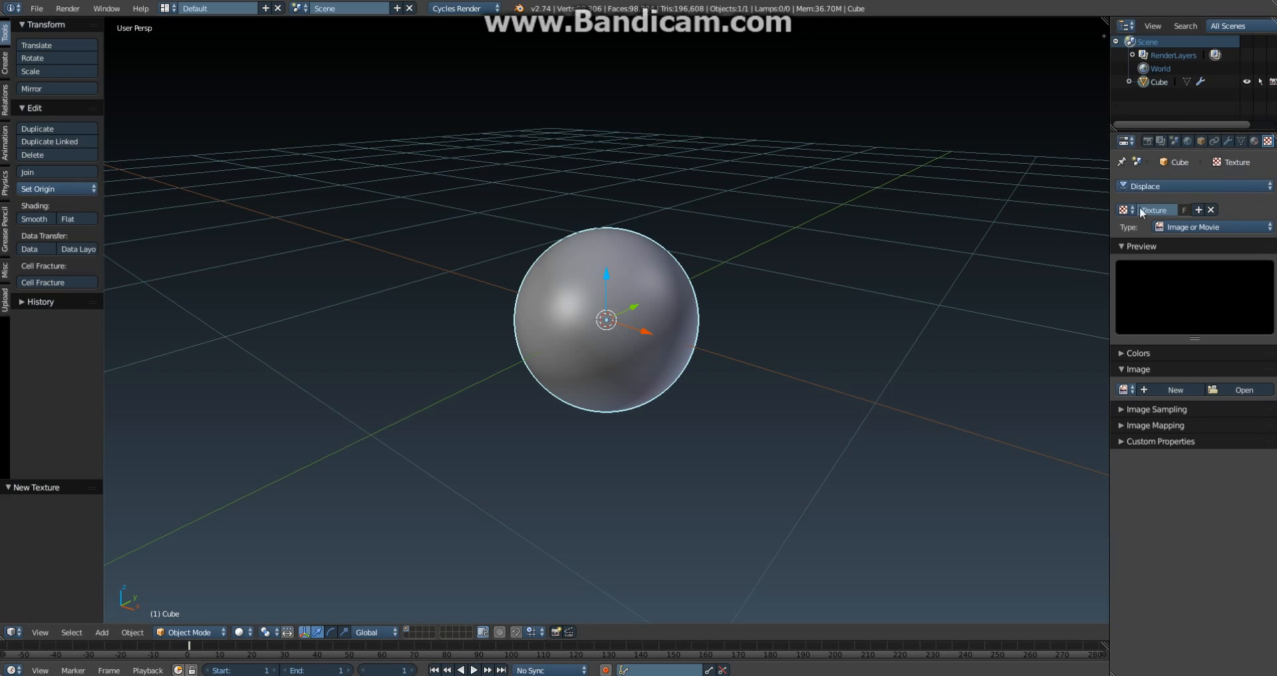
left_click(1184, 224)
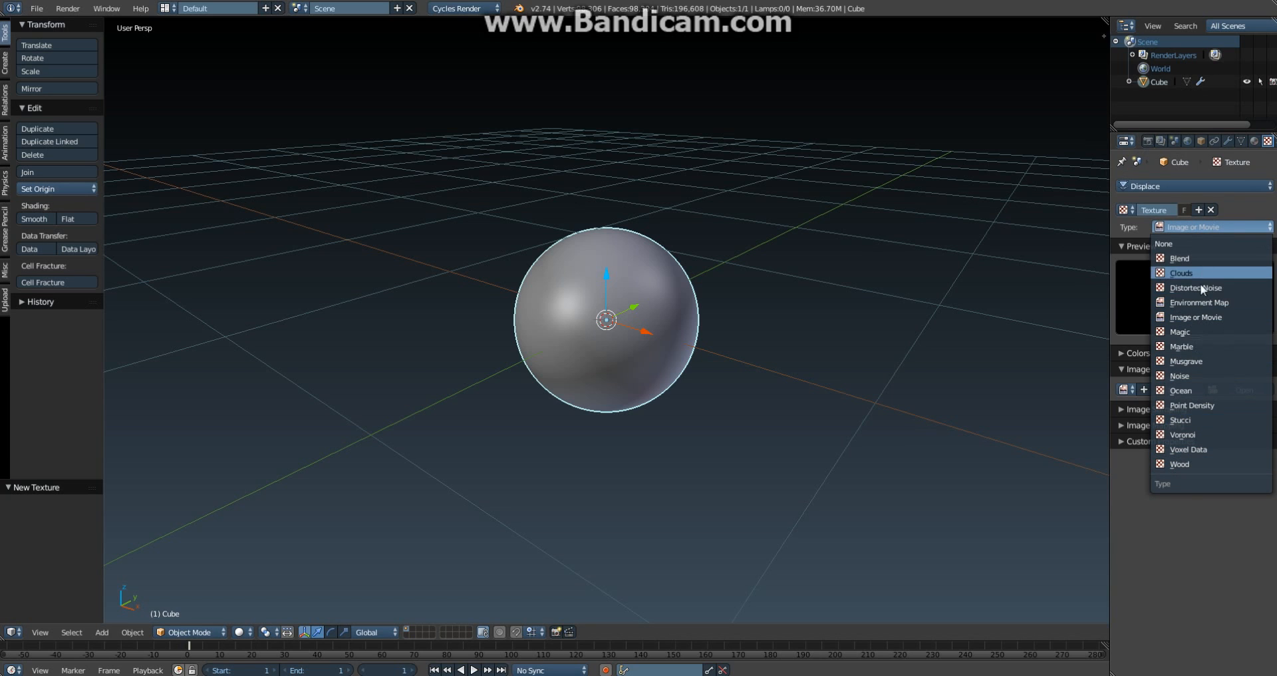
left_click(1185, 228)
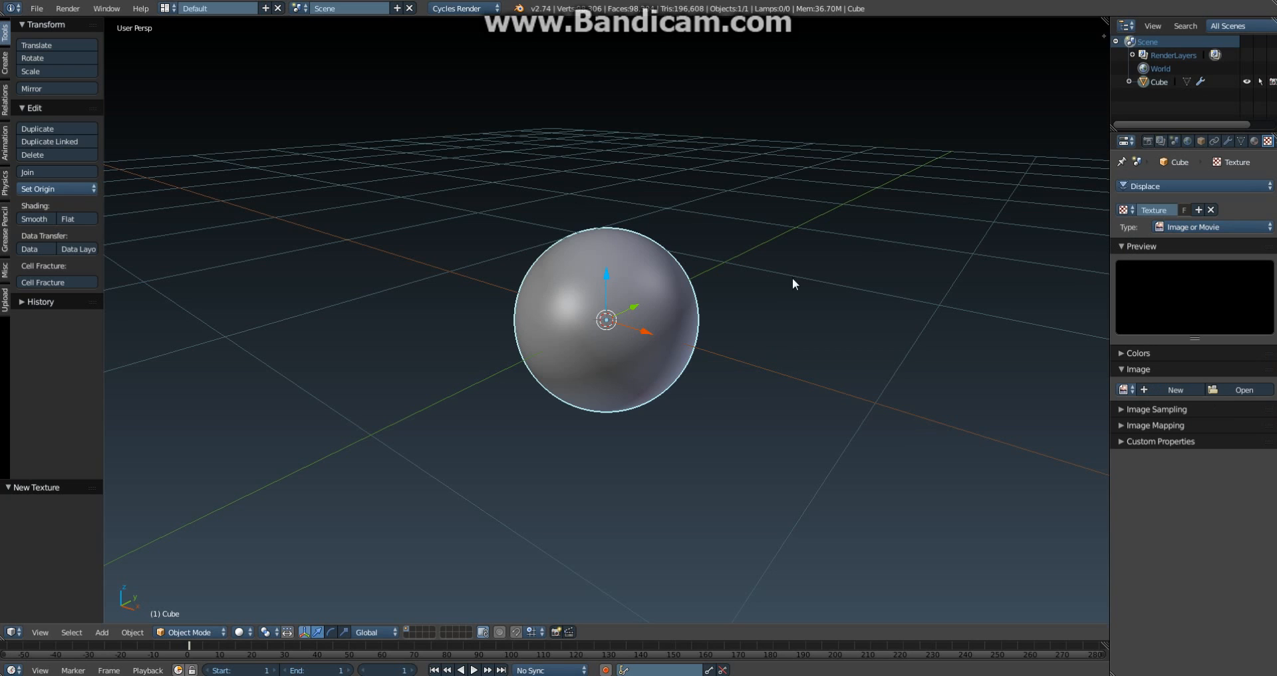
left_click(1255, 229)
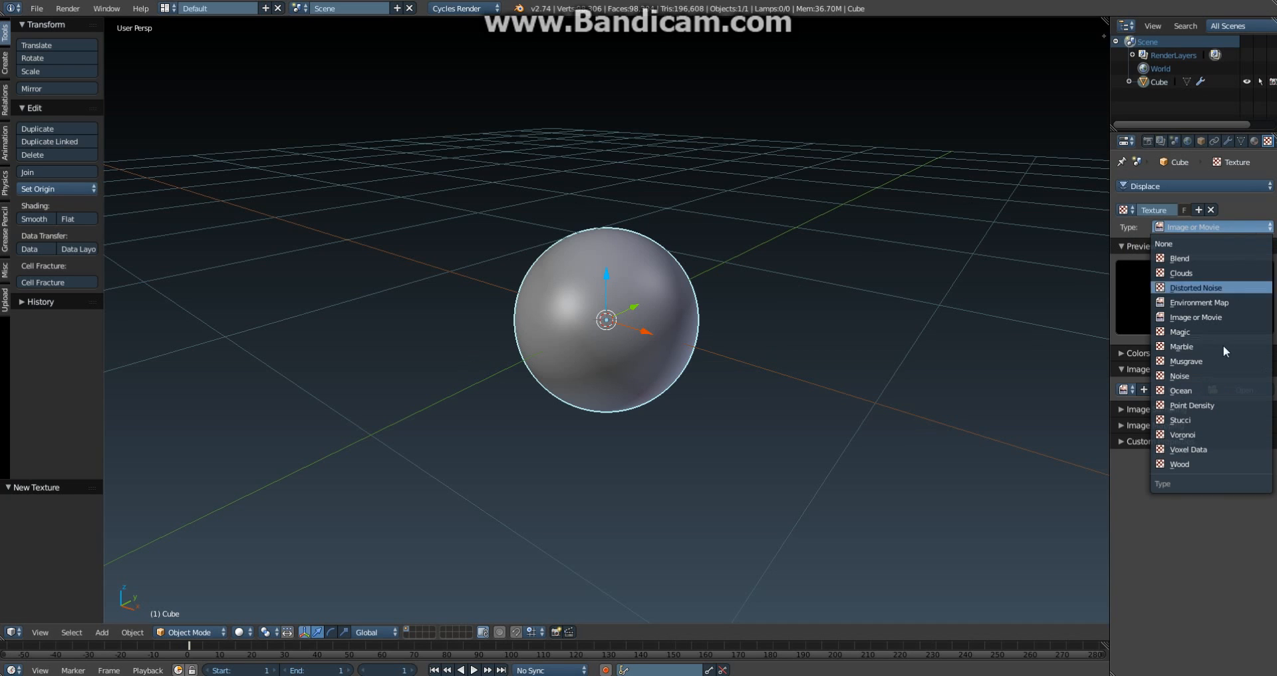
left_click(1191, 465)
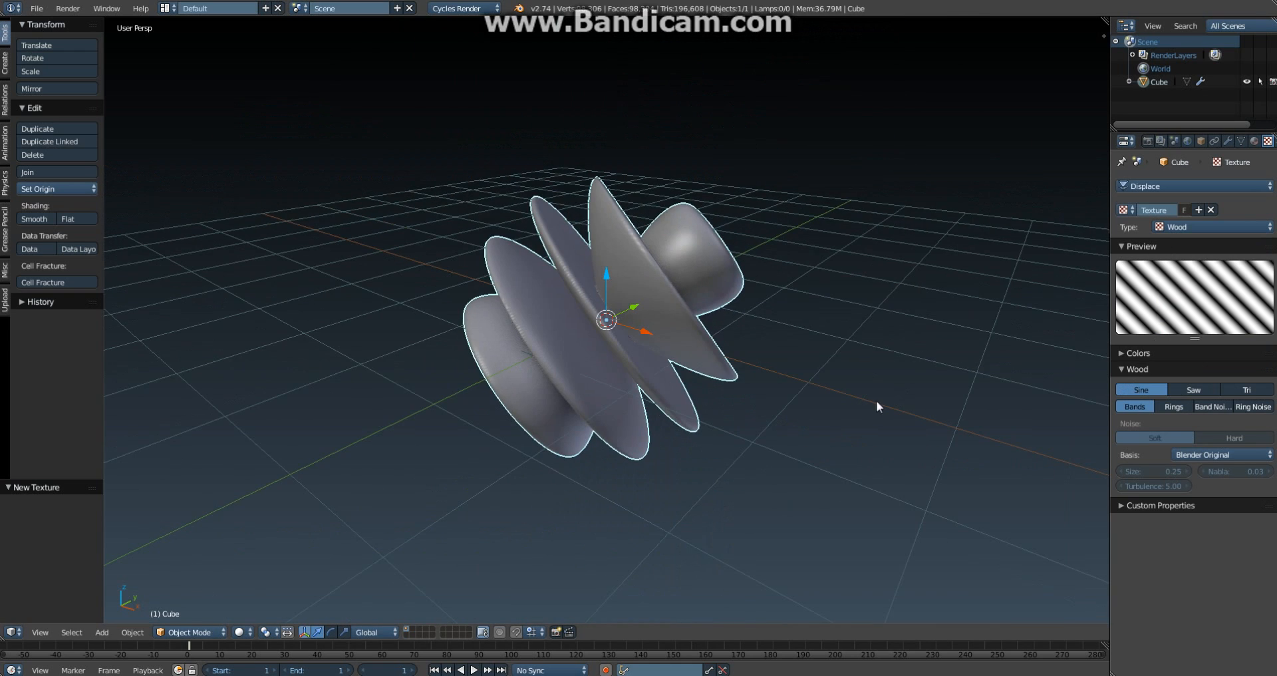
middle_click_drag(876, 400, 828, 398)
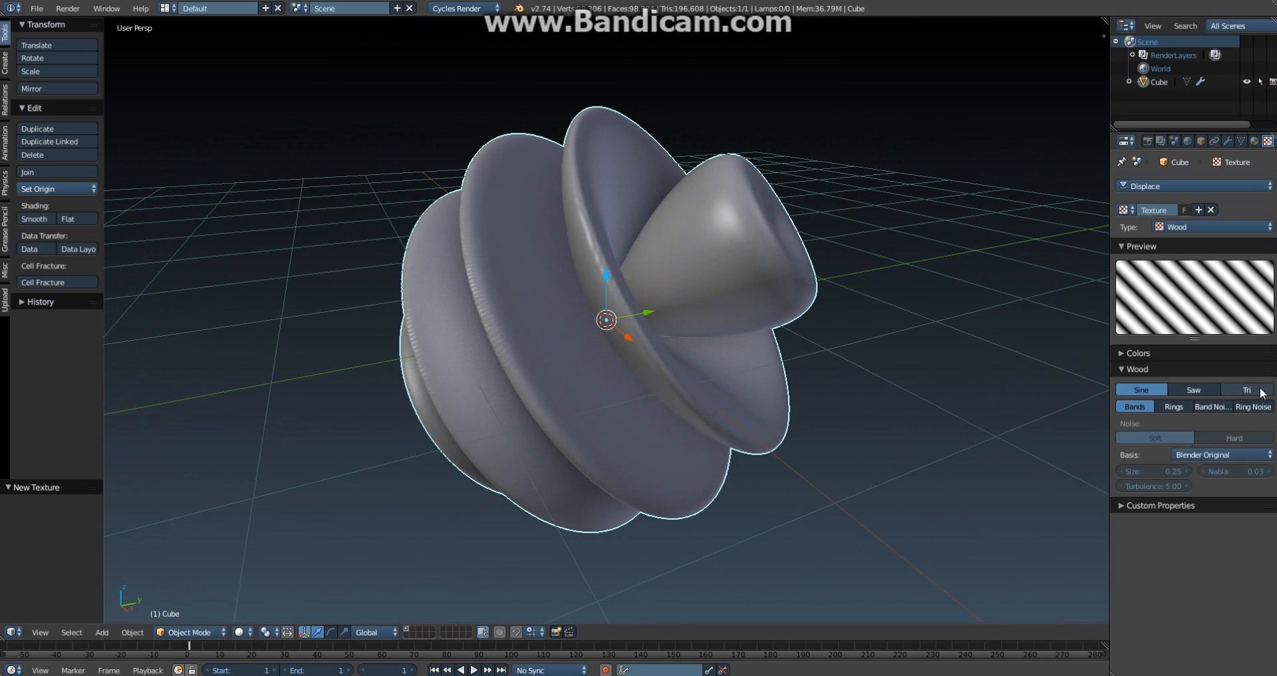
Step: Enable Matcap shading in the viewport and choose the glossy orange-red matcap for the displaced mesh
middle_click_drag(1064, 359, 782, 376)
key("n")
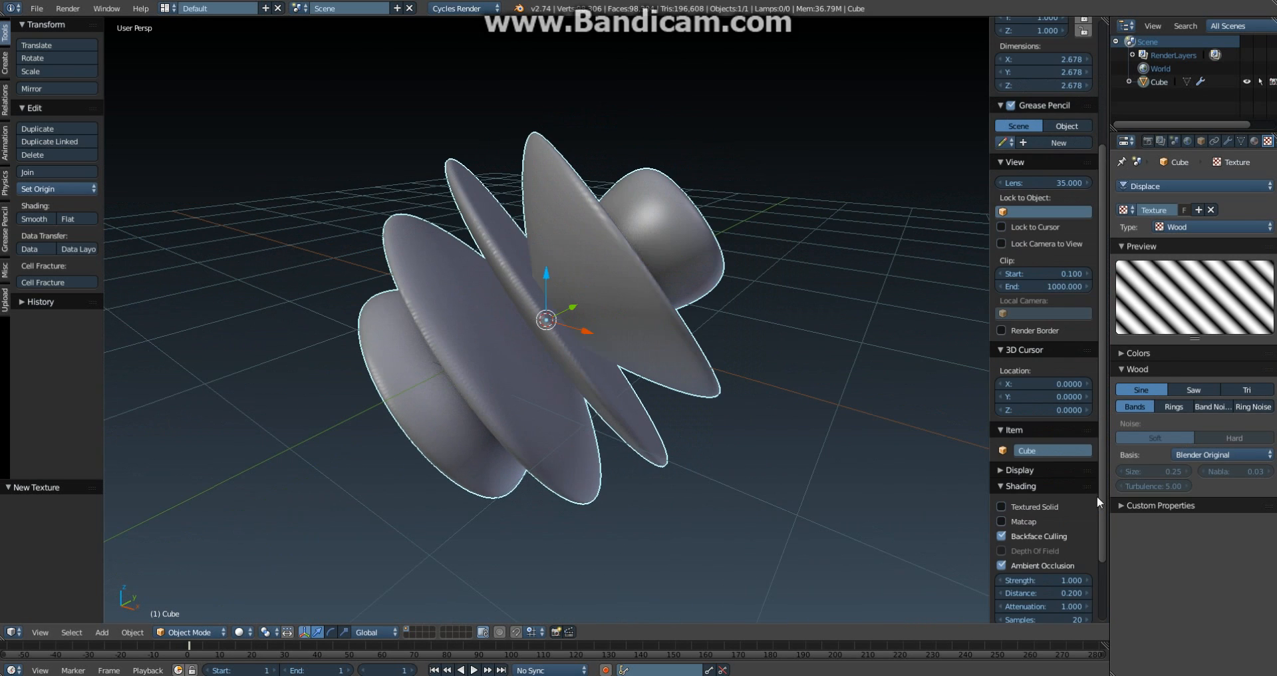
left_click(1024, 521)
left_click(1043, 513)
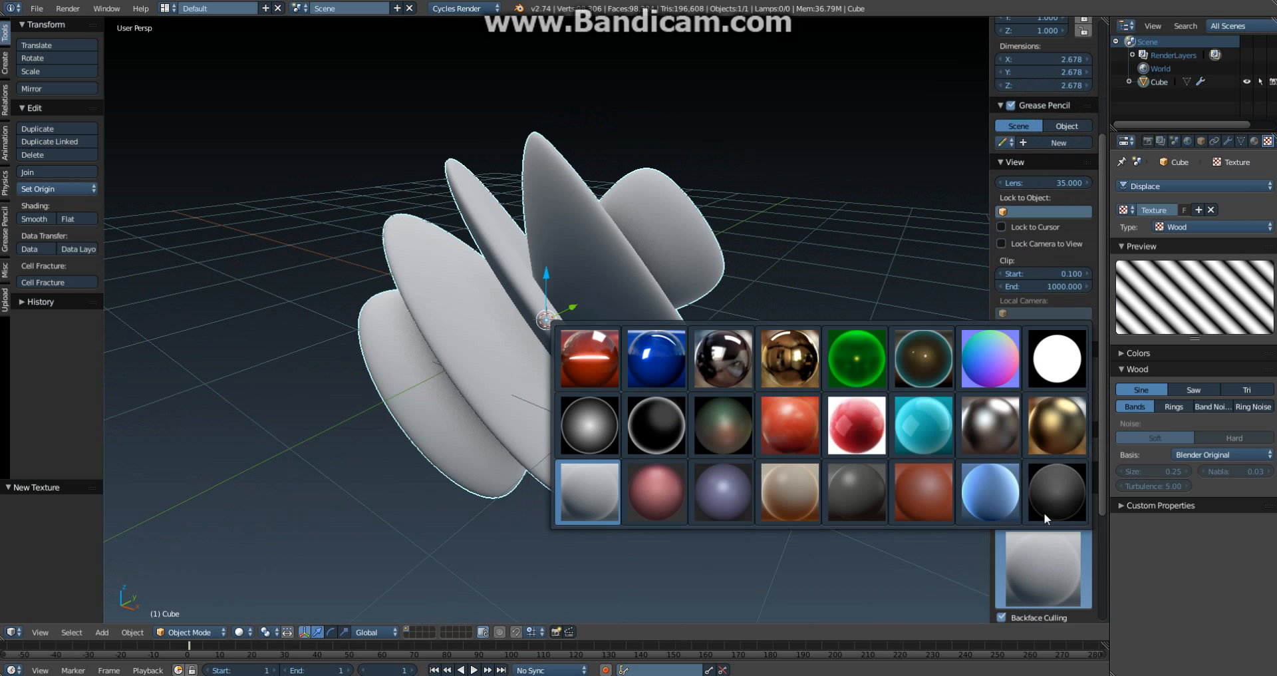
left_click(808, 422)
key("n")
middle_click_drag(798, 433, 767, 434)
Step: Try the glossy red, glossy blue, gold and light grey matcaps on the displaced mesh
key("n")
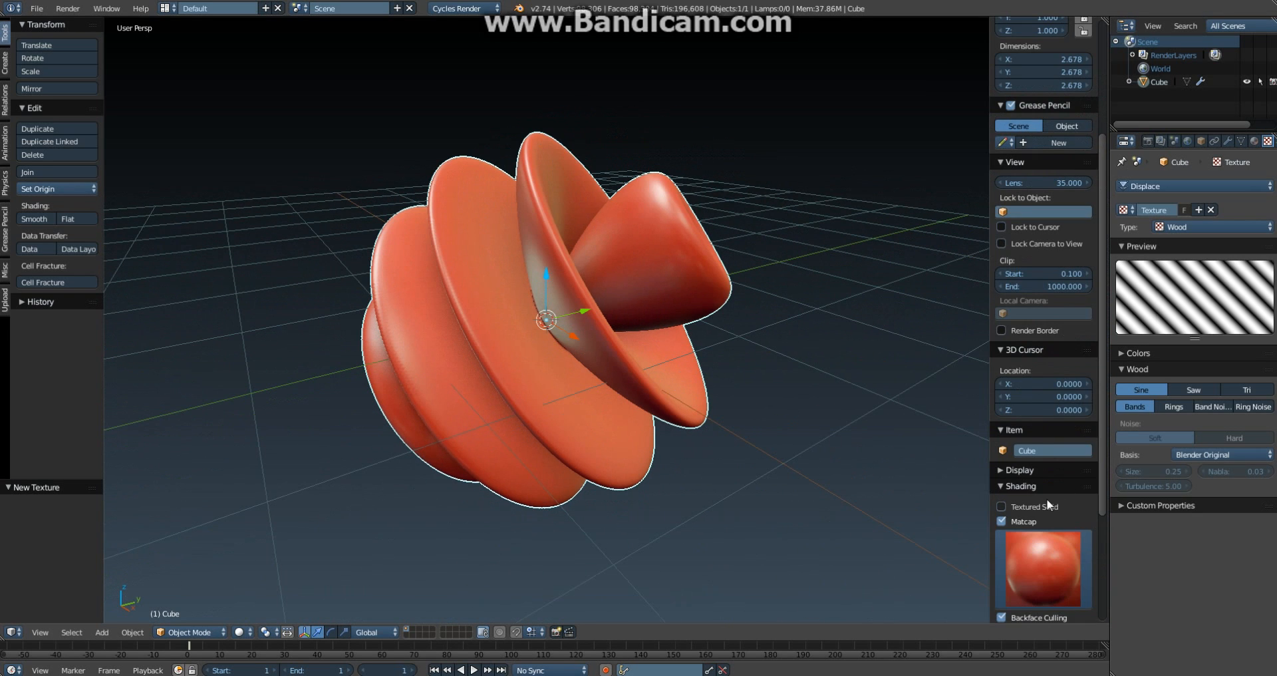
scroll(1034, 503, "down", 5)
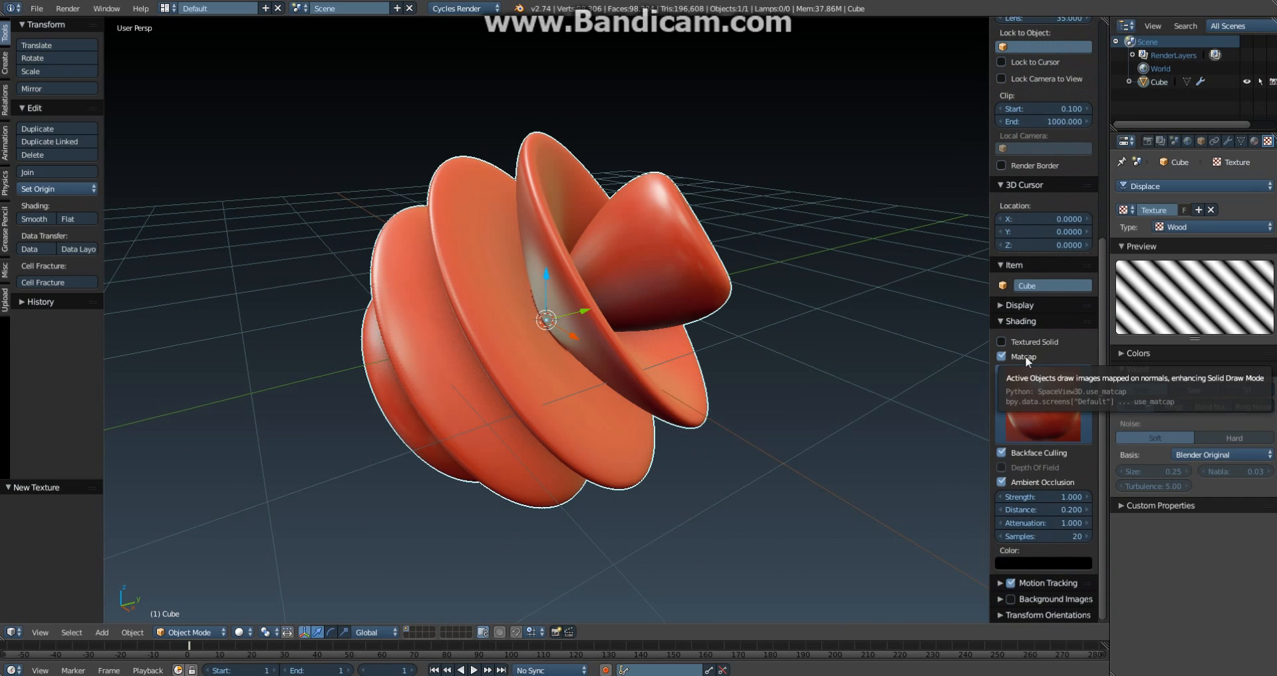
left_click(1034, 406)
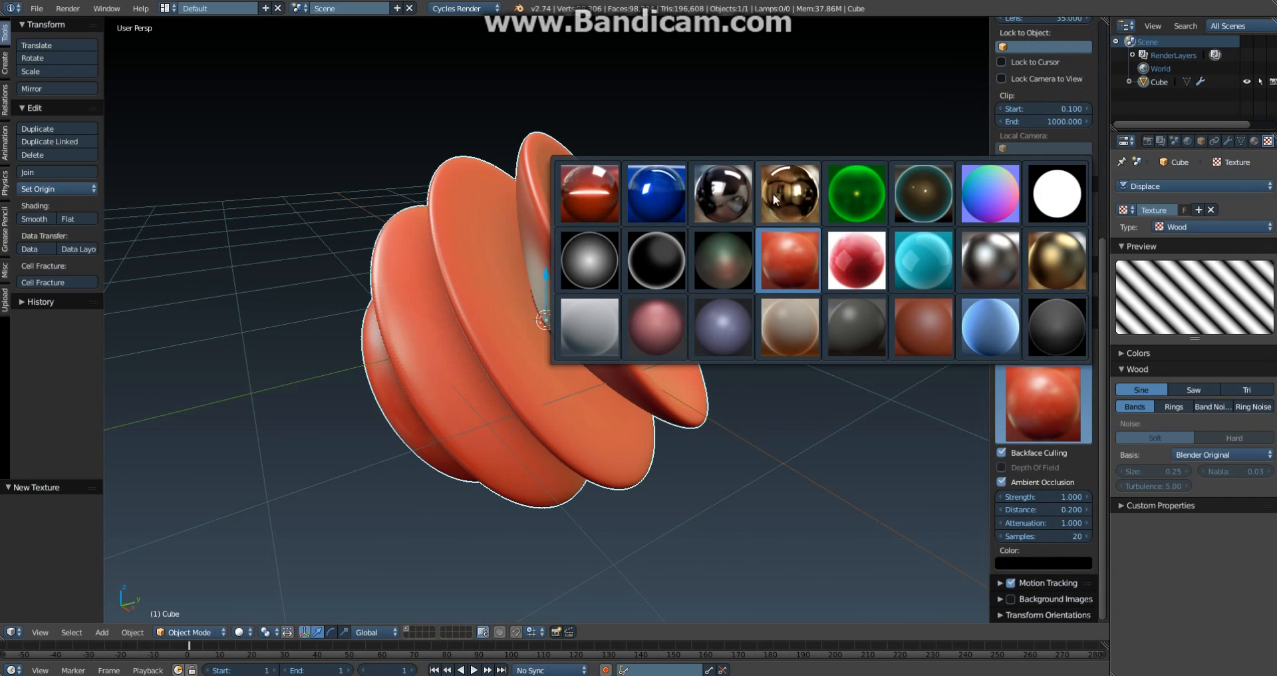
left_click(584, 198)
left_click(1024, 399)
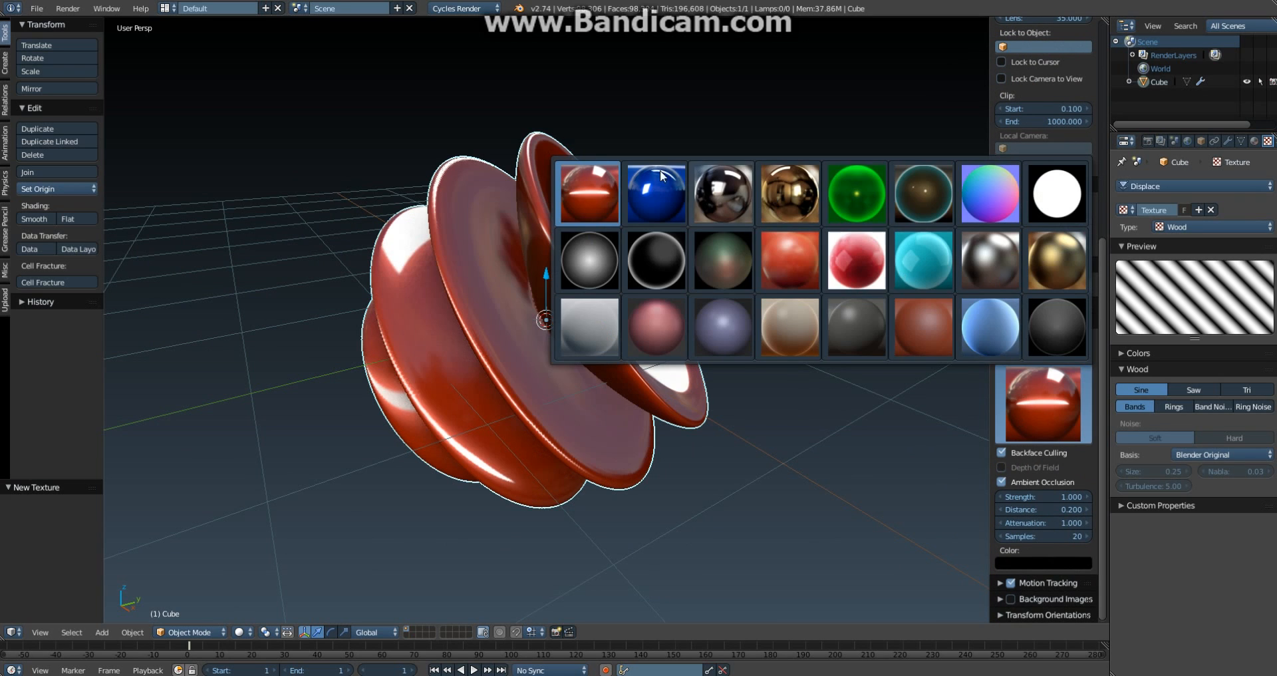
left_click(657, 183)
left_click(1039, 384)
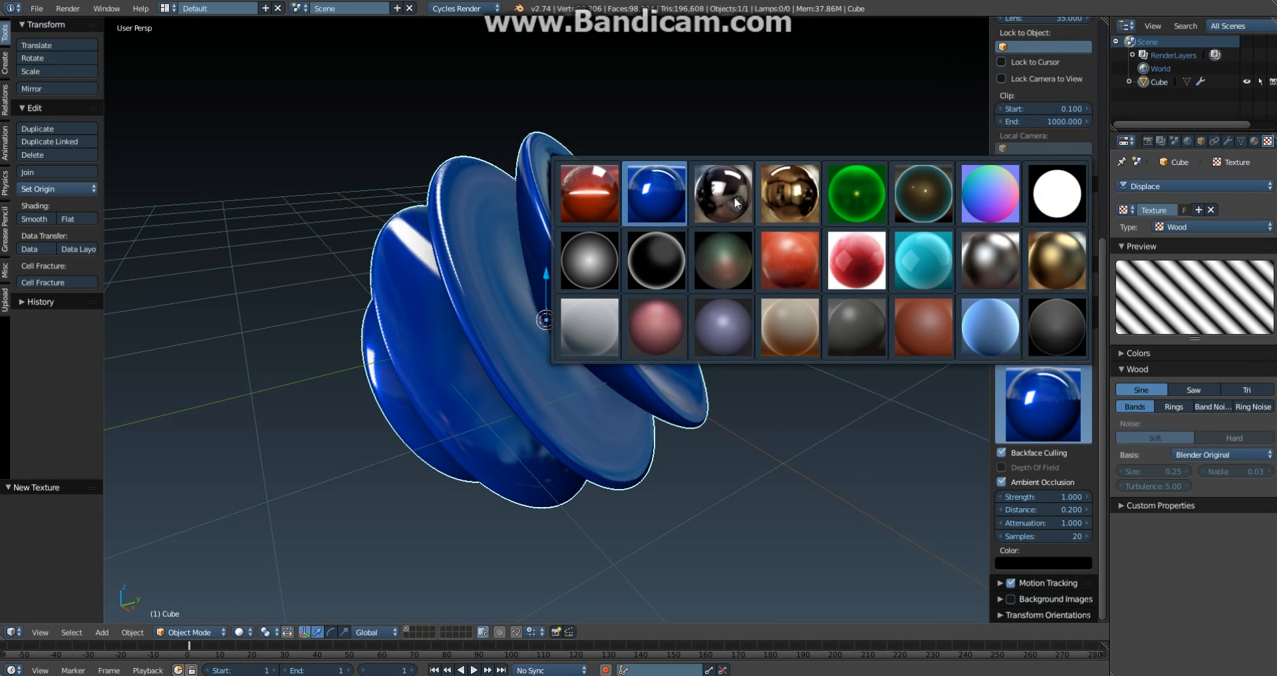
left_click(779, 193)
left_click(1017, 394)
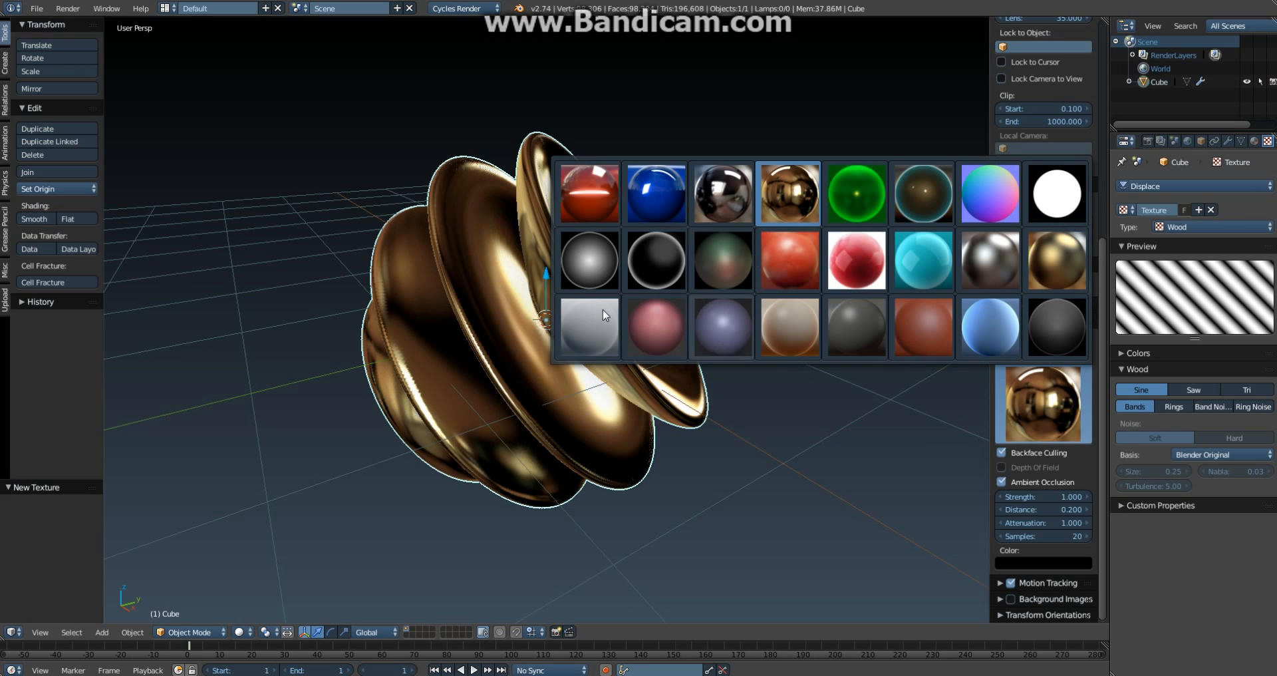
left_click(595, 332)
middle_click_drag(641, 399, 812, 386)
Step: Switch the matcap back to orange-red and hide the viewport's properties region
left_click(1060, 397)
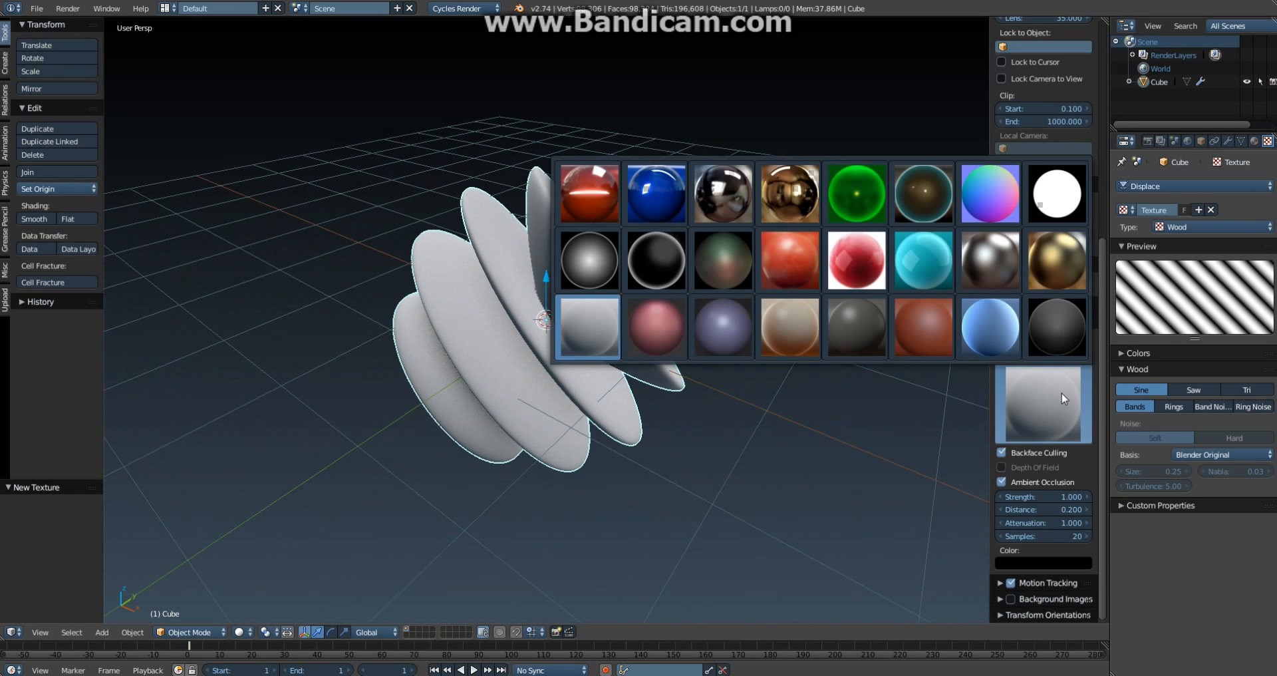
left_click(801, 261)
key("n")
middle_click_drag(801, 260, 1156, 119)
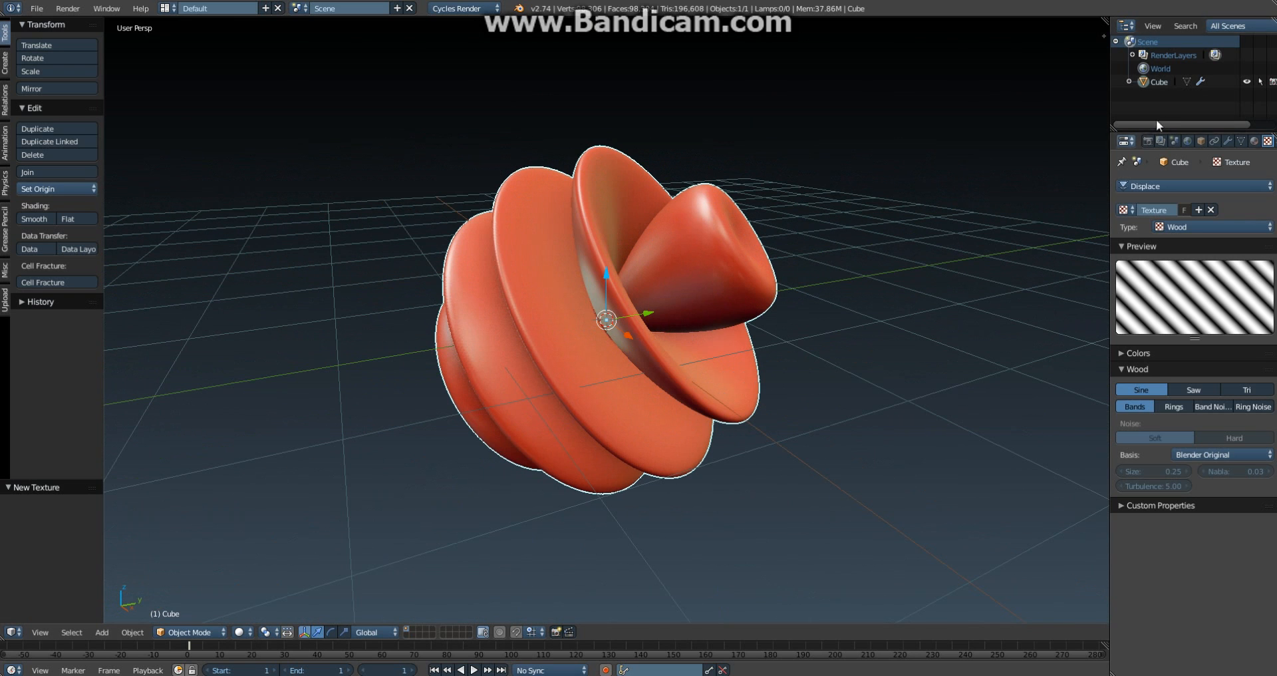
Step: Set the Displace modifier's strength to 0.1 and inspect the softened ridges from other angles
left_click(1227, 141)
left_click(1229, 388)
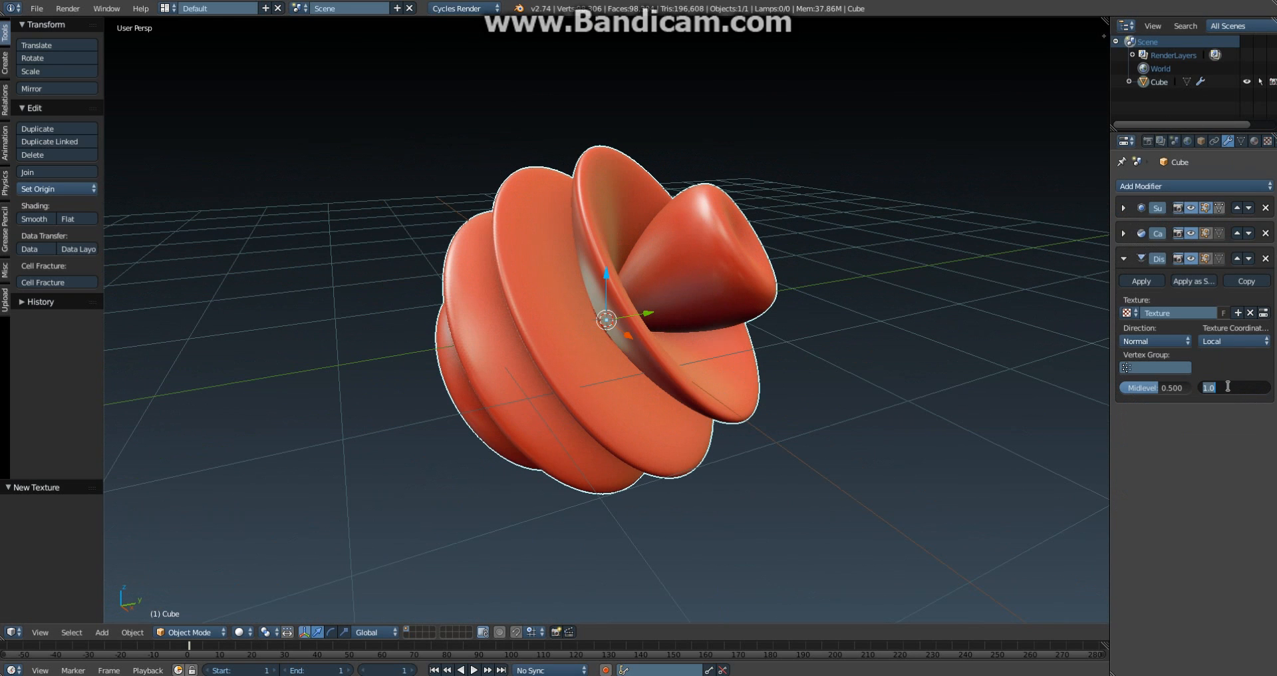
key("BackSpace")
type(".1")
key("Return")
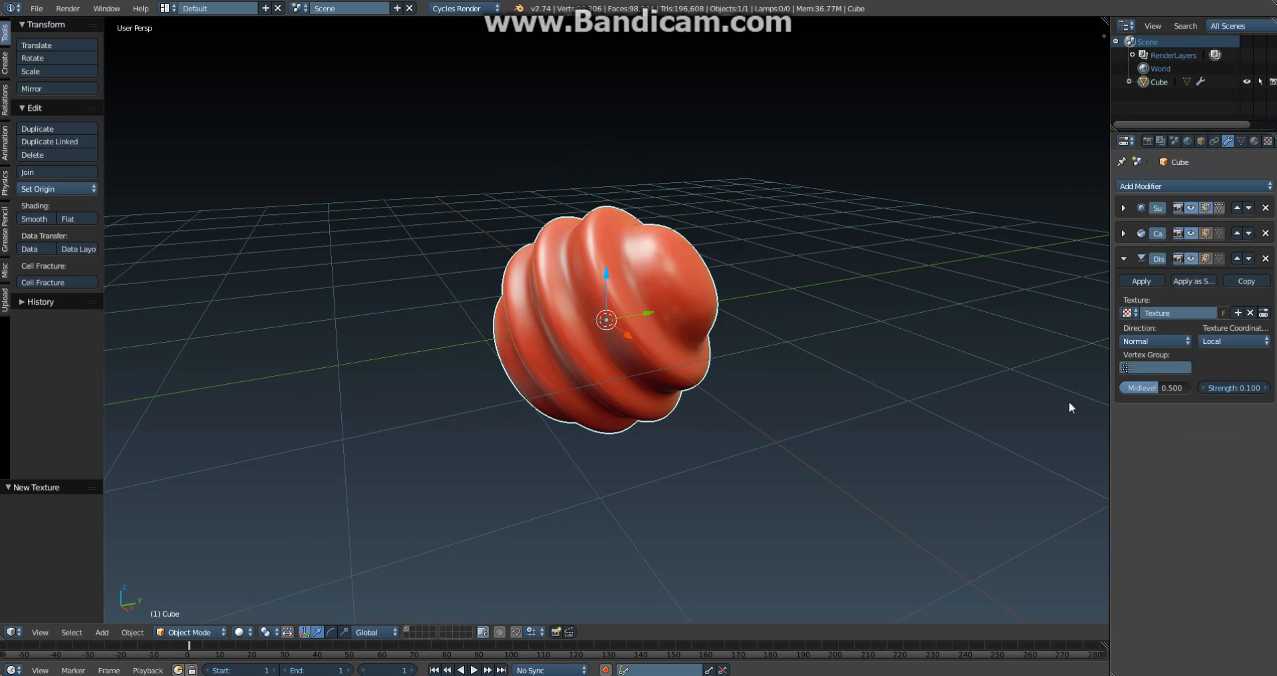
middle_click_drag(847, 405, 609, 400)
scroll(609, 400, "up", 4)
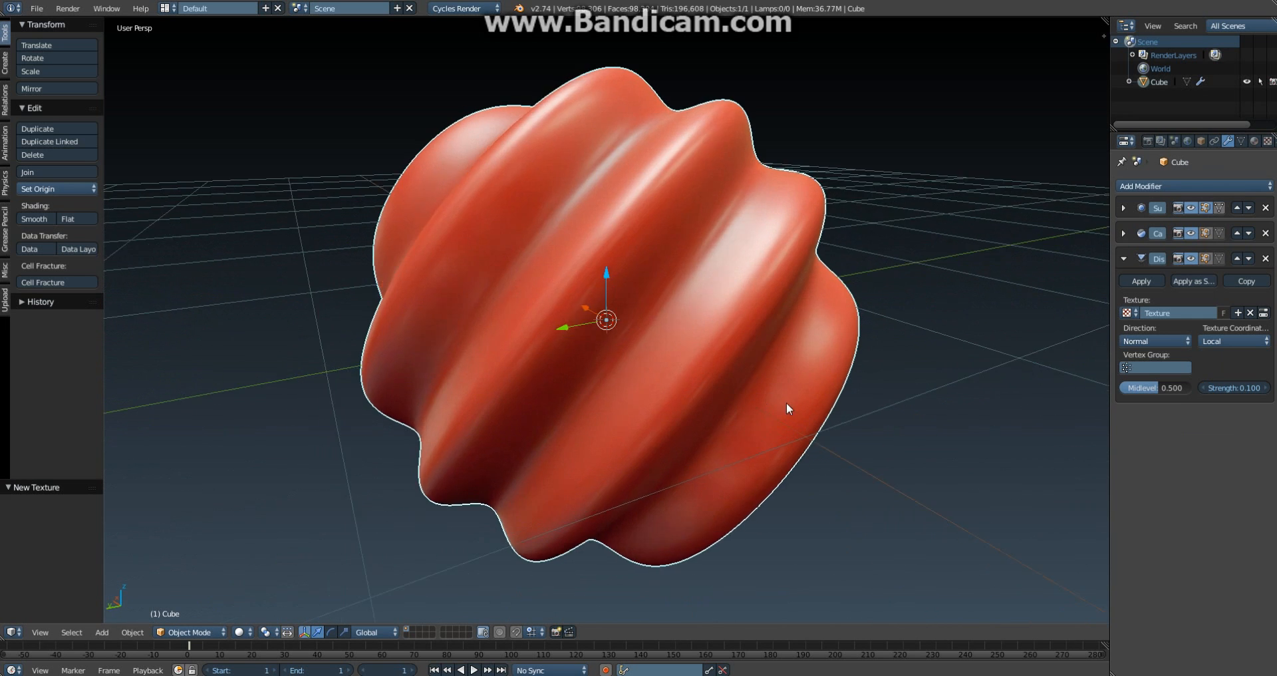
middle_click_drag(786, 402, 845, 401)
Step: Preview the Saw wave on the Wood texture, and set the wave type to Tri
left_click(1267, 141)
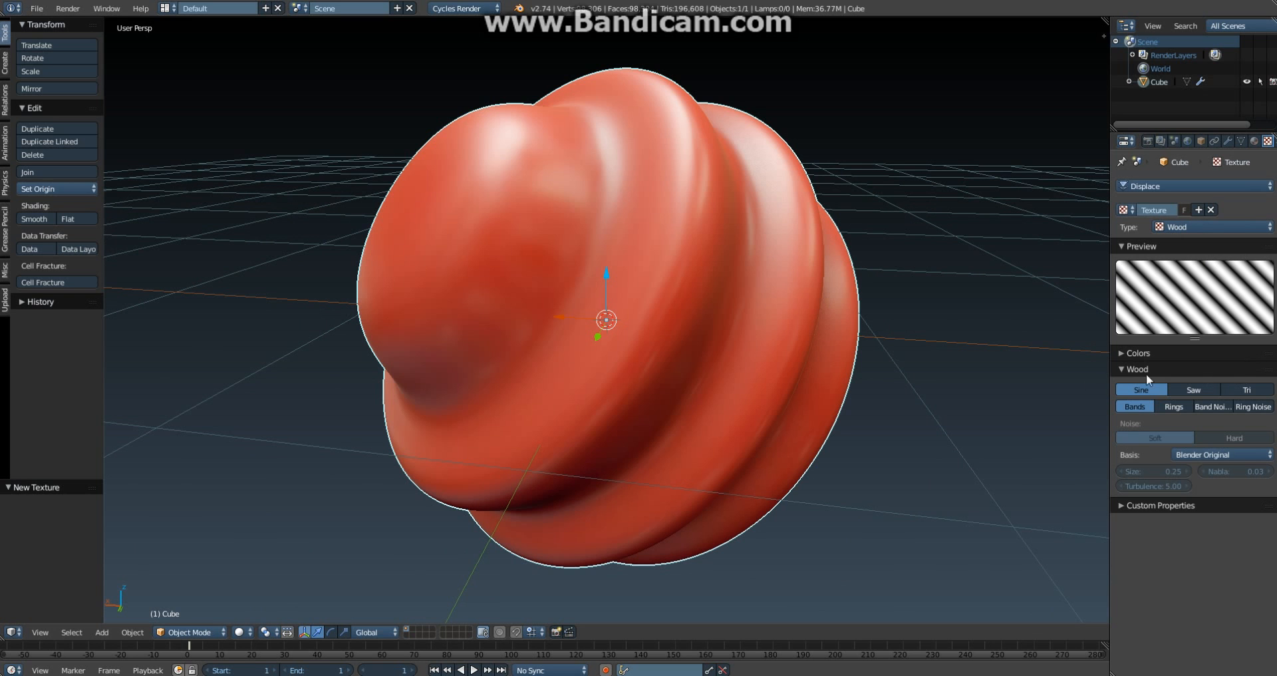
left_click(1192, 390)
scroll(837, 405, "down", 3)
middle_click_drag(835, 408, 1060, 394)
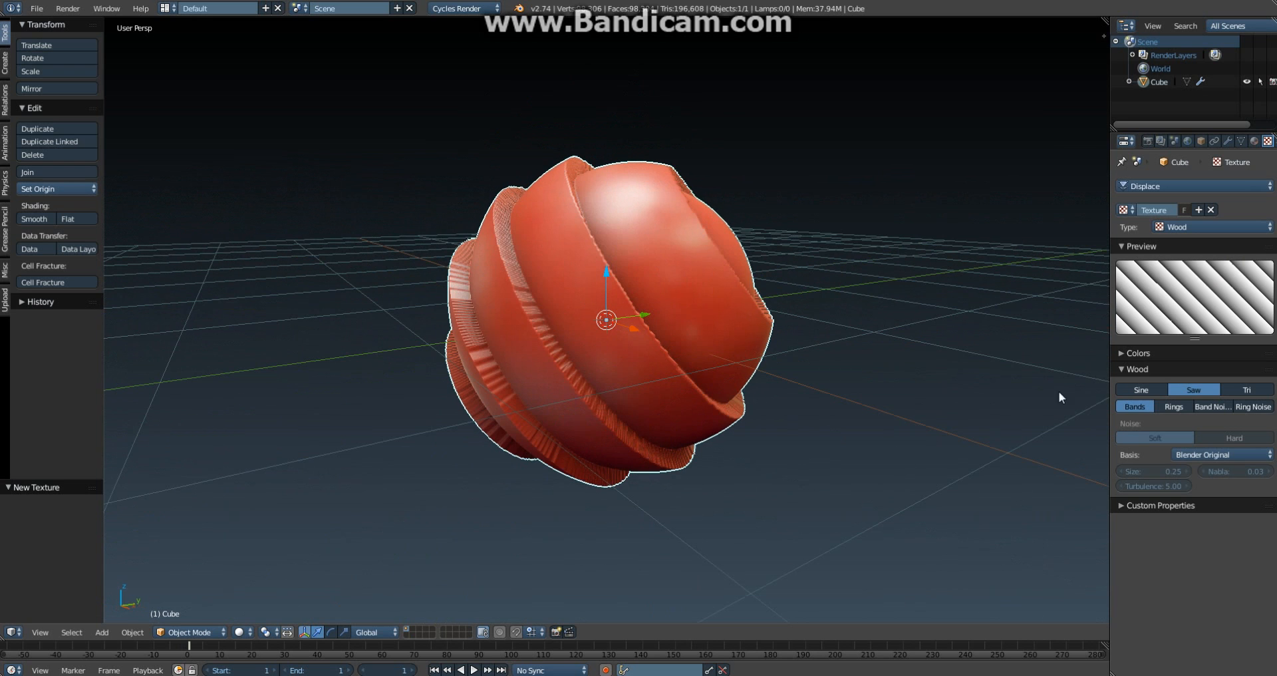
left_click(1248, 390)
mouse_move(786, 354)
middle_mouse_down()
mouse_move(693, 378)
mouse_move(796, 374)
mouse_move(947, 273)
mouse_move(1092, 298)
mouse_move(1107, 324)
mouse_move(1044, 356)
mouse_move(808, 350)
middle_mouse_up()
scroll(797, 373, "up", 2)
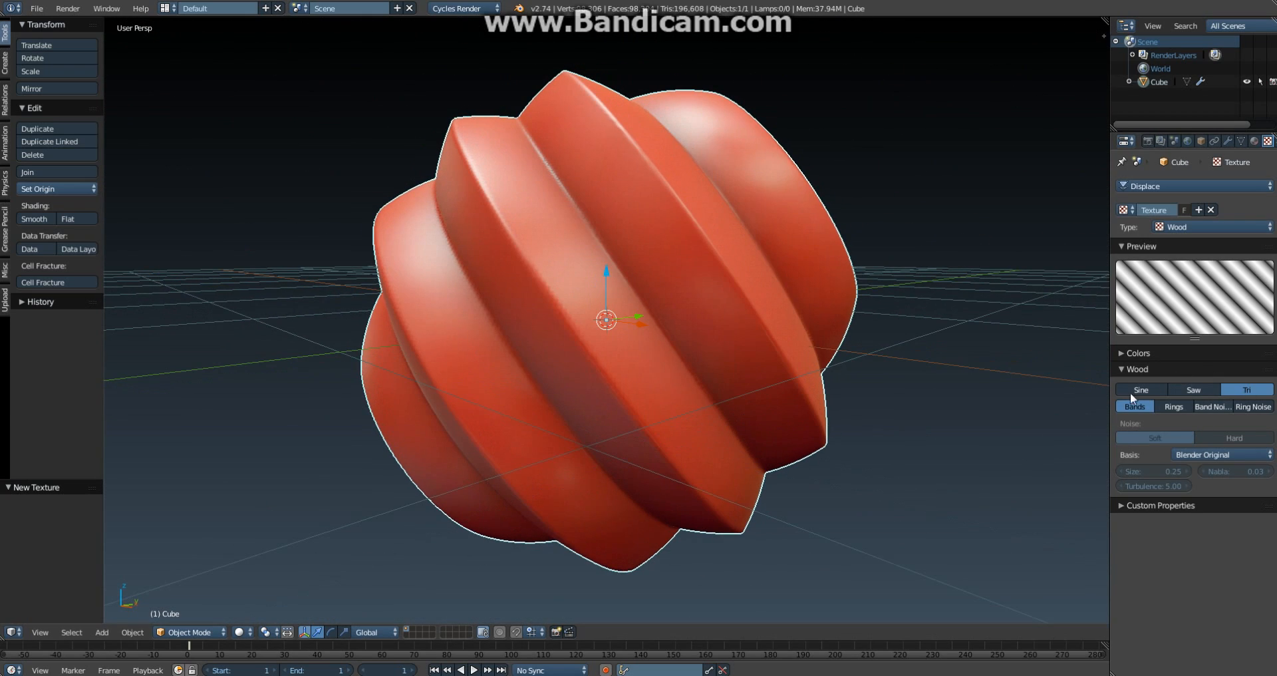
Step: Preview the Rings pattern on the Wood texture, and set it to Band Noise with Hard noise
left_click(1174, 407)
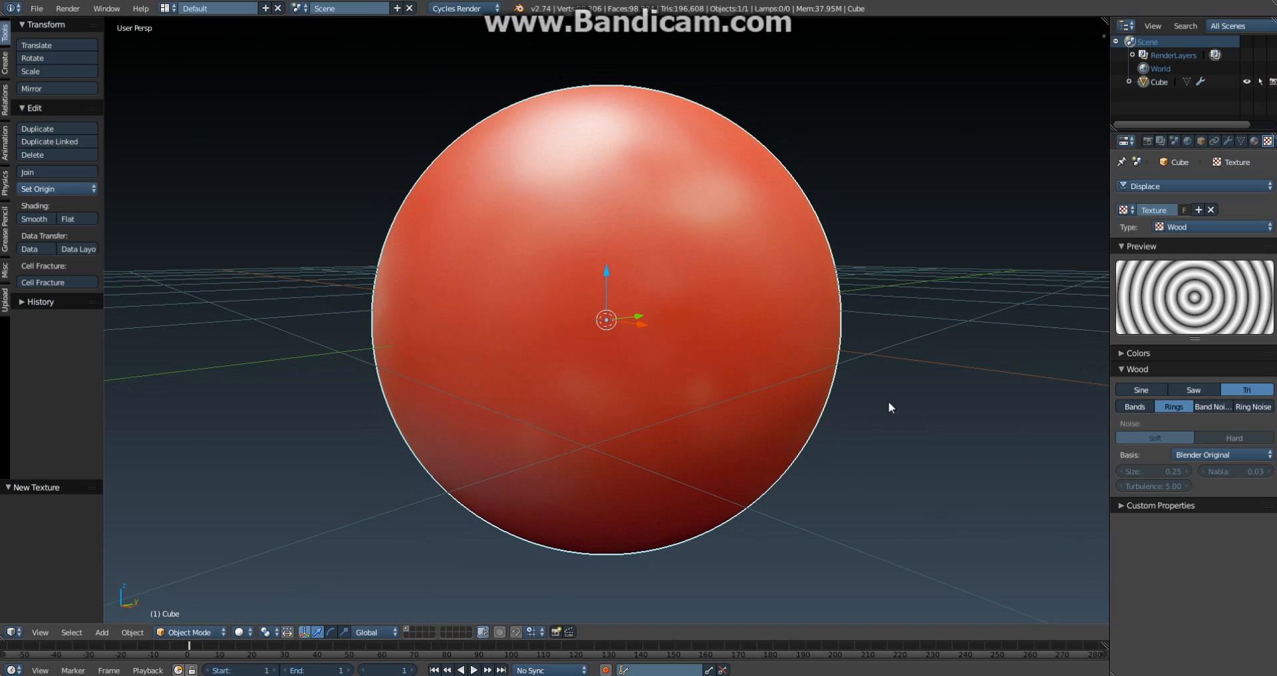
middle_click_drag(882, 397, 588, 208)
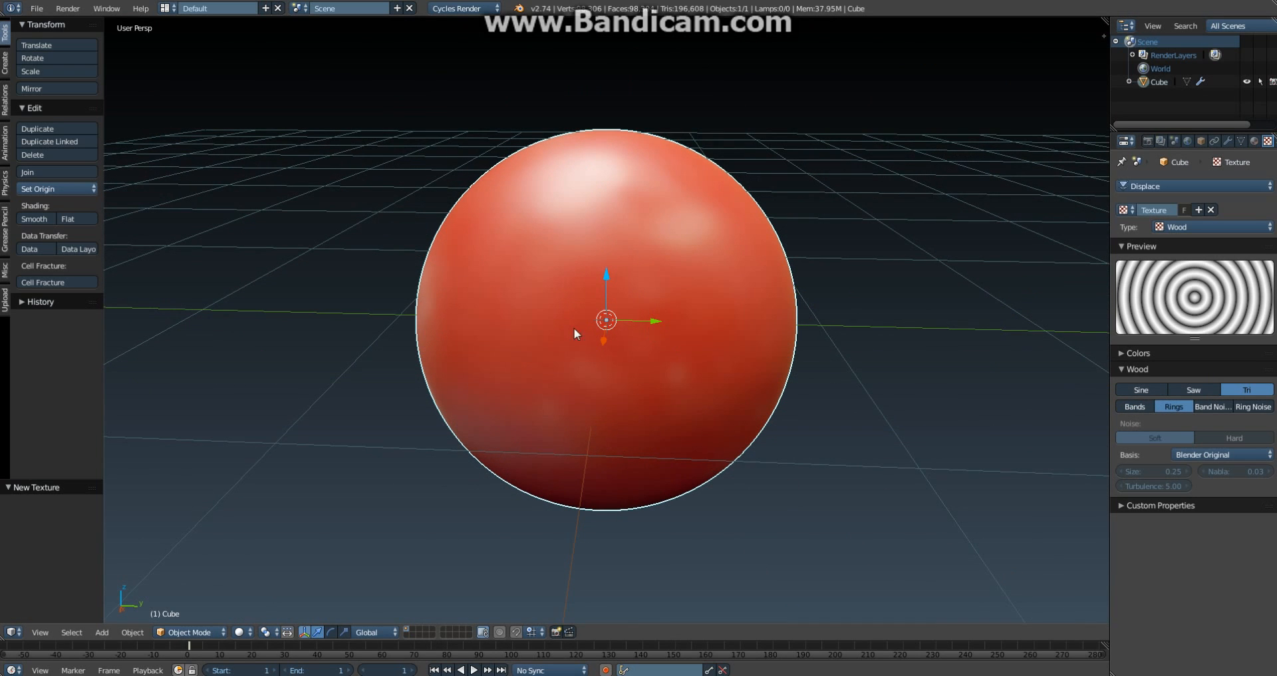
left_click(1224, 403)
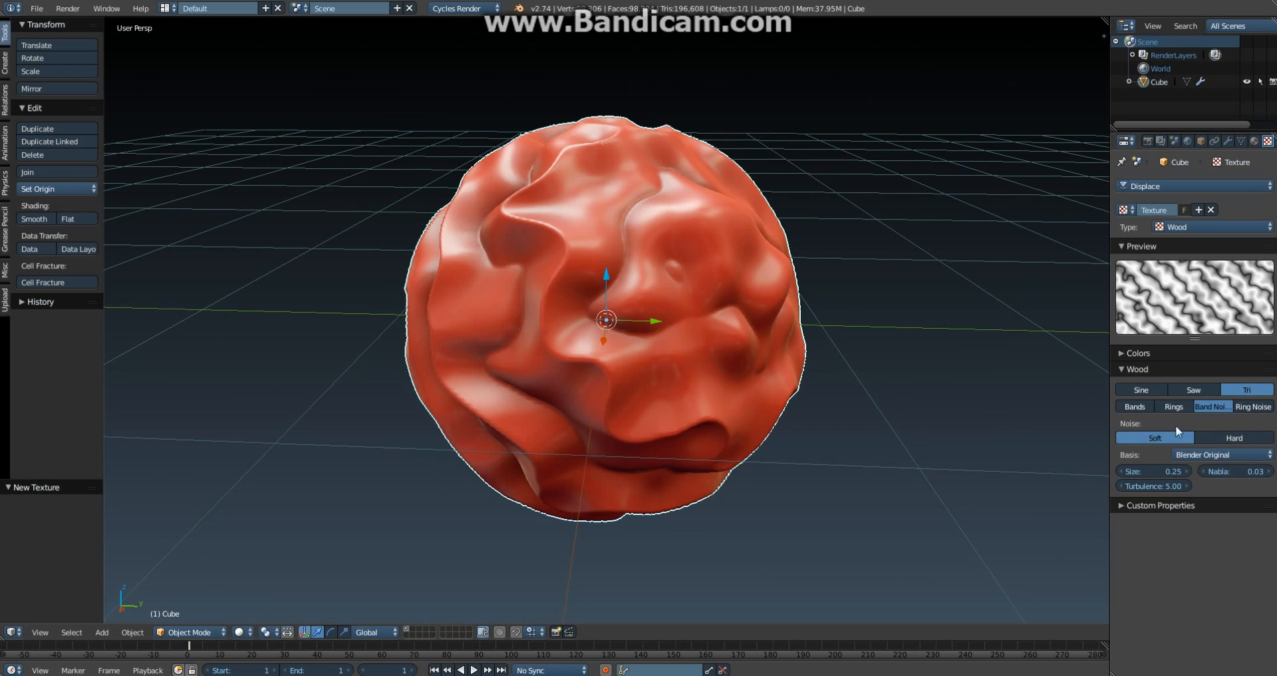
middle_click_drag(886, 390, 662, 392)
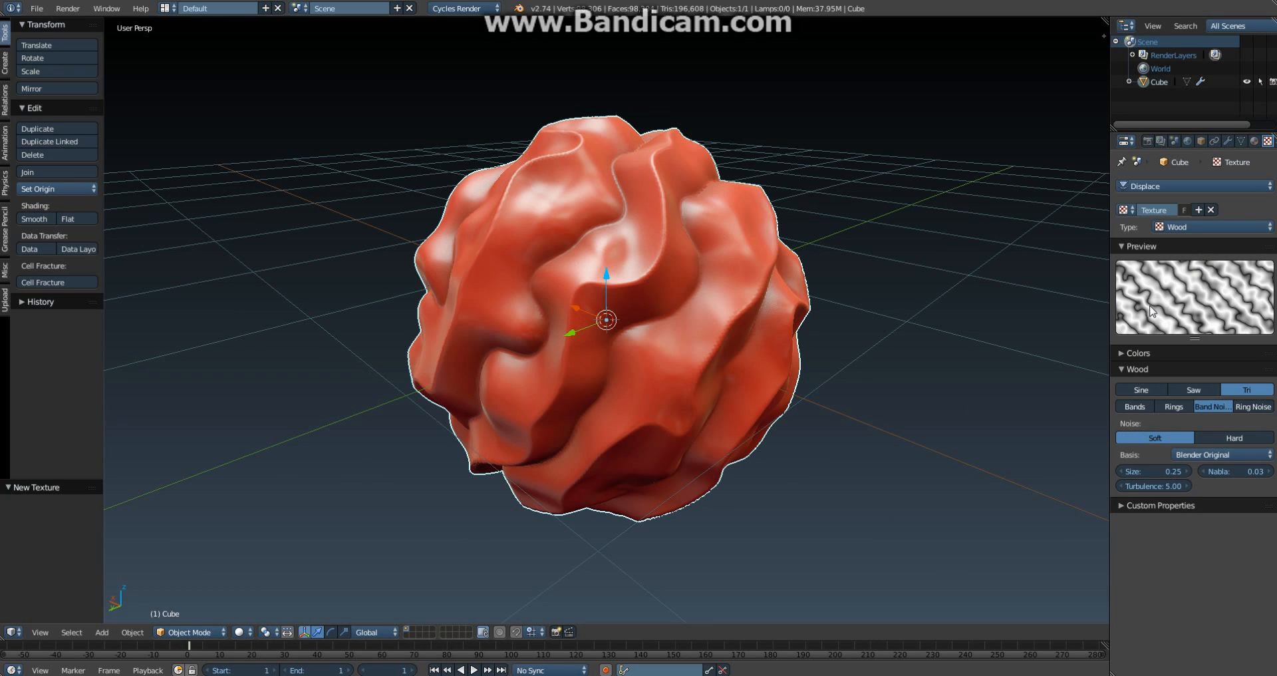
left_click(1238, 438)
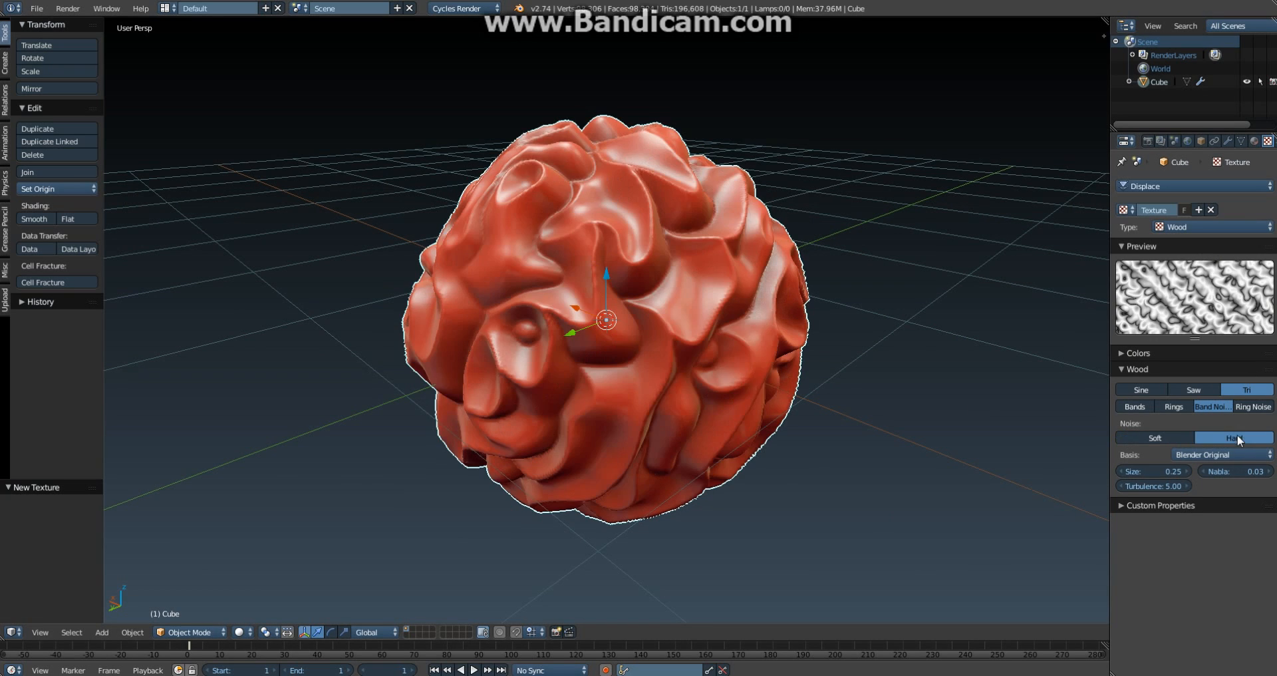
middle_click_drag(817, 387, 575, 229)
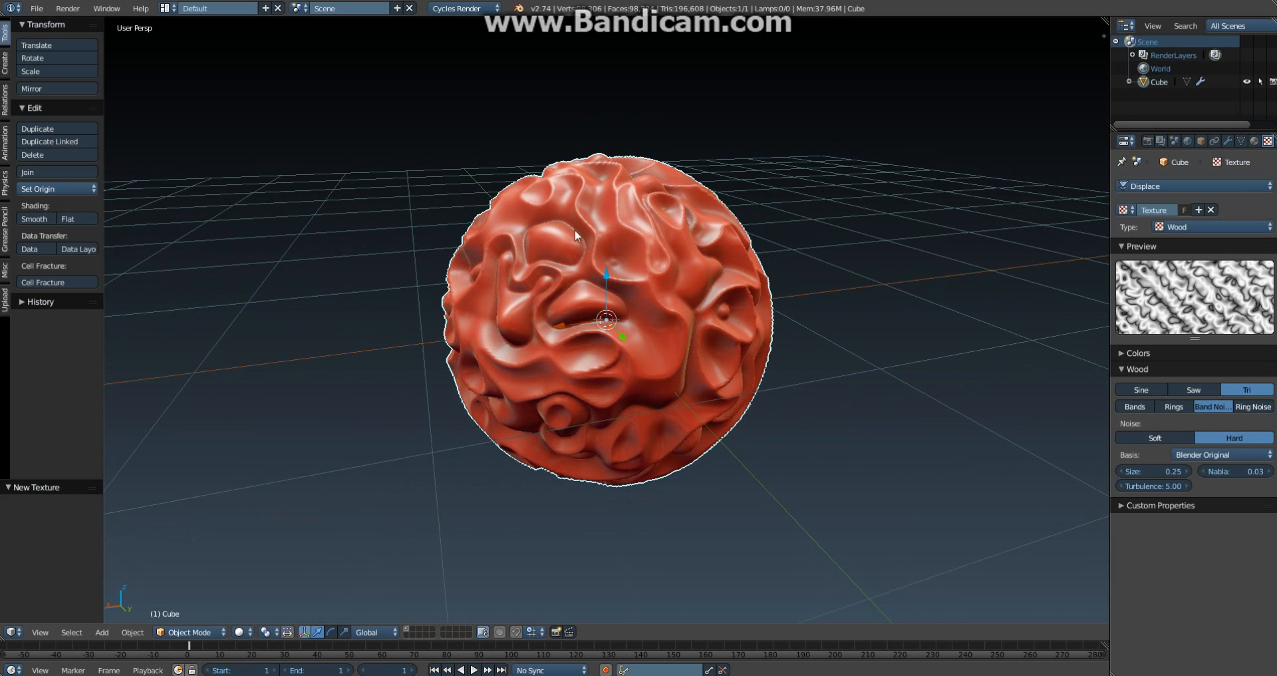
Step: Try a noise size of 1 on the Wood texture, and increase it to 1.5
left_click(1156, 471)
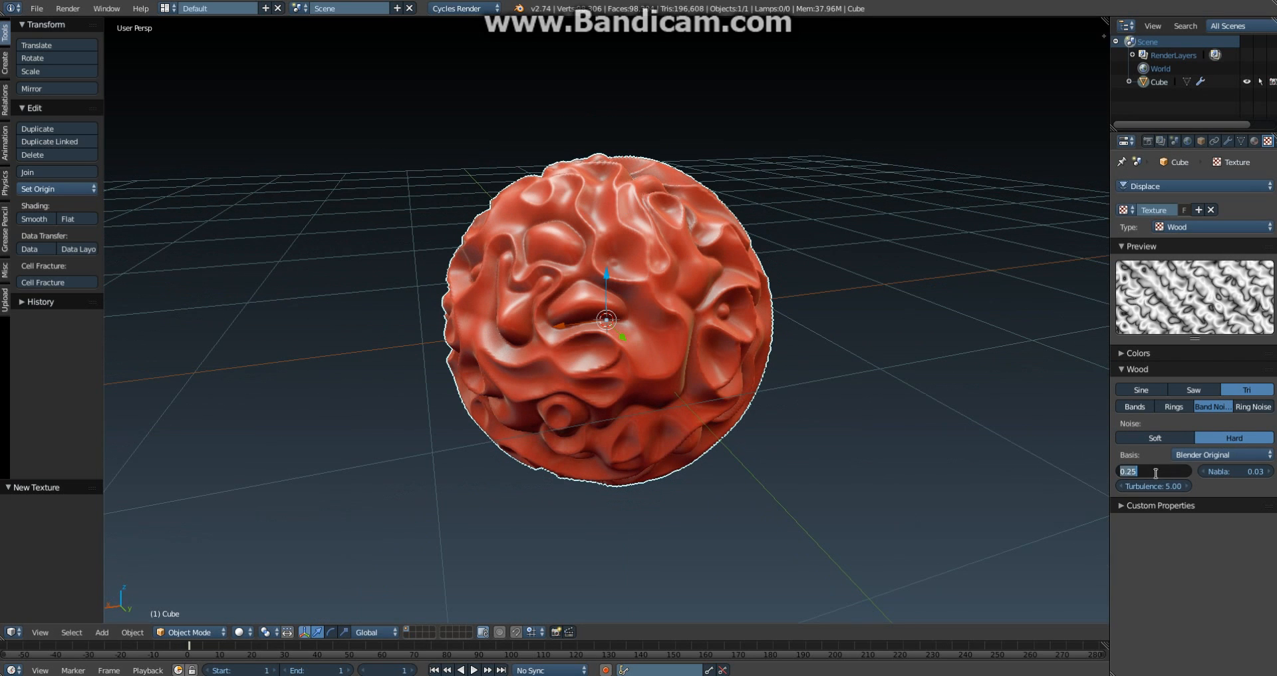
type("1")
key("Return")
middle_click_drag(860, 419, 948, 436)
left_click(1169, 472)
type("1")
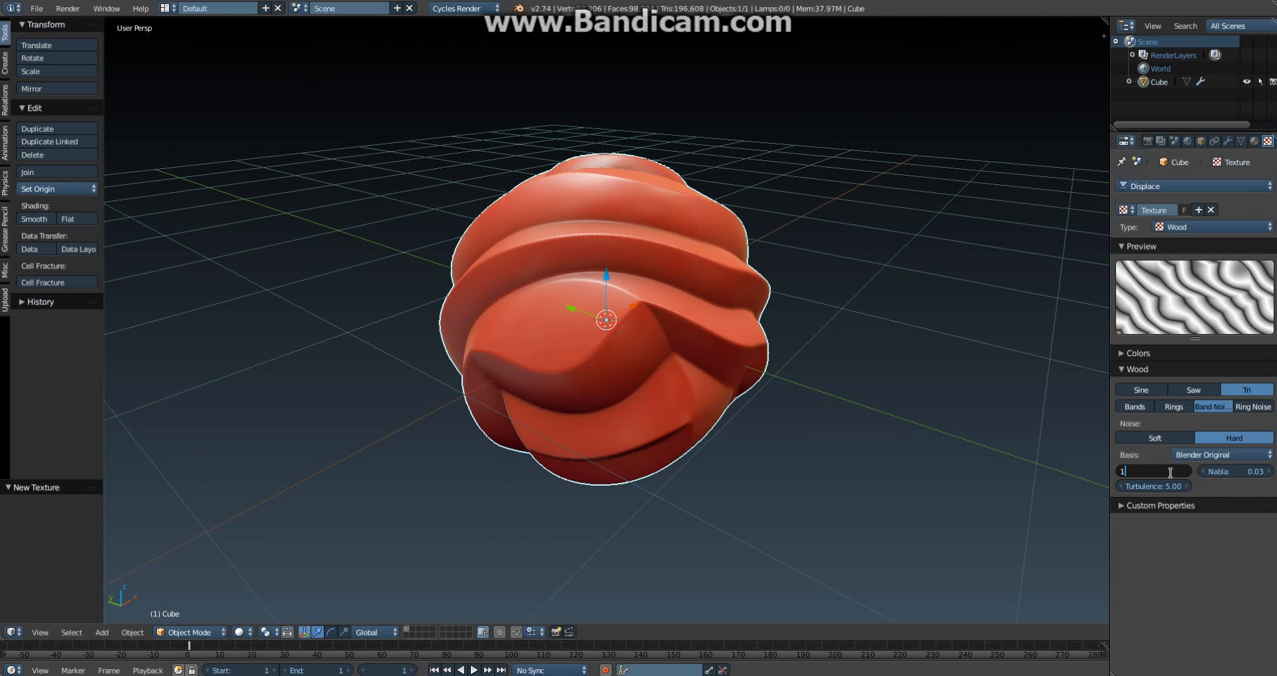
type(".5")
key("Return")
mouse_move(919, 377)
middle_mouse_down()
mouse_move(645, 376)
mouse_move(704, 325)
mouse_move(793, 301)
mouse_move(903, 387)
mouse_move(1003, 400)
mouse_move(936, 488)
mouse_move(714, 368)
mouse_move(585, 391)
mouse_move(334, 371)
mouse_move(533, 346)
mouse_move(680, 375)
mouse_move(1064, 359)
middle_mouse_up()
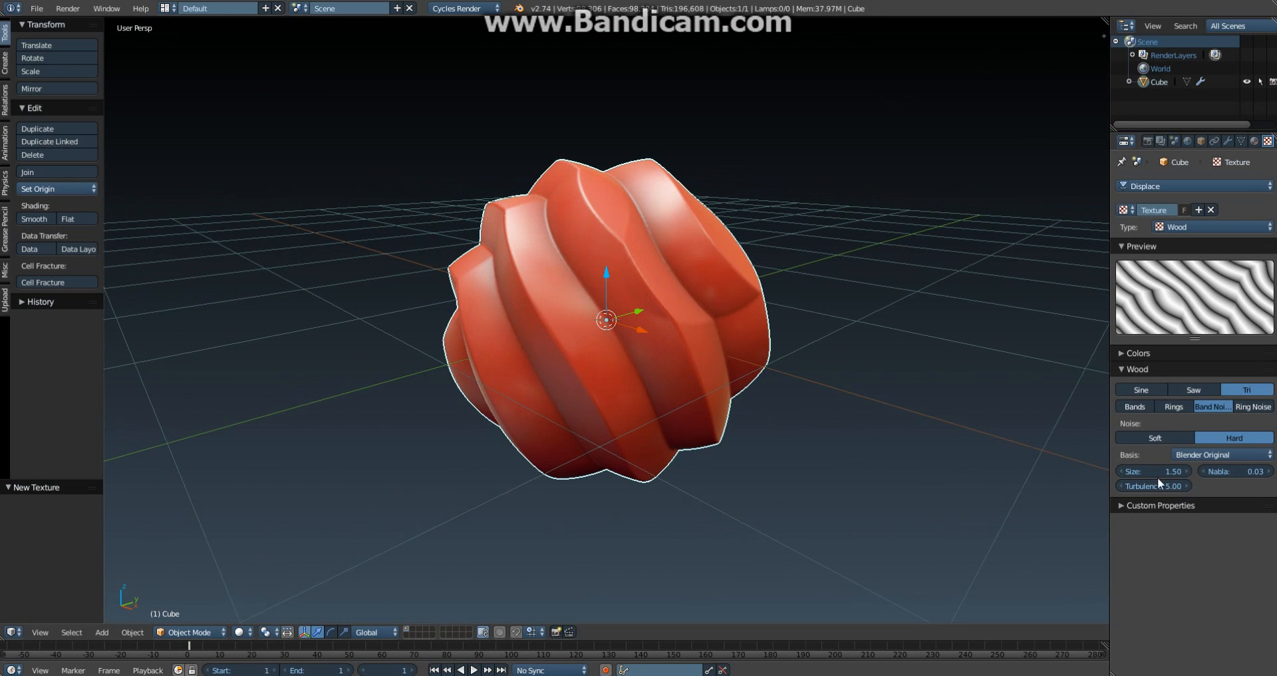
Step: Reduce the Displace modifier's strength to 0.05
left_click(1228, 141)
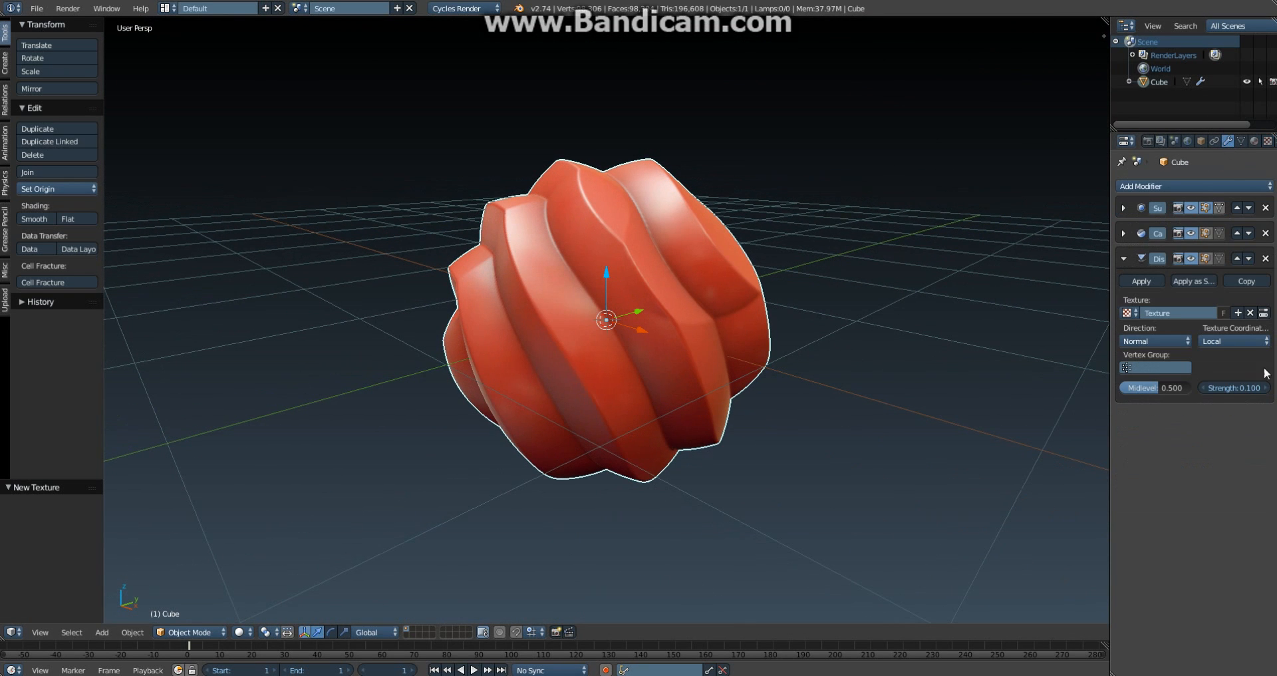
left_click(1247, 389)
key("BackSpace")
type(".05")
key("Return")
mouse_move(918, 239)
middle_mouse_down()
mouse_move(854, 225)
mouse_move(644, 249)
mouse_move(539, 209)
mouse_move(775, 211)
mouse_move(809, 239)
mouse_move(736, 257)
middle_mouse_up()
Step: Check the full dense mesh in wireframe with Optimal Display briefly disabled on the Subdivision Surface modifier, then restore both settings
key("z")
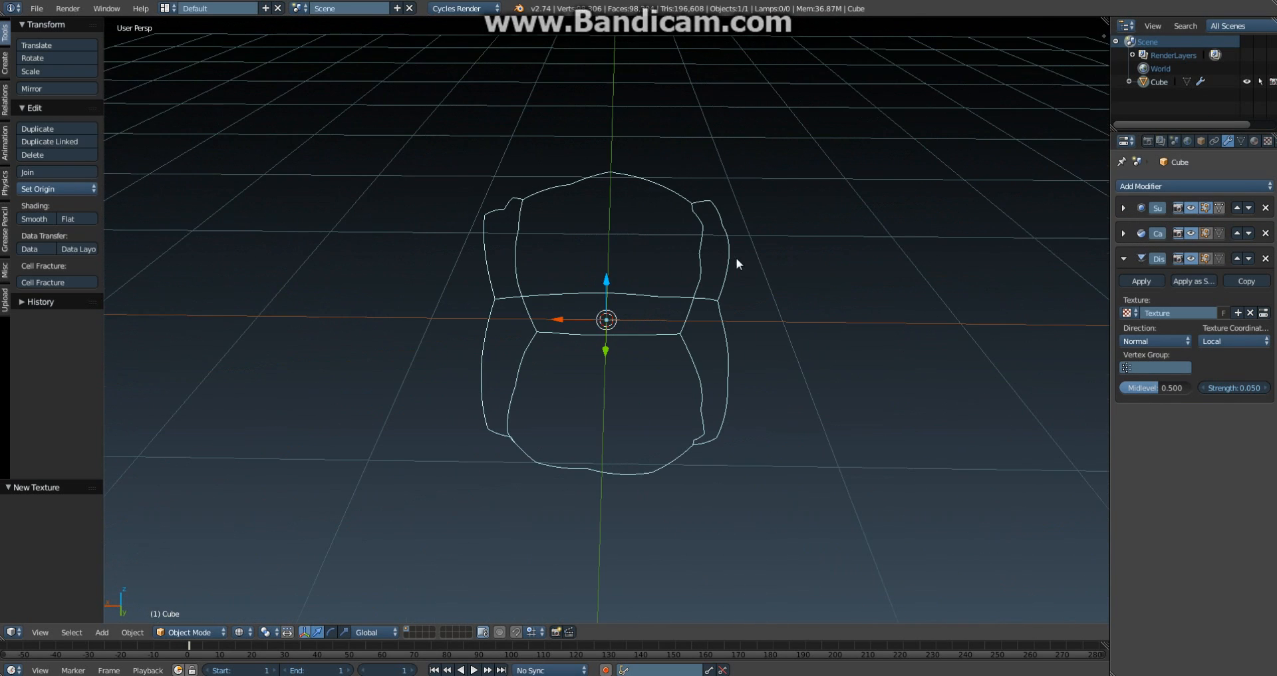
left_click(1123, 208)
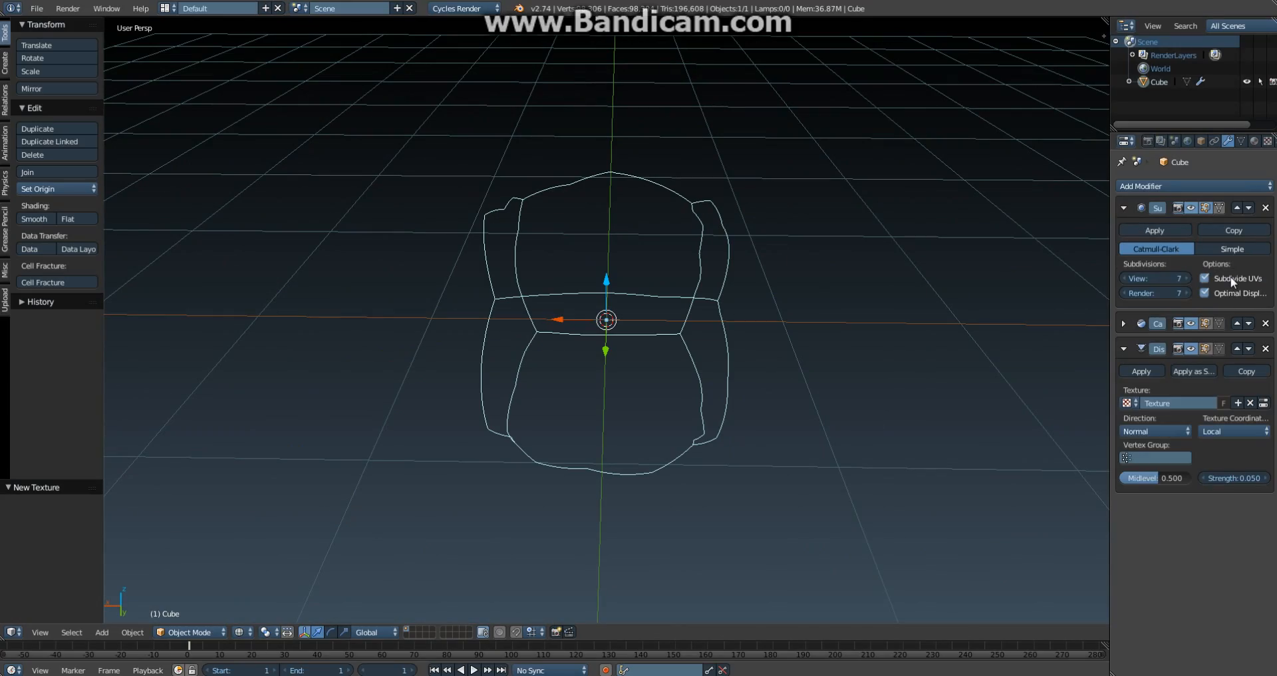
left_click(1230, 293)
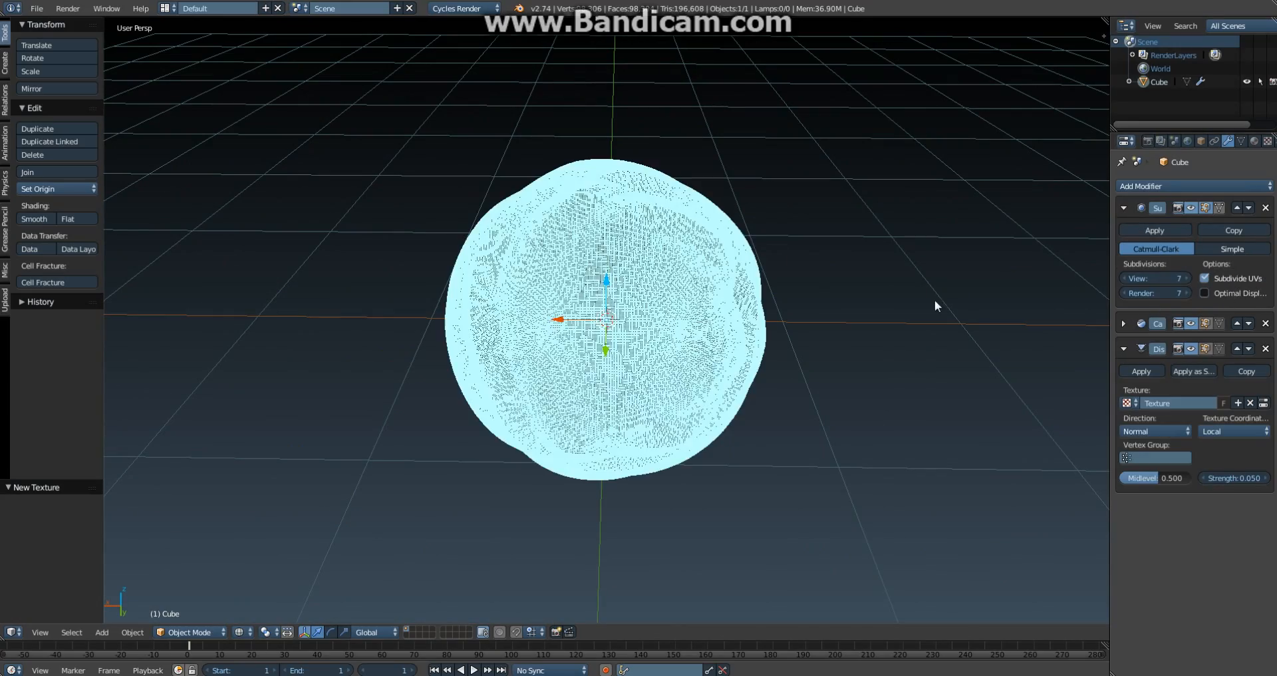
middle_click_drag(844, 309, 783, 284)
scroll(738, 256, "up", 3)
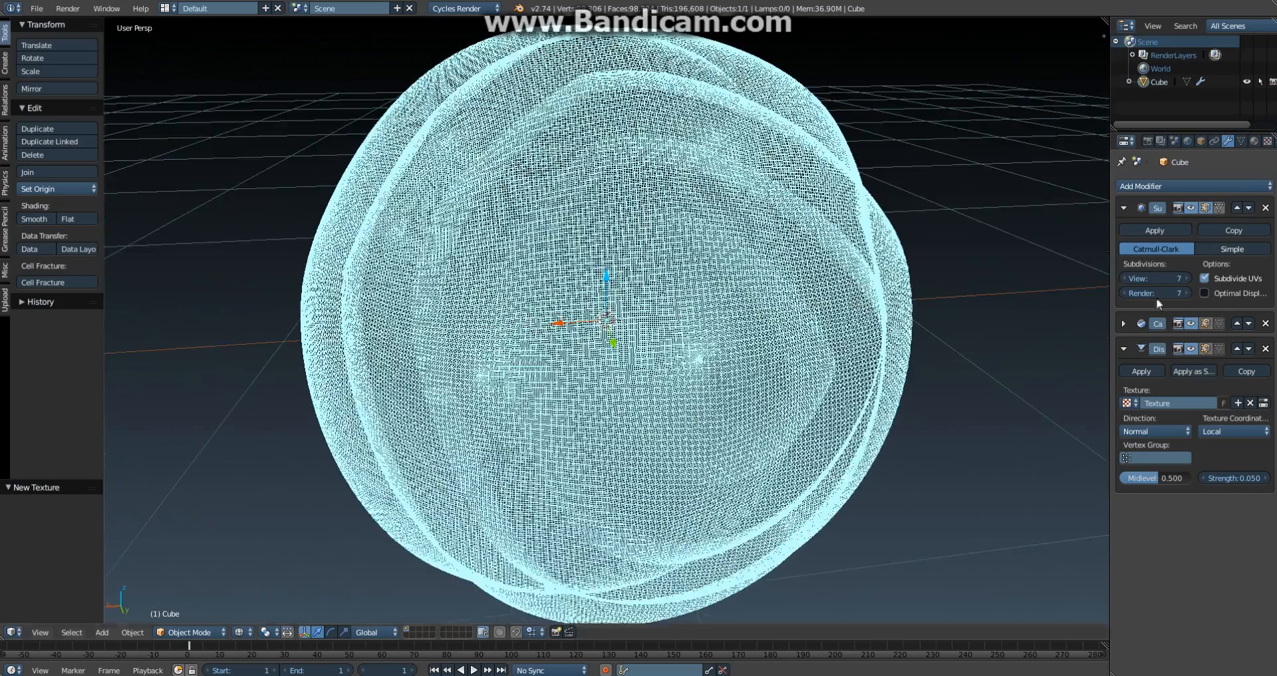
left_click(1243, 292)
key("z")
scroll(751, 305, "down", 5)
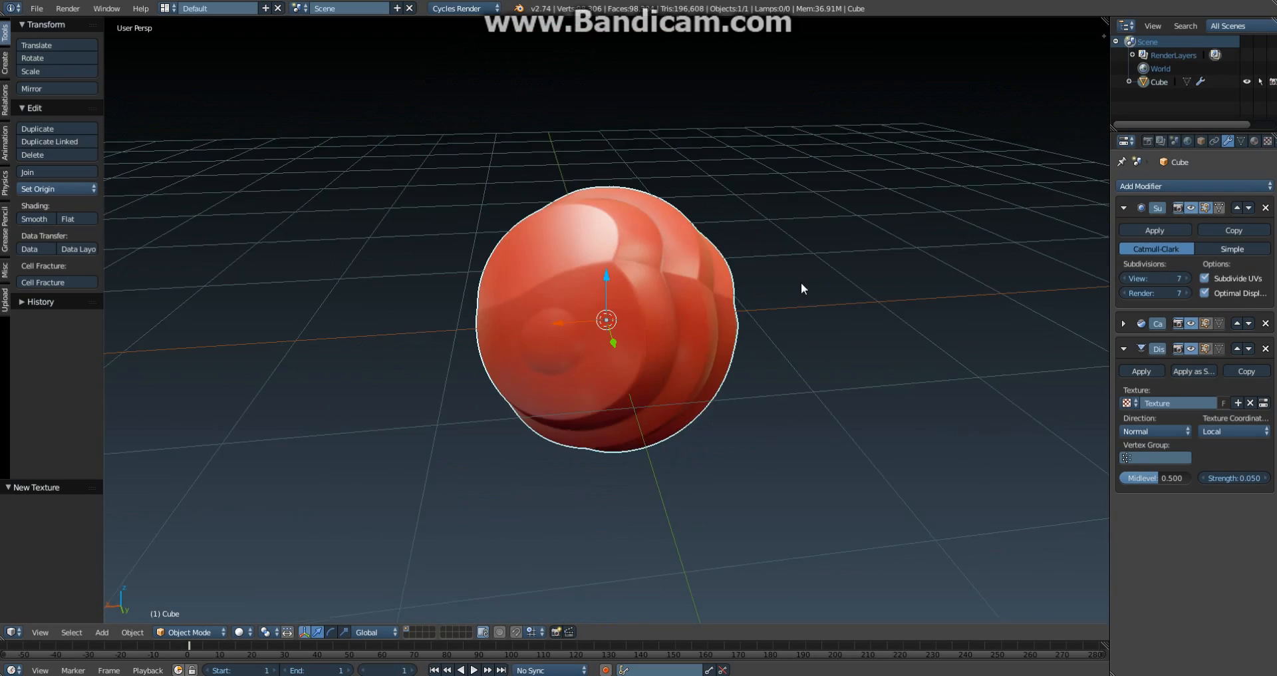
Step: Examine the displaced sphere's surface from several angles, briefly toggling wireframe display
middle_click_drag(801, 285, 713, 278)
middle_click_drag(768, 352, 597, 226)
mouse_move(746, 309)
middle_mouse_down()
mouse_move(668, 187)
mouse_move(596, 274)
mouse_move(769, 267)
mouse_move(711, 273)
mouse_move(833, 190)
mouse_move(983, 191)
mouse_move(975, 278)
mouse_move(843, 281)
mouse_move(902, 282)
mouse_move(874, 299)
middle_mouse_up()
scroll(712, 277, "up", 3)
key("z")
key("z")
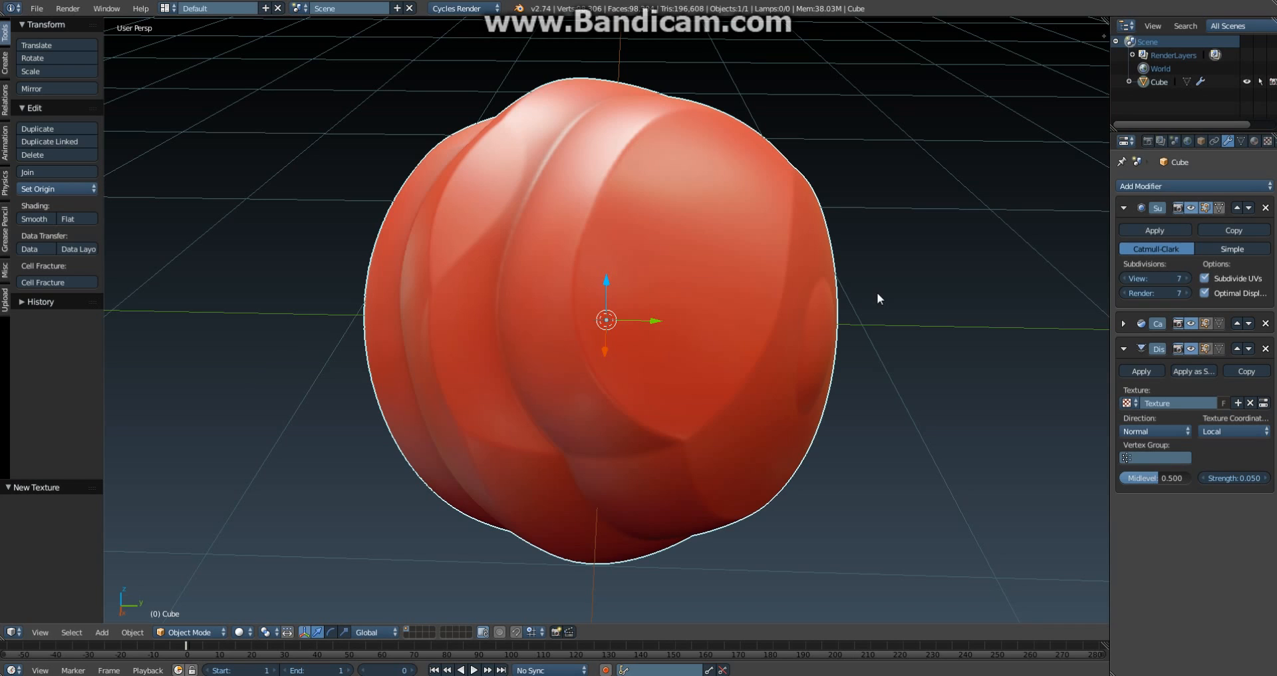
scroll(873, 295, "down", 2)
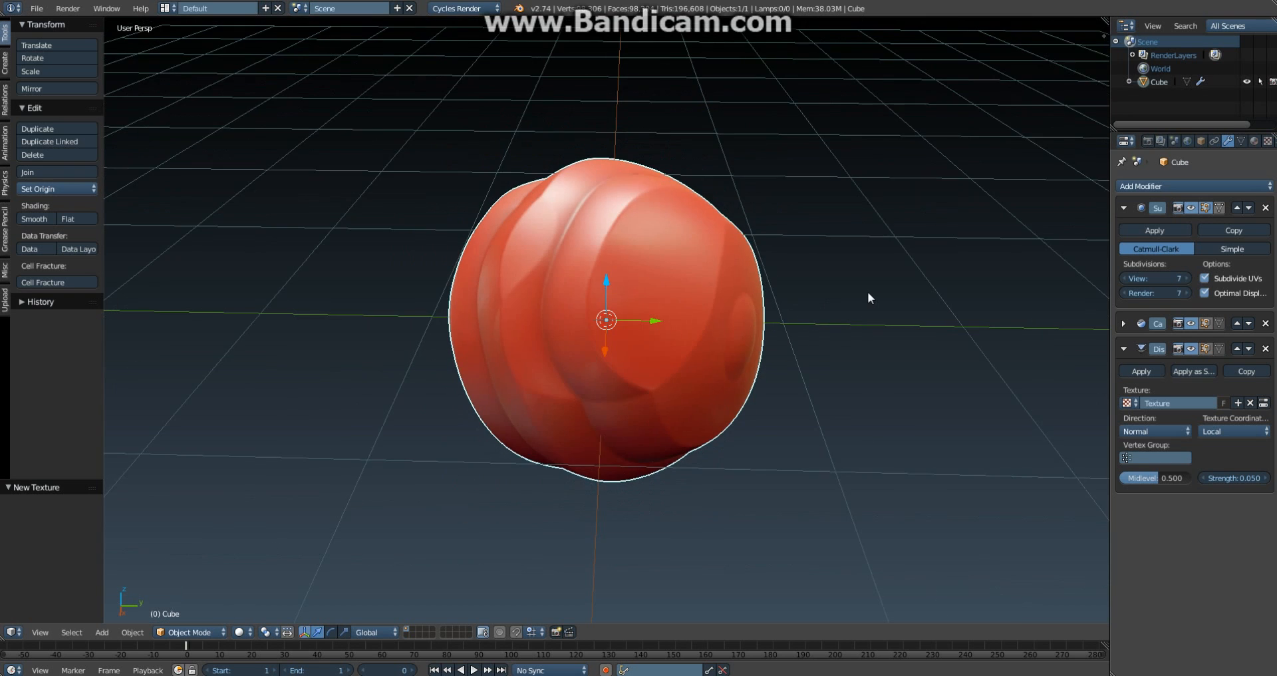
middle_click_drag(867, 293, 741, 270)
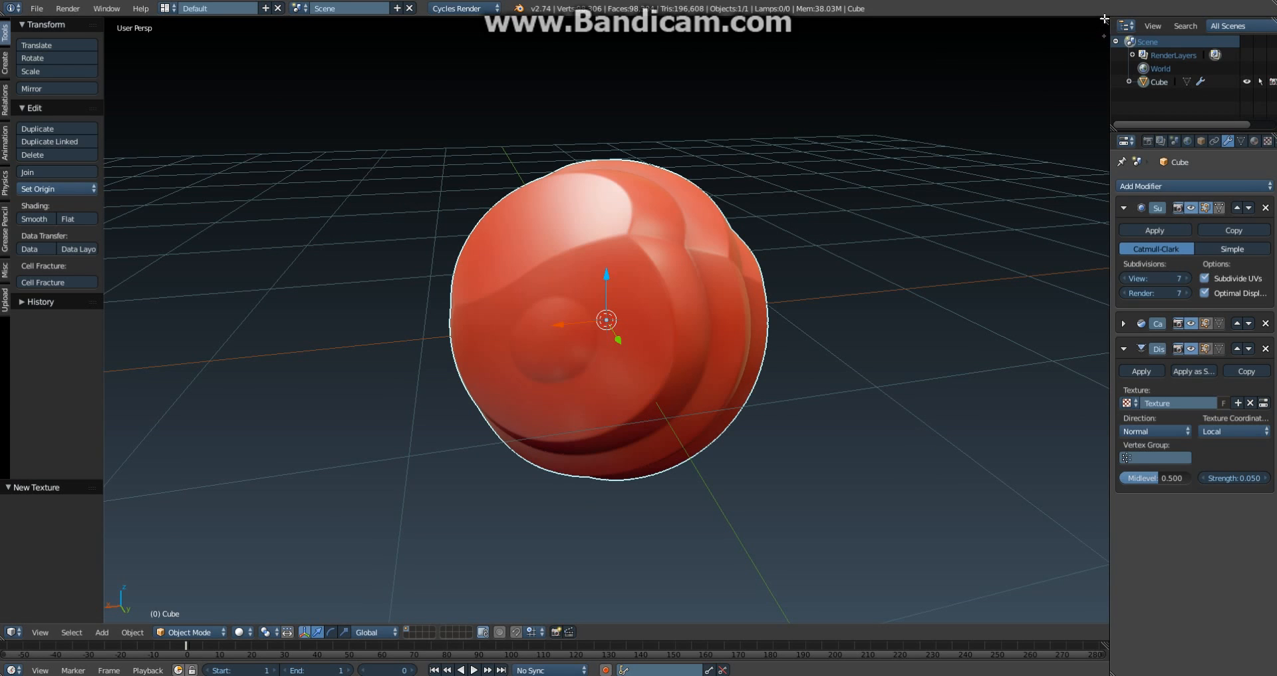
Step: Split the 3D viewport into two side-by-side views, merge them back into one, and split it again
left_click_drag(1098, 18, 615, 40)
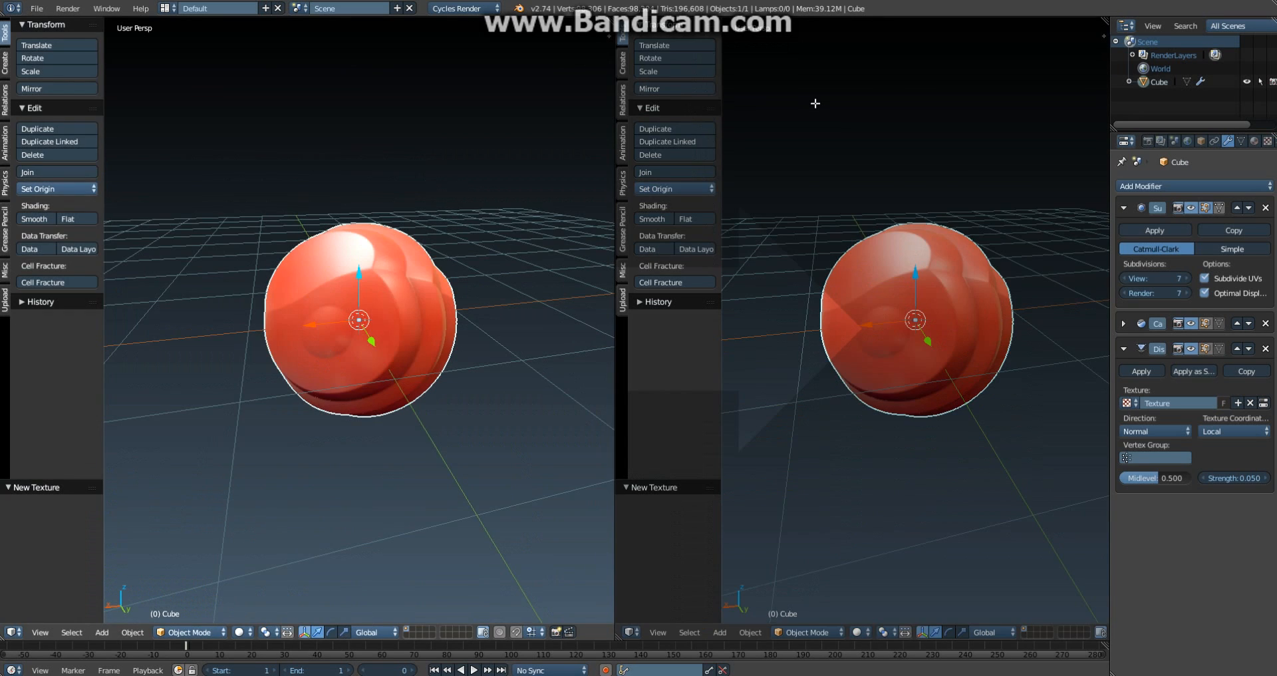
left_click(816, 104)
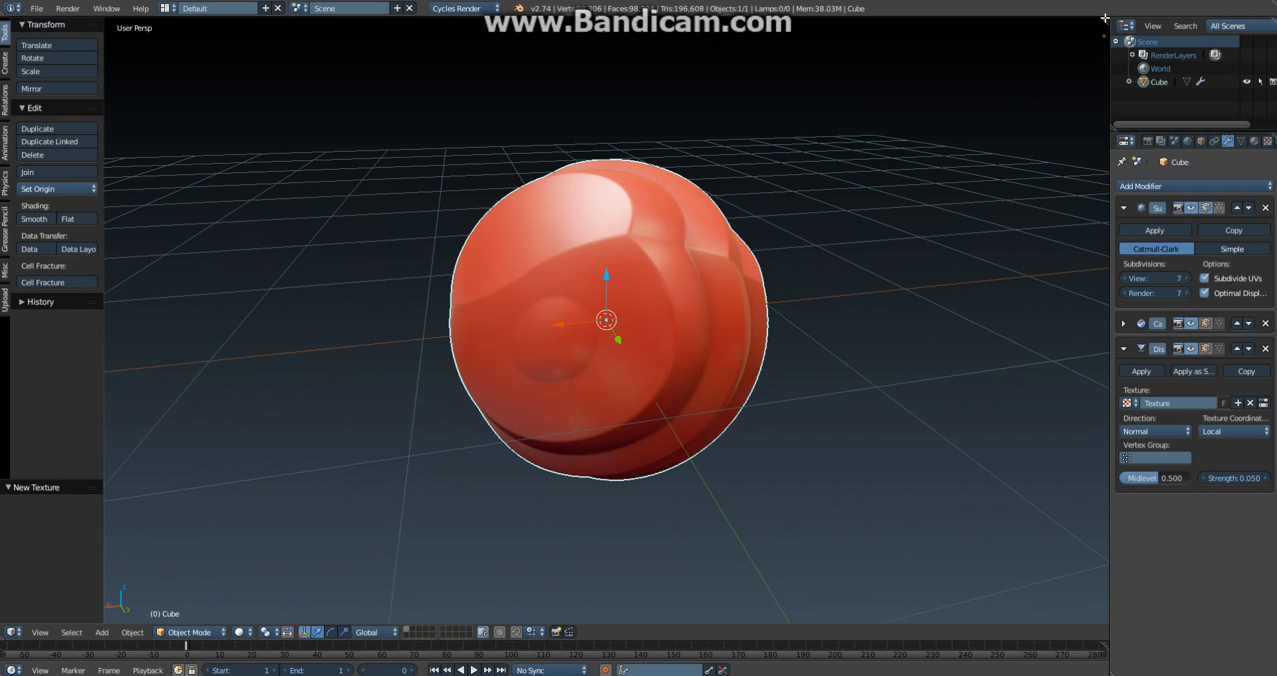
left_click_drag(1105, 18, 669, 140)
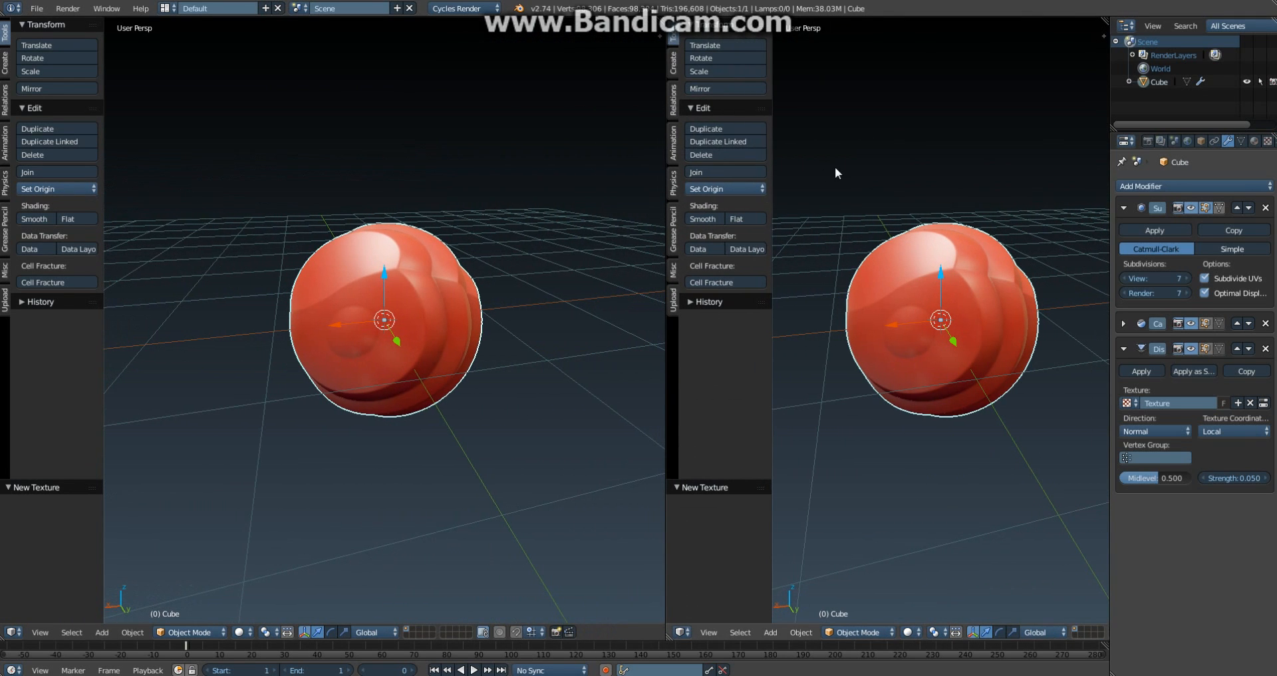
Step: Switch the second view to the Node Editor, briefly trying the 3D View and UV/Image Editor in the same area
left_click(682, 632)
key("shift+F3")
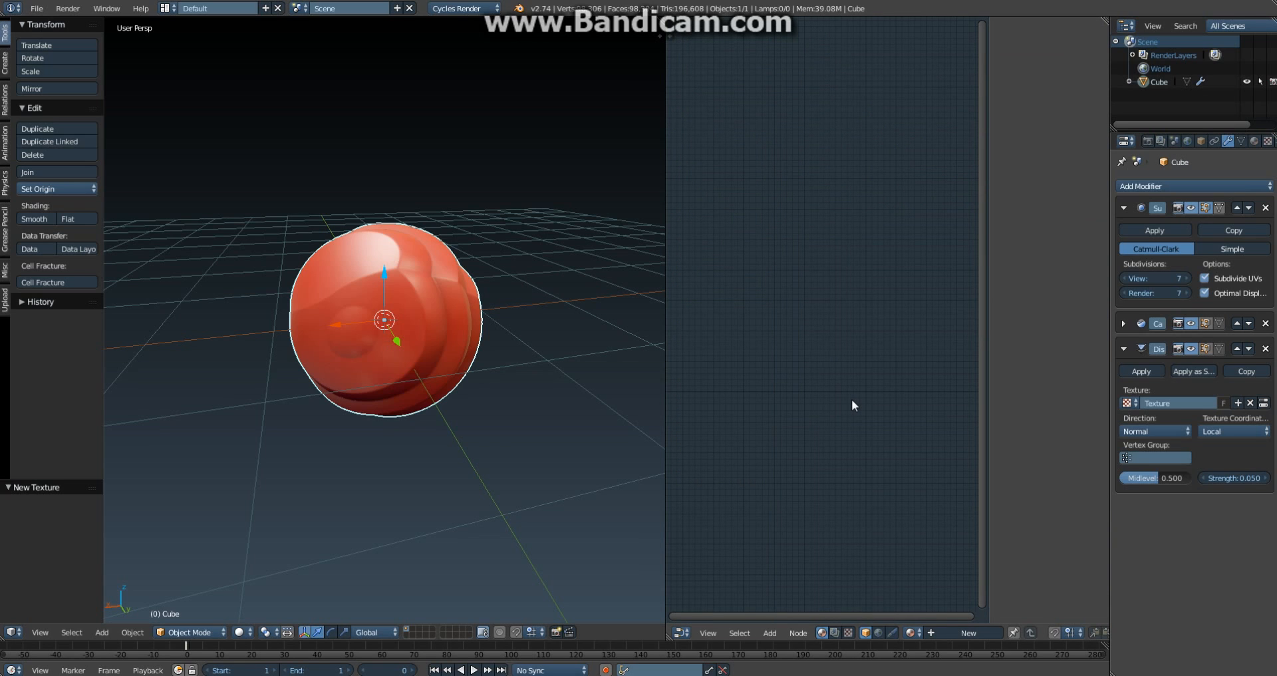
key("shift+F5")
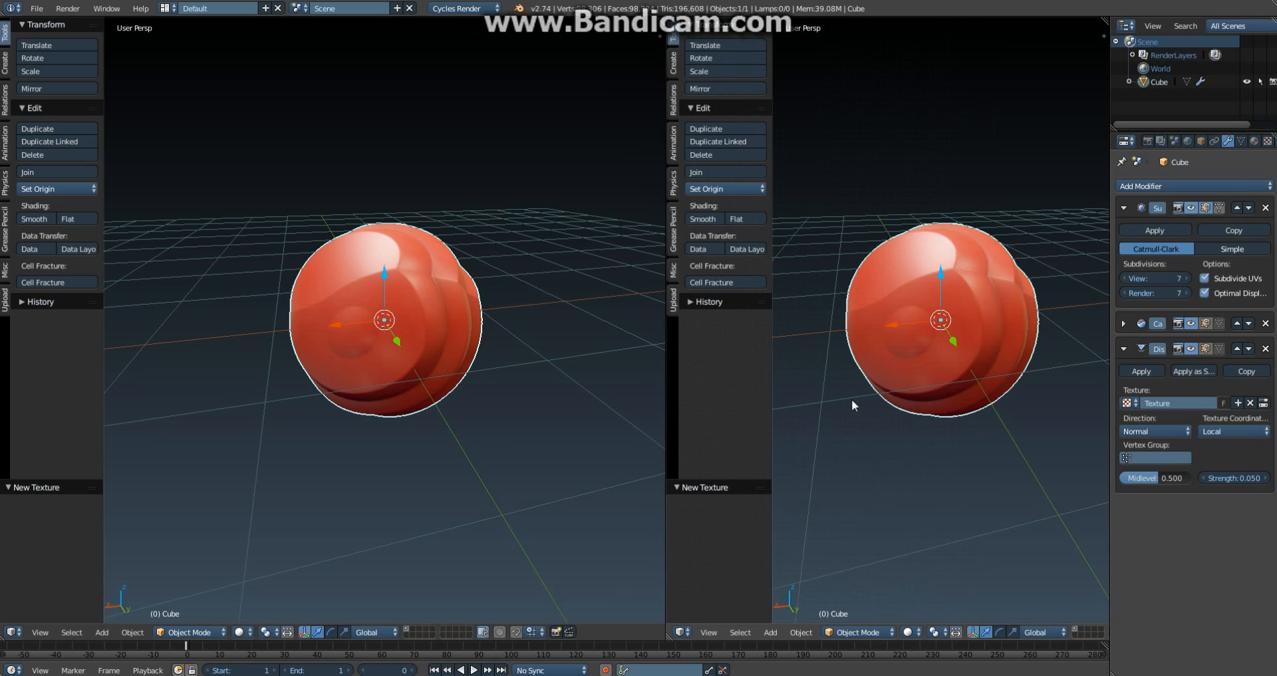
key("shift+F3")
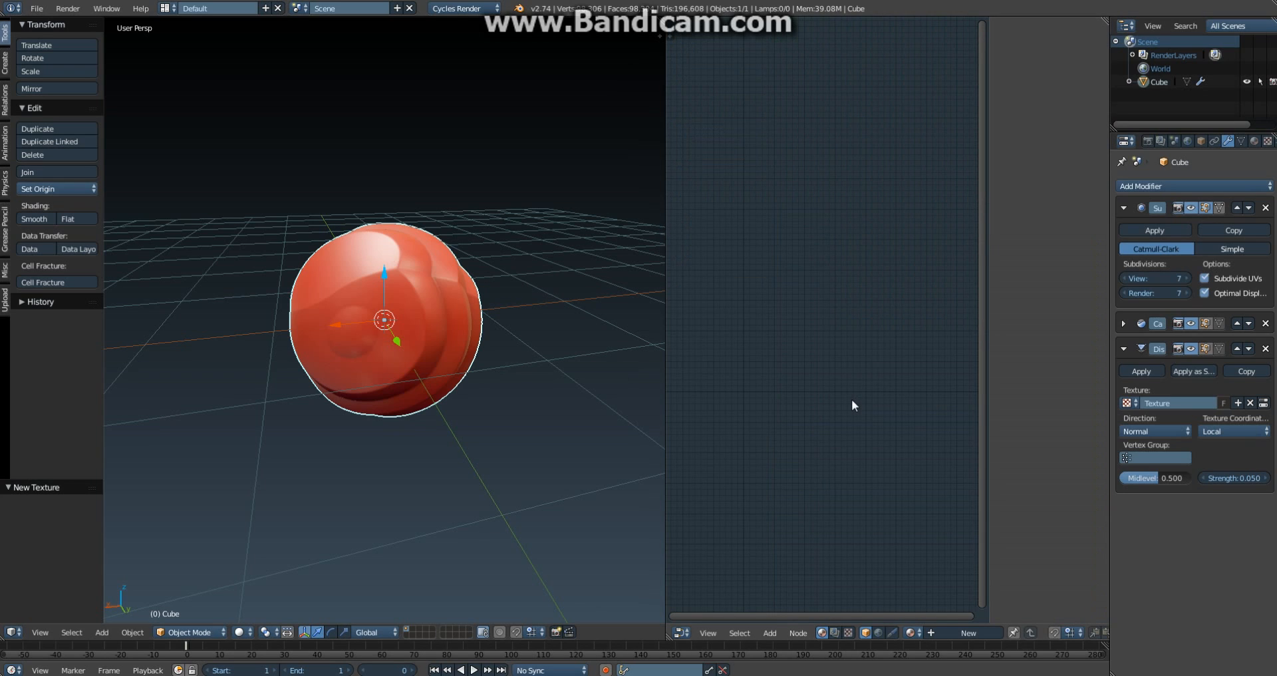
key("shift+F10")
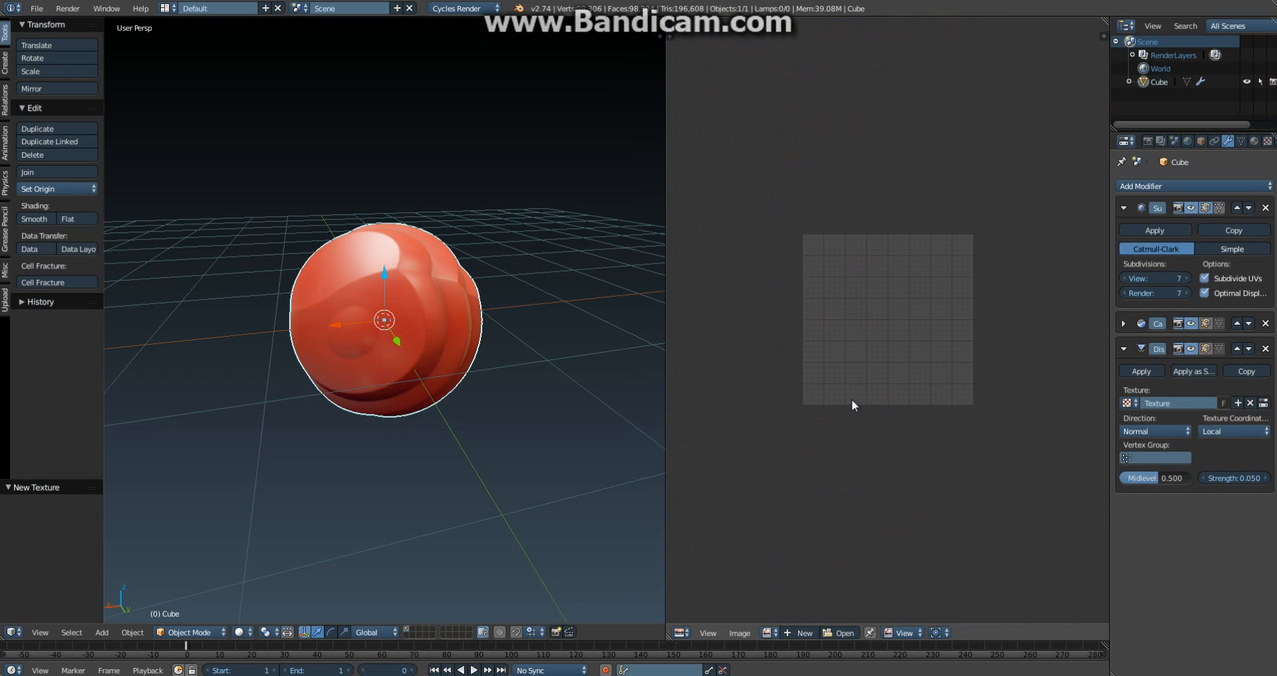
key("shift+F3")
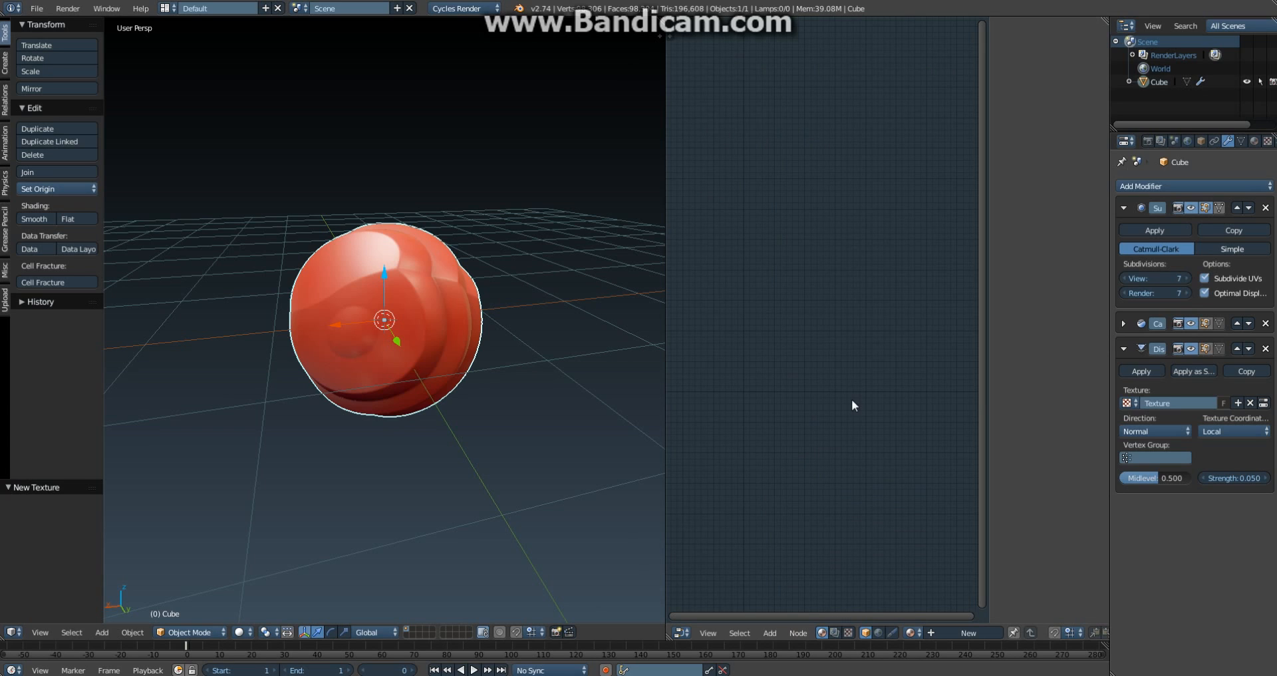
Step: Create a new node-based material for the cube and widen the Node Editor area
double_click(938, 631)
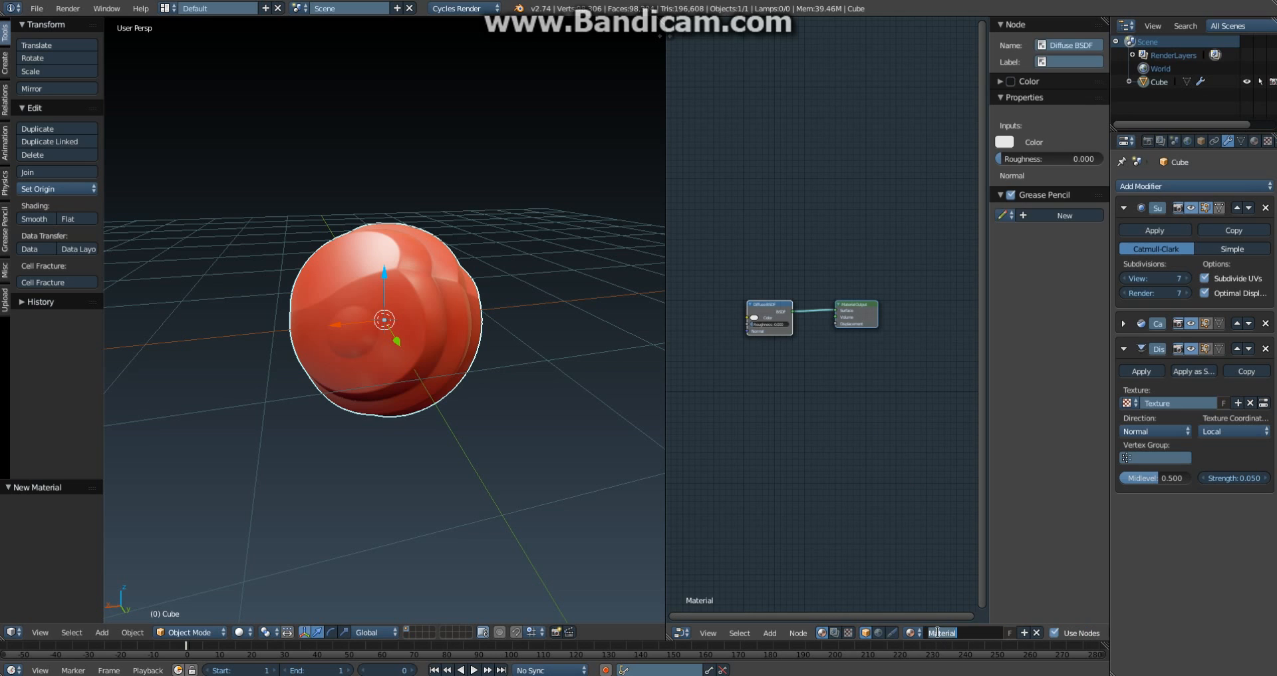
key("Return")
scroll(809, 369, "up", 5)
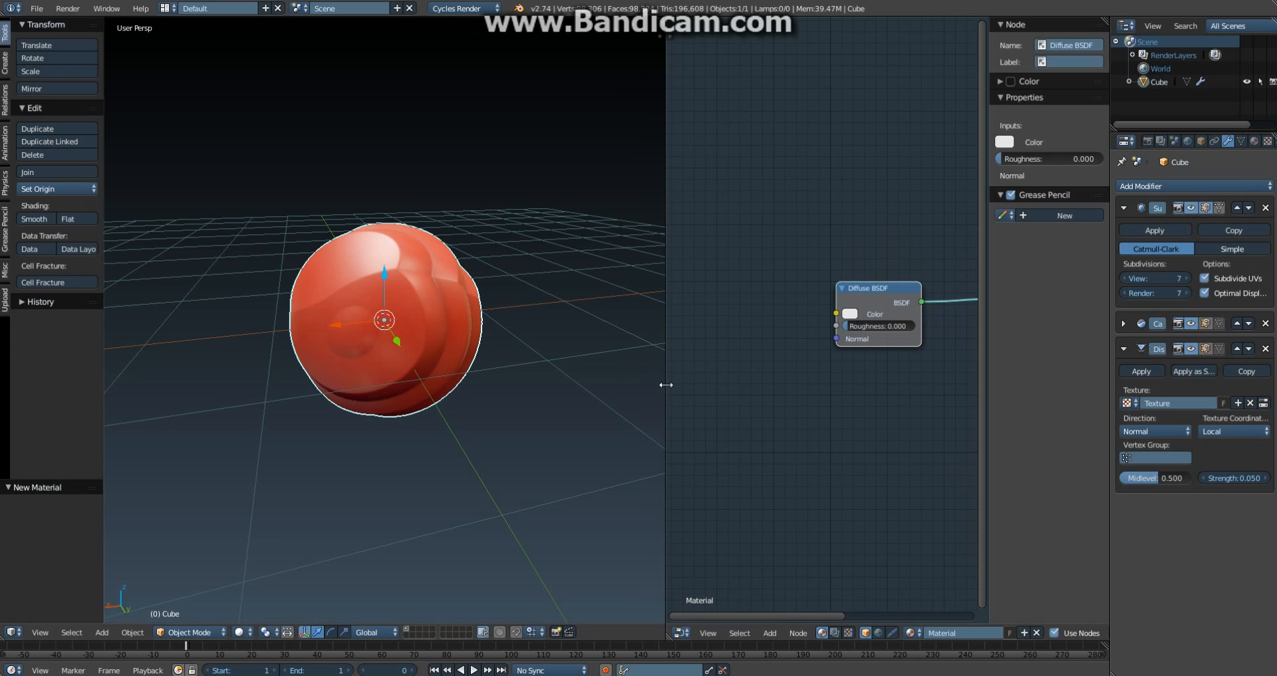
left_click_drag(665, 382, 487, 383)
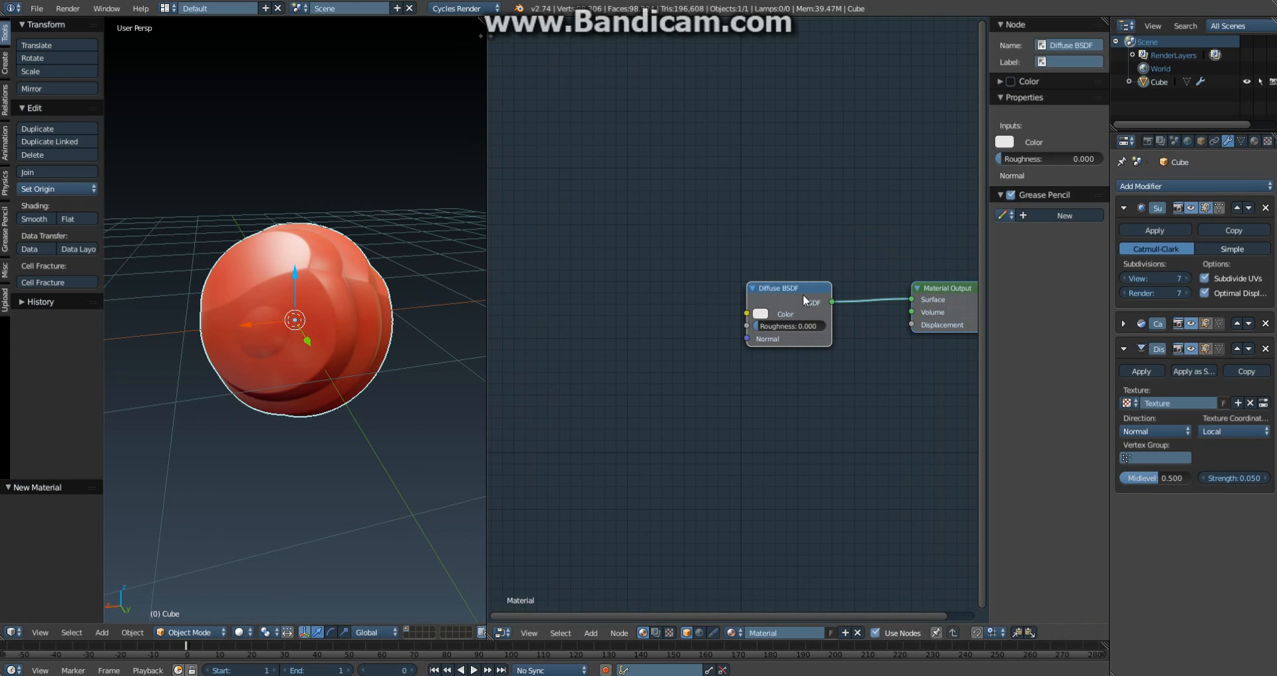
Step: Set the Diffuse BSDF node's colour to orange-red
left_click(756, 314)
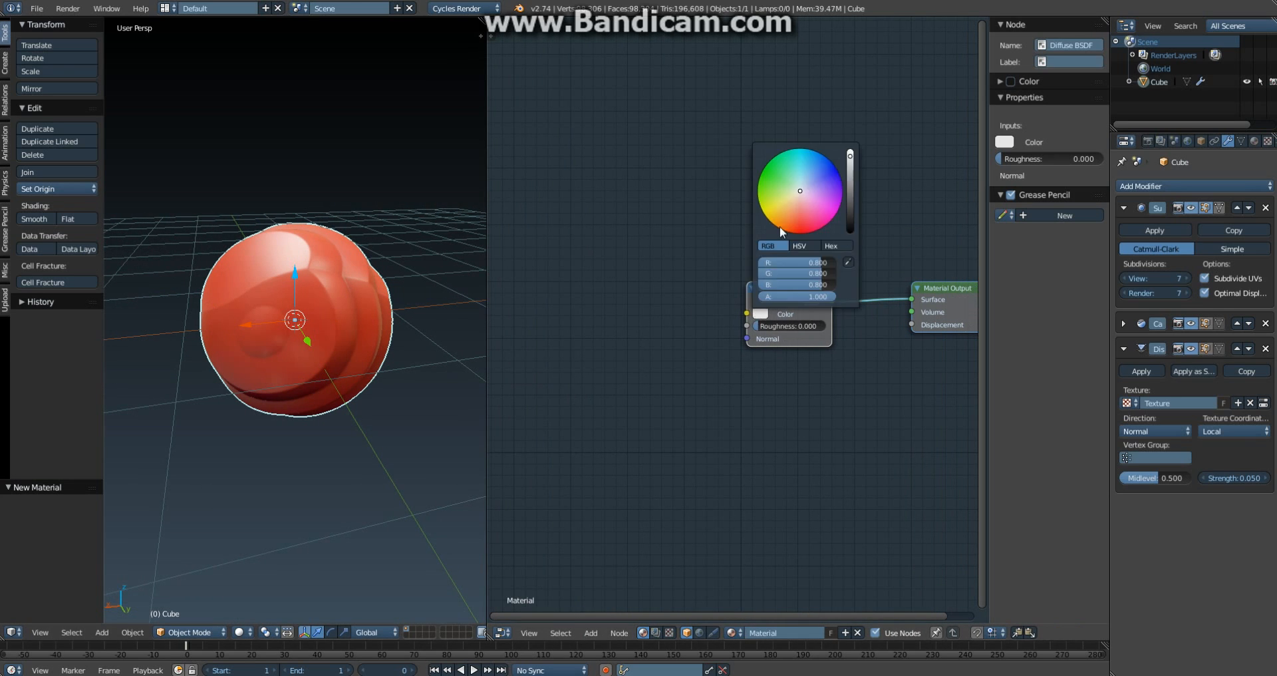
left_click(779, 226)
middle_click_drag(365, 373, 418, 355)
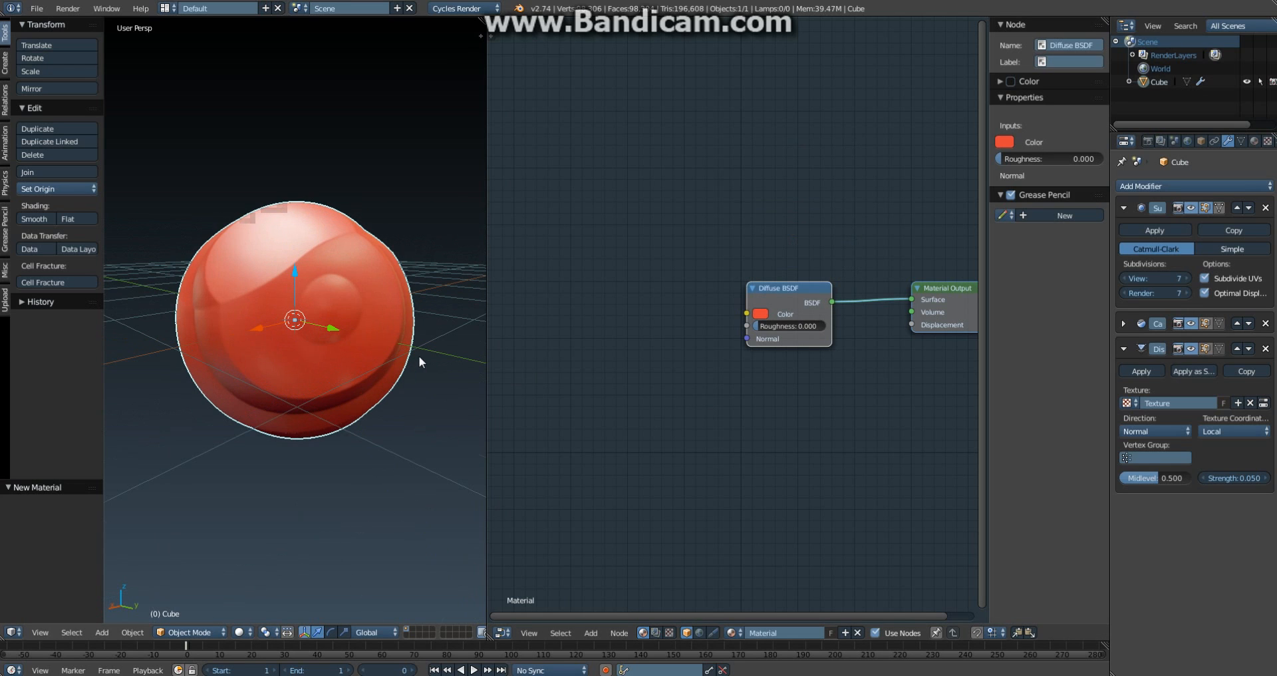
Step: Set the world surface colour to light grey and preview the sphere in Rendered viewport shading
left_click(1188, 141)
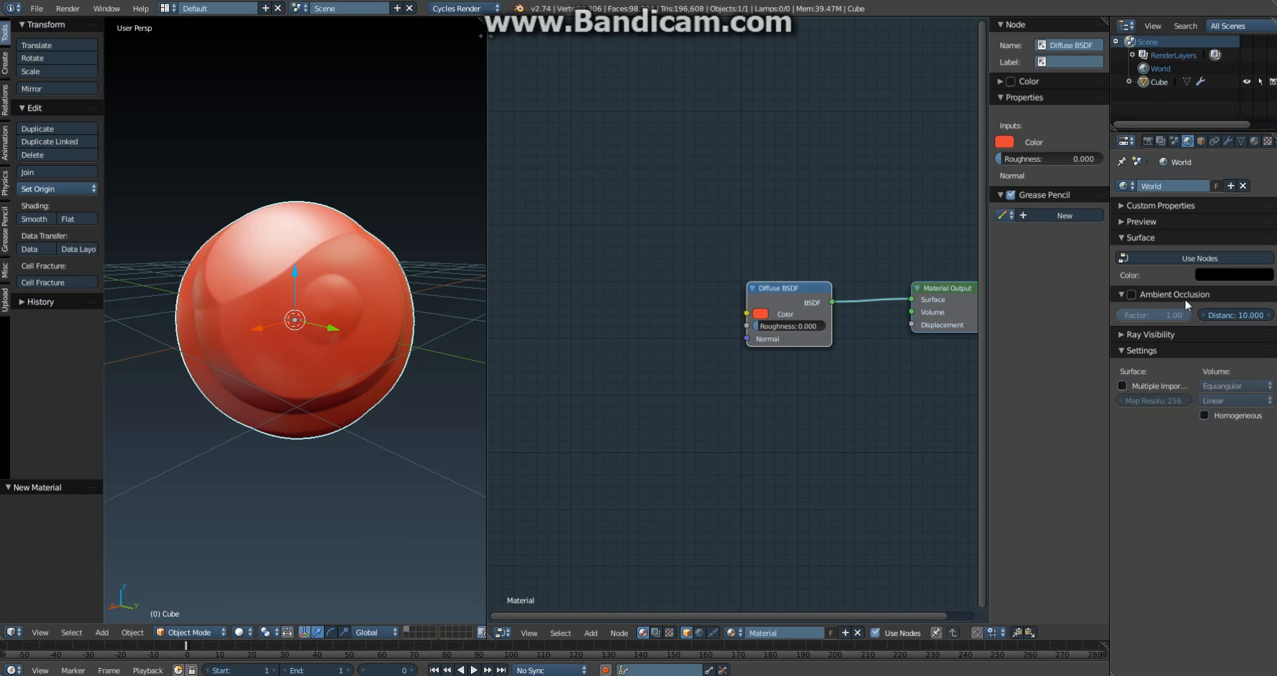
left_click(1257, 274)
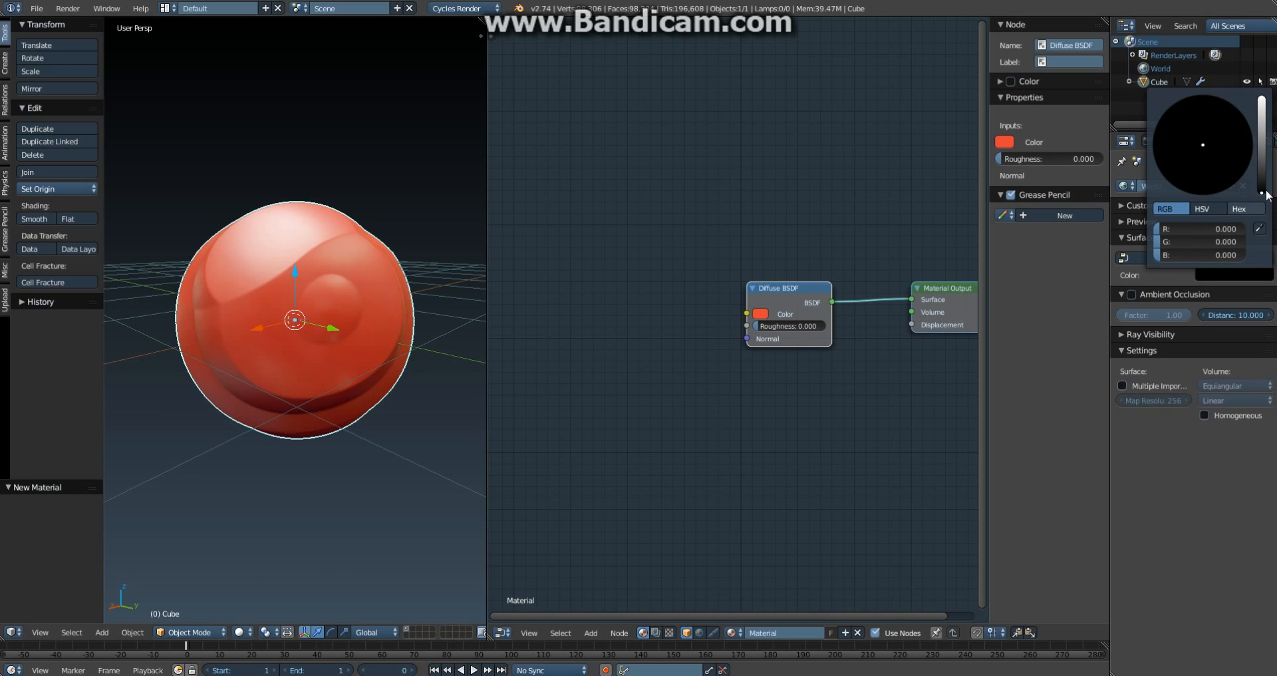
left_click(1263, 126)
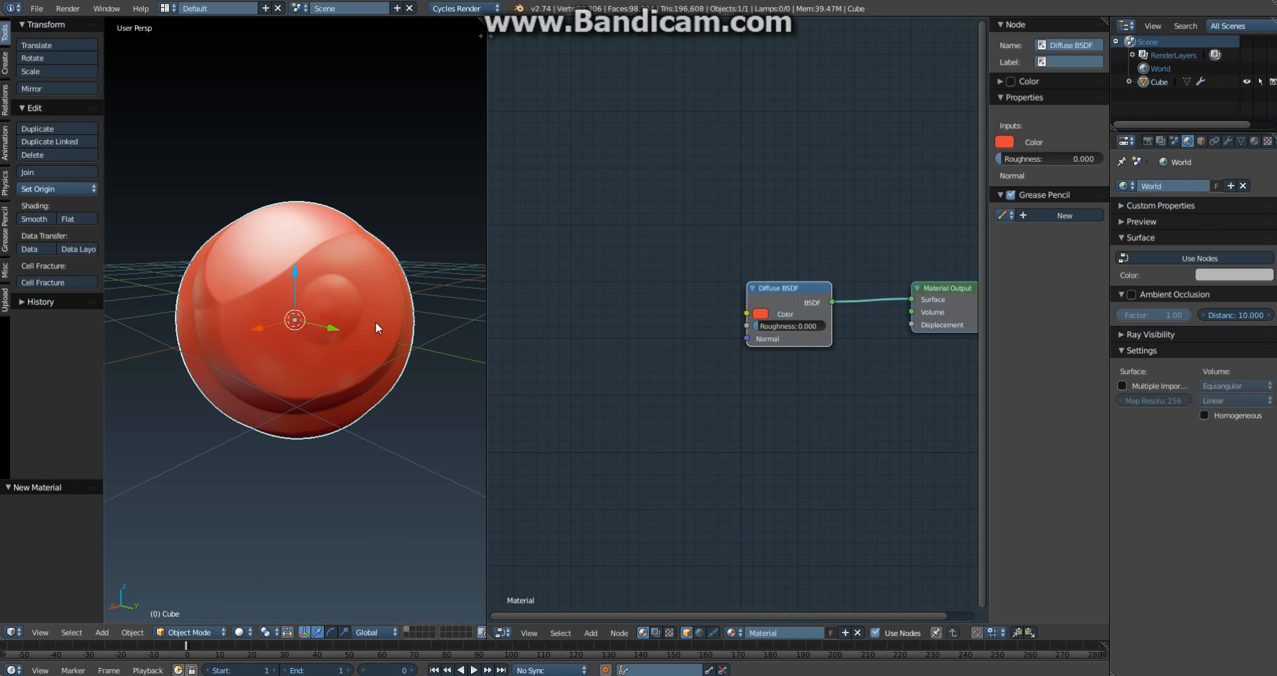
key("shift+z")
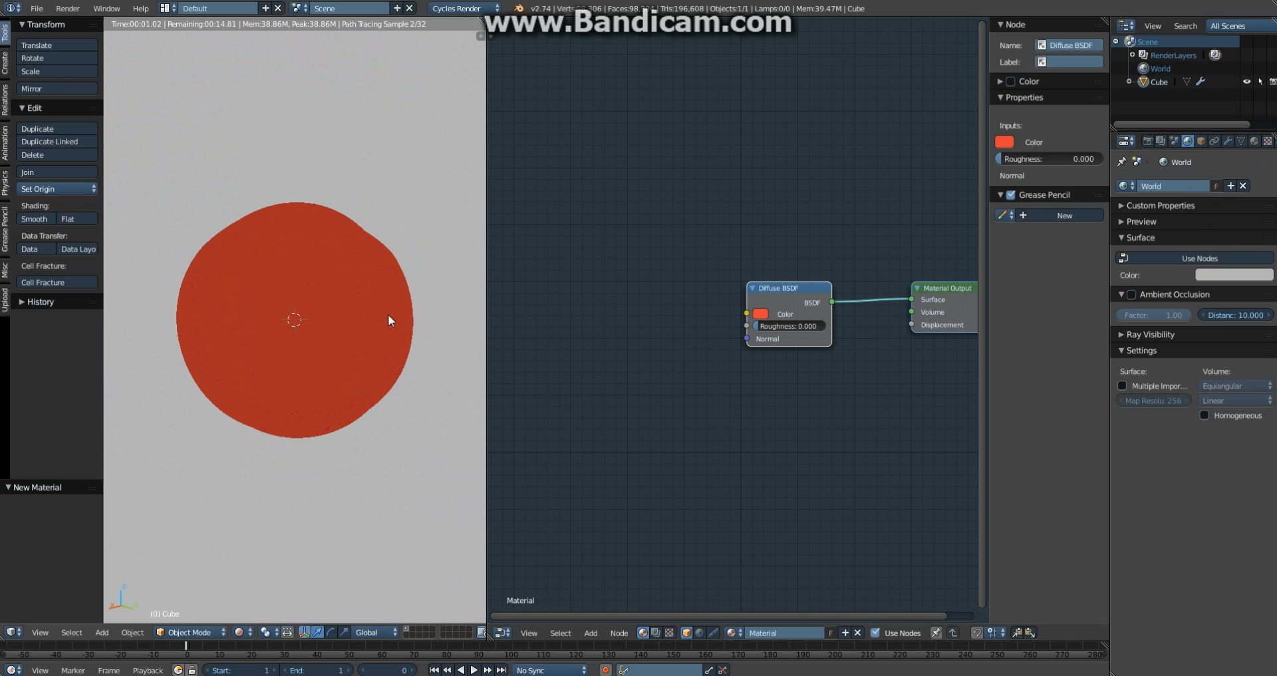
middle_click_drag(394, 334, 206, 344)
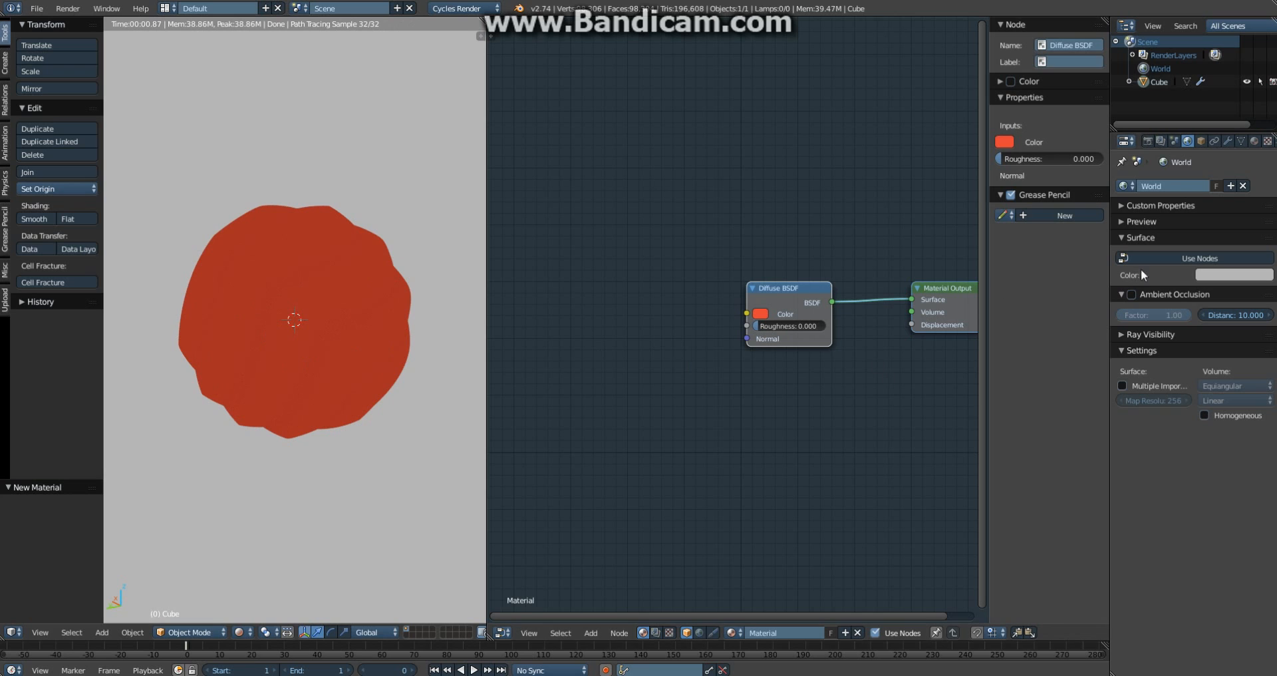
Step: Try a blue world background colour, and darken it fully to black
left_click(1265, 276)
left_click(1227, 125)
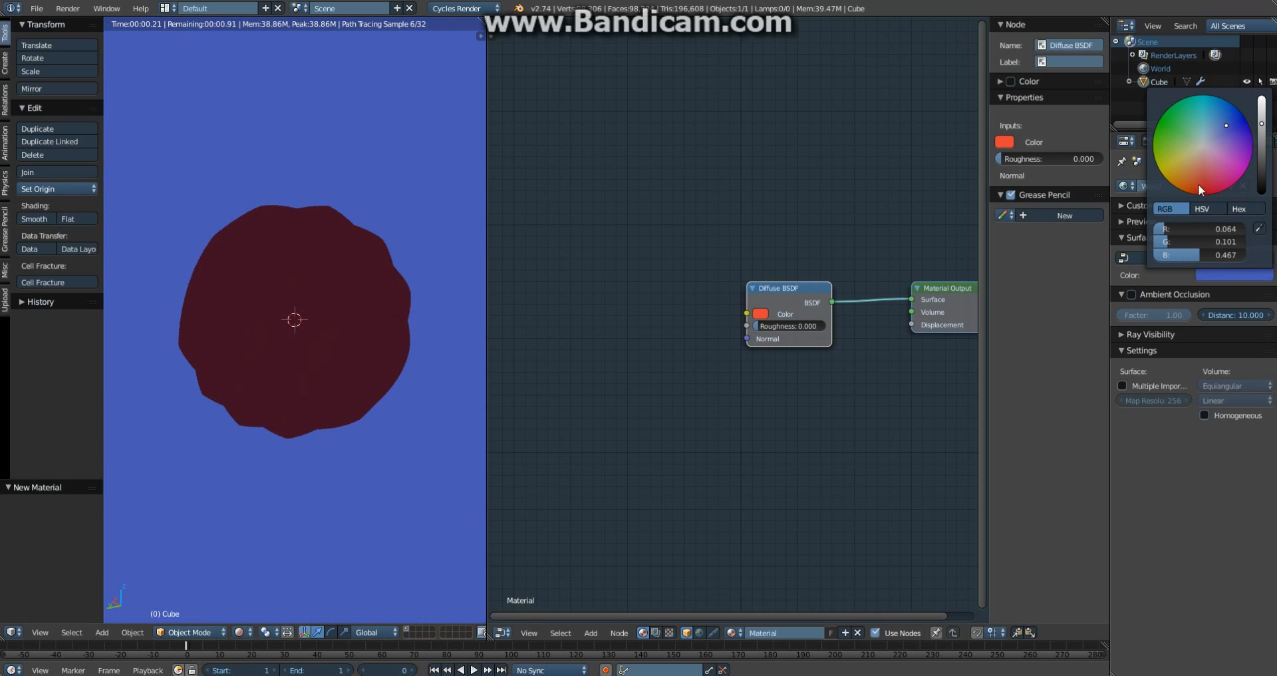
left_click(1205, 210)
left_click_drag(1205, 242, 1156, 254)
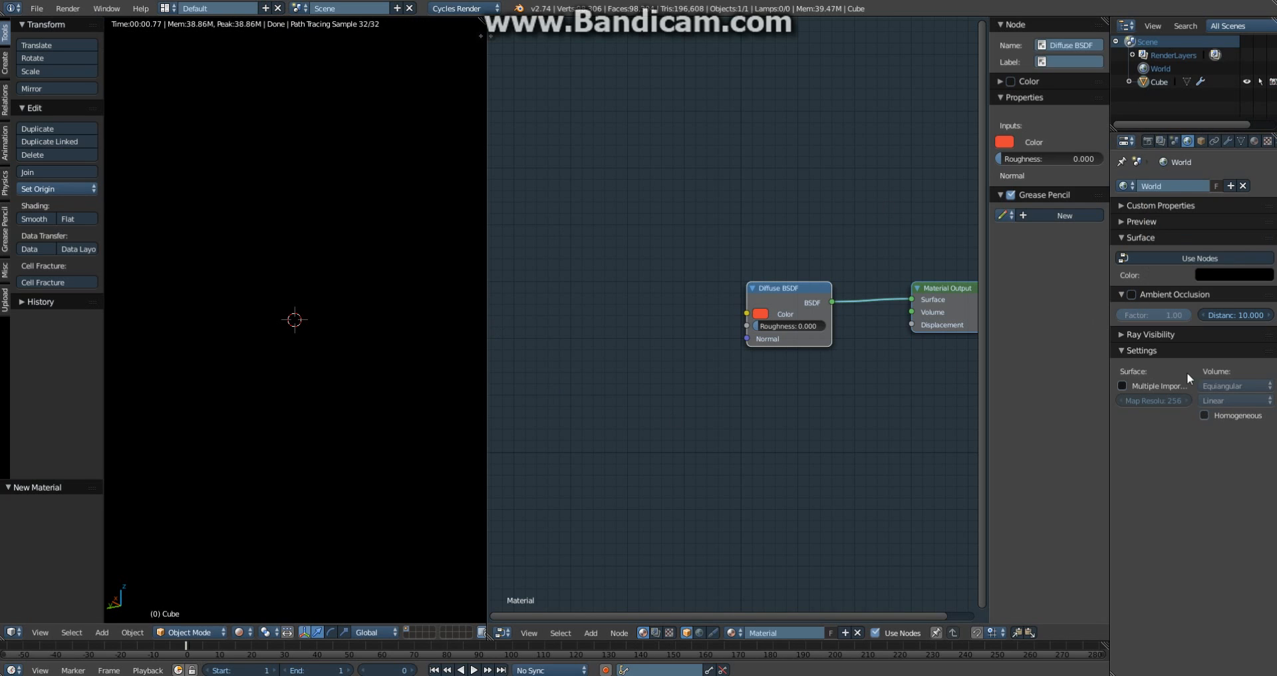
Step: Display the world's shader nodes with Use Nodes enabled, and move the Background node above the World Output level
left_click(701, 631)
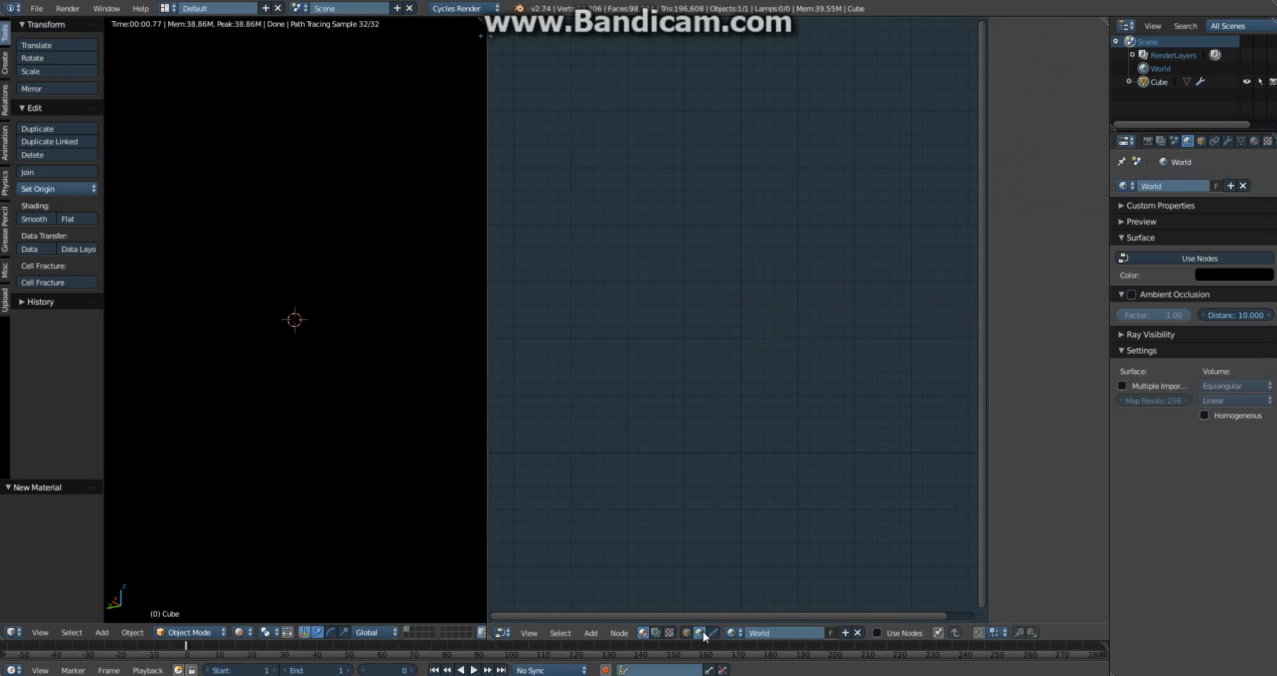
left_click(884, 630)
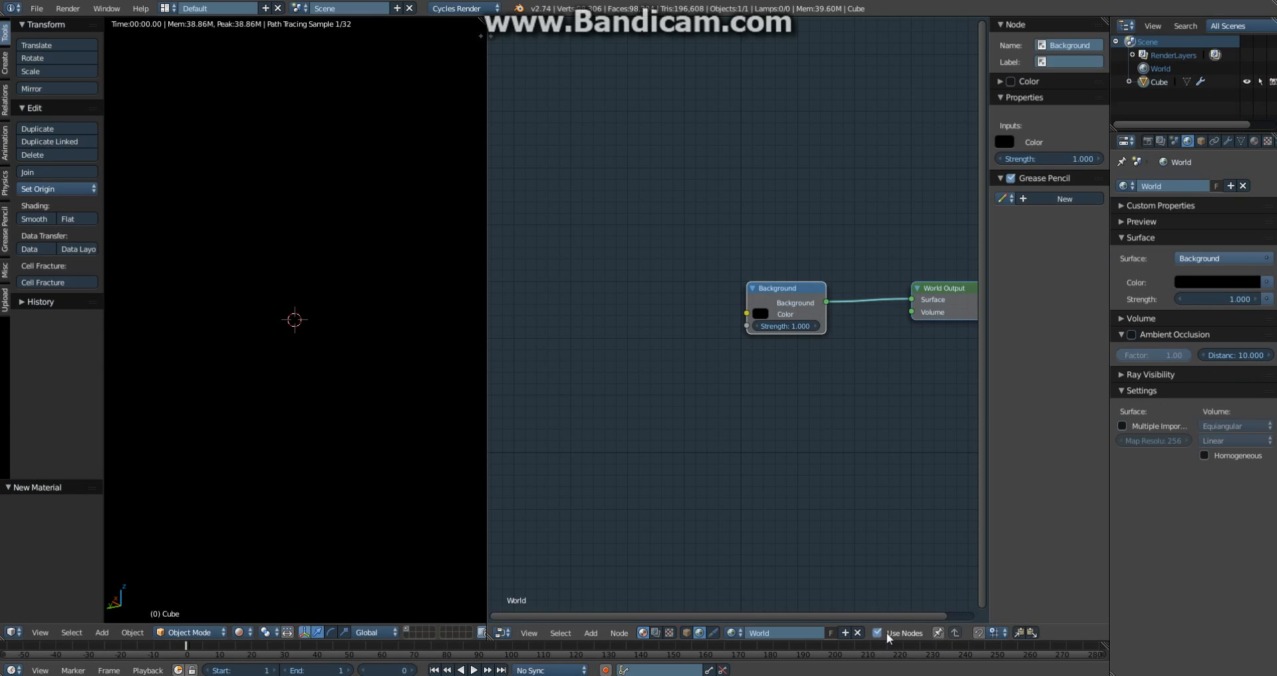
left_click_drag(775, 298, 806, 300)
key("shift+a")
mouse_move(683, 395)
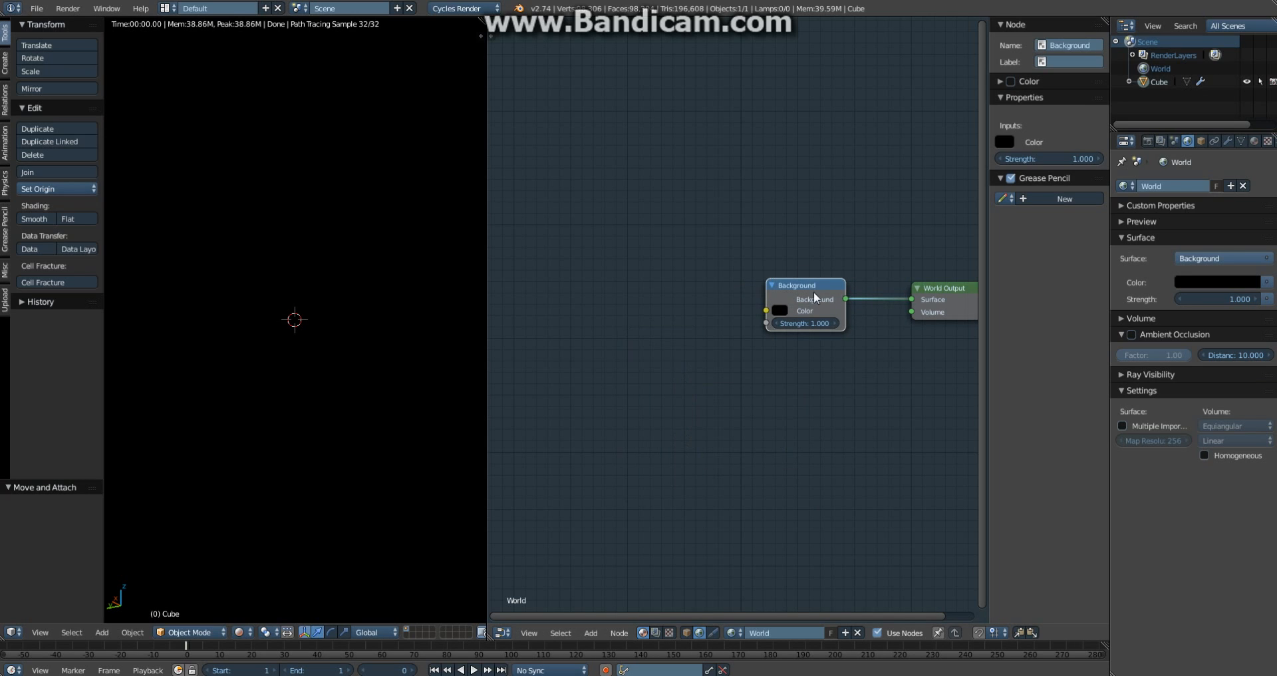
left_click_drag(809, 297, 791, 252)
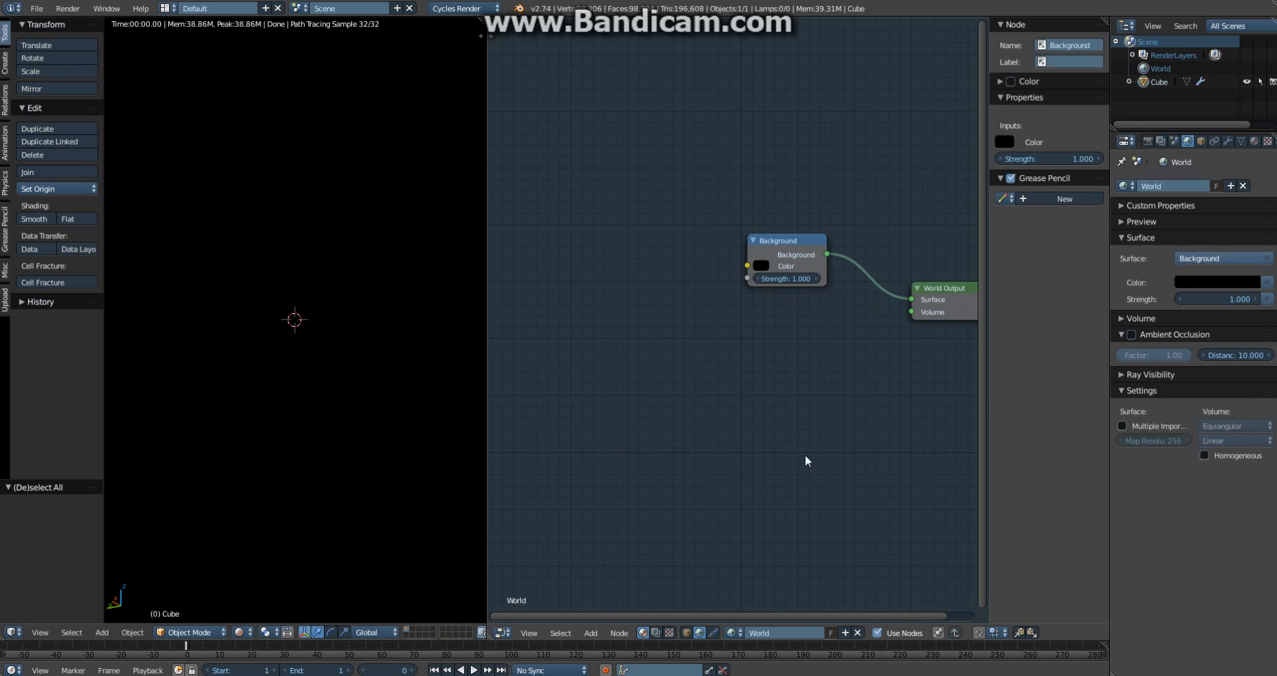
key("shift+a")
mouse_move(754, 368)
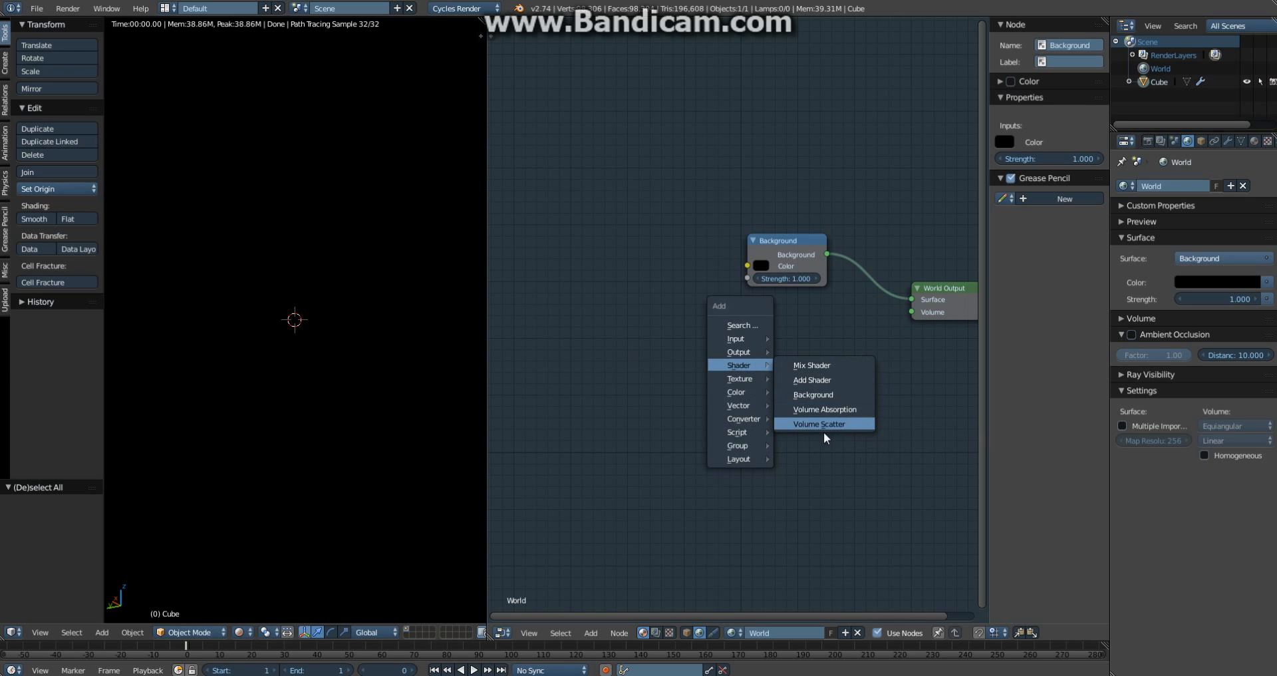
key("Escape")
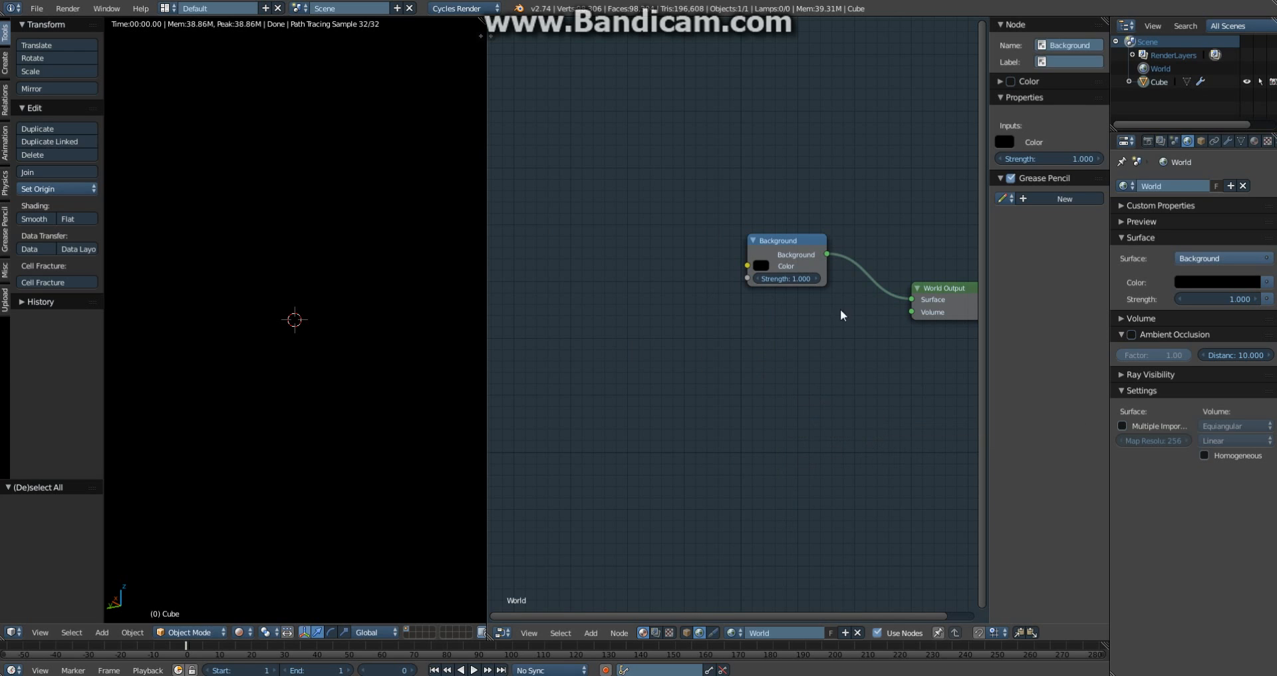
left_click(1229, 455)
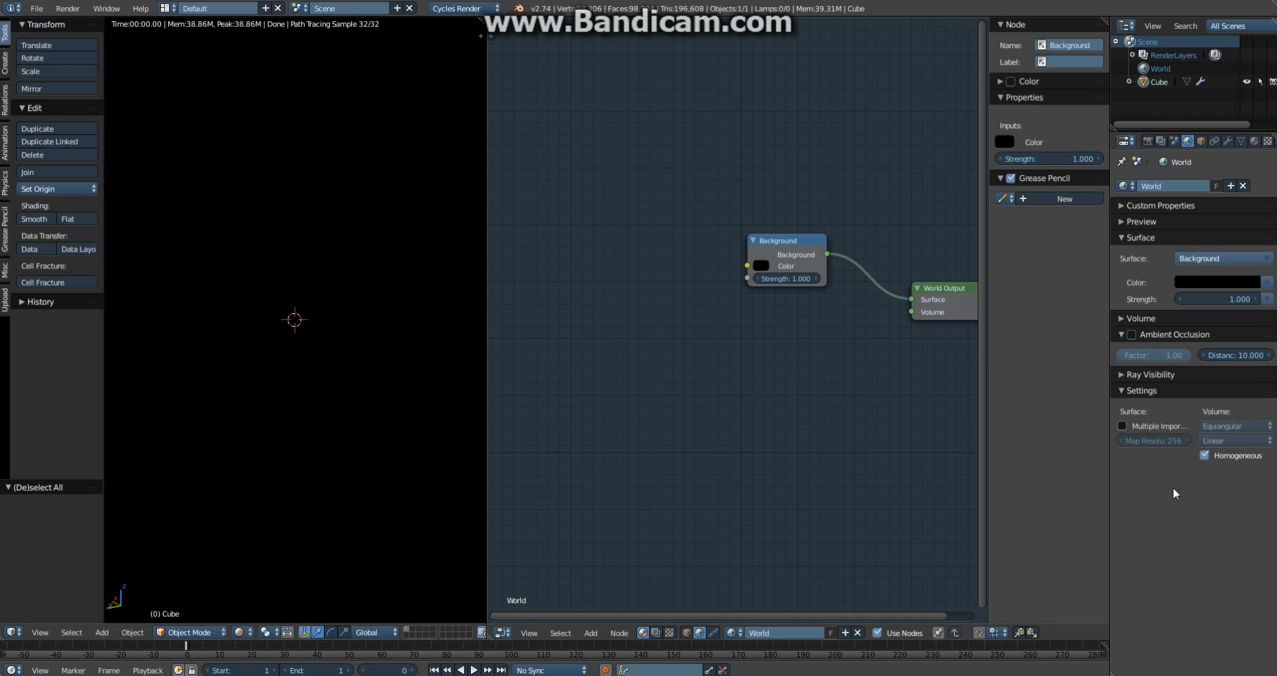
left_click(1204, 456)
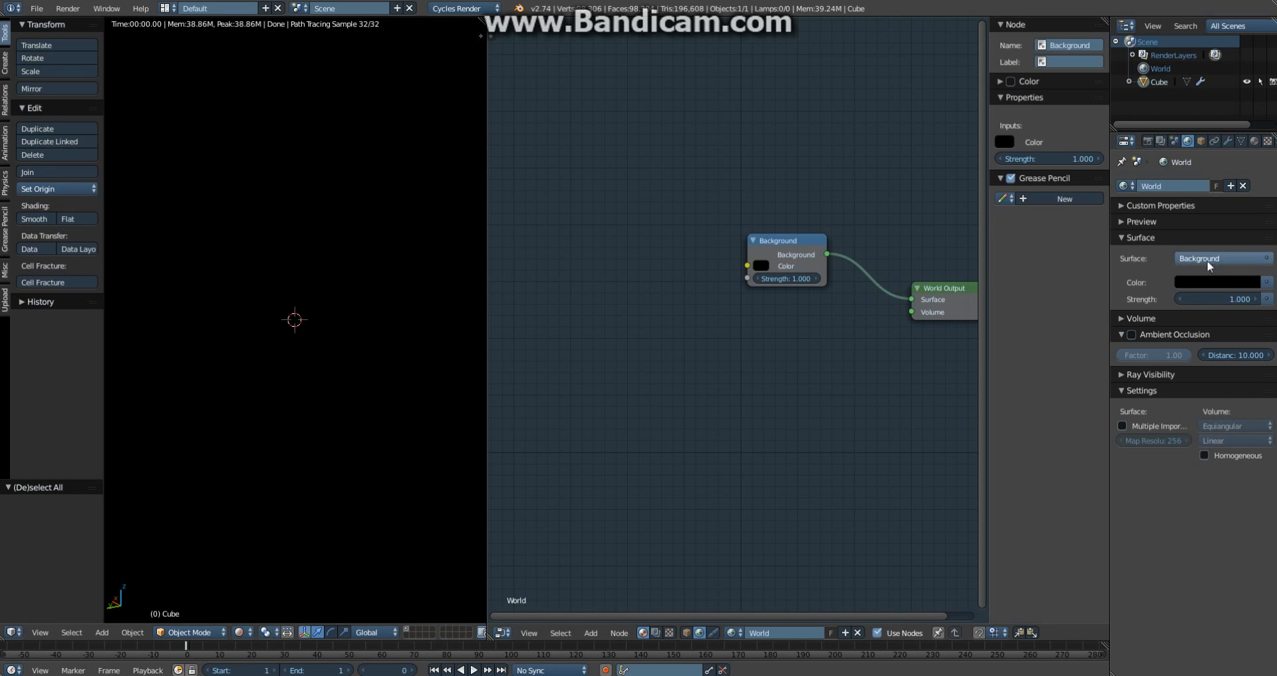
Step: Try Volume Absorption as the world's volume shader, and delete its node
left_click(1143, 239)
left_click(1157, 254)
left_click(1254, 276)
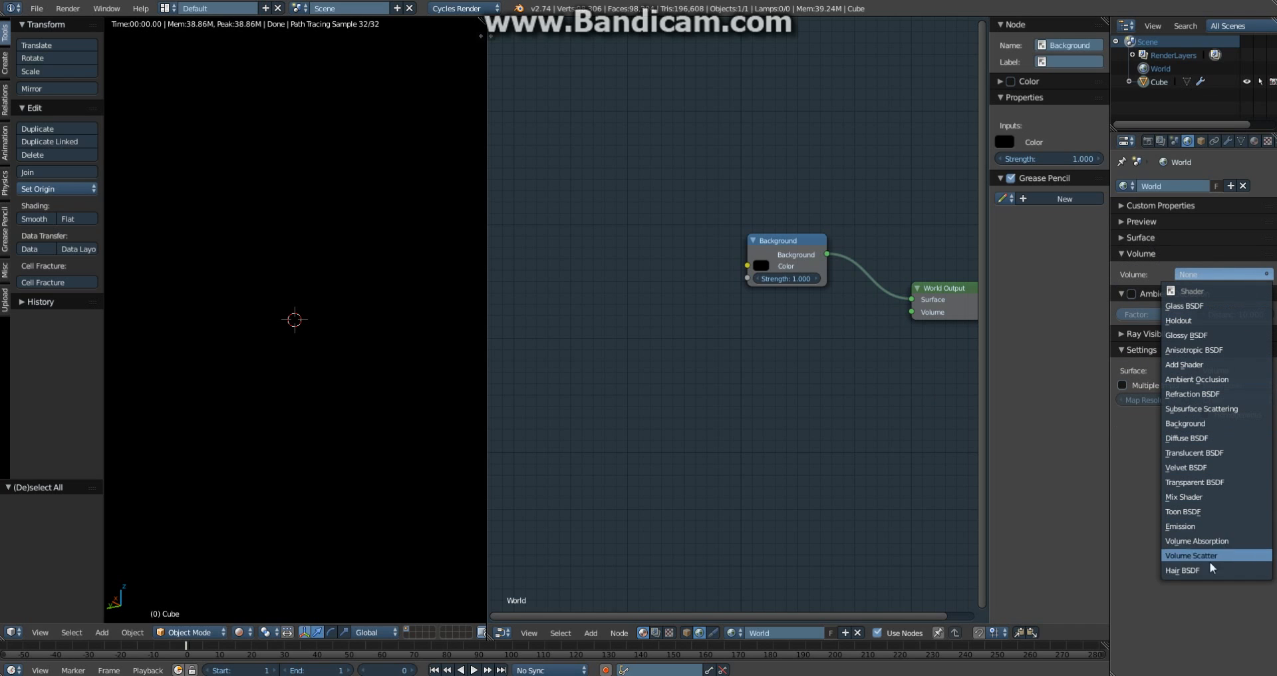
left_click(1197, 541)
left_click_drag(858, 315, 803, 345)
key("x")
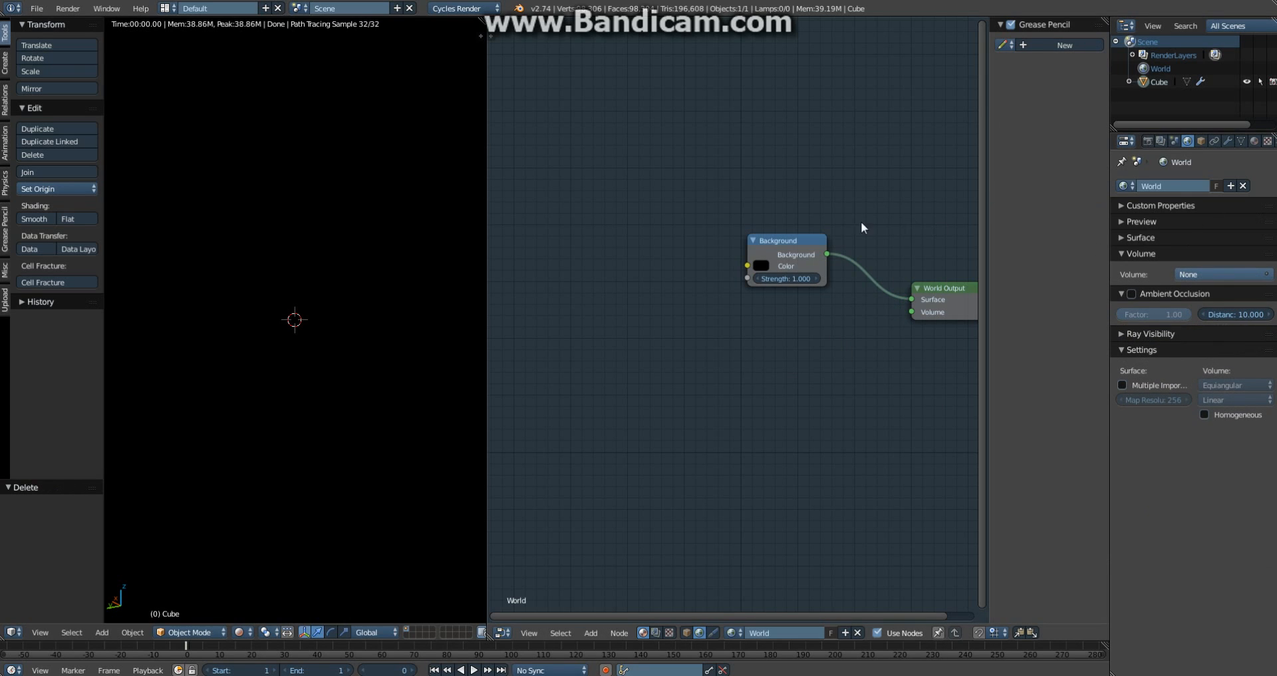
Step: Move the Background node closer to the World Output and place a new Environment Texture node before it
left_click(804, 262)
left_click_drag(804, 262, 849, 296)
middle_click_drag(789, 325, 897, 336)
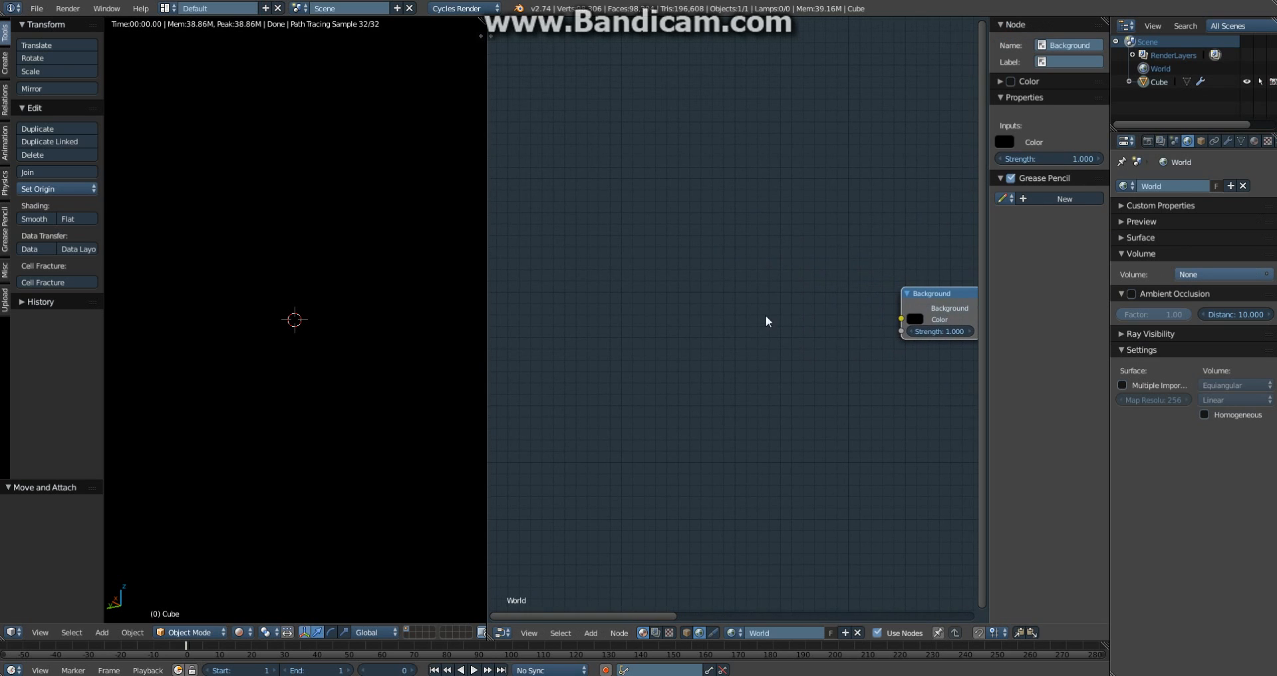
key("a")
key("shift+a")
mouse_move(650, 315)
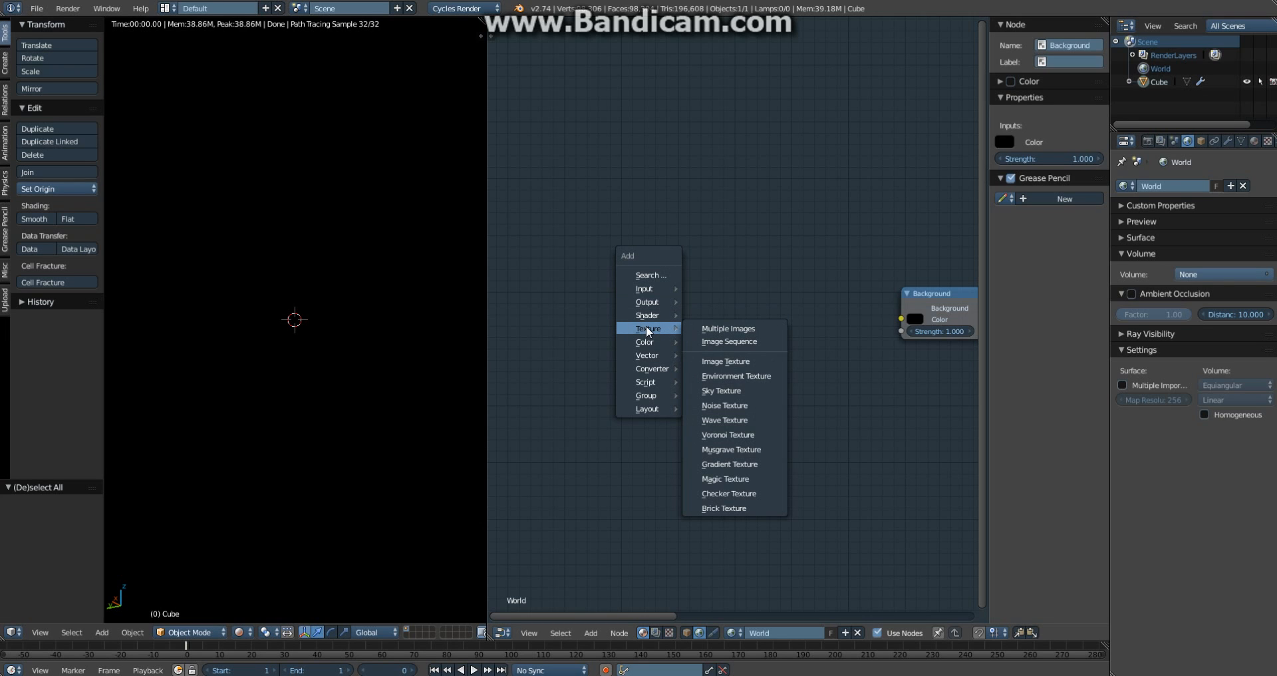
left_click(734, 375)
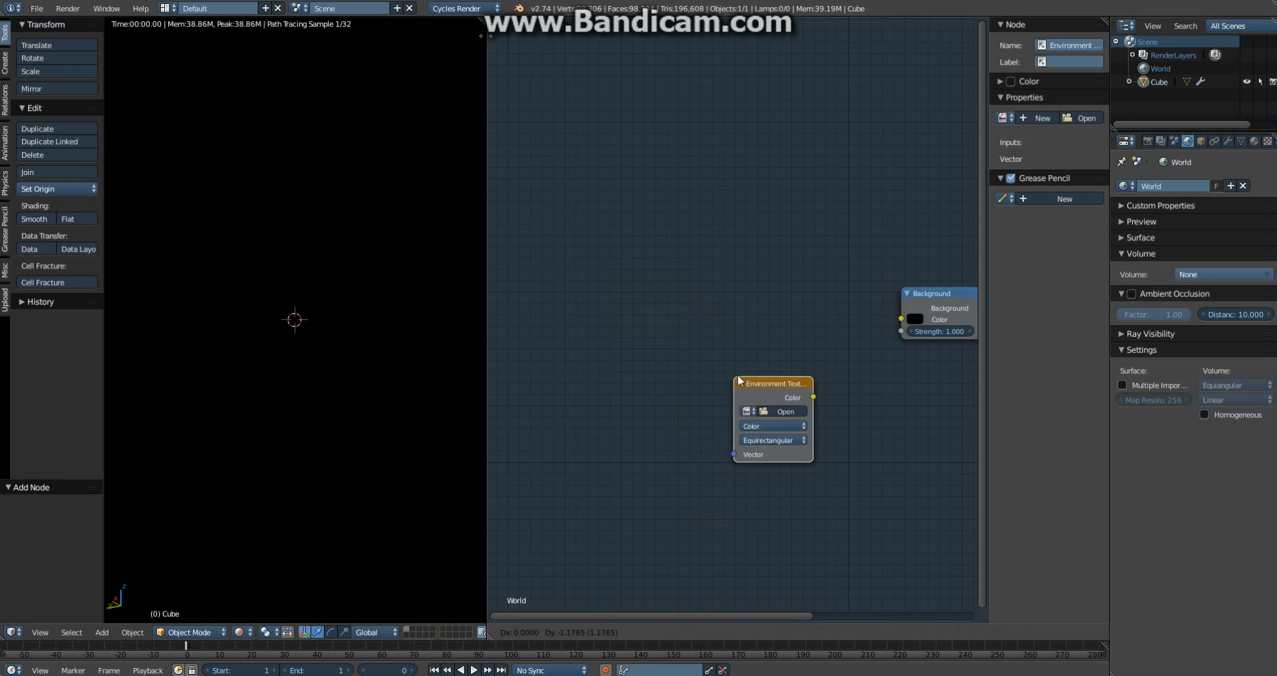
left_click(711, 284)
Step: Add an Image Texture node above the Environment Texture node and select each of the two in turn
key("shift+a")
mouse_move(610, 317)
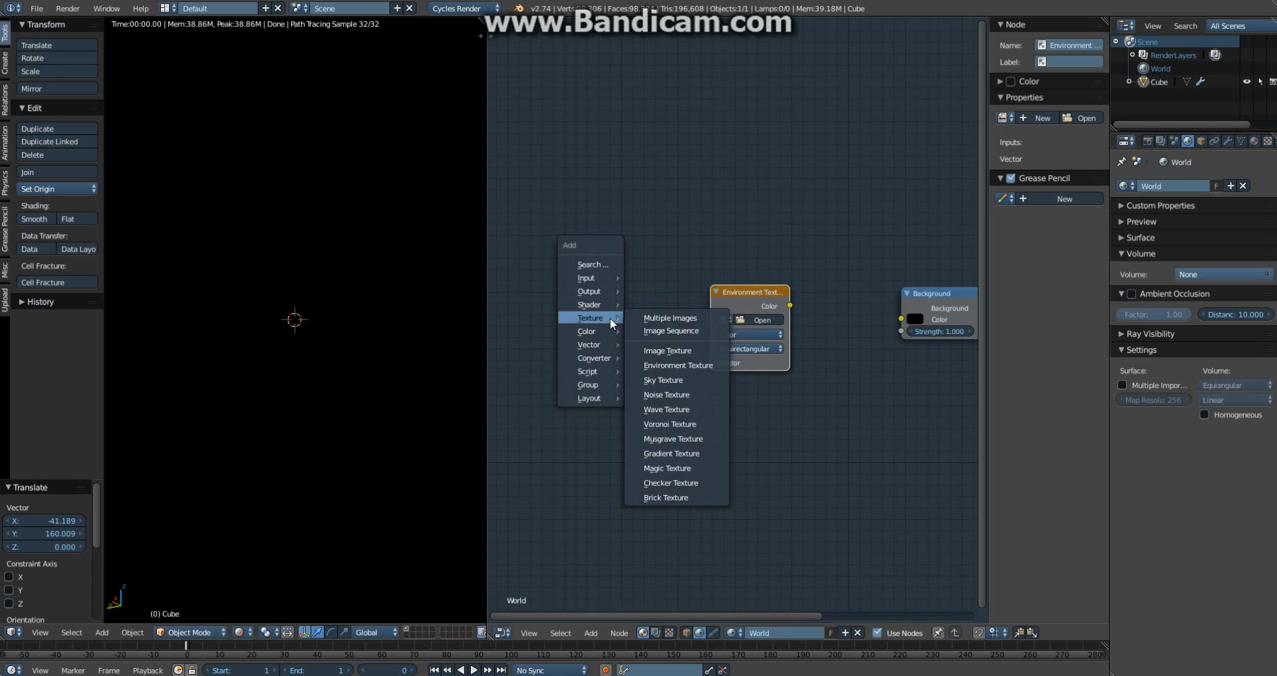
left_click(676, 350)
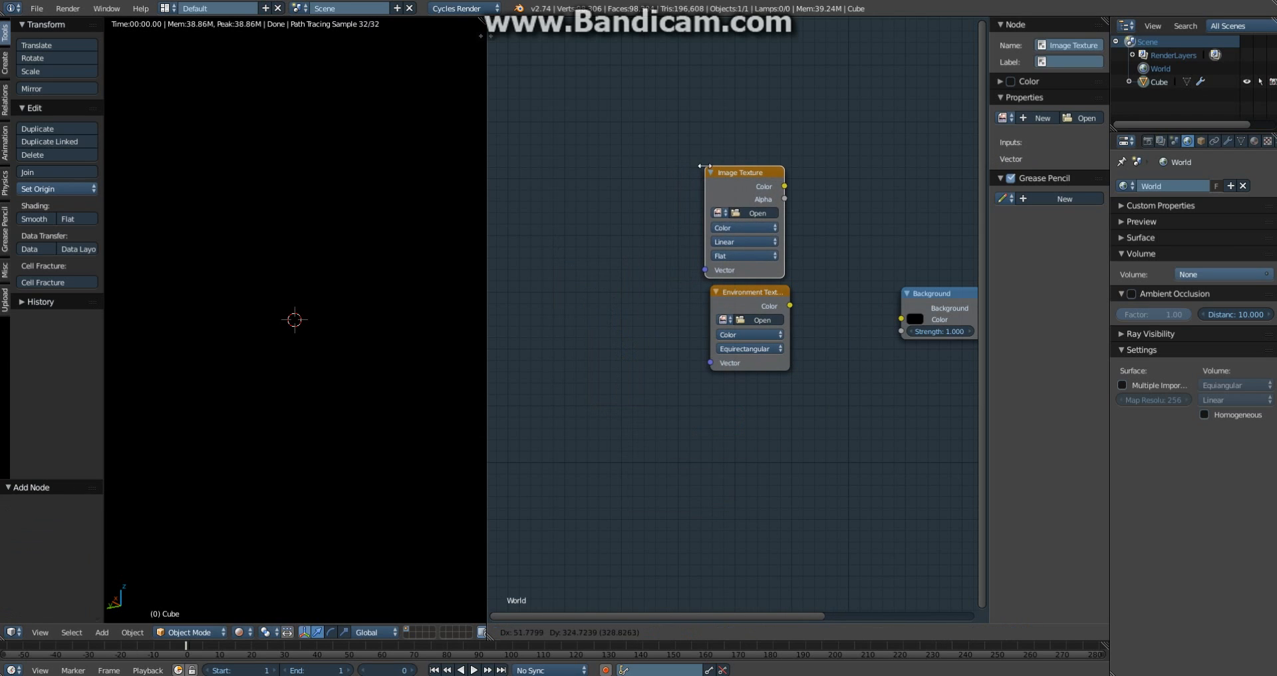
left_click(708, 165)
key("a")
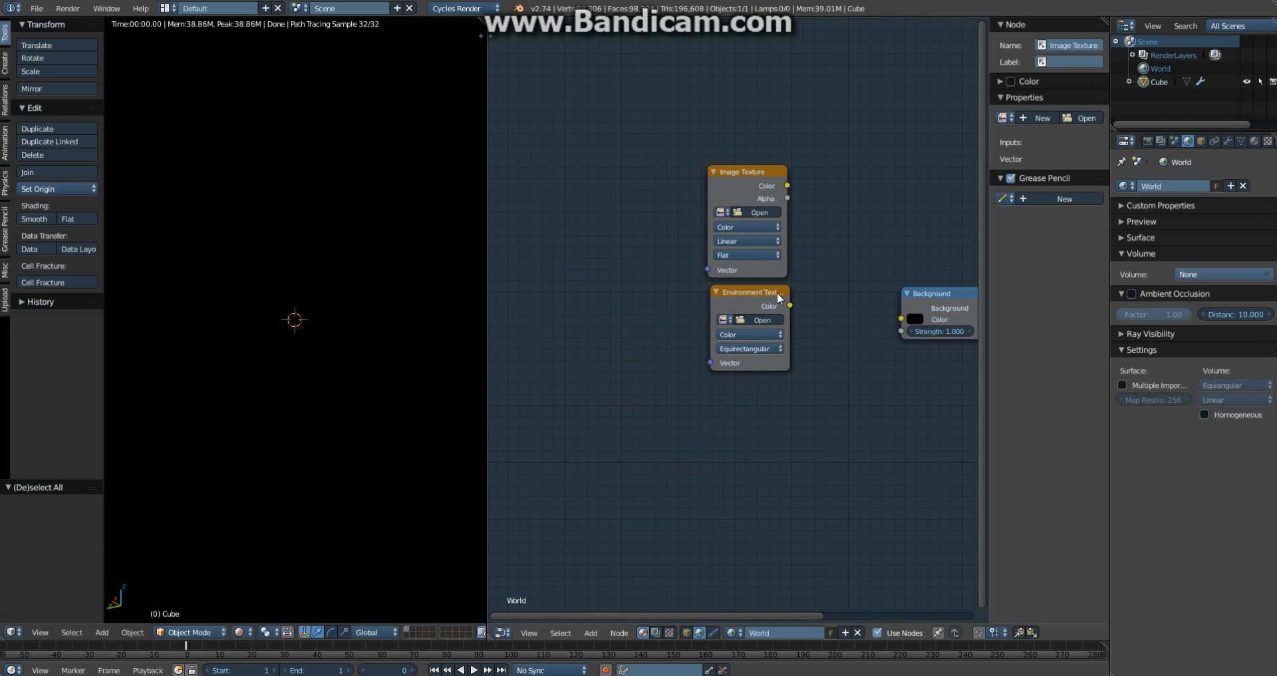
left_click(777, 293)
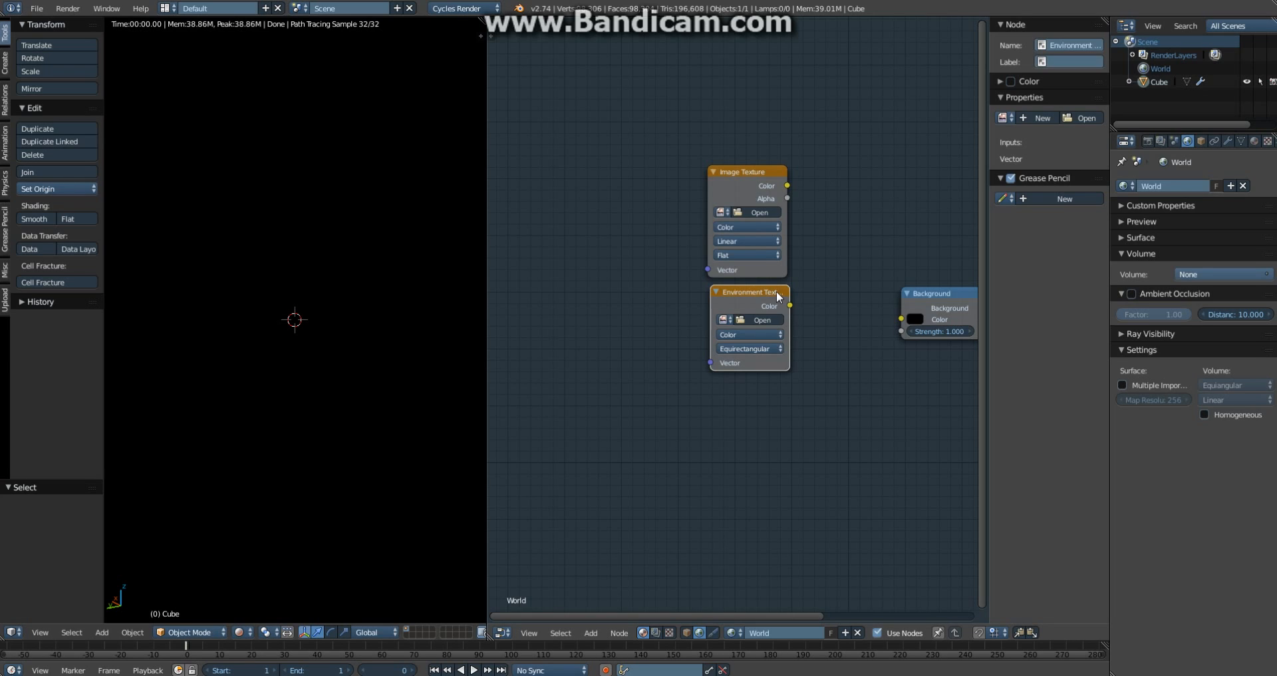
left_click(766, 204)
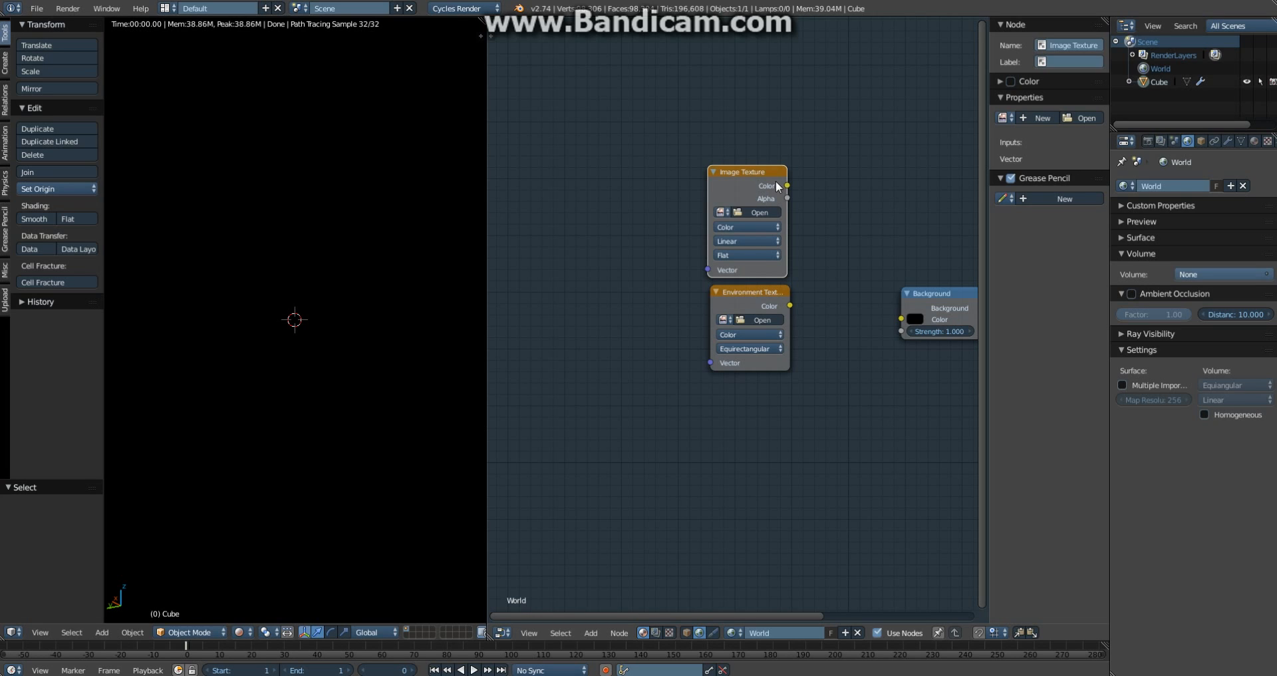
Step: Delete the Image Texture node and select the remaining Environment Texture node
left_click_drag(776, 181, 778, 182)
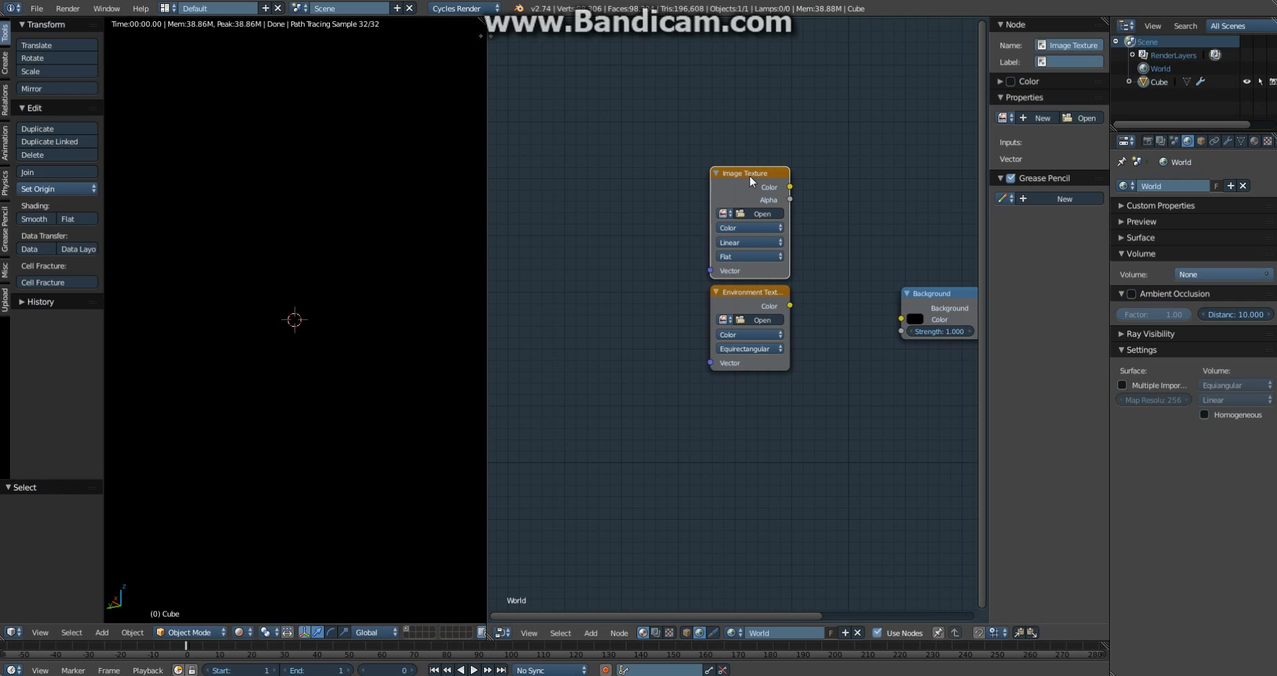
key("x")
left_click(767, 302)
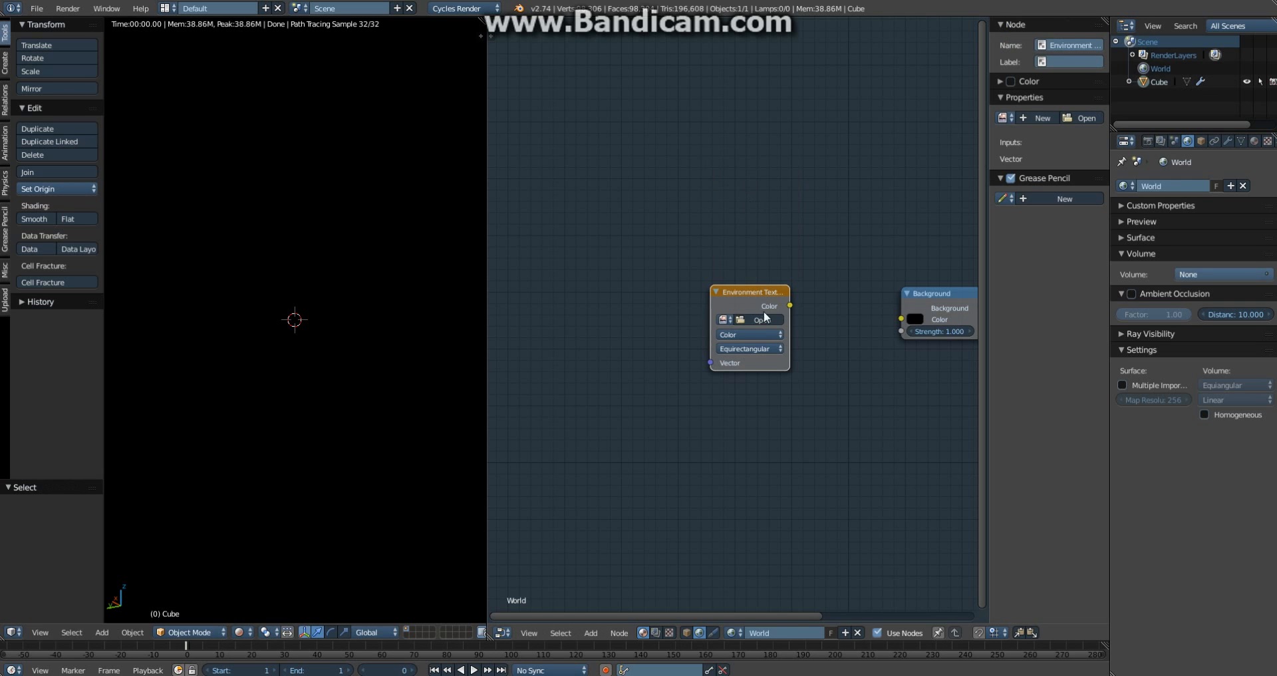
left_click(764, 321)
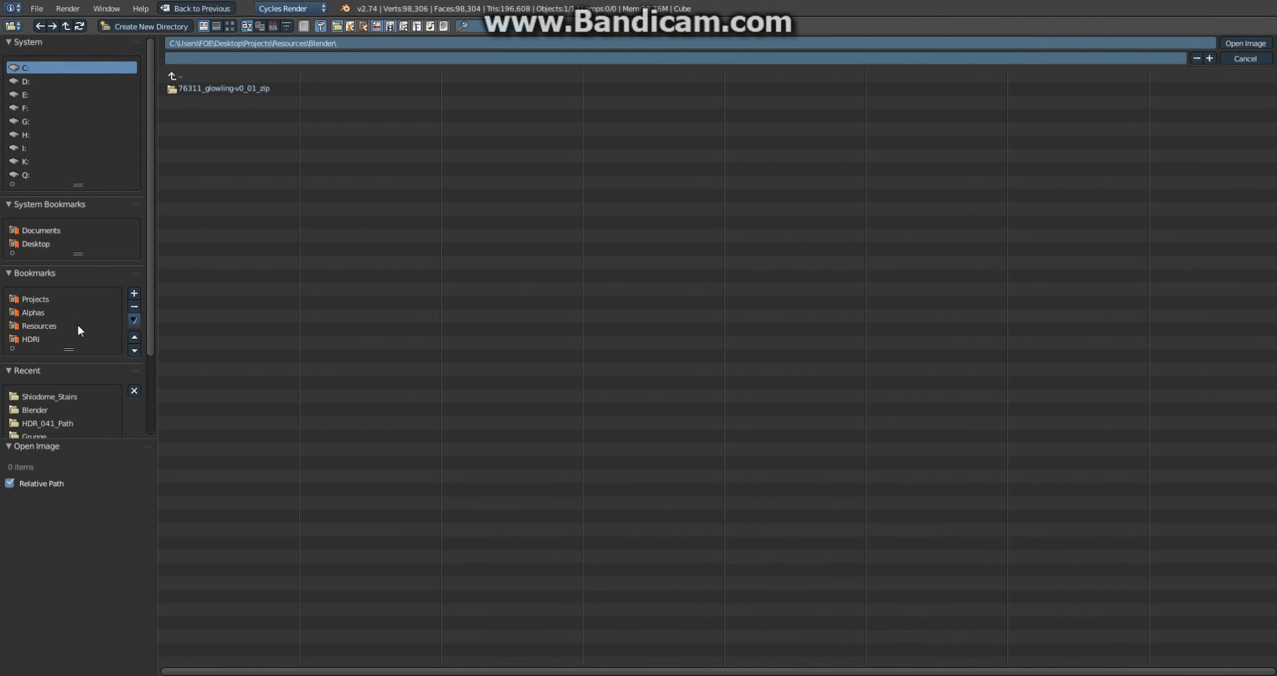
left_click(69, 338)
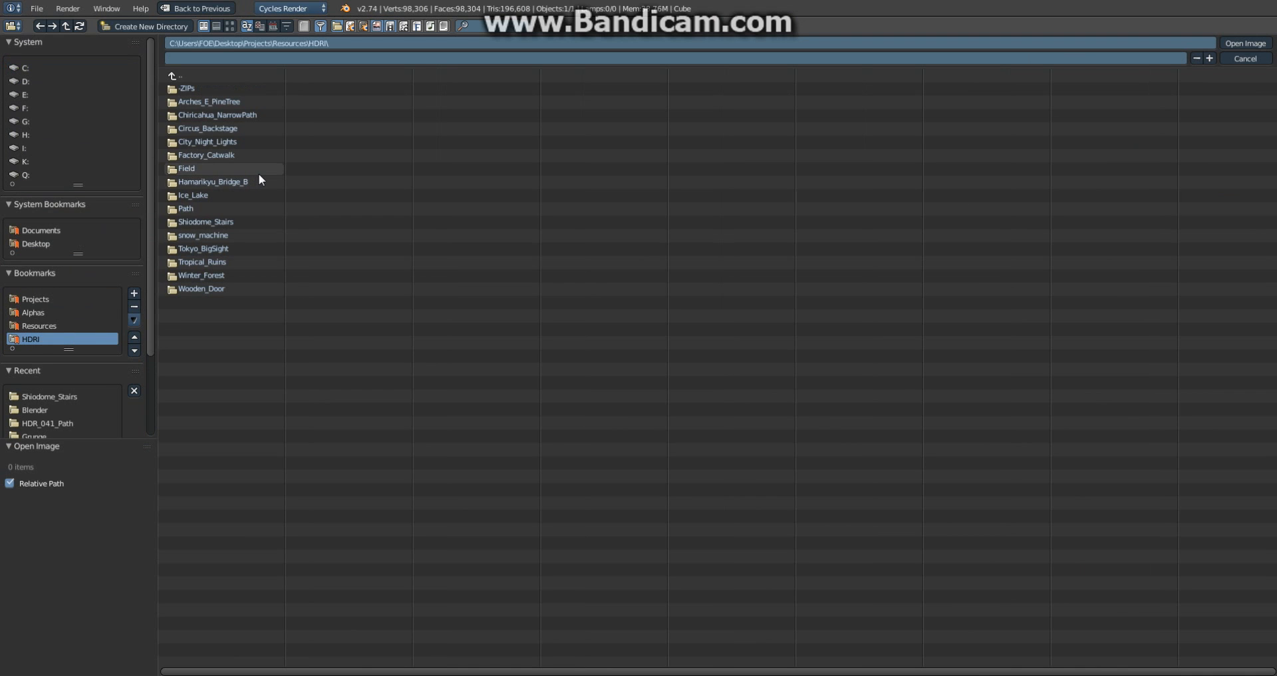
left_click(1234, 61)
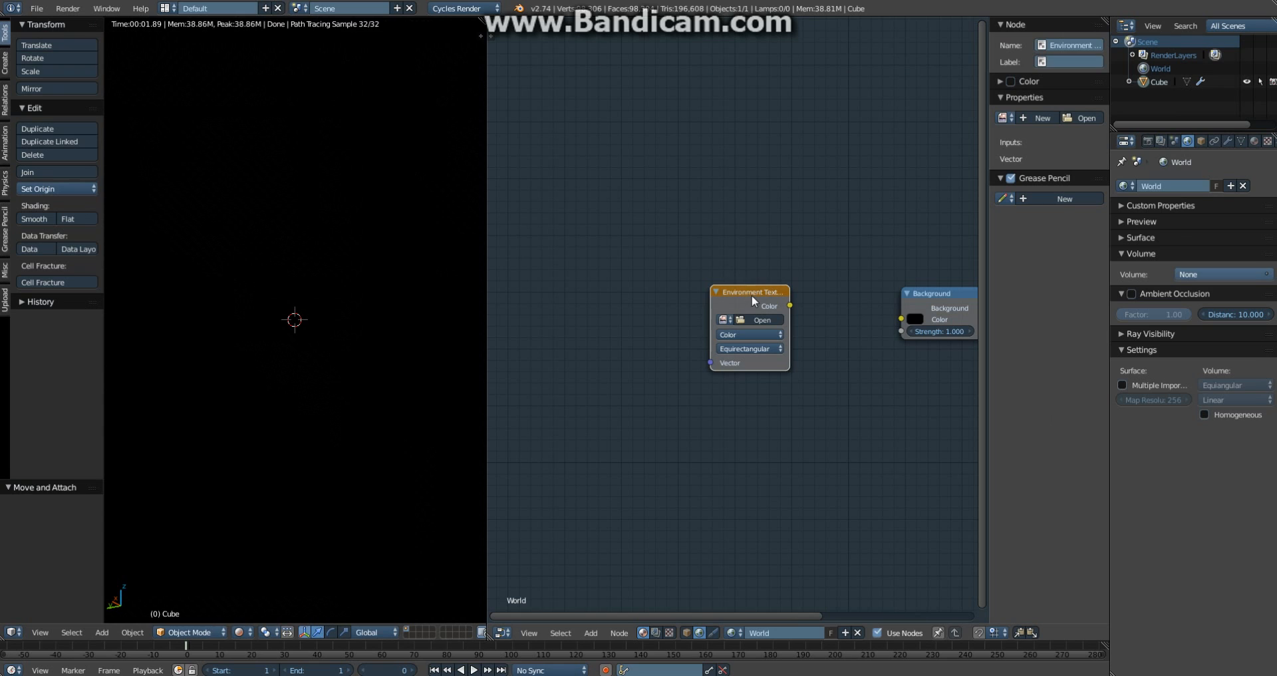
Step: Move the Environment Texture node slightly away from the Background node and load 10-Shiodome_Stairs_3k.hdr from the HDRI Shiodome_Stairs folder into it
mouse_move(752, 297)
left_mouse_down()
mouse_move(788, 297)
mouse_move(760, 317)
mouse_move(730, 305)
left_mouse_up()
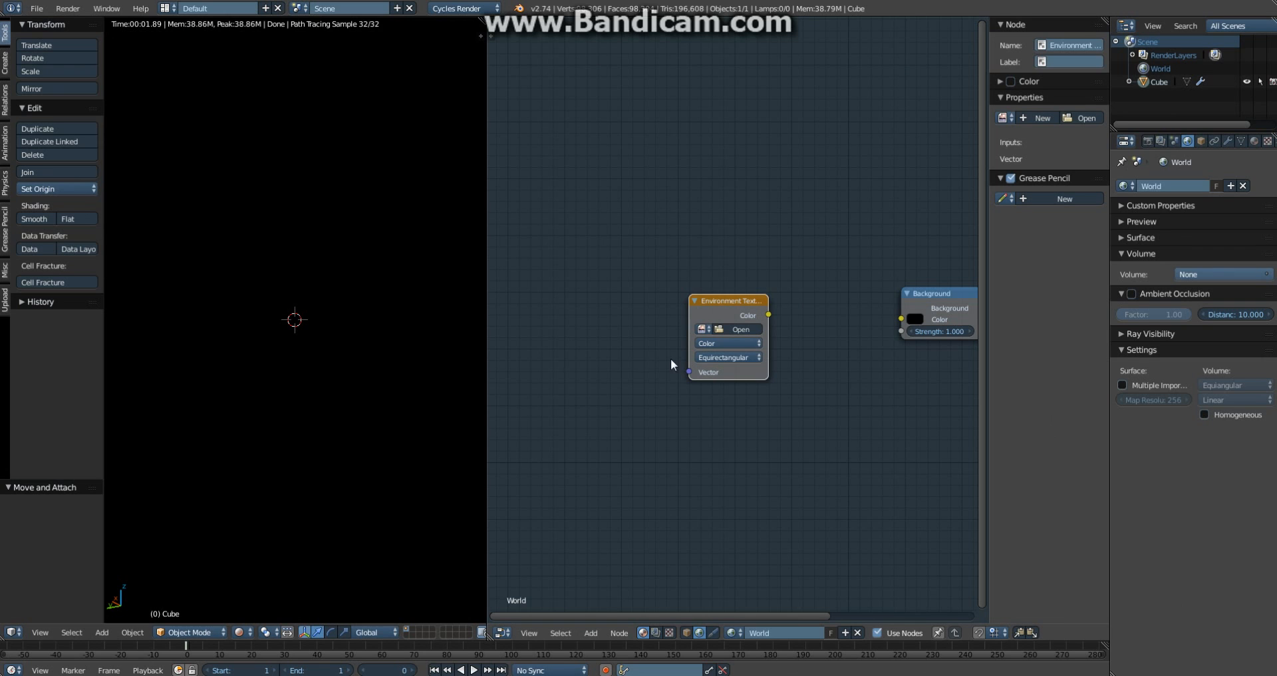
left_click(725, 327)
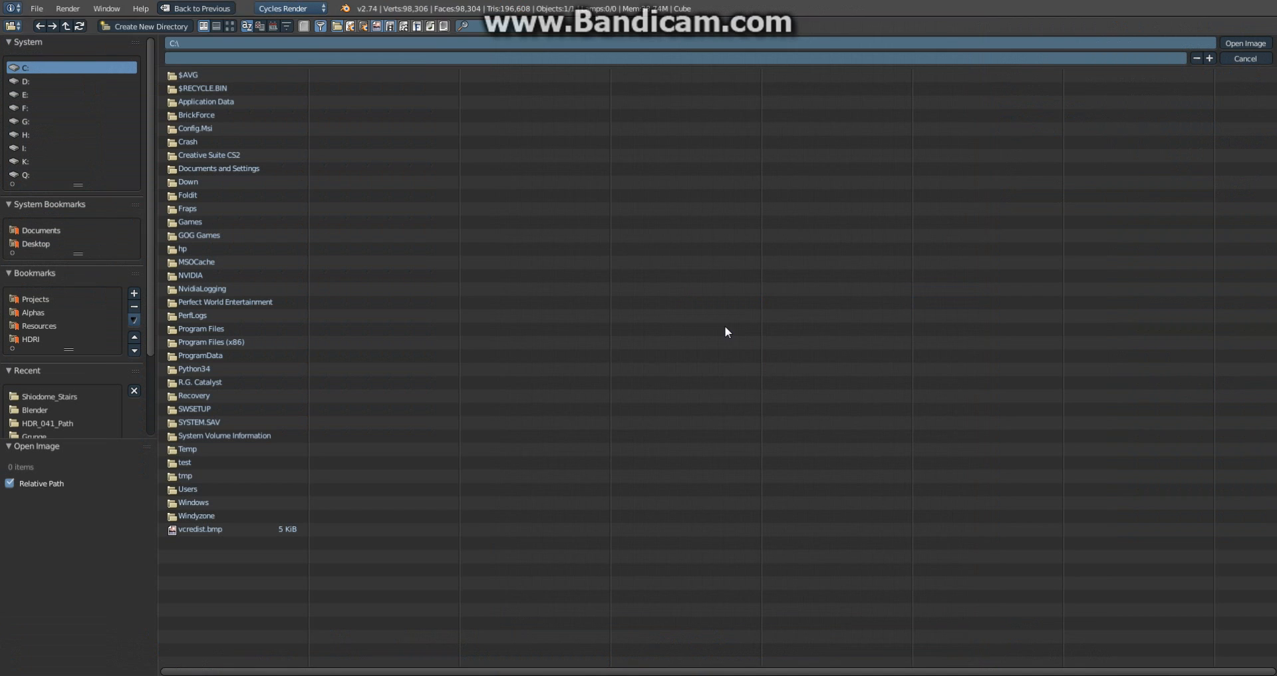
left_click(35, 338)
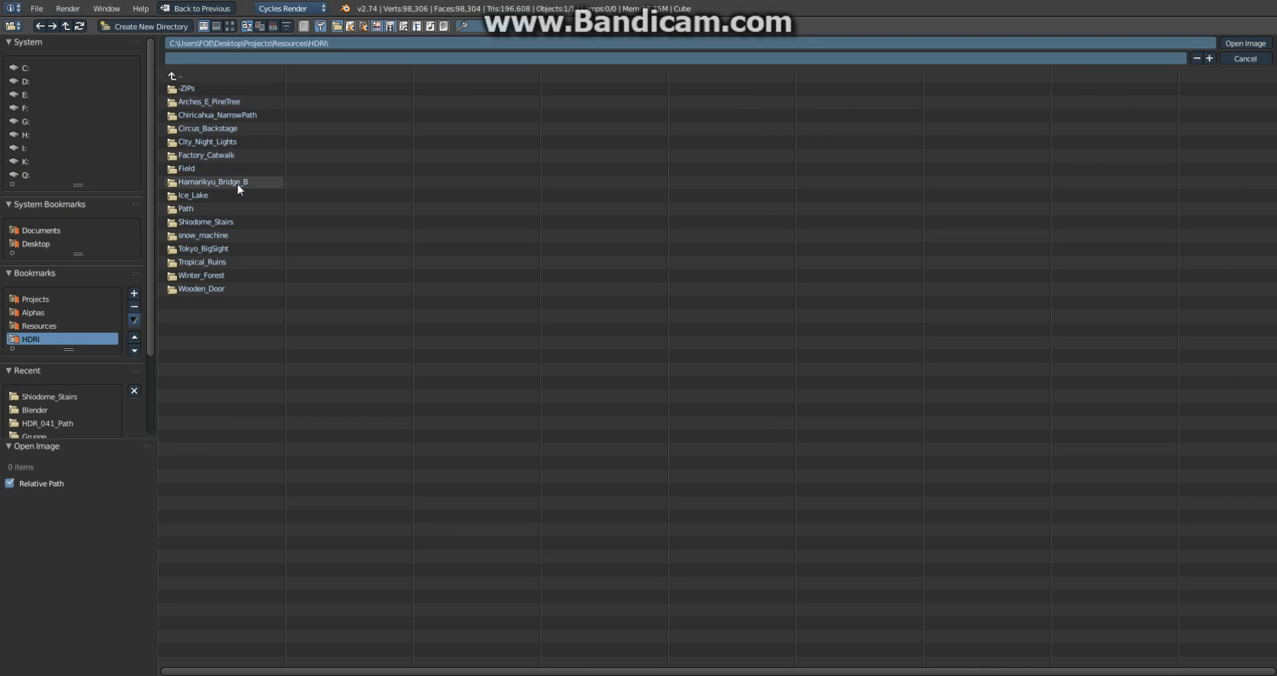
left_click(228, 221)
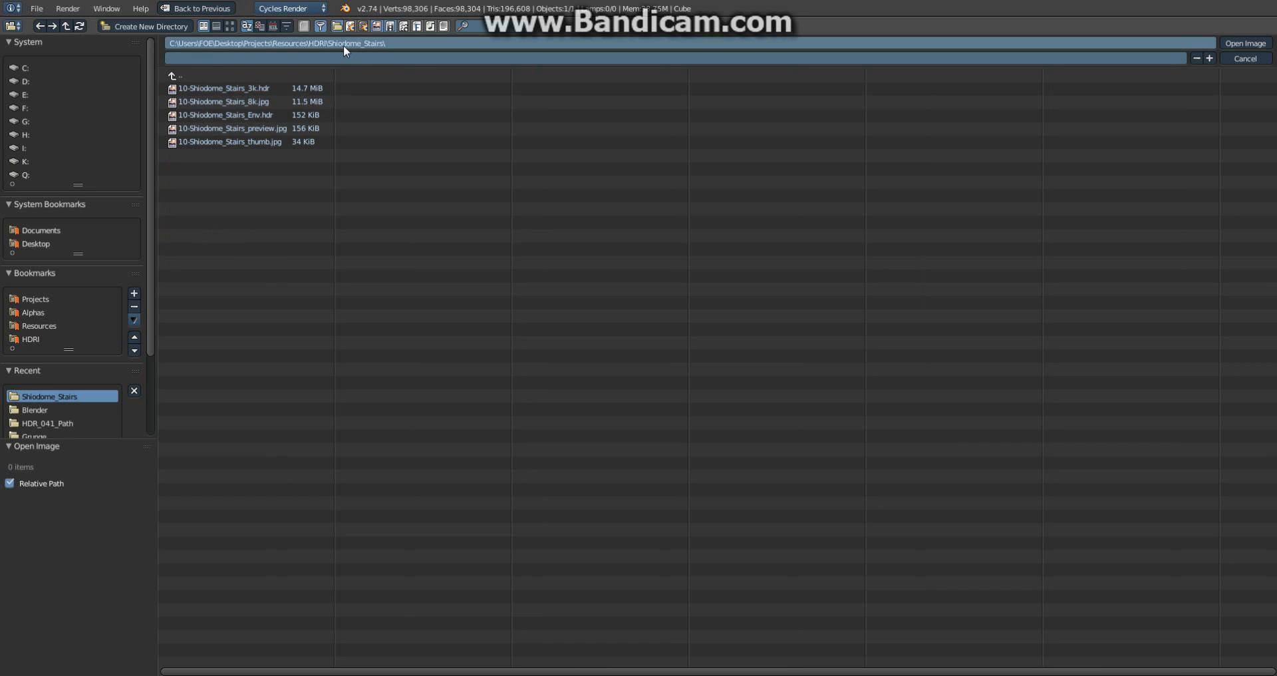
left_click(272, 86)
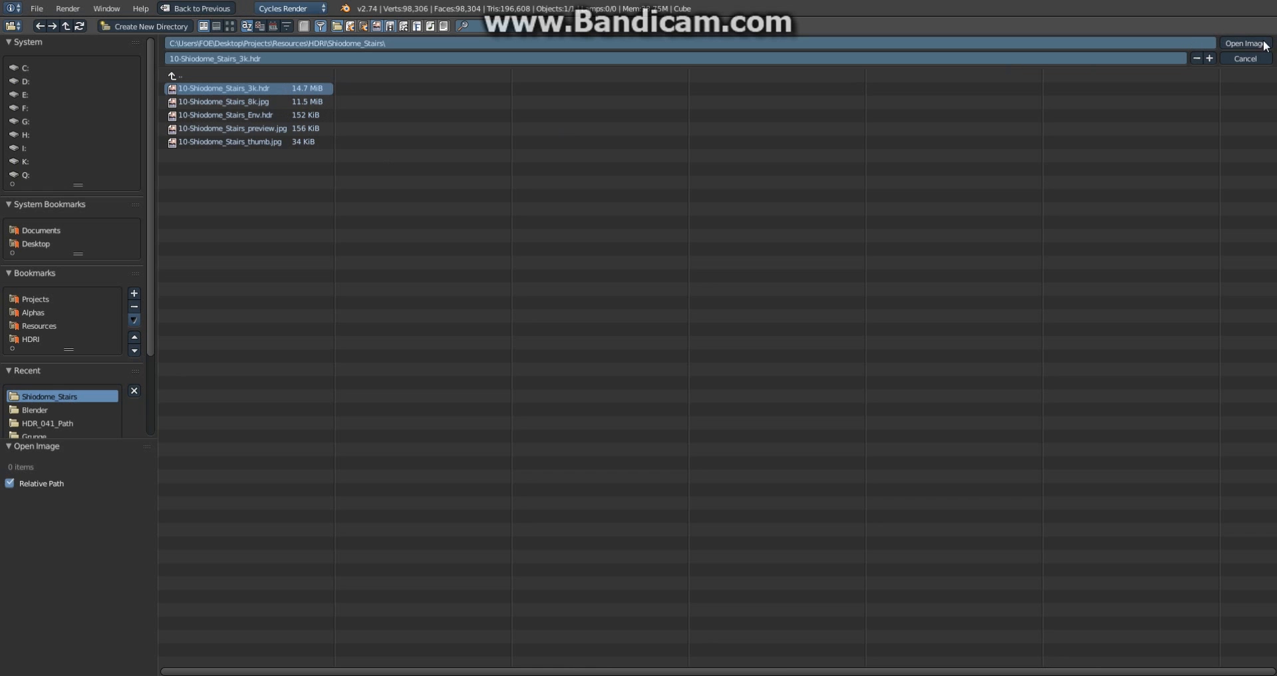
key("Return")
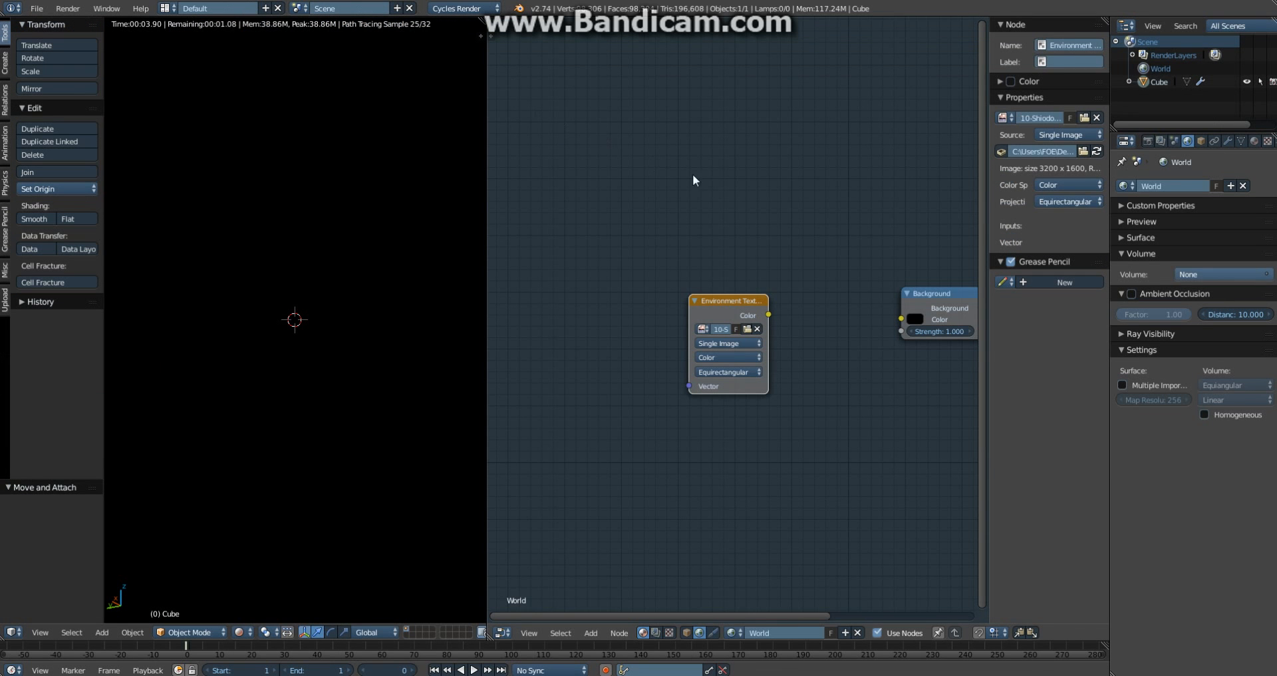
Step: Link the Environment Texture's Color output to the Background node's Color input and check the lit object from several angles
left_click_drag(769, 314, 901, 319)
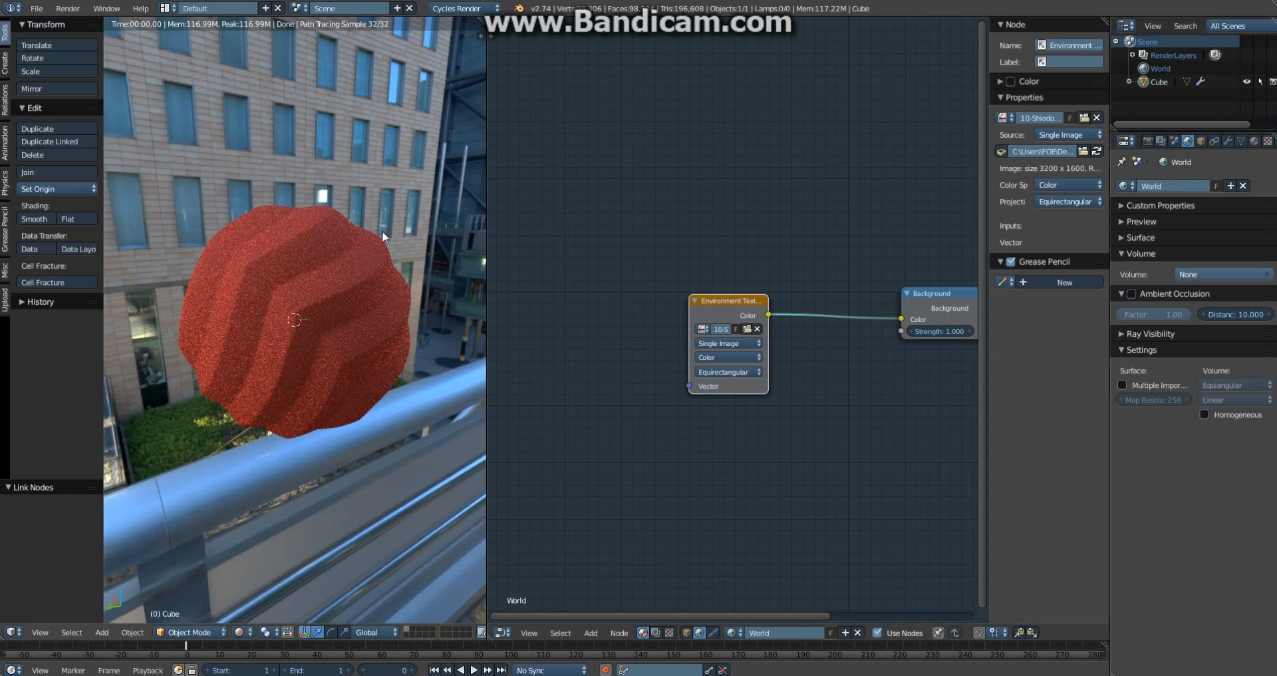
middle_click_drag(382, 231, 522, 233)
scroll(457, 265, "up", 2)
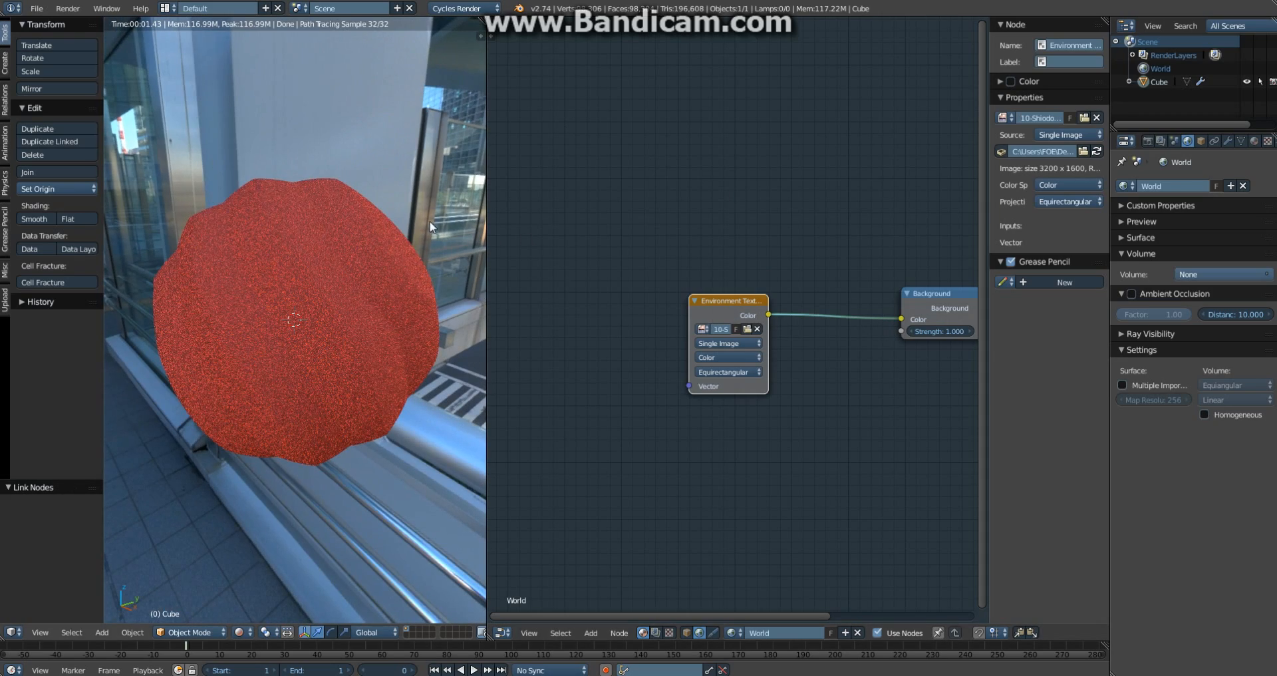
middle_click_drag(430, 221, 203, 289)
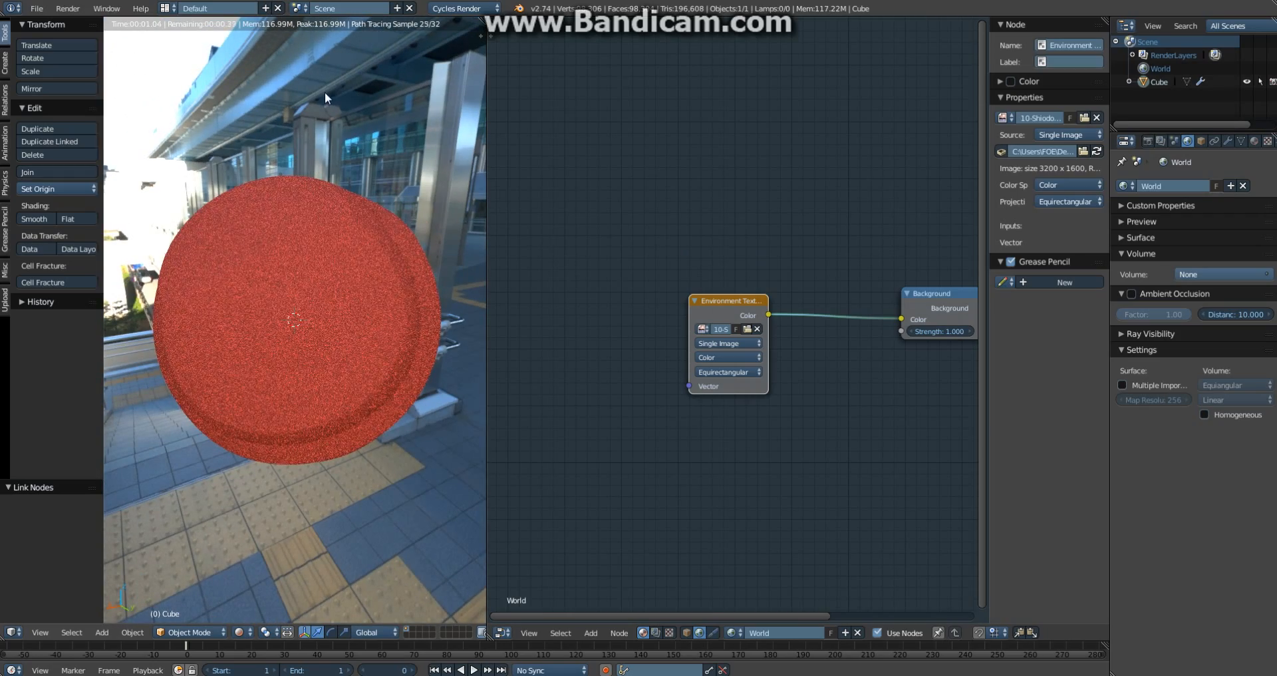
middle_click_drag(370, 410, 206, 376)
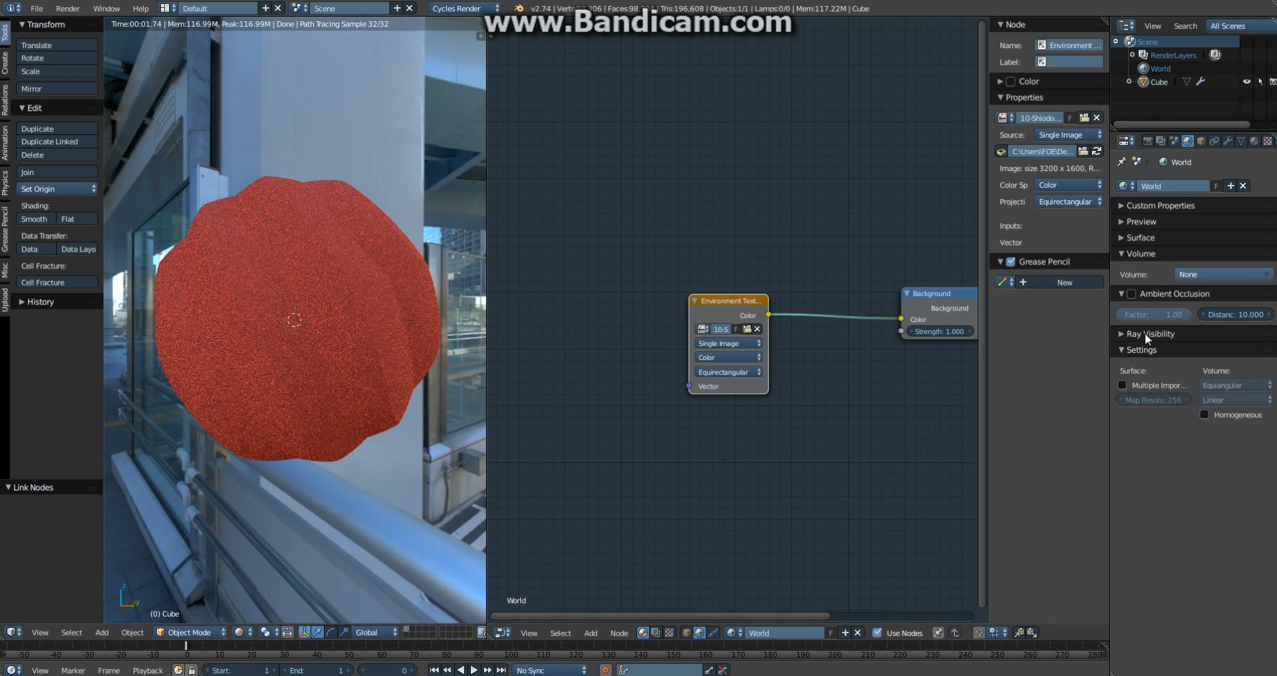
Step: Enable Multiple Importance sampling for the world and set its map resolution to 1024
left_click(1156, 385)
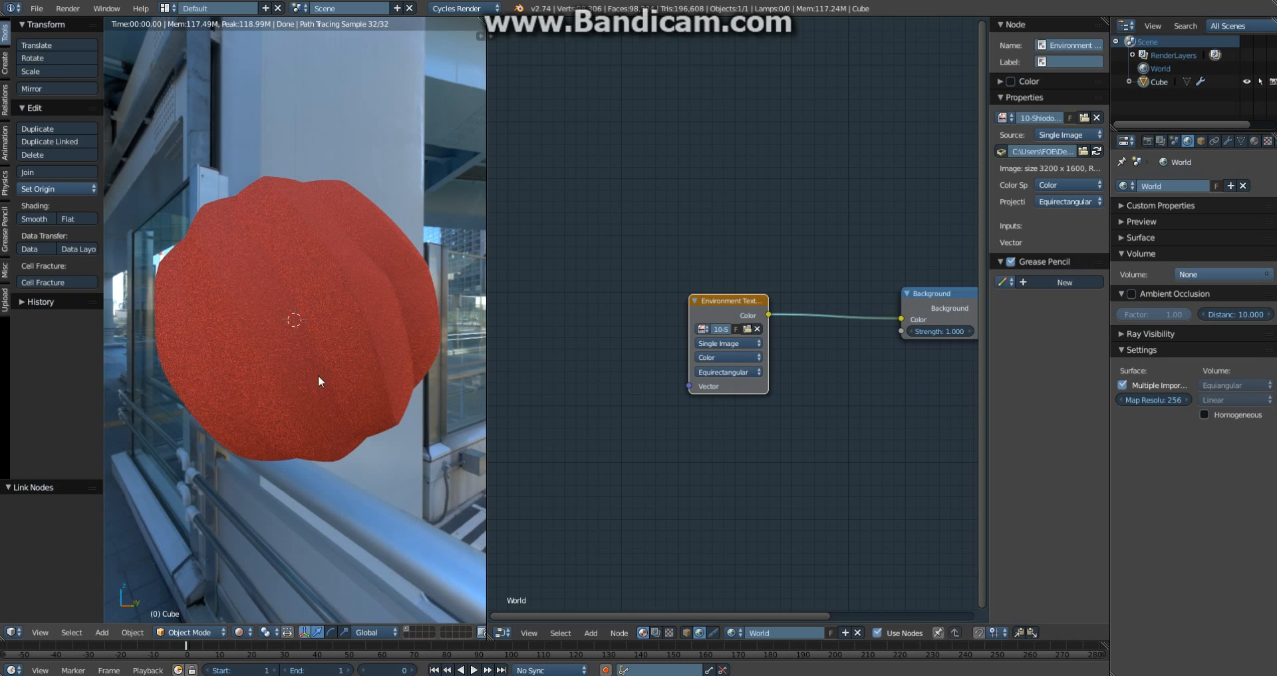
middle_click_drag(318, 374, 423, 413)
left_click(1171, 402)
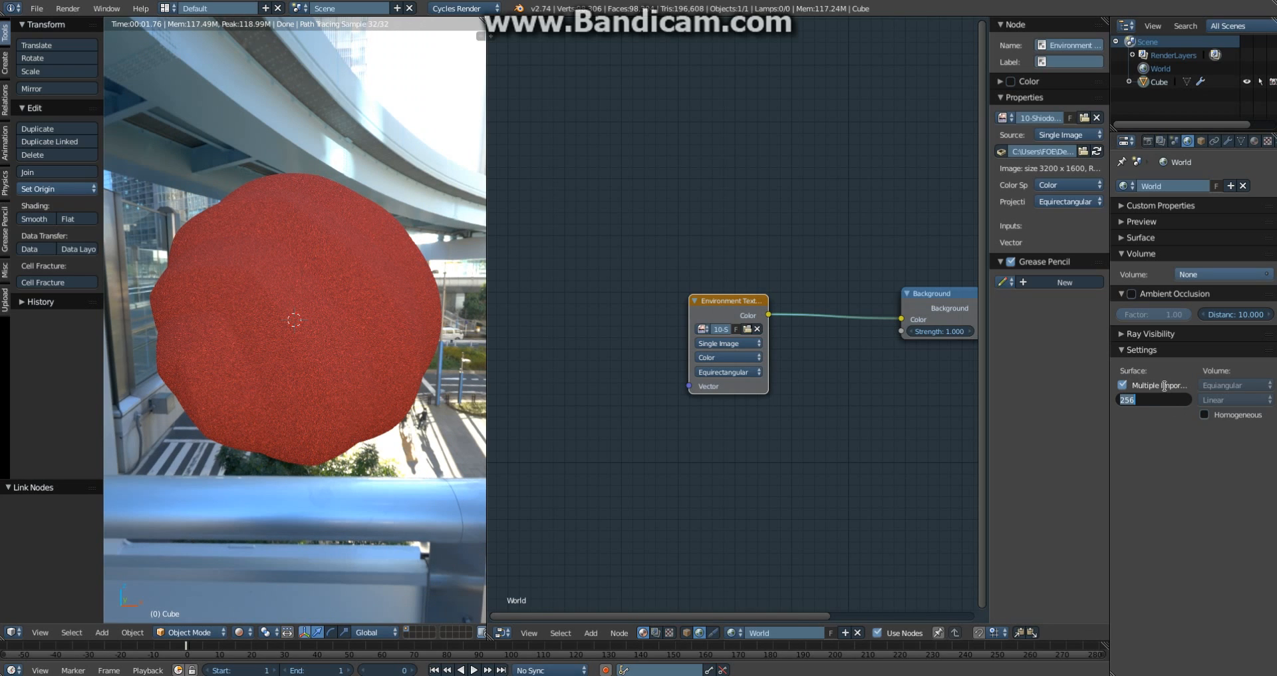
type("1024")
key("Return")
middle_click_drag(429, 326, 226, 349)
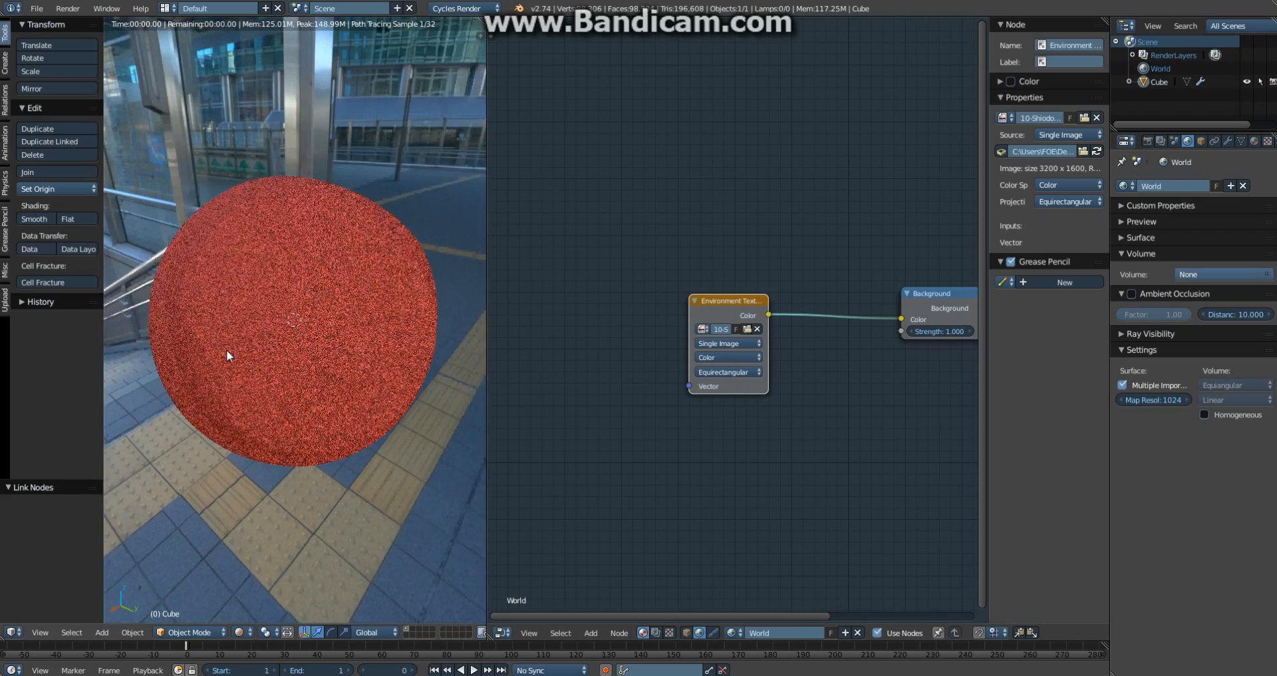
middle_click_drag(294, 421, 336, 369)
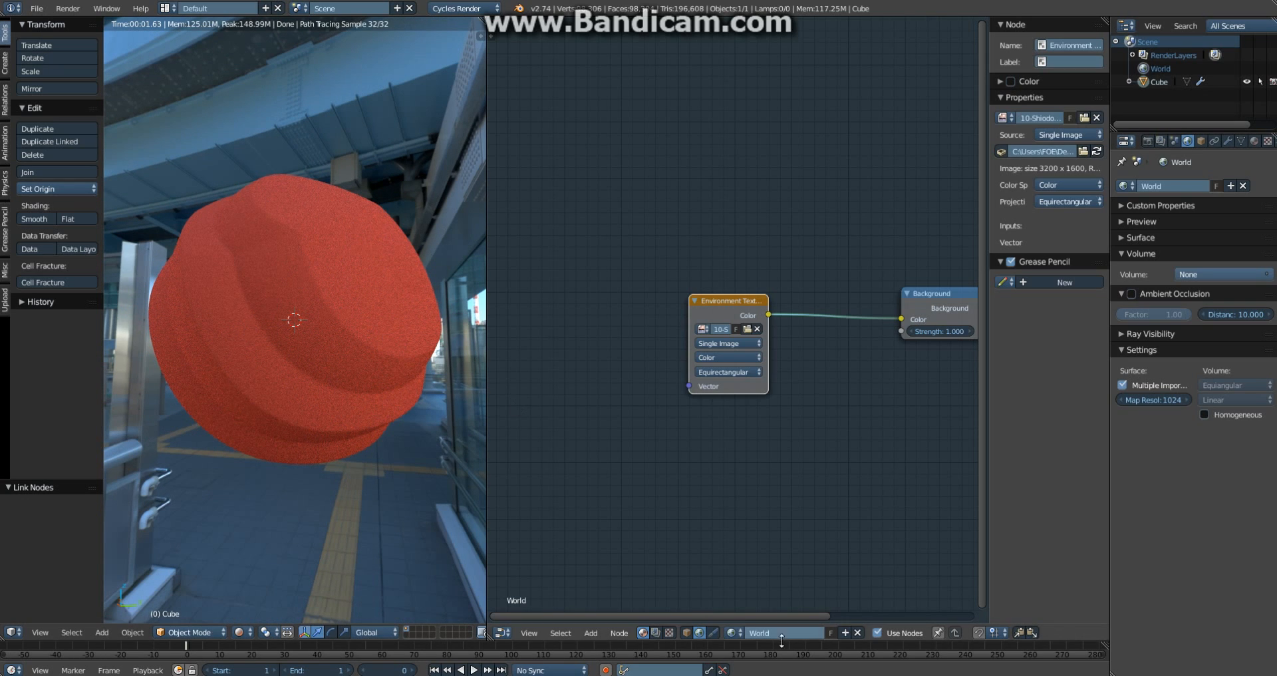
Step: Display the object's material nodes and add a Fresnel node above the Diffuse BSDF node
left_click(685, 632)
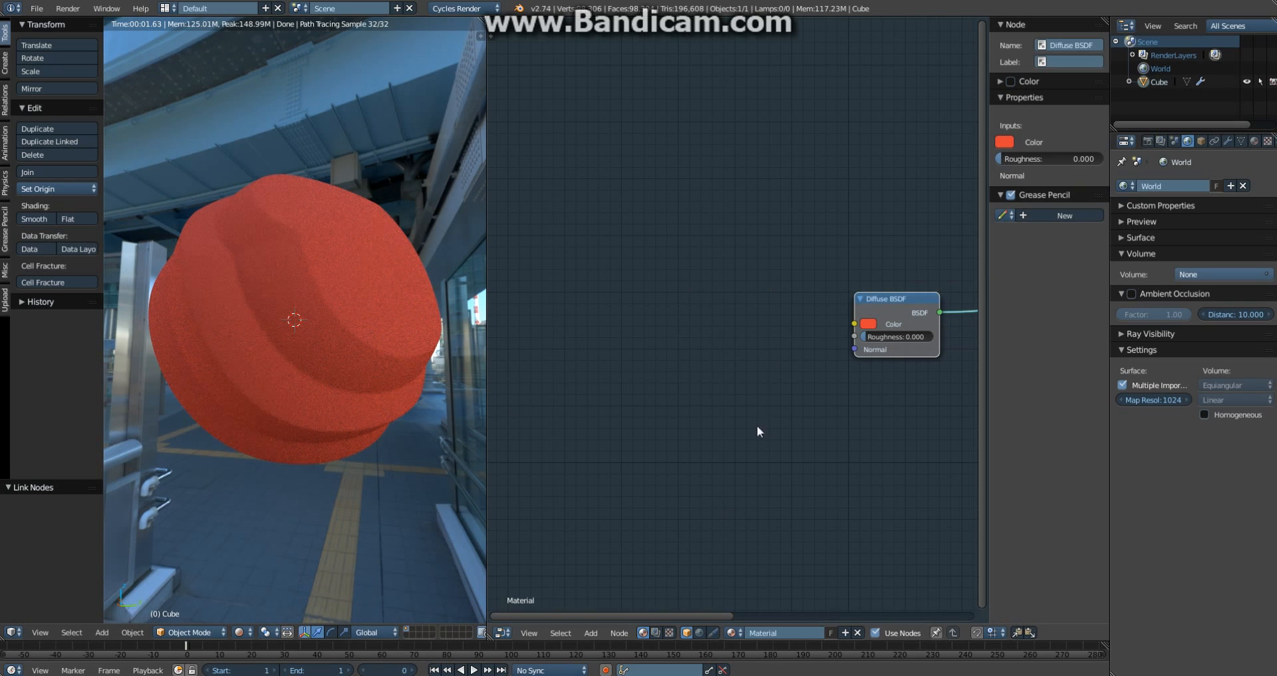
middle_click_drag(757, 425, 677, 465)
key("a")
middle_click_drag(822, 357, 620, 357)
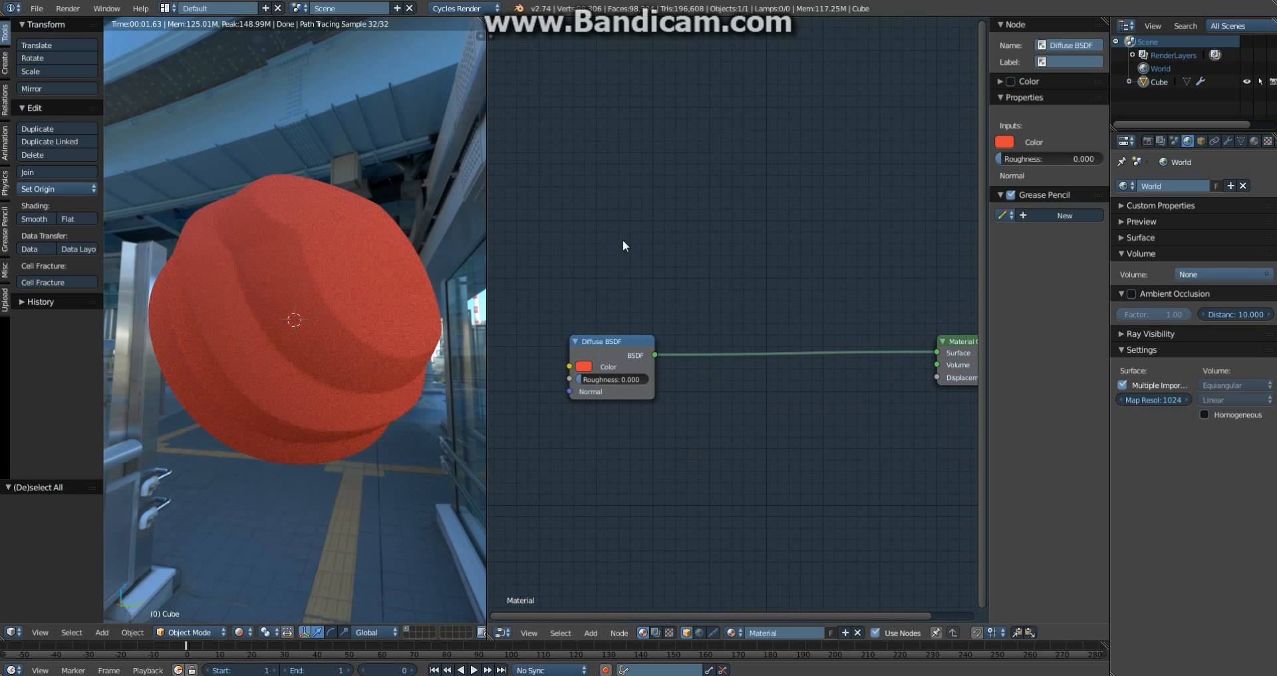
key("shift+a")
mouse_move(620, 205)
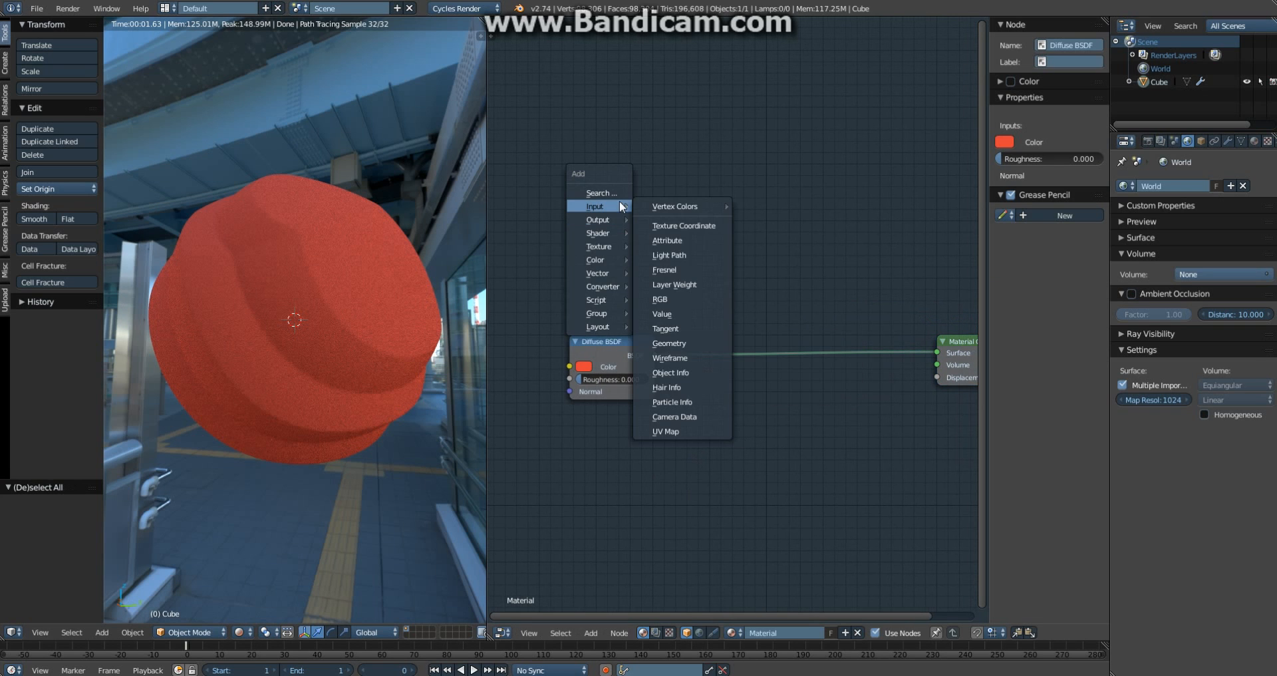
left_click(693, 268)
left_click(555, 254)
Step: Insert a Mix Shader between the Diffuse BSDF and Material Output, and drive its Fac input with the Fresnel node
key("shift+a")
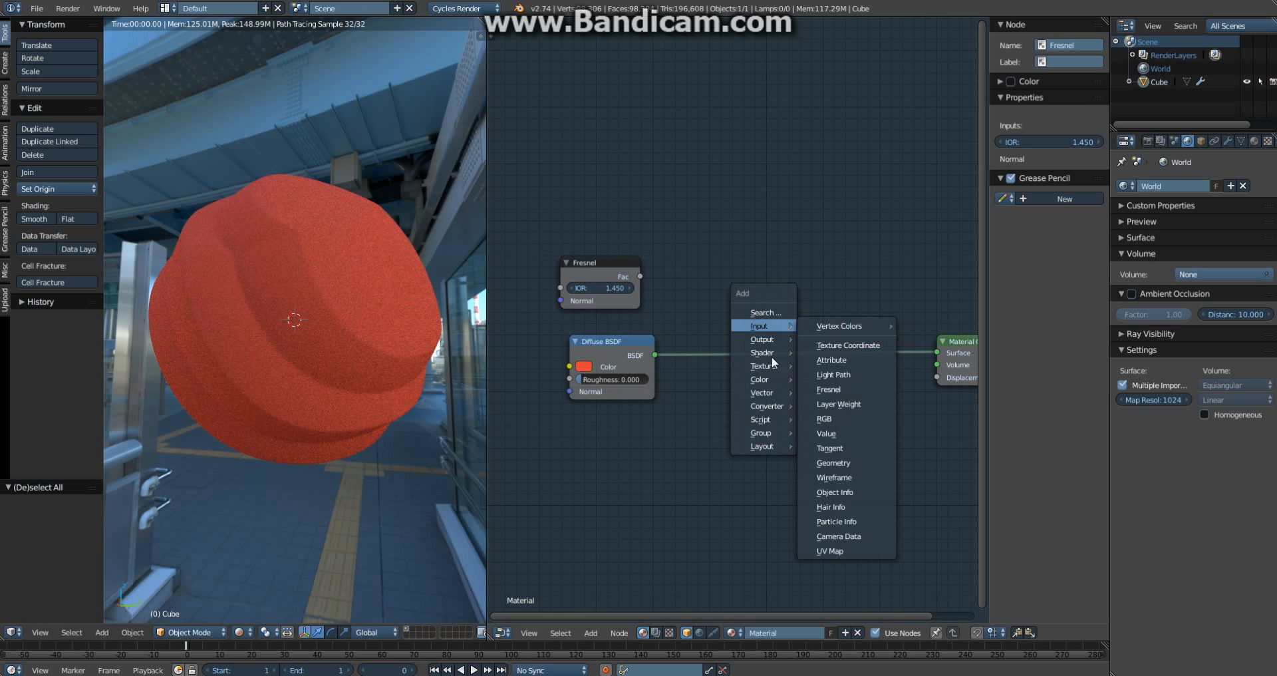
mouse_move(769, 352)
left_click(852, 357)
left_click(749, 354)
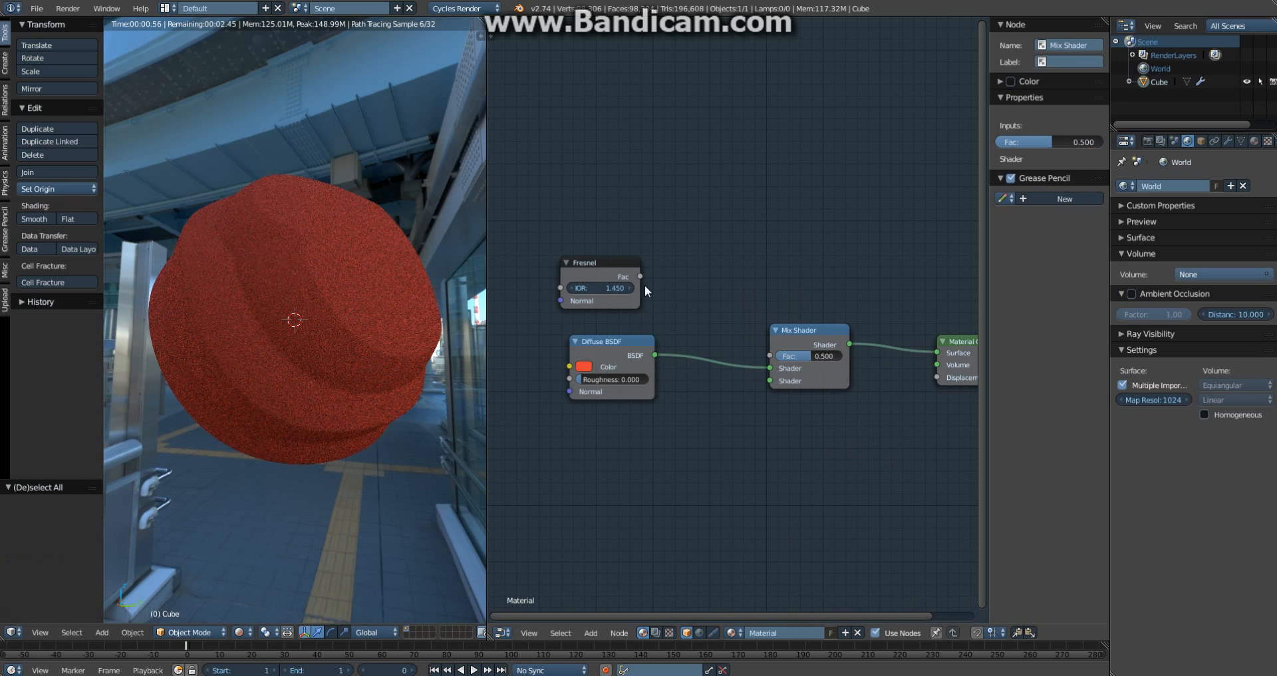
left_click_drag(640, 276, 769, 356)
Step: Add a Glossy BSDF with roughness 0 below the Diffuse BSDF and link it to the Mix Shader's second Shader input
key("shift+a")
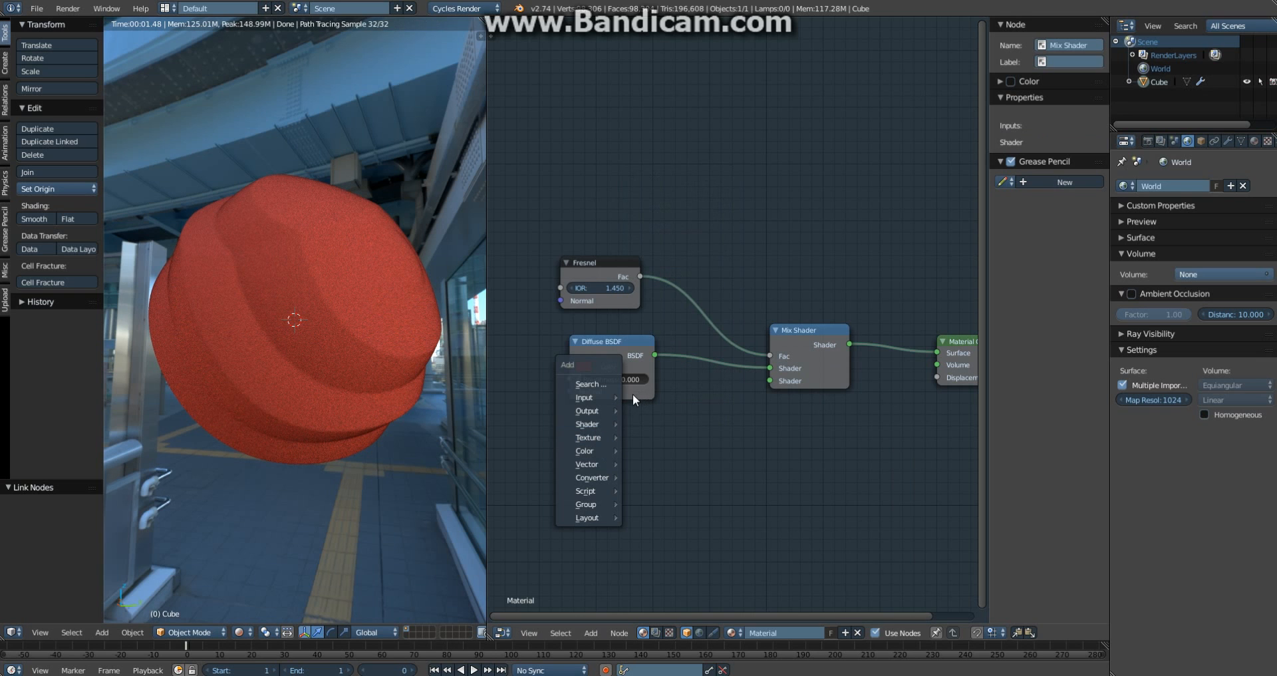
mouse_move(618, 421)
left_click(687, 392)
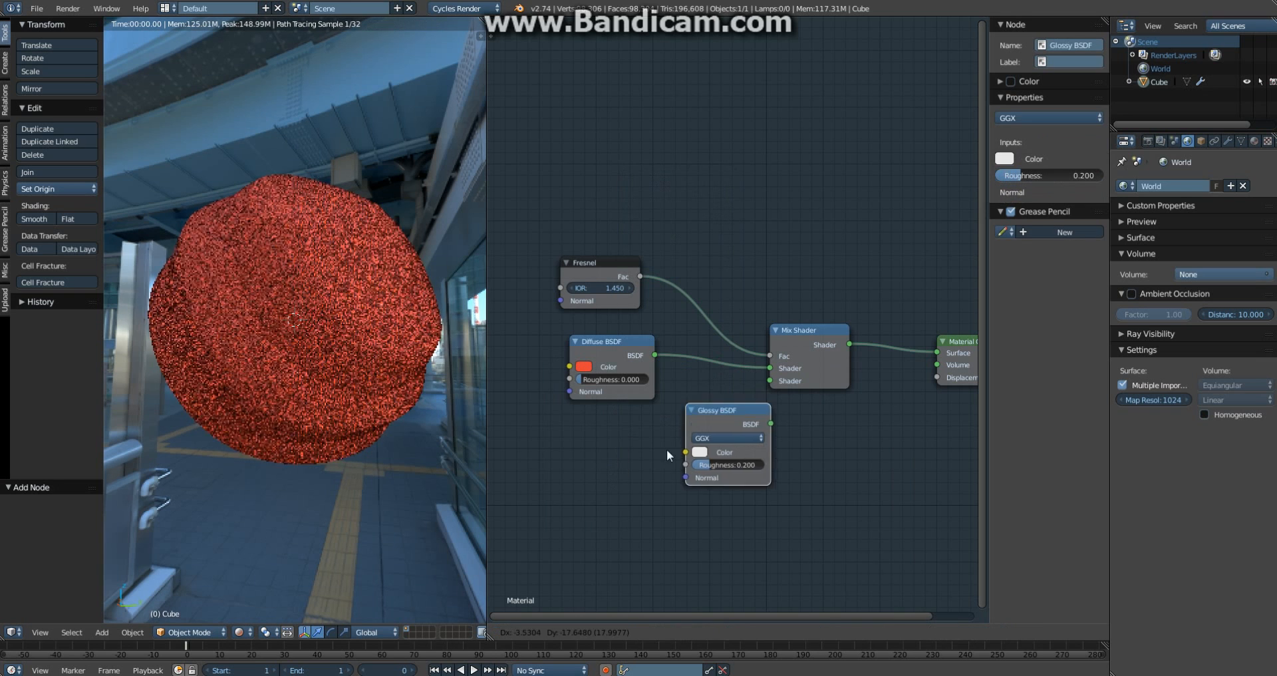
left_click(560, 463)
key("BackSpace")
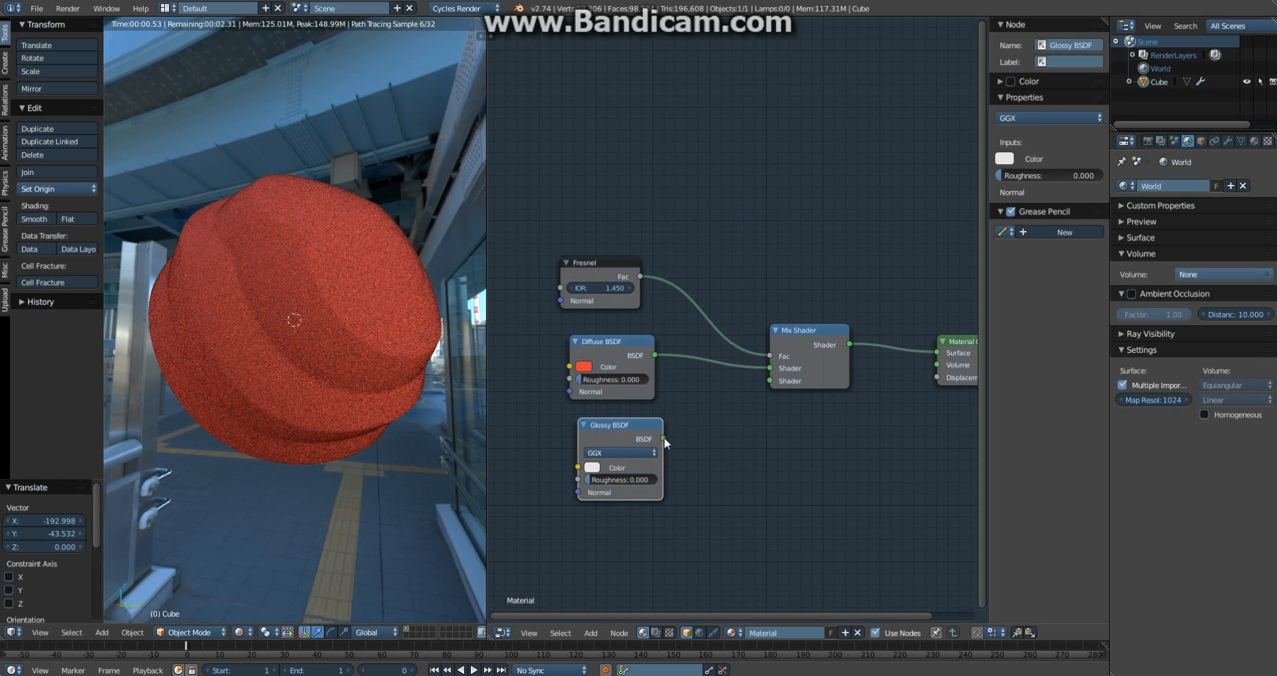
left_click_drag(664, 437, 769, 381)
left_click(605, 461)
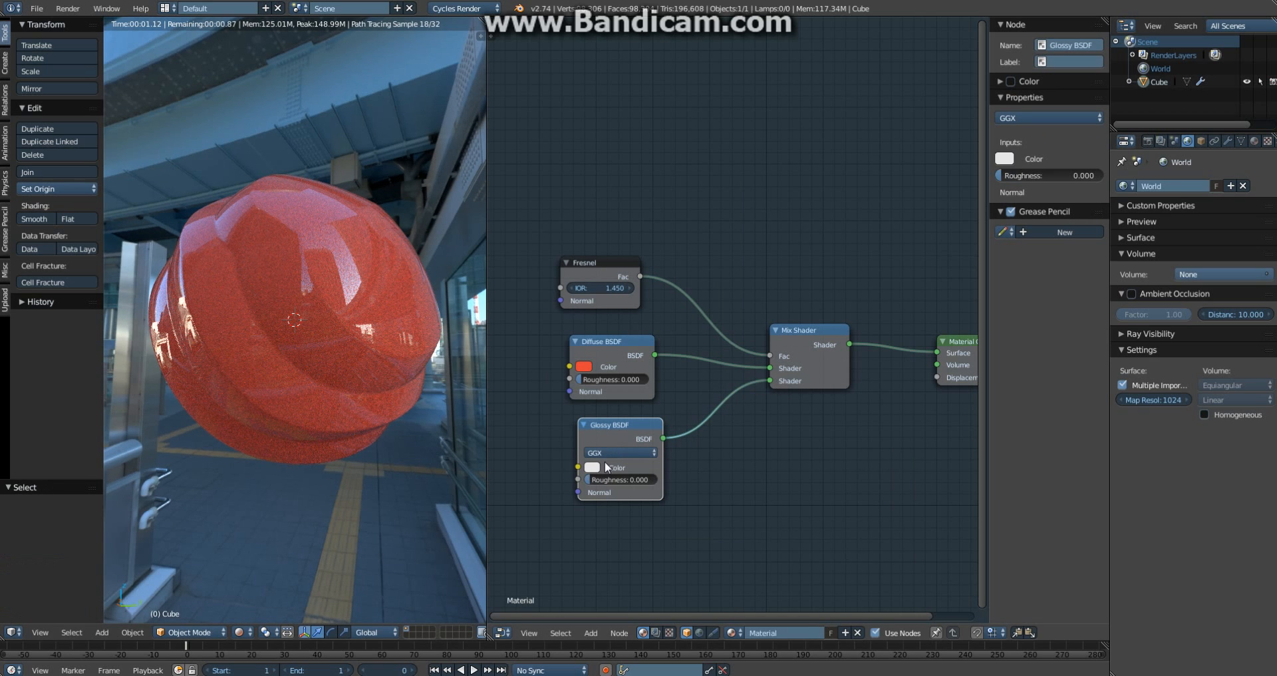
Step: Set the Glossy BSDF color to pure white and line up the Glossy and Fresnel nodes with the Diffuse BSDF
left_click(594, 466)
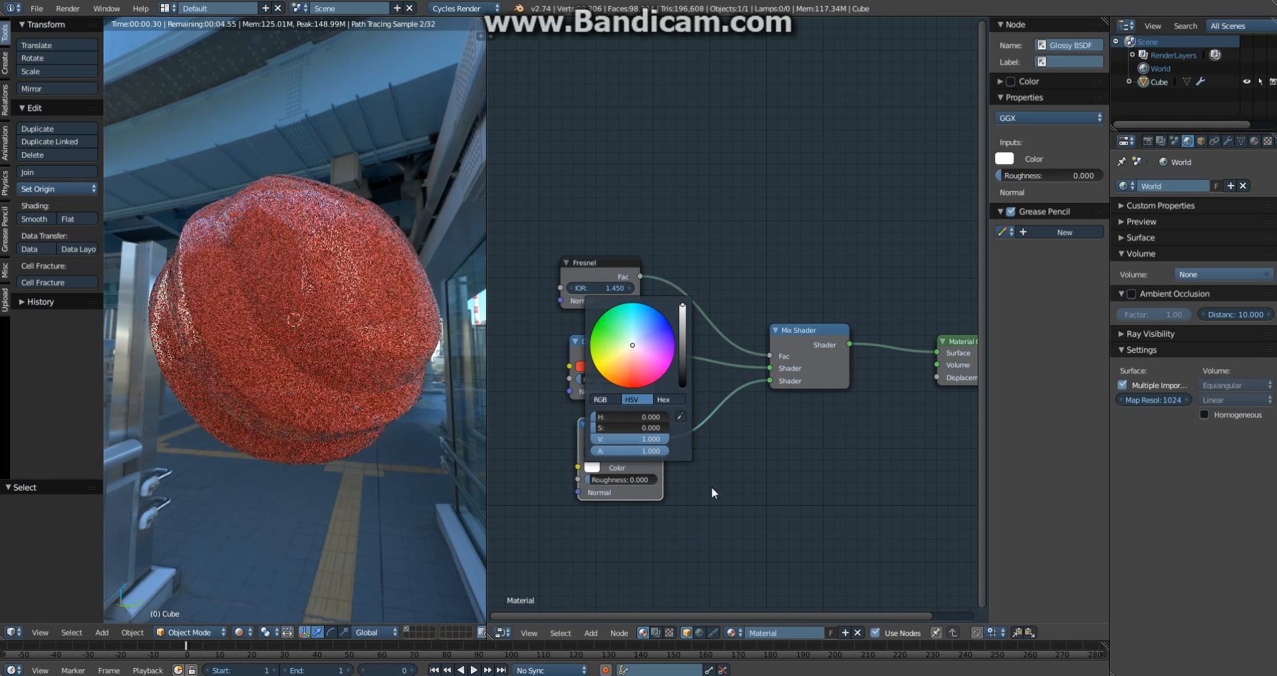
left_click_drag(626, 420, 618, 416)
key("a")
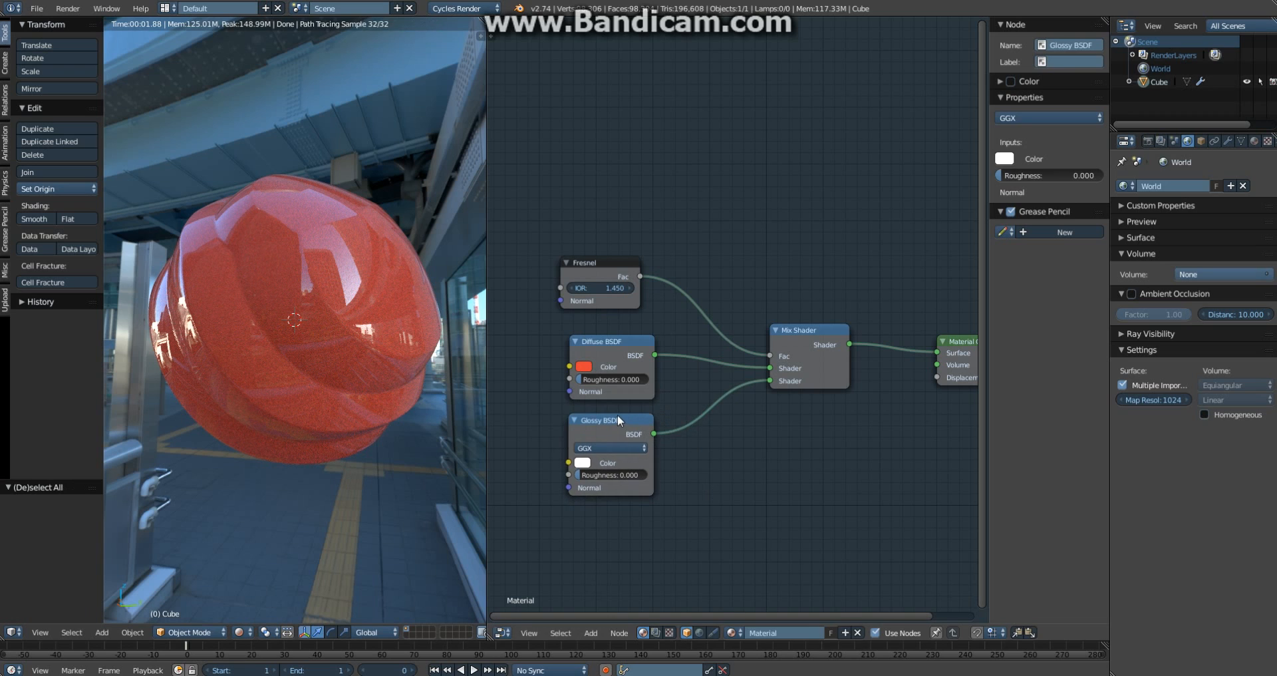
left_click_drag(610, 262, 616, 288)
key("a")
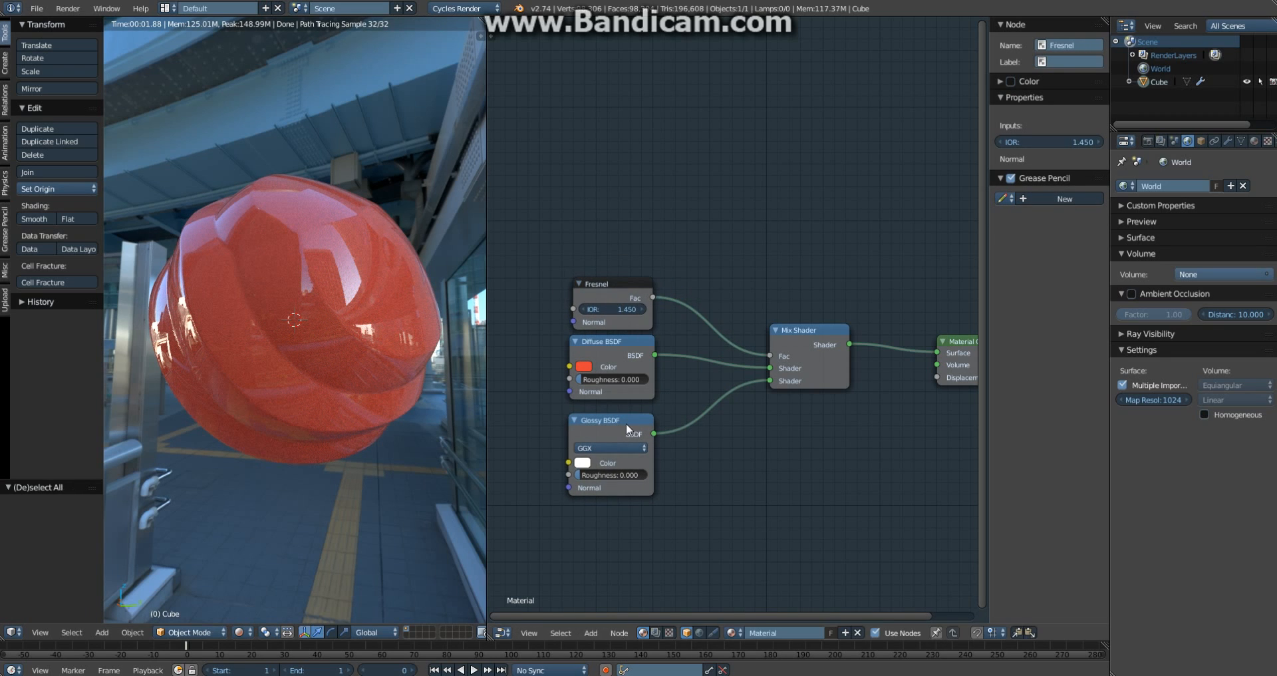
left_click_drag(626, 426, 625, 421)
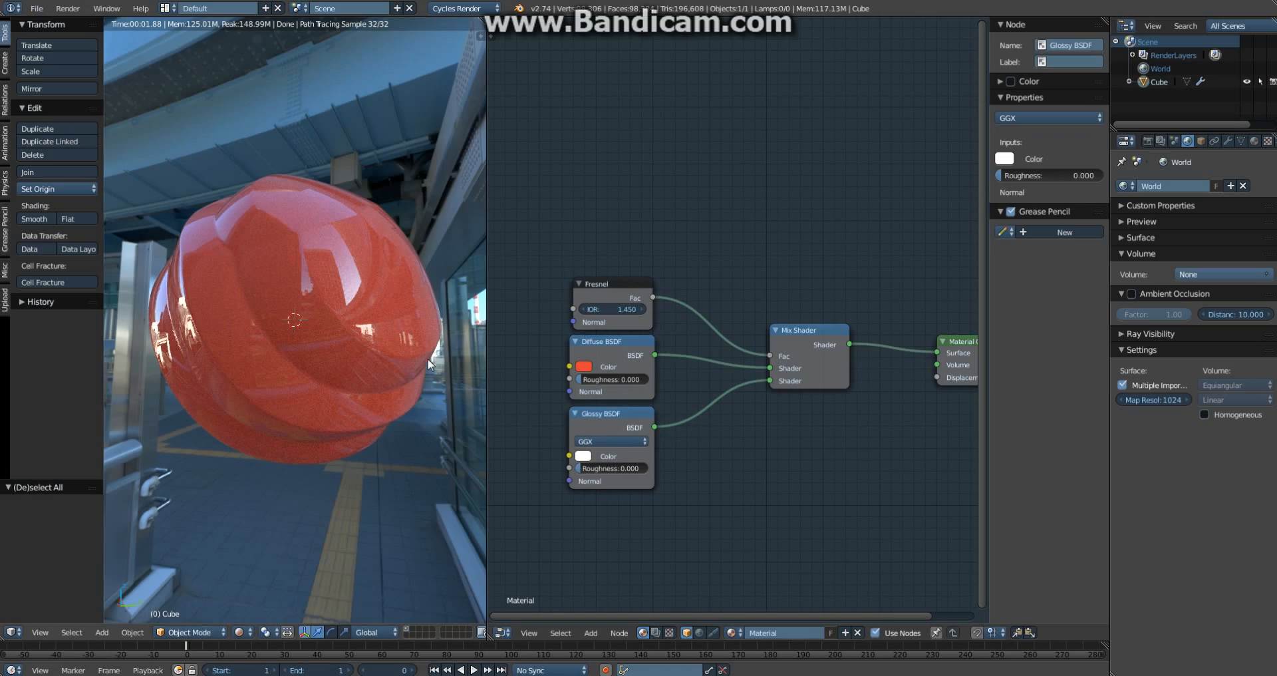
middle_click_drag(421, 360, 406, 326)
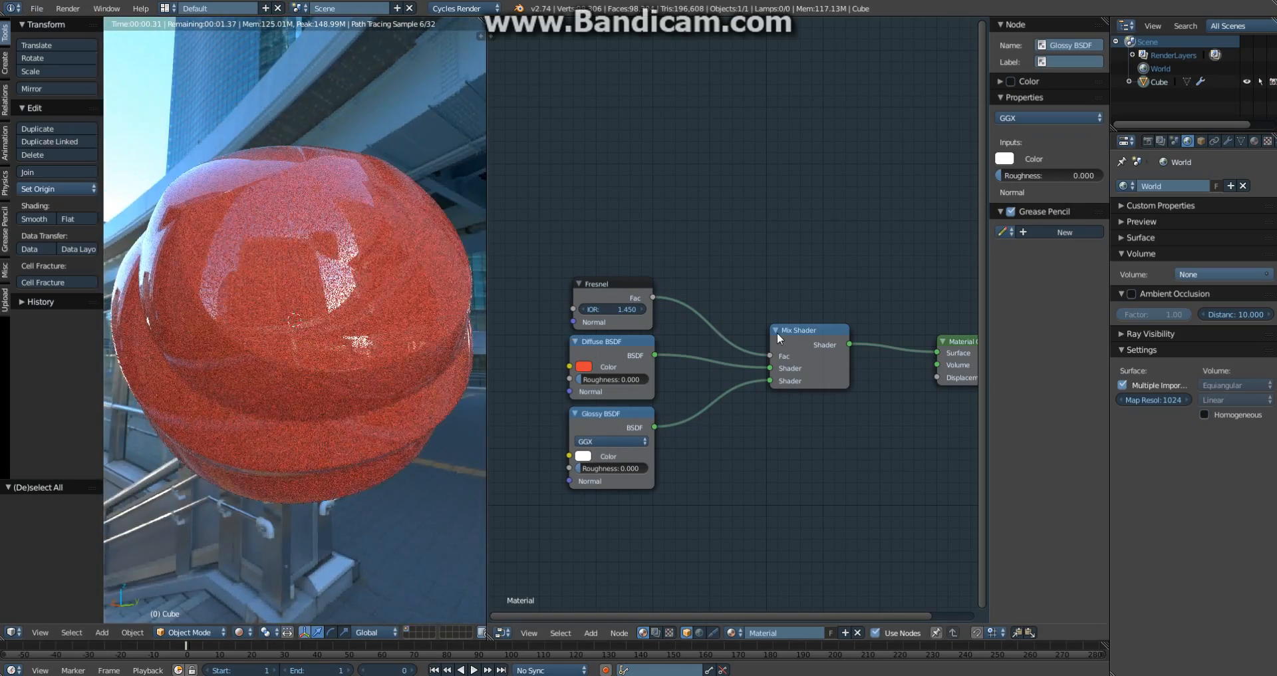
Step: Move the Mix Shader closer to the shaders feeding it, and shift all four nodes together toward Material Output
left_click_drag(779, 338, 708, 325)
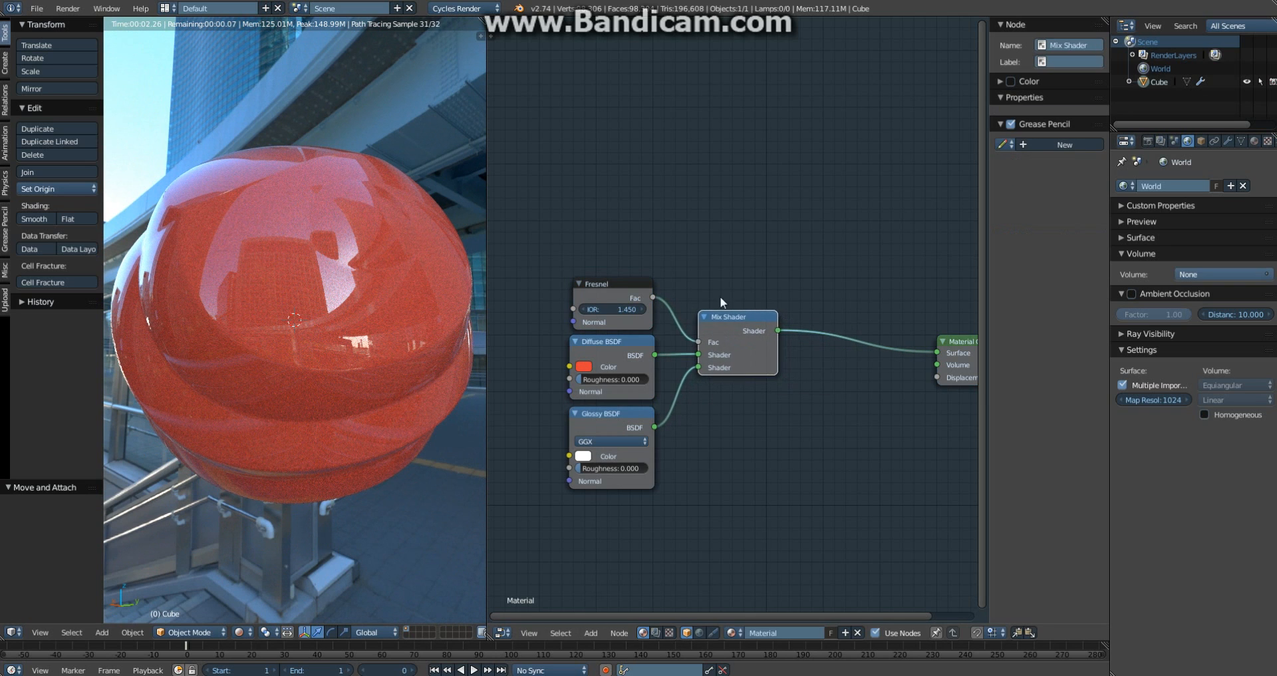
left_click_drag(572, 231, 747, 454)
key("g")
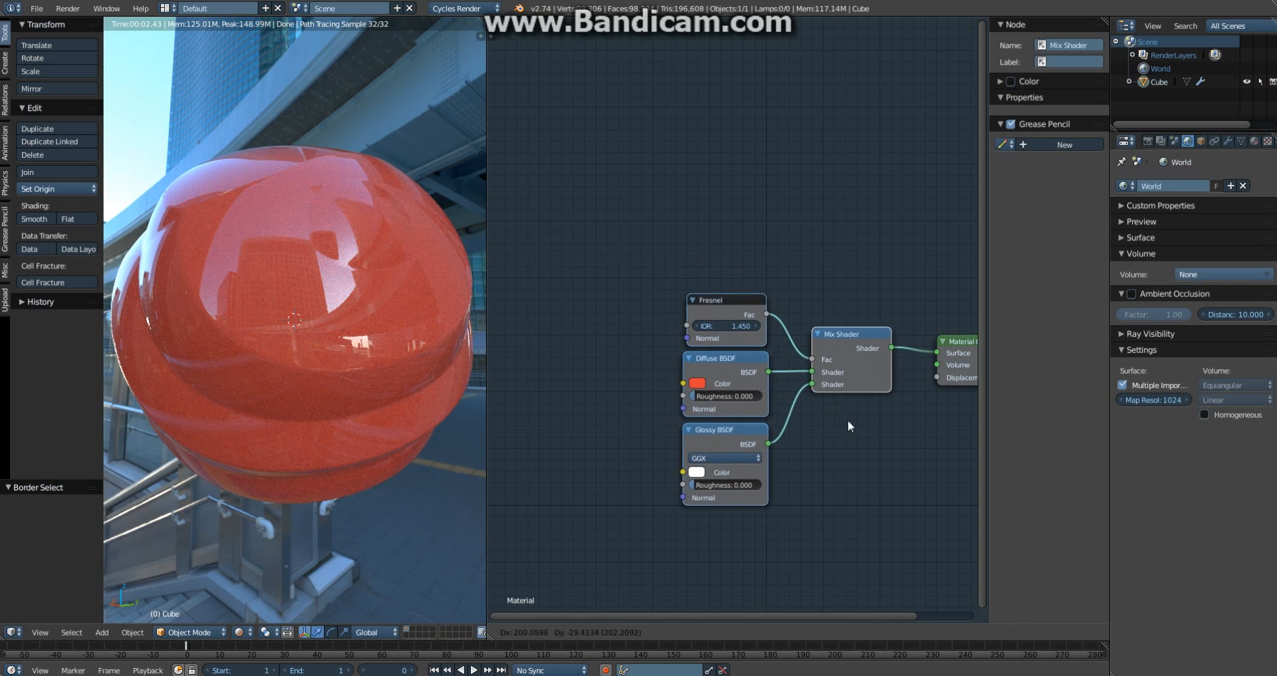
left_click(847, 420)
key("a")
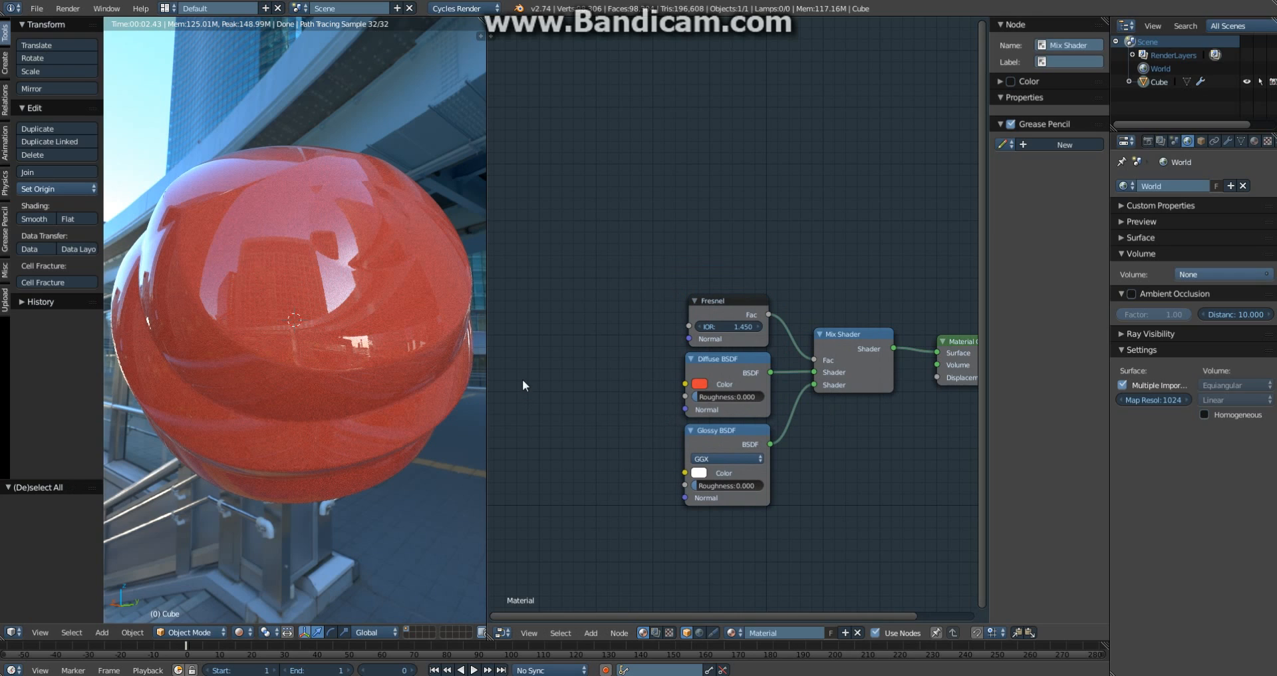
Step: Display the world's shader nodes and shift the Environment Texture node slightly away from the Background node
left_click(699, 633)
left_click(652, 347)
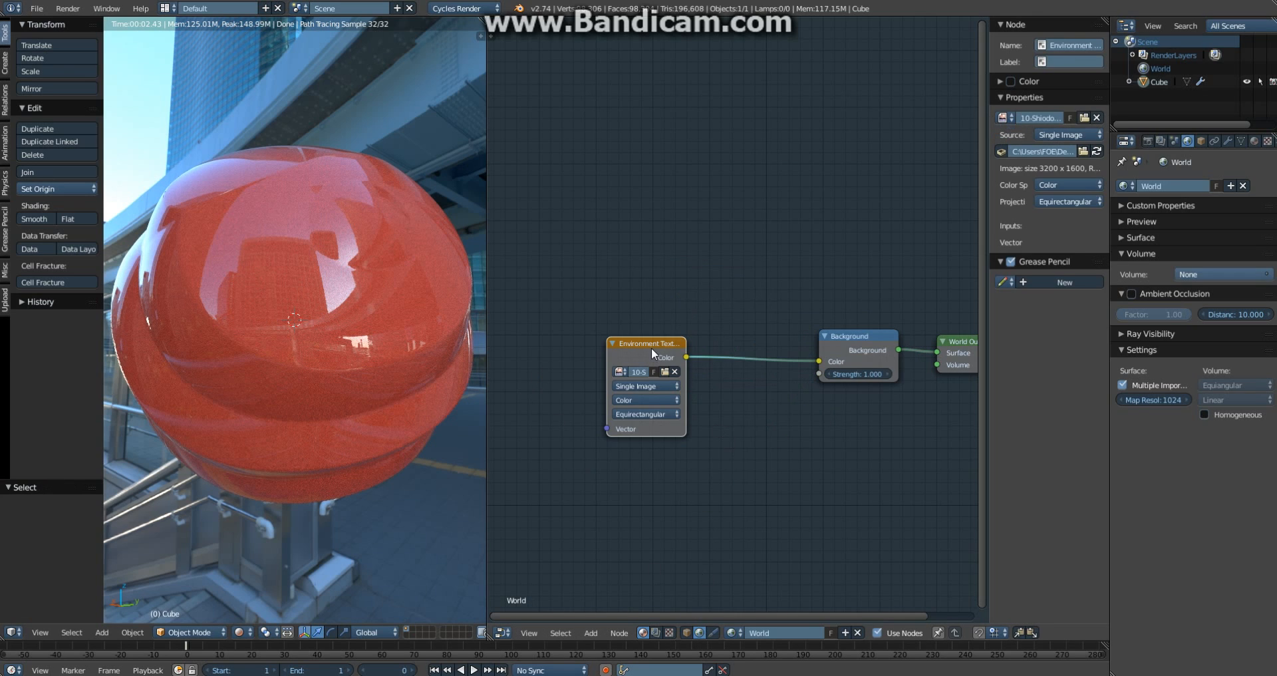
left_click_drag(651, 347, 646, 351)
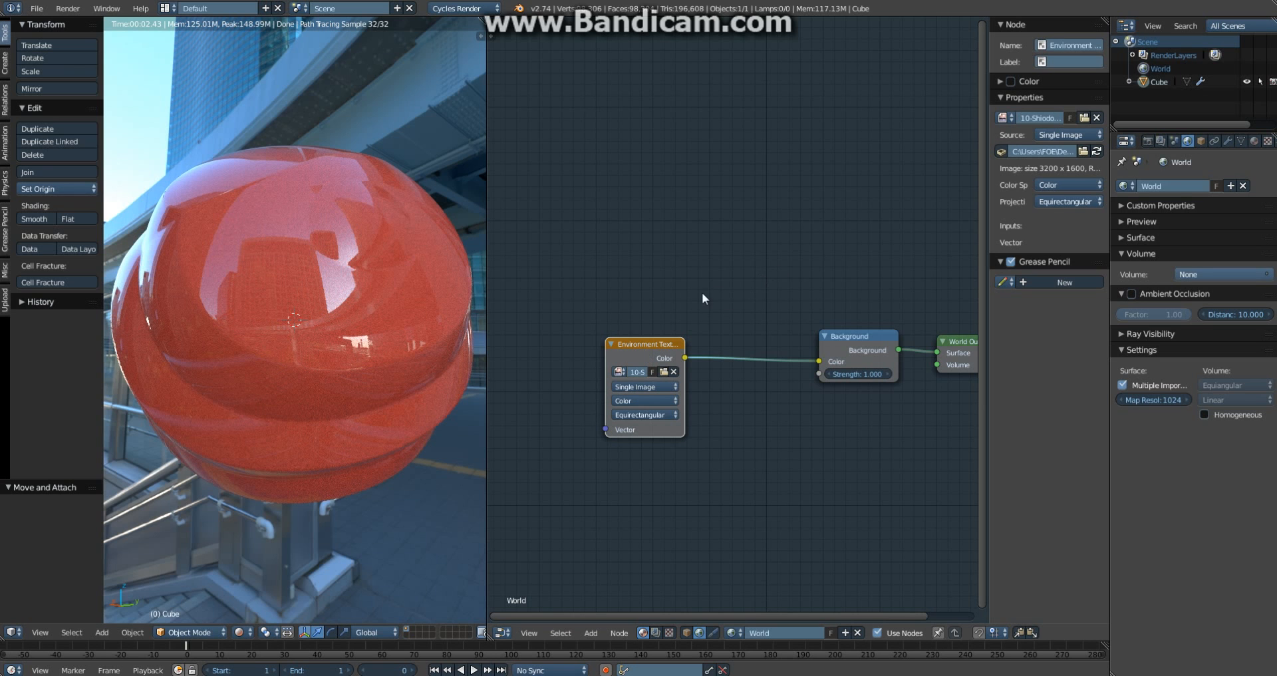
left_click_drag(662, 352, 655, 357)
key("a")
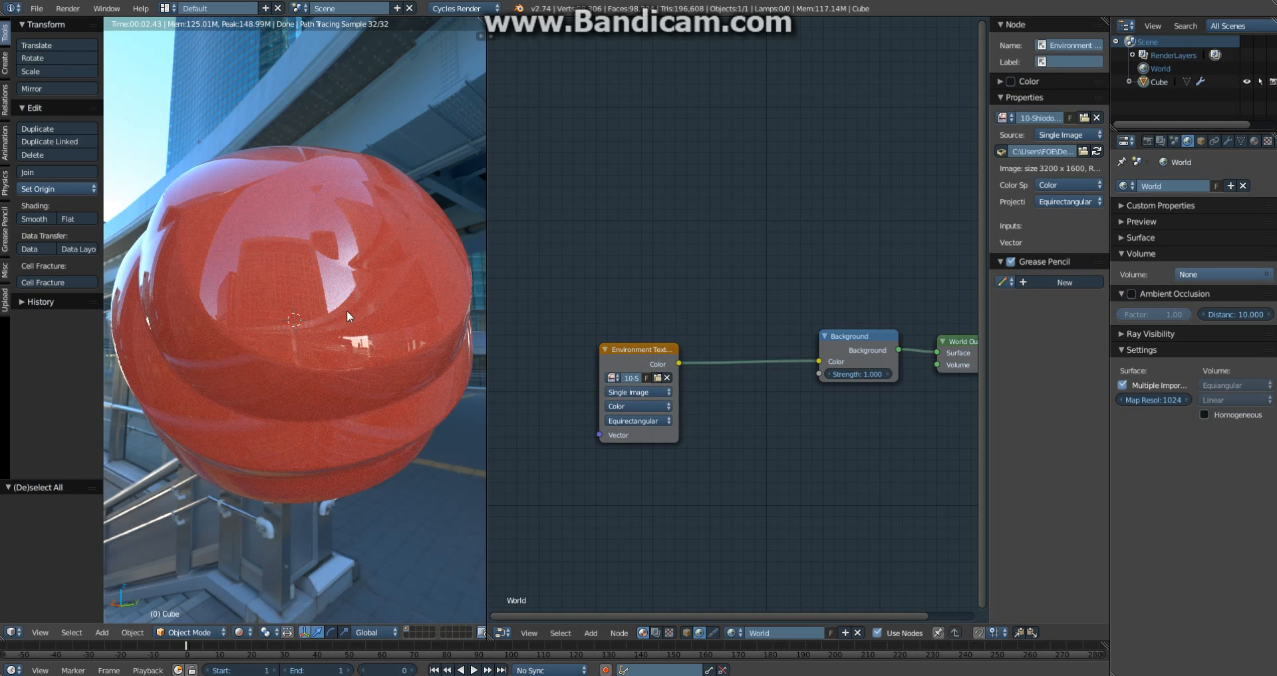
Step: Move the Environment Texture node farther from the Background node and place a duplicate directly above it
scroll(350, 310, "down", 3)
middle_click_drag(352, 308, 412, 329)
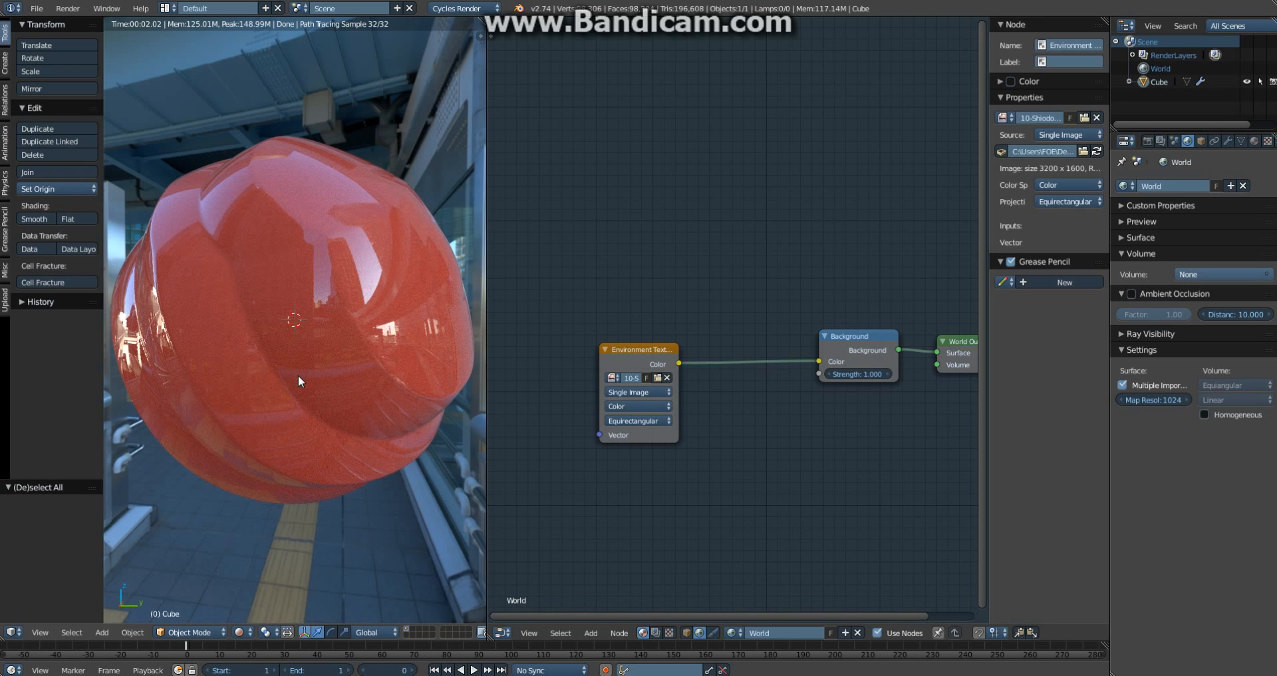
middle_click_drag(302, 375, 177, 178)
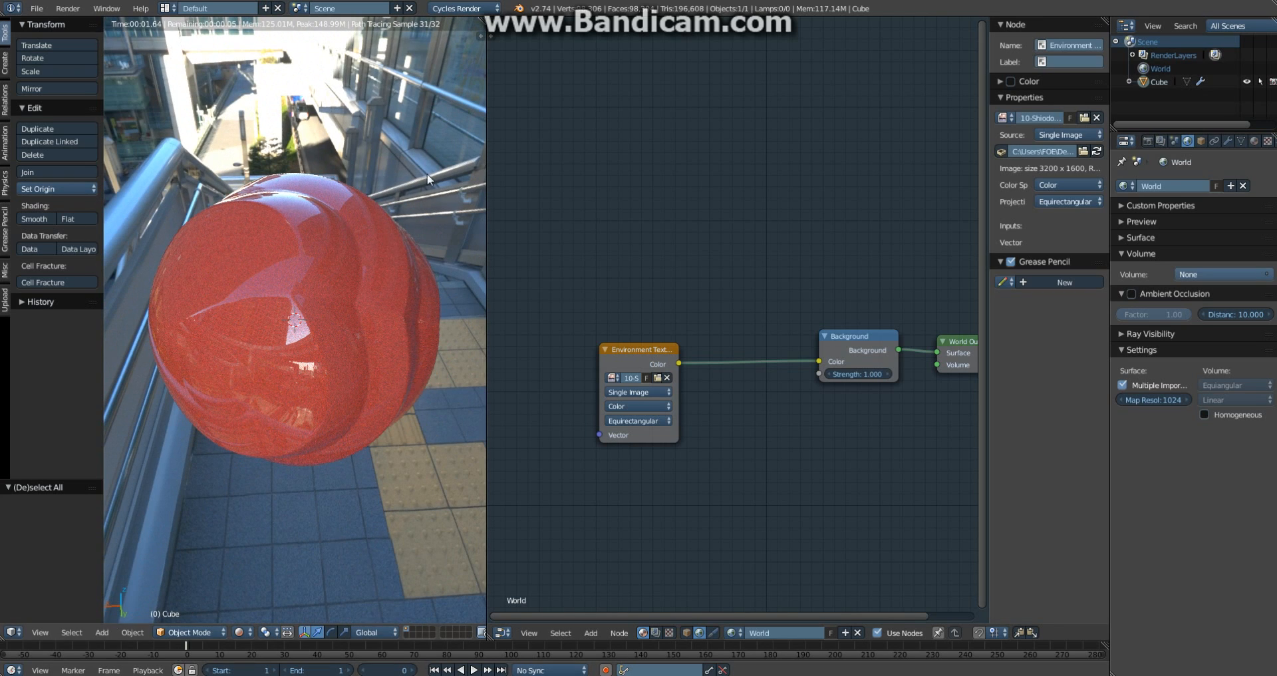
middle_click_drag(425, 398, 316, 134)
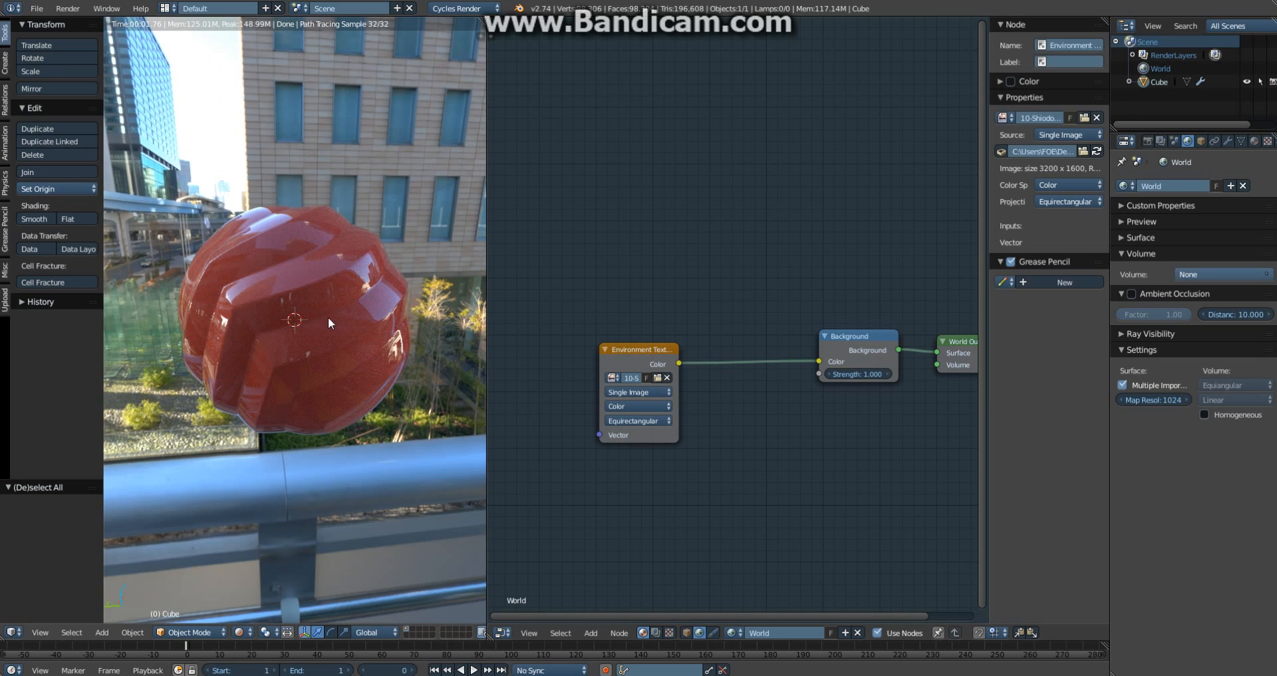
left_click(637, 355)
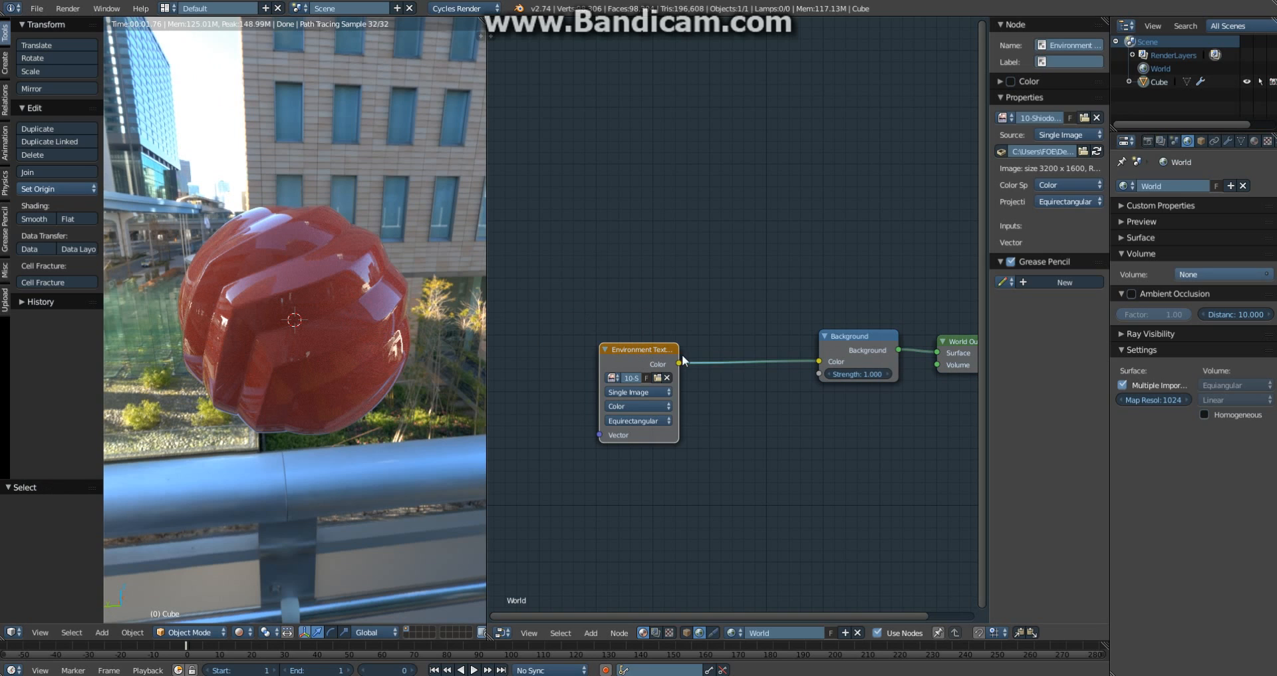
key("g")
left_click(582, 318)
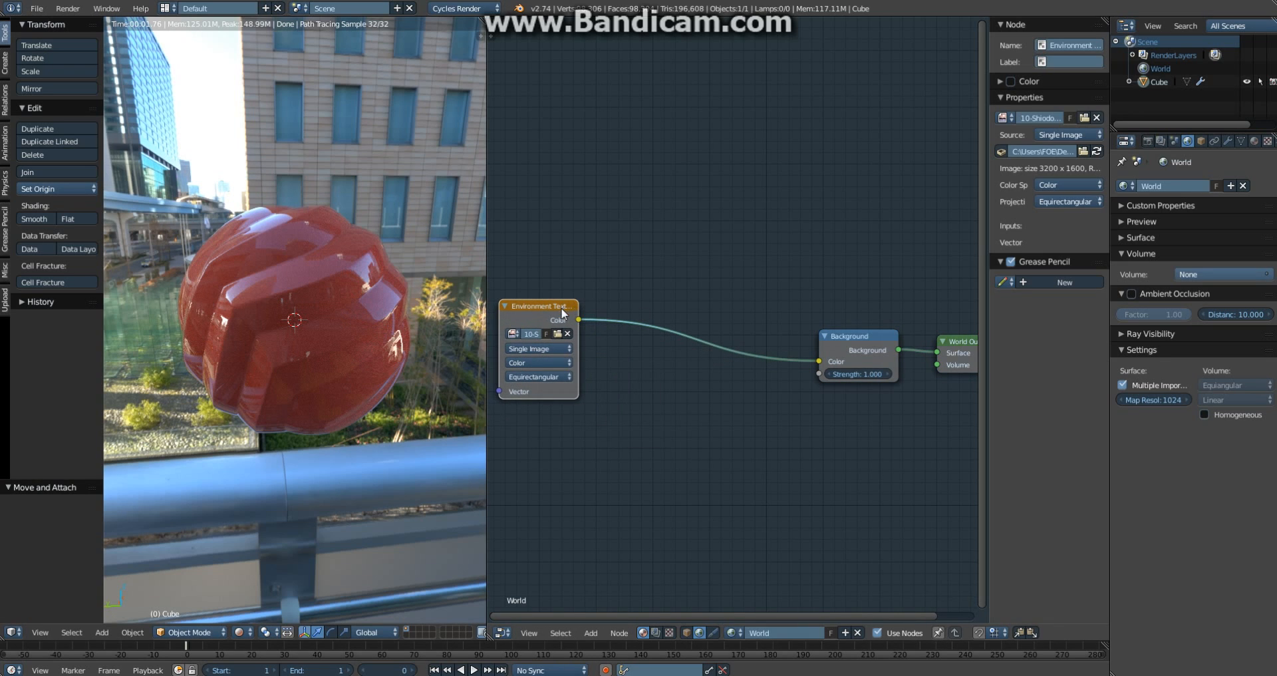
key("g")
left_click(579, 384)
key("shift+d")
left_click(586, 283)
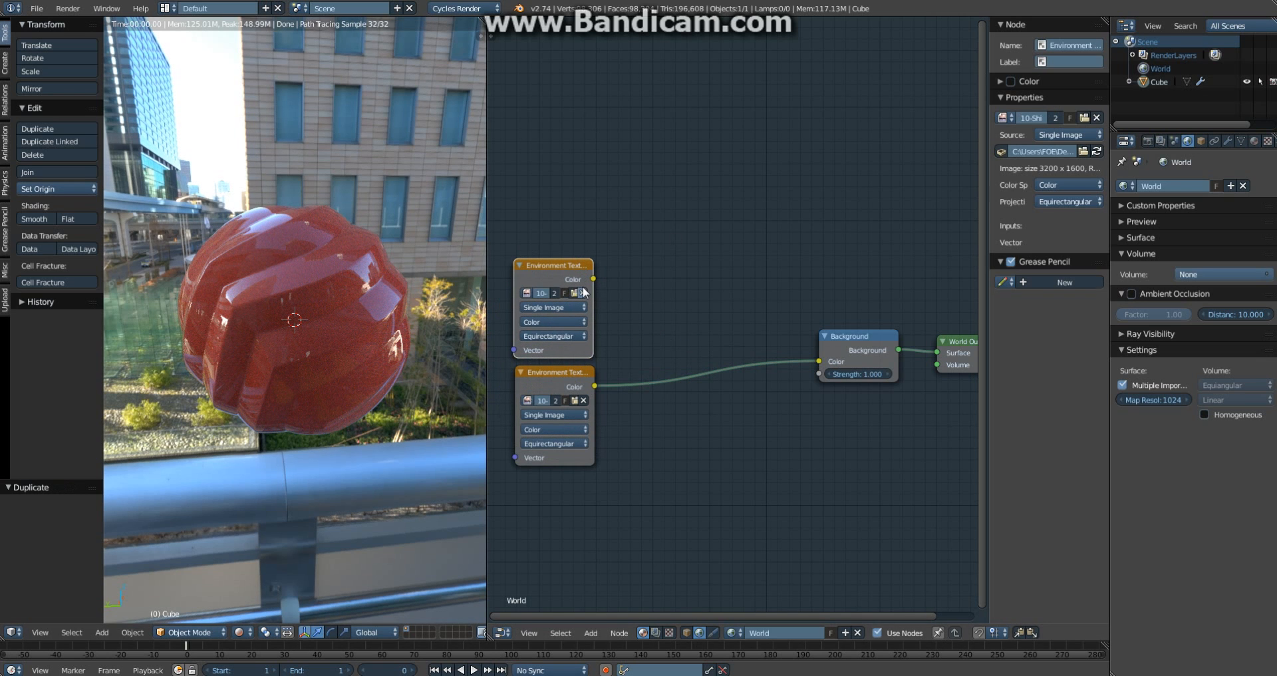
Step: Replace the duplicate node's image with 10-Shiodome_Stairs_Env.hdr from the HDRI Shiodome_Stairs folder
left_click(583, 293)
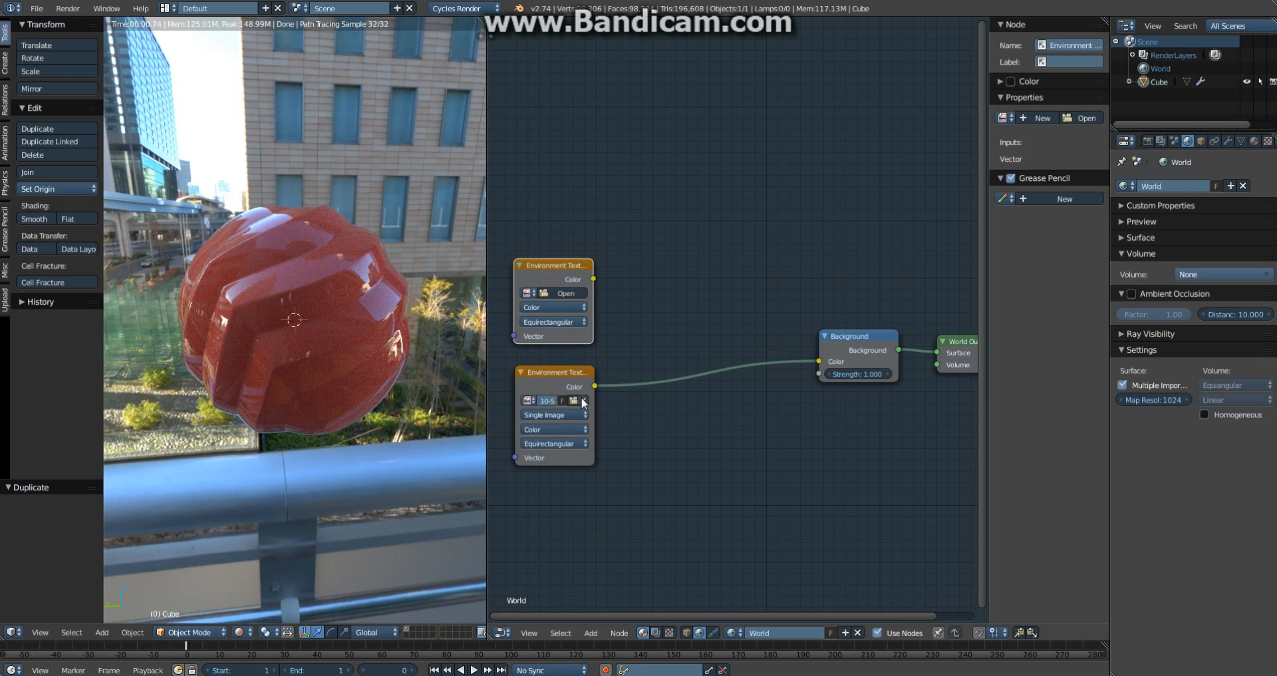
left_click(564, 296)
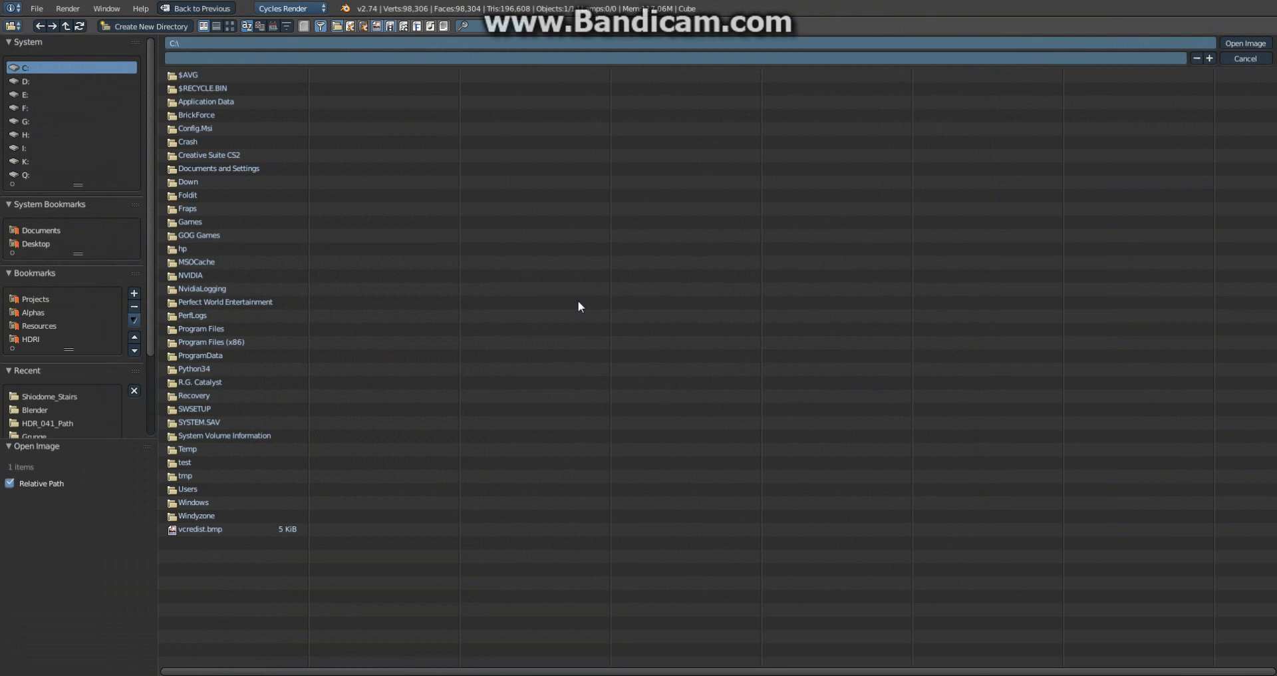
left_click(55, 336)
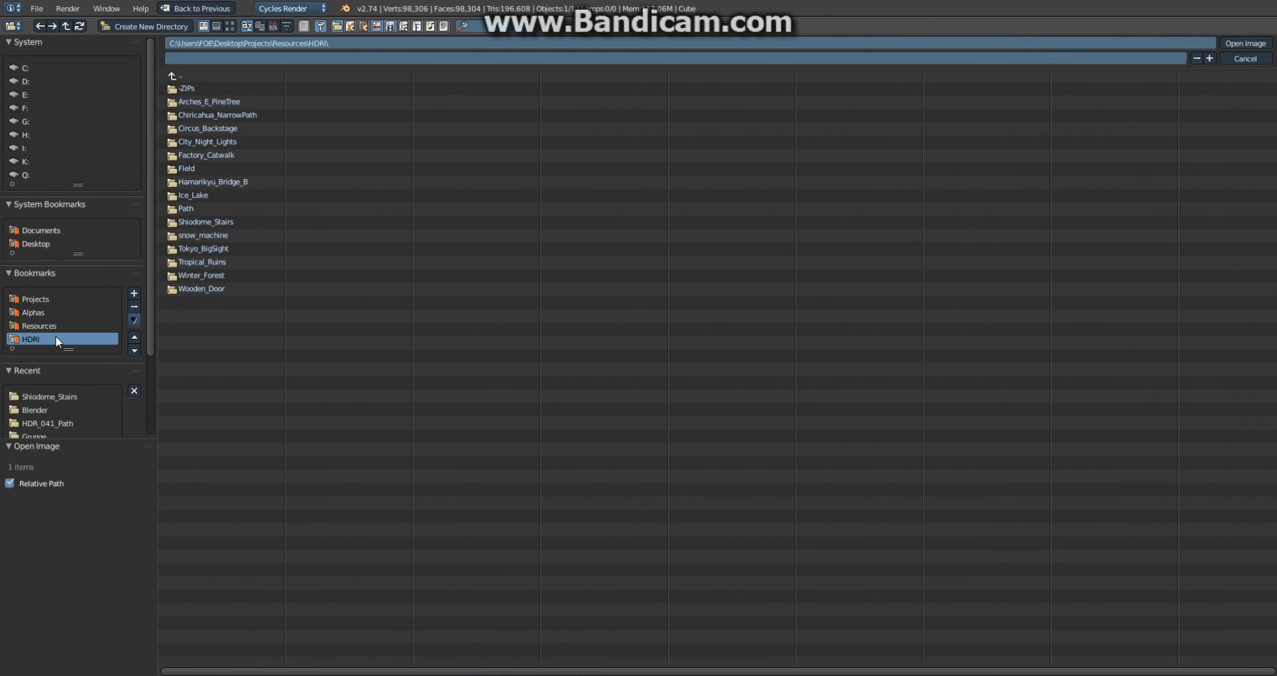
left_click(223, 225)
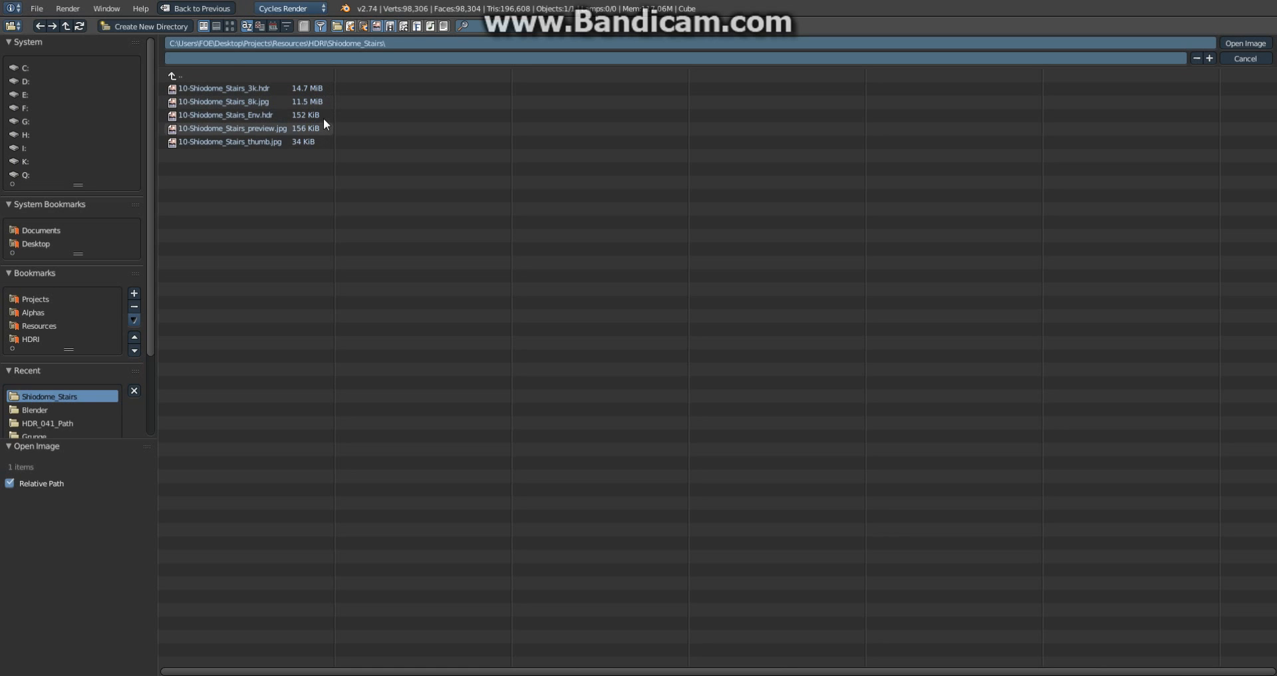
left_click(253, 117)
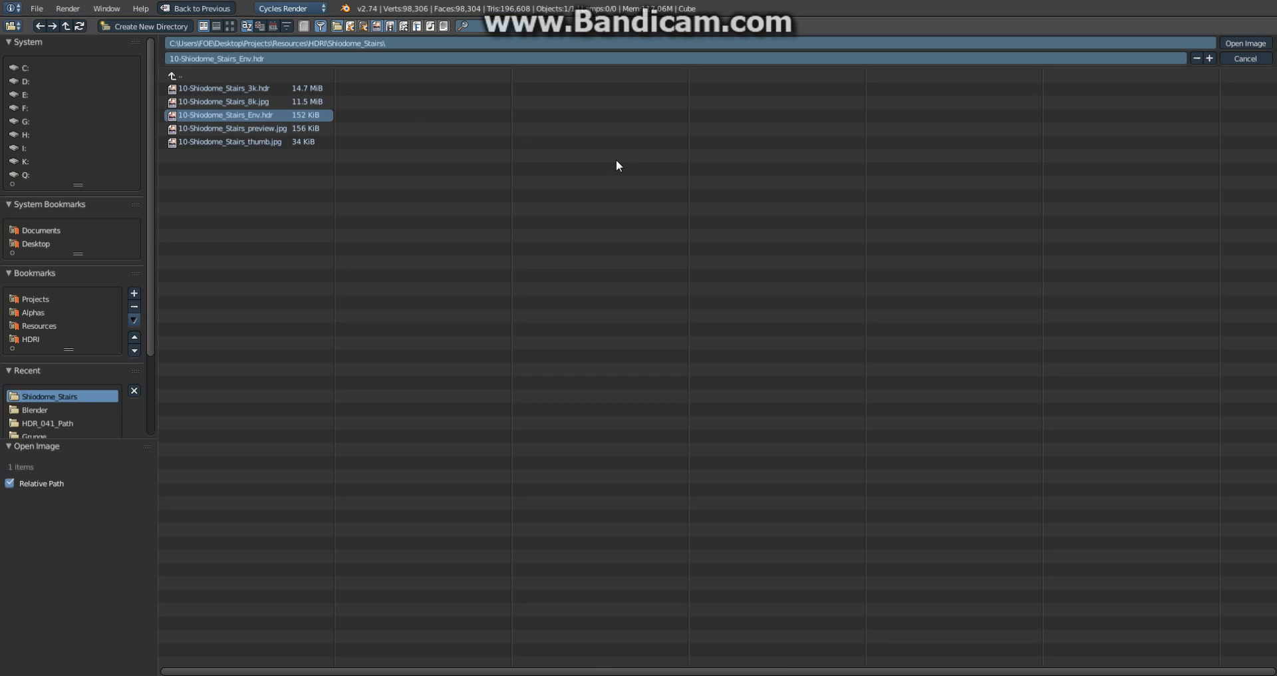
left_click(1245, 44)
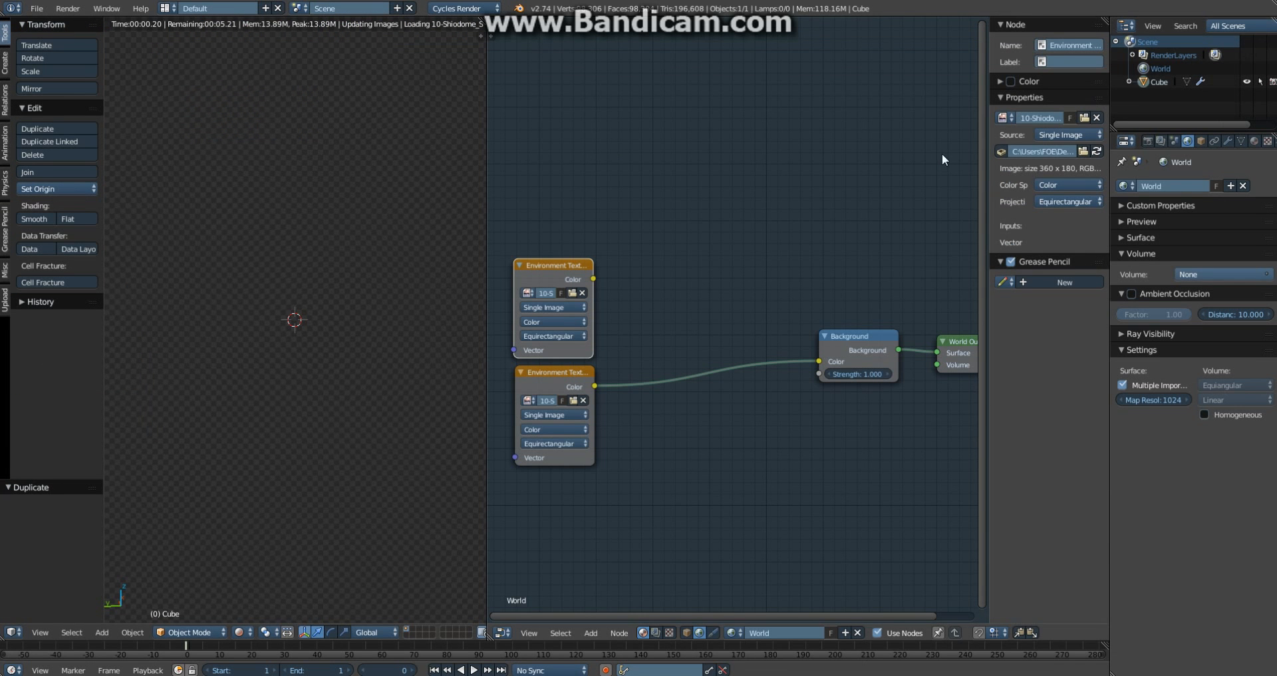
Step: Link the upper Environment Texture's Color output to the Background's Color input and check the sphere's lighting from several angles
left_click_drag(593, 279, 818, 360)
middle_click_drag(429, 381, 141, 381)
middle_click_drag(286, 378, 218, 365)
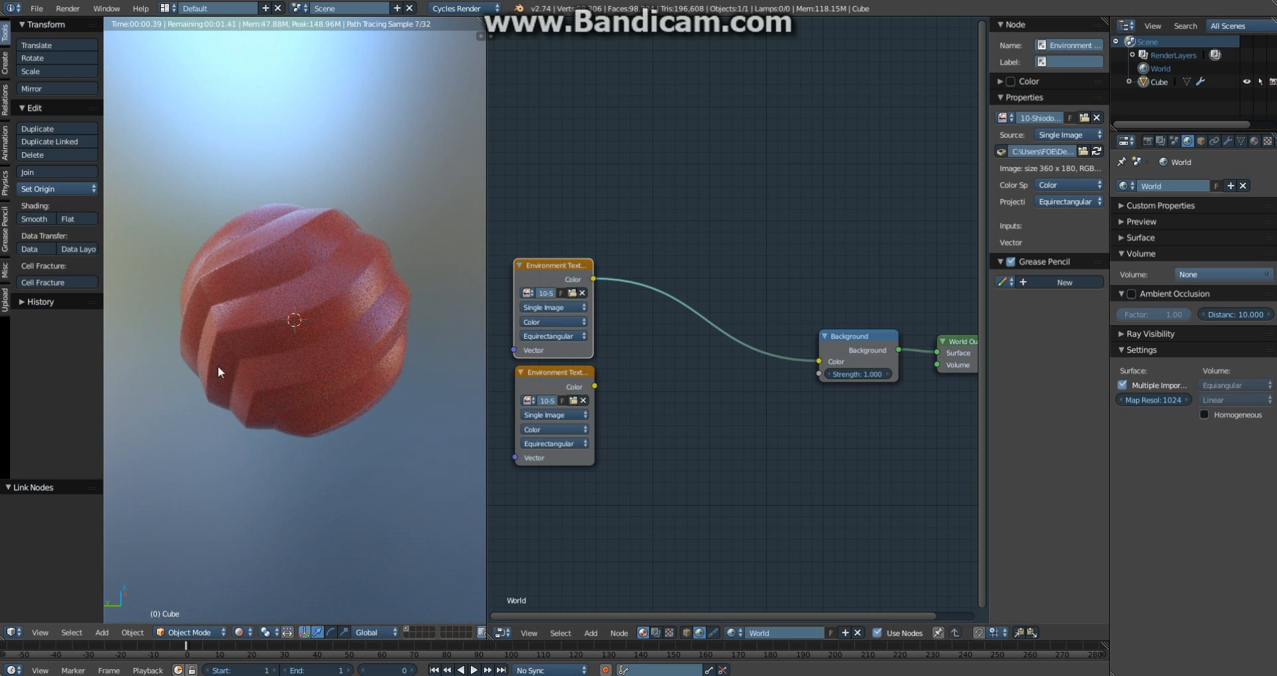
scroll(447, 406, "up", 1)
middle_click_drag(450, 390, 454, 364)
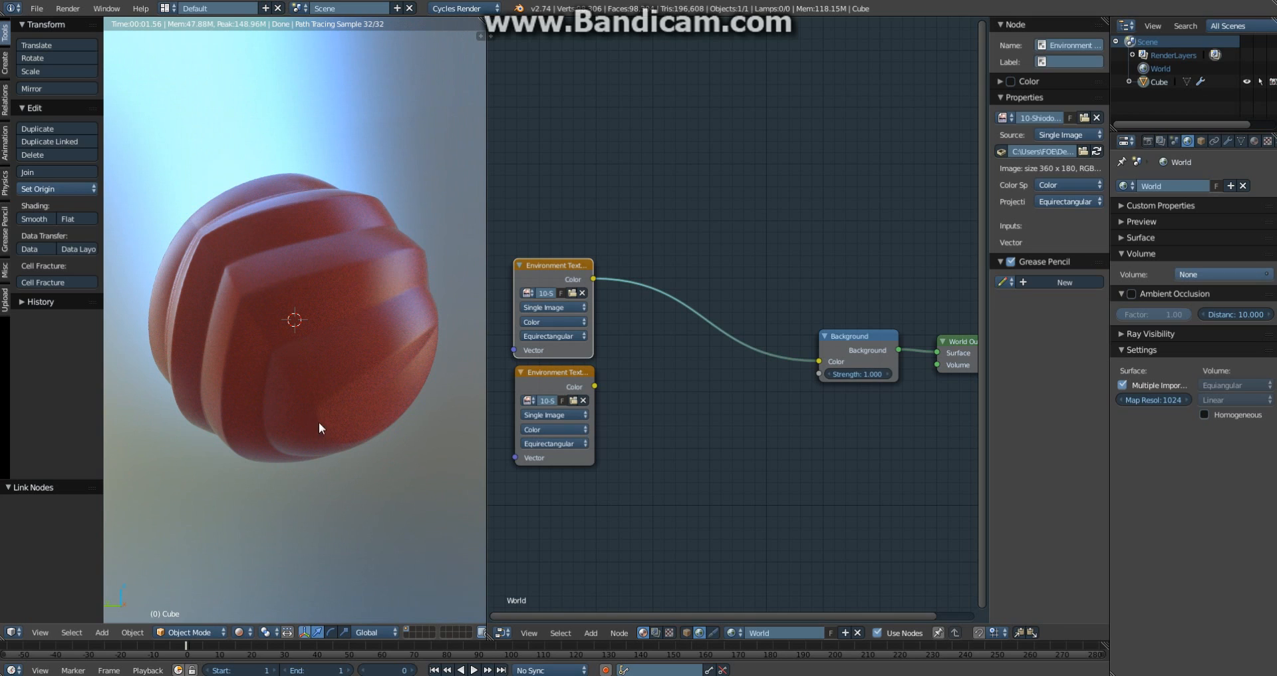
Step: Spread the two Environment Texture nodes apart vertically and align them one above the other
left_click(546, 271)
middle_click_drag(373, 352, 356, 233)
middle_click_drag(872, 313, 1004, 307)
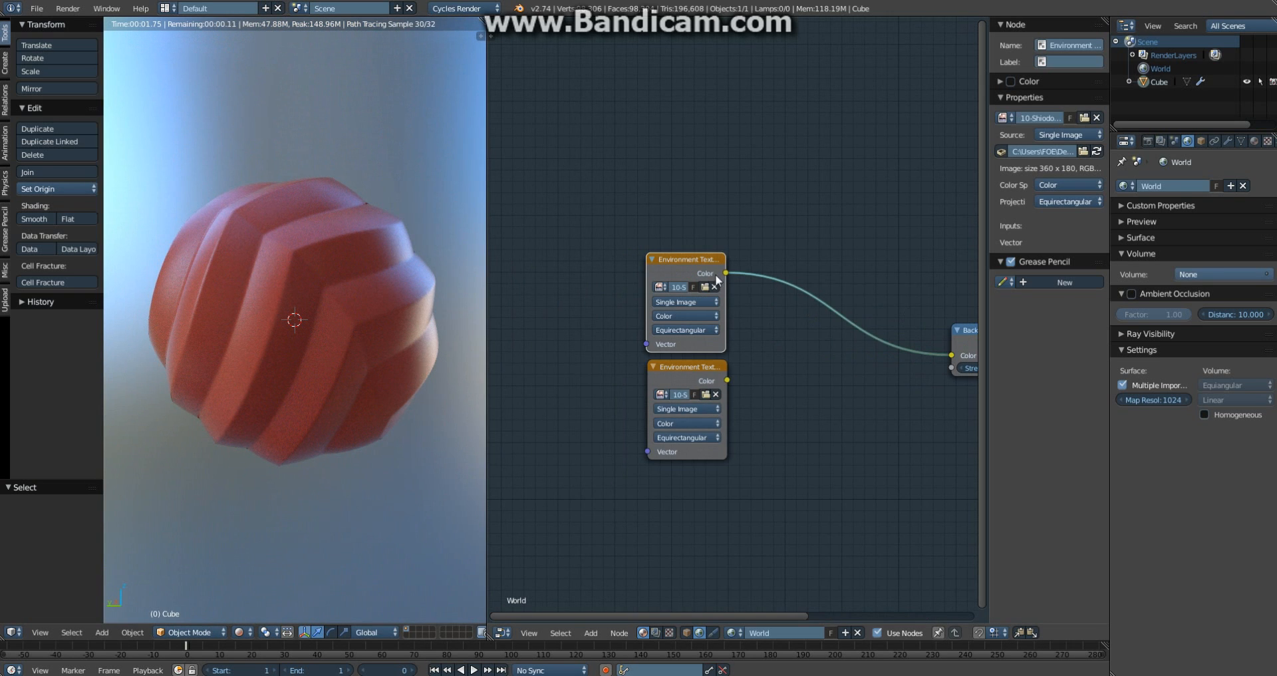
left_click_drag(689, 258, 661, 248)
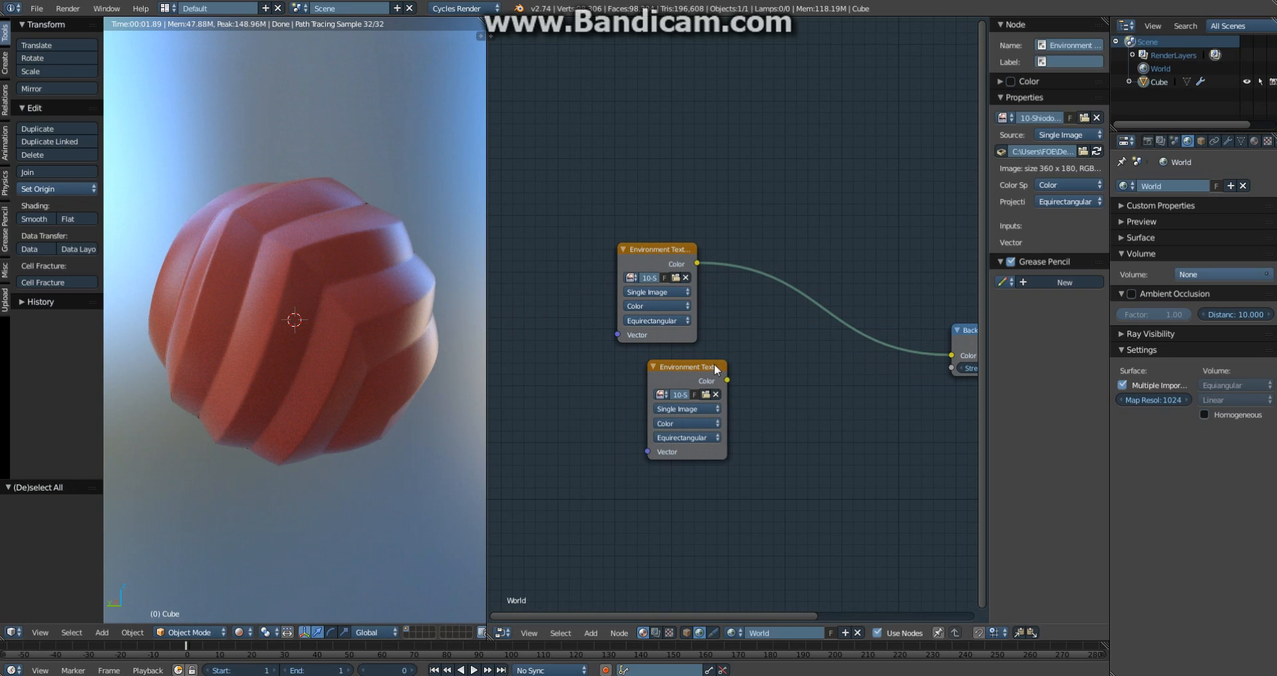
left_click_drag(715, 367, 680, 380)
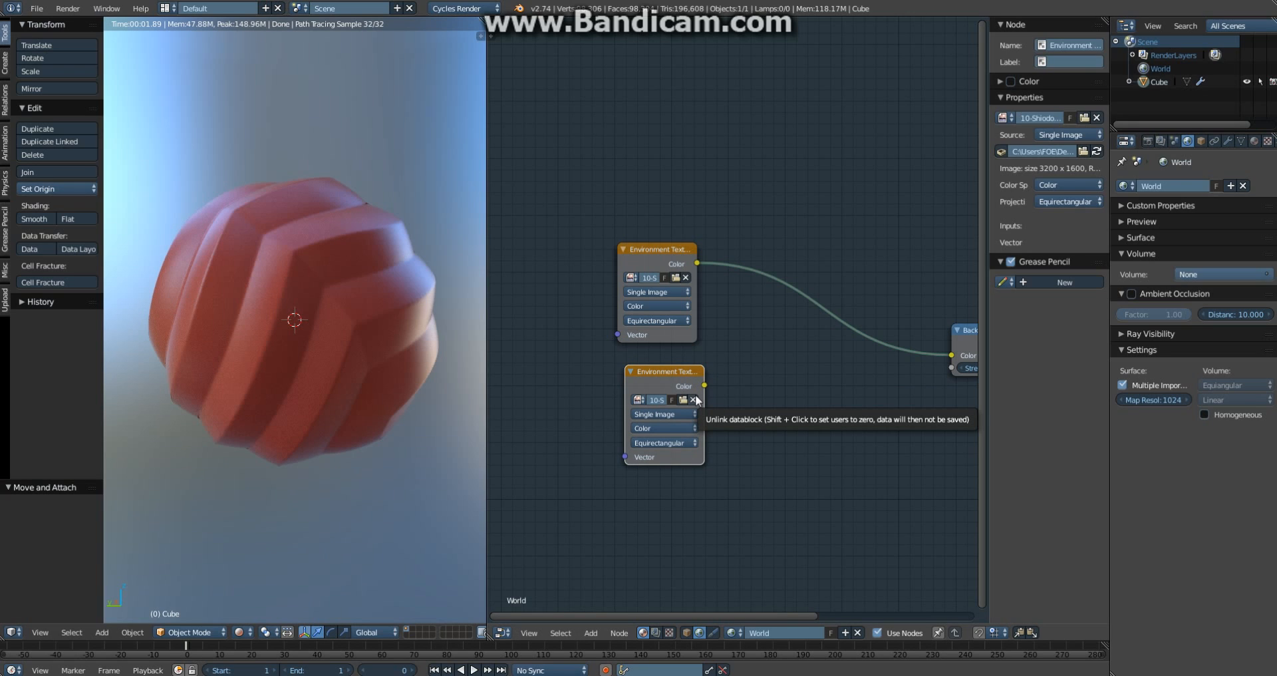
key("g")
left_click(716, 326)
Step: Preview the lower and upper environment textures alternately in the render, and return the output to the Background node
left_click_drag(695, 384, 952, 355)
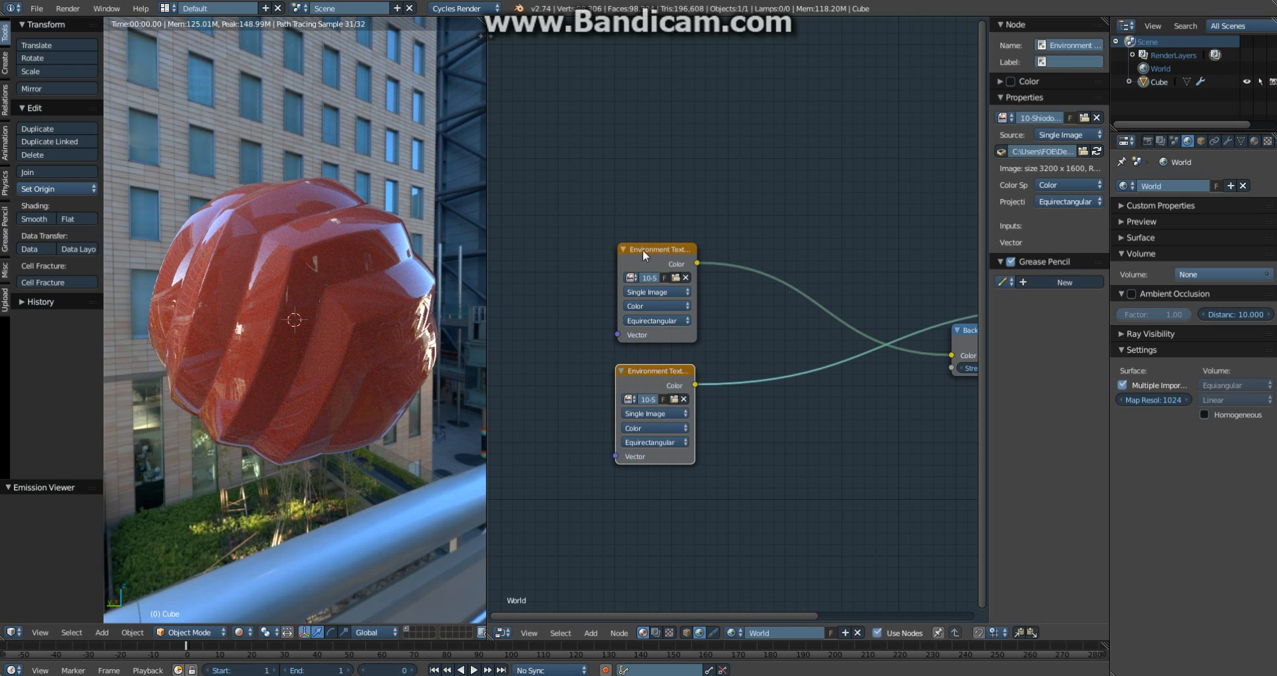
left_click(646, 250, "ctrl+shift")
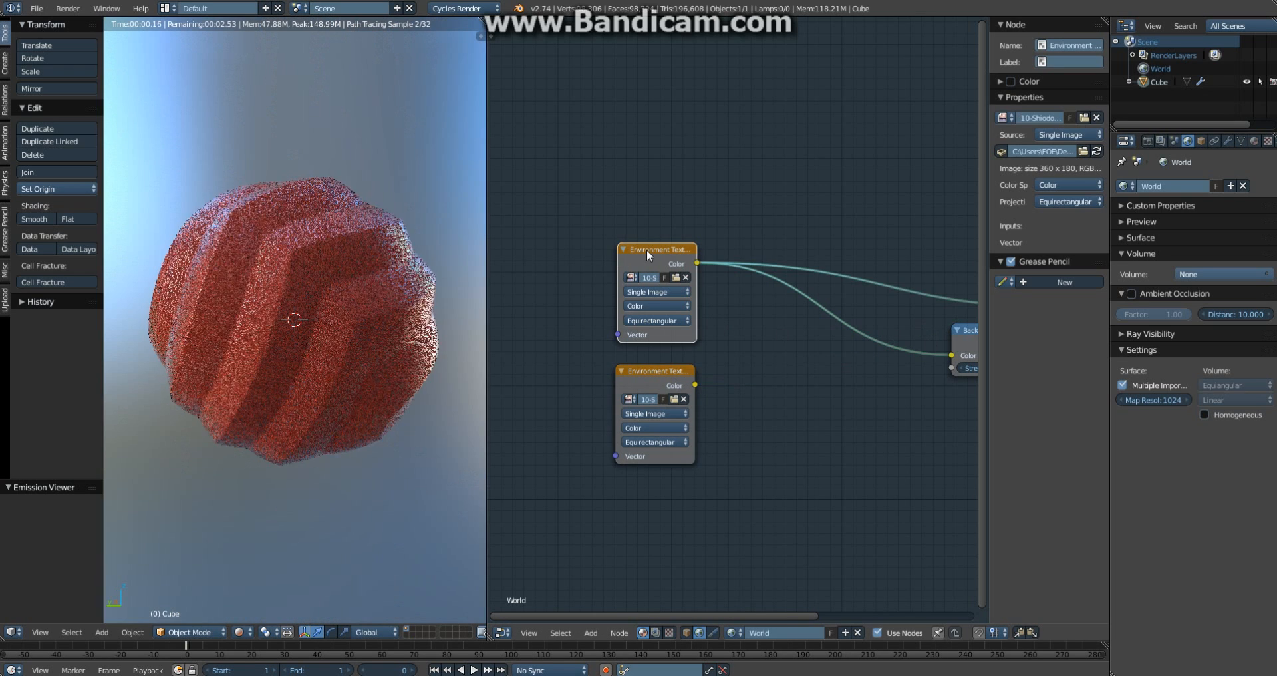
left_click(679, 379, "ctrl+shift")
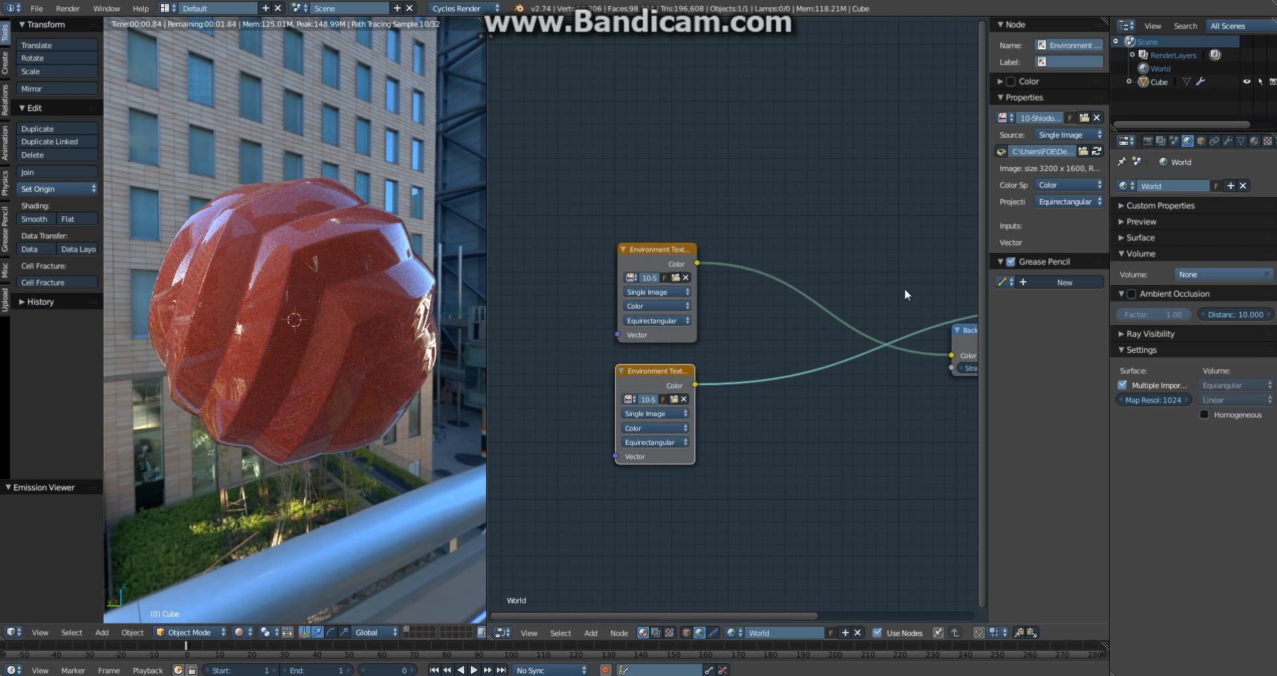
middle_click_drag(871, 335, 814, 329)
left_click(940, 330, "ctrl+shift")
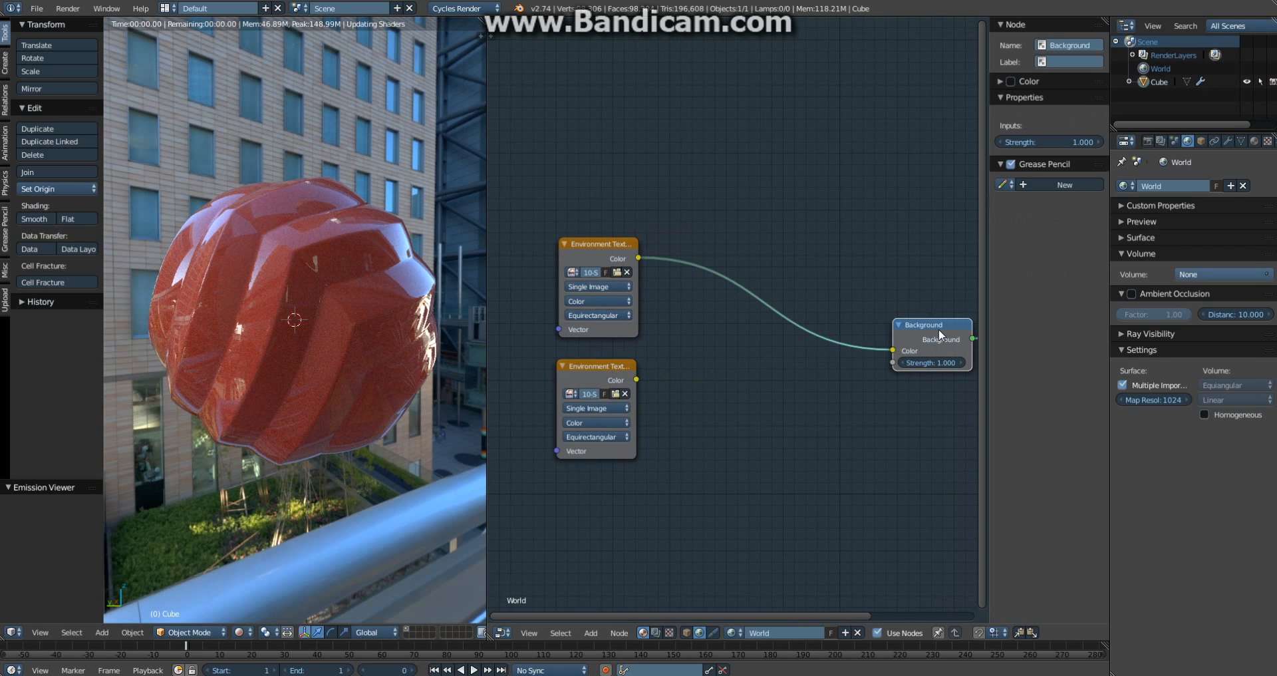
Step: Insert a color Mix node between the upper Environment Texture and Background, and link the lower texture's Color to its Color2 input
key("shift+a")
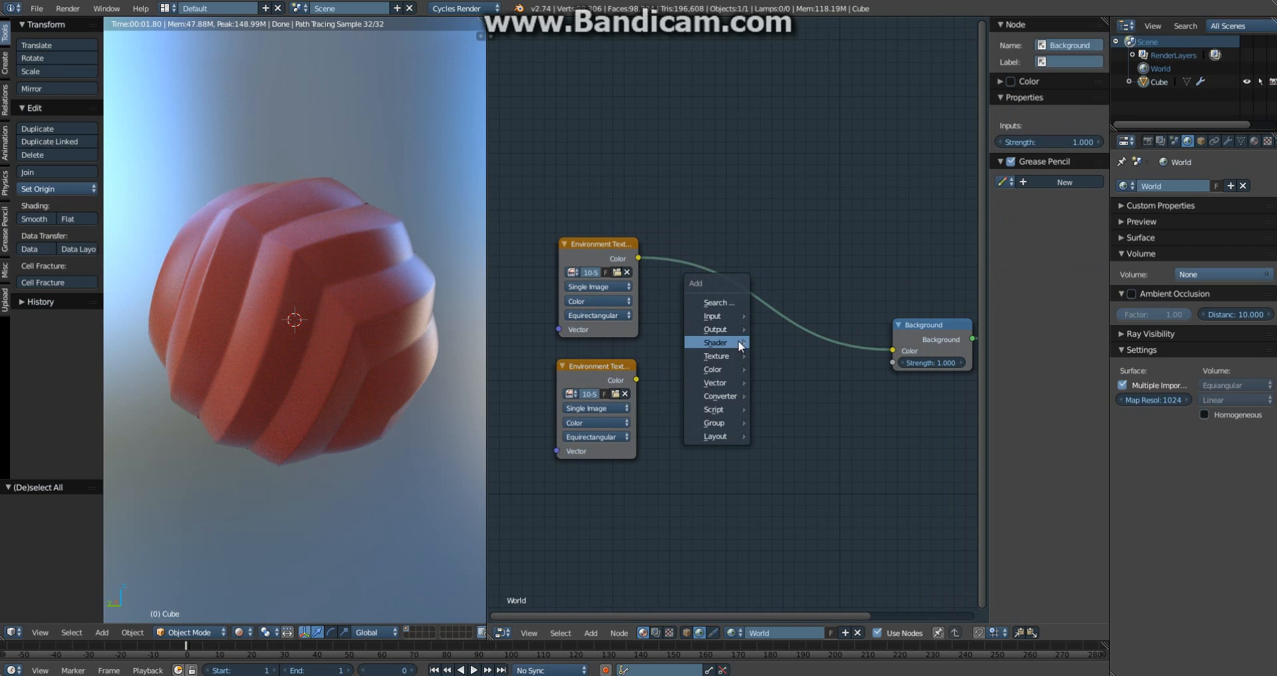
mouse_move(732, 343)
left_click(792, 362)
left_click(701, 251)
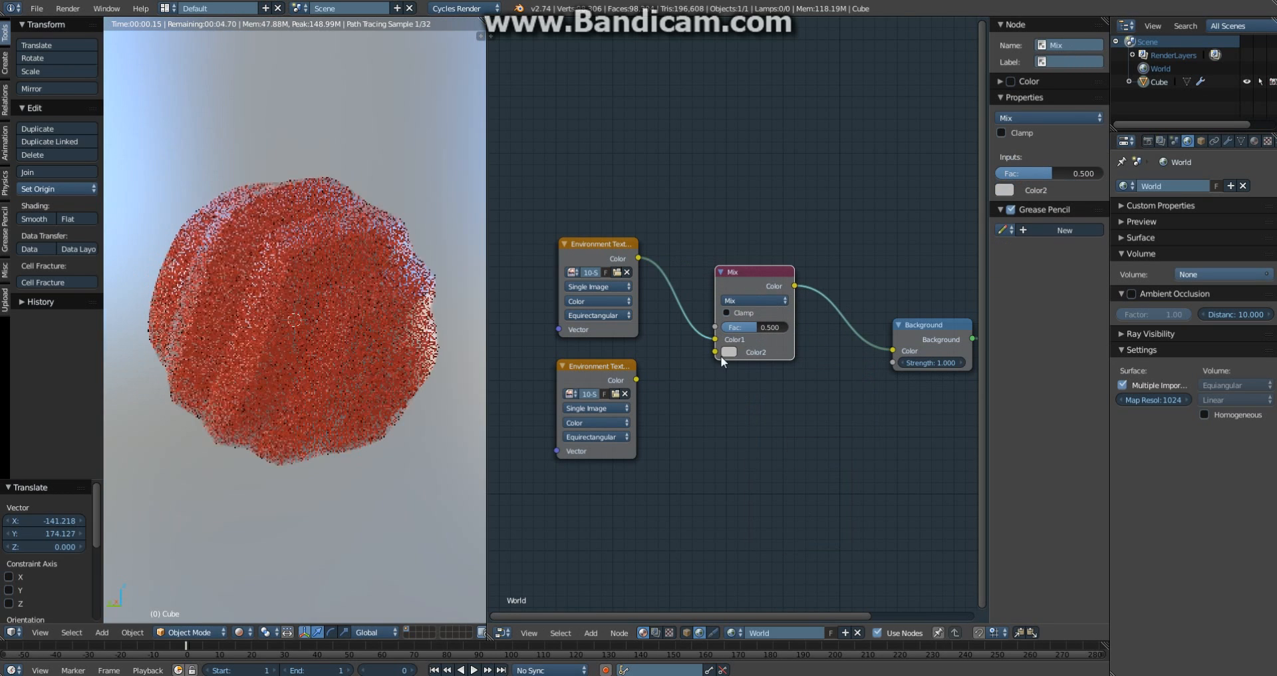
left_click_drag(716, 352, 636, 378)
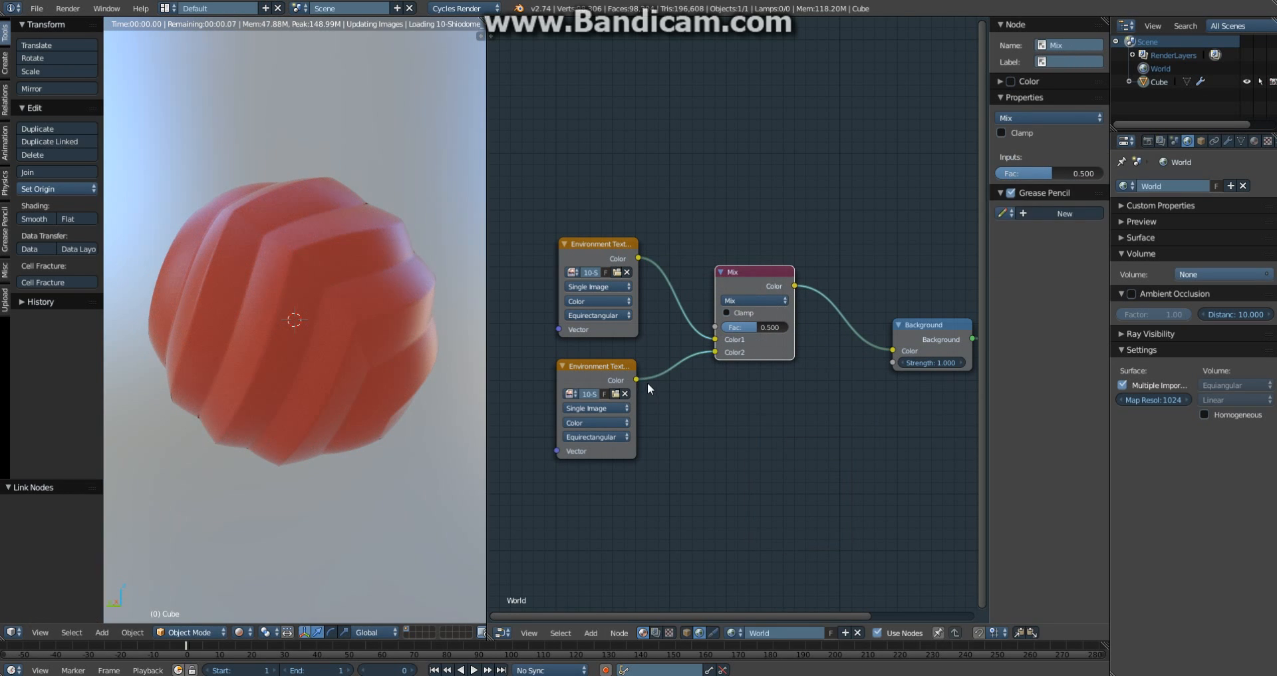
middle_click_drag(373, 250, 312, 279)
Step: Add a Light Path node above the two Environment Texture nodes
middle_click_drag(778, 117, 912, 224)
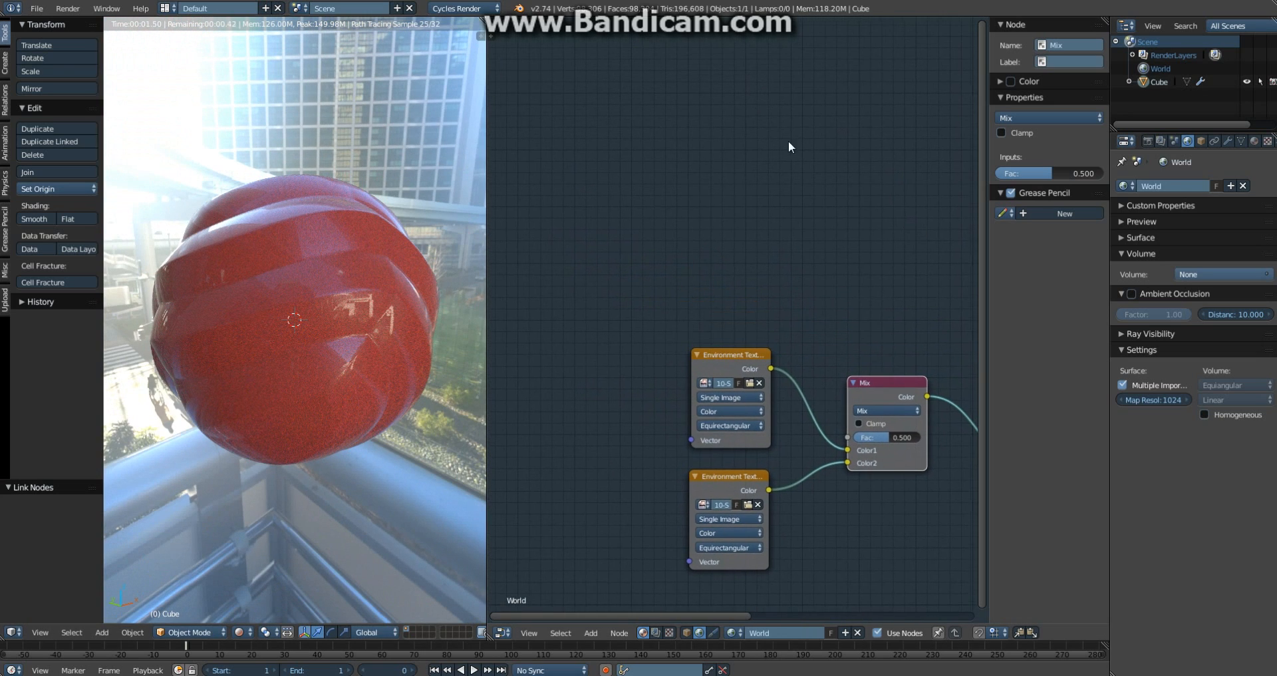
key("shift+a")
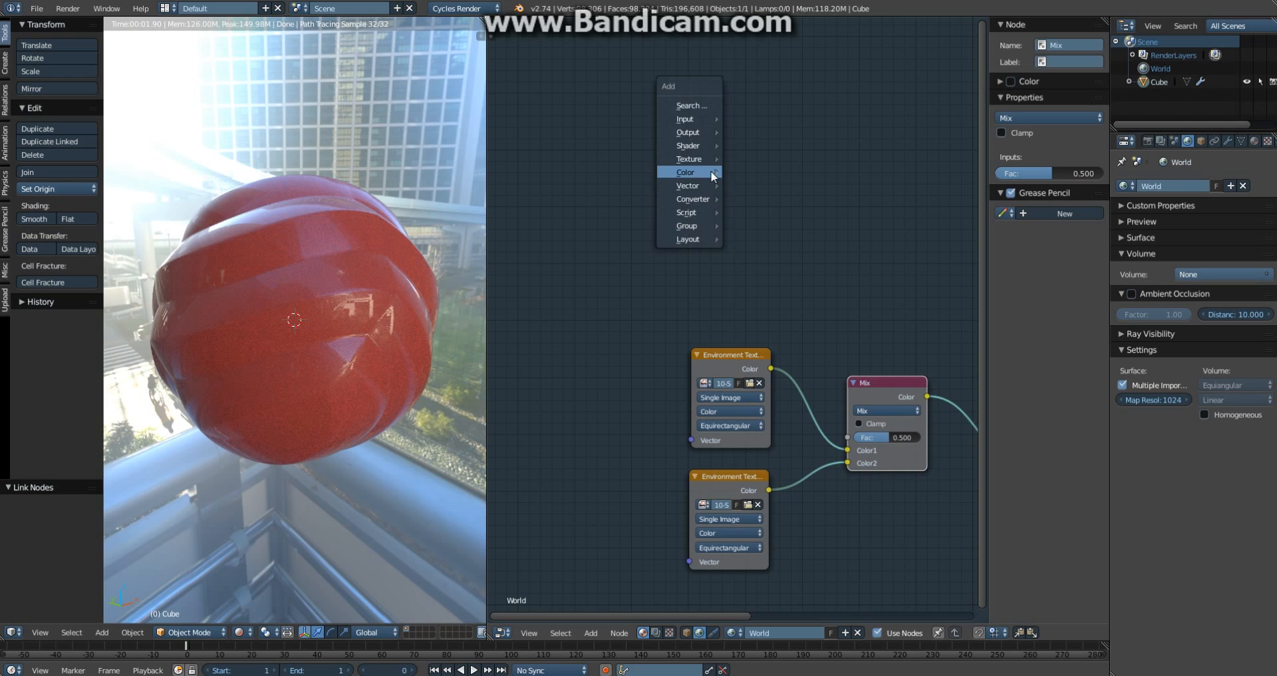
mouse_move(688, 117)
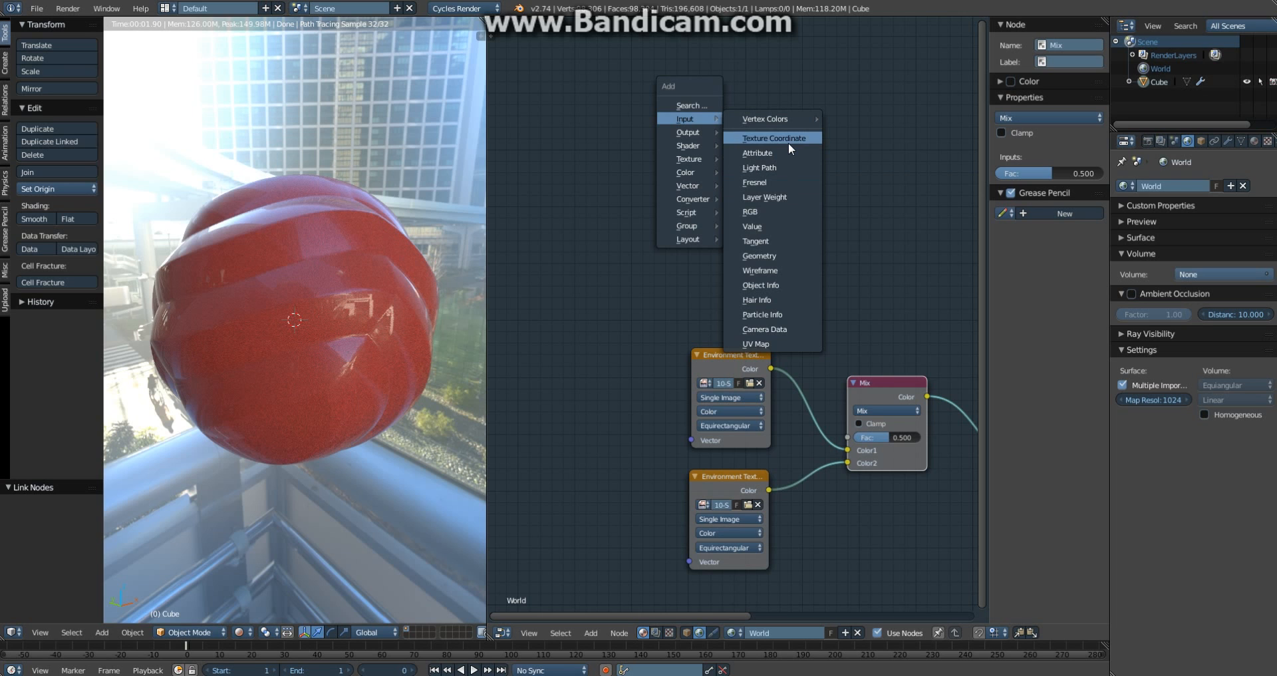
left_click(777, 167)
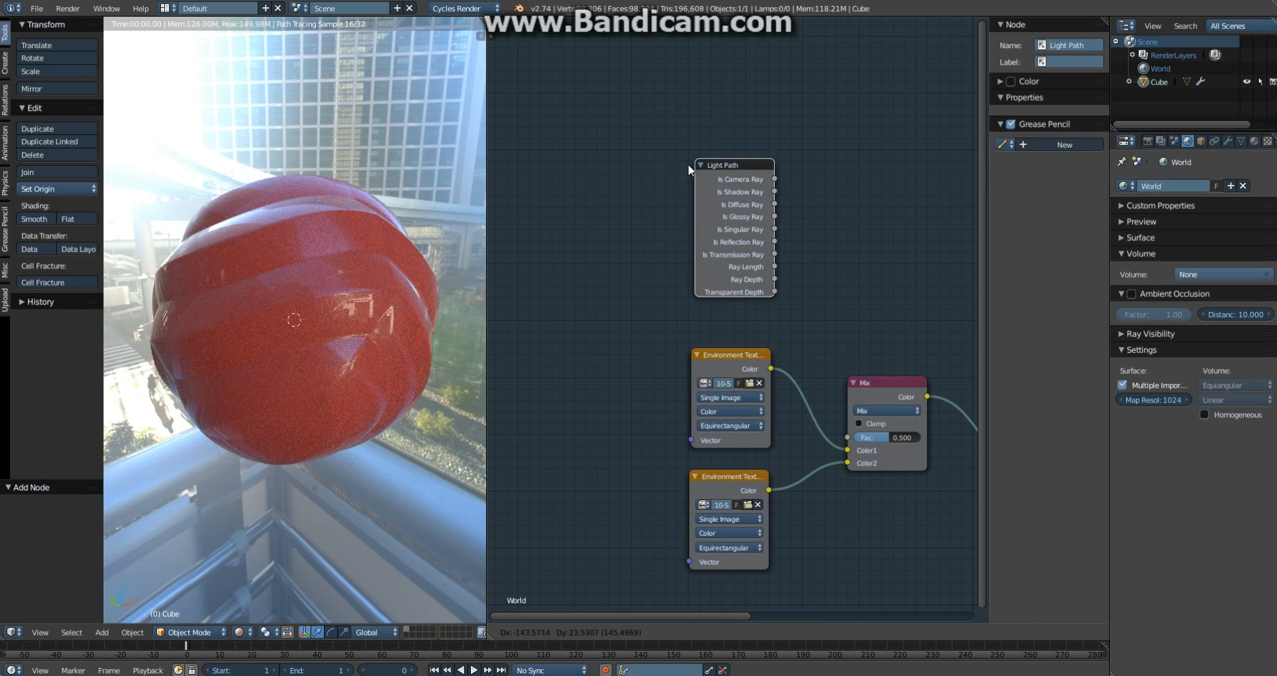
left_click(685, 167)
middle_click_drag(778, 252, 737, 238)
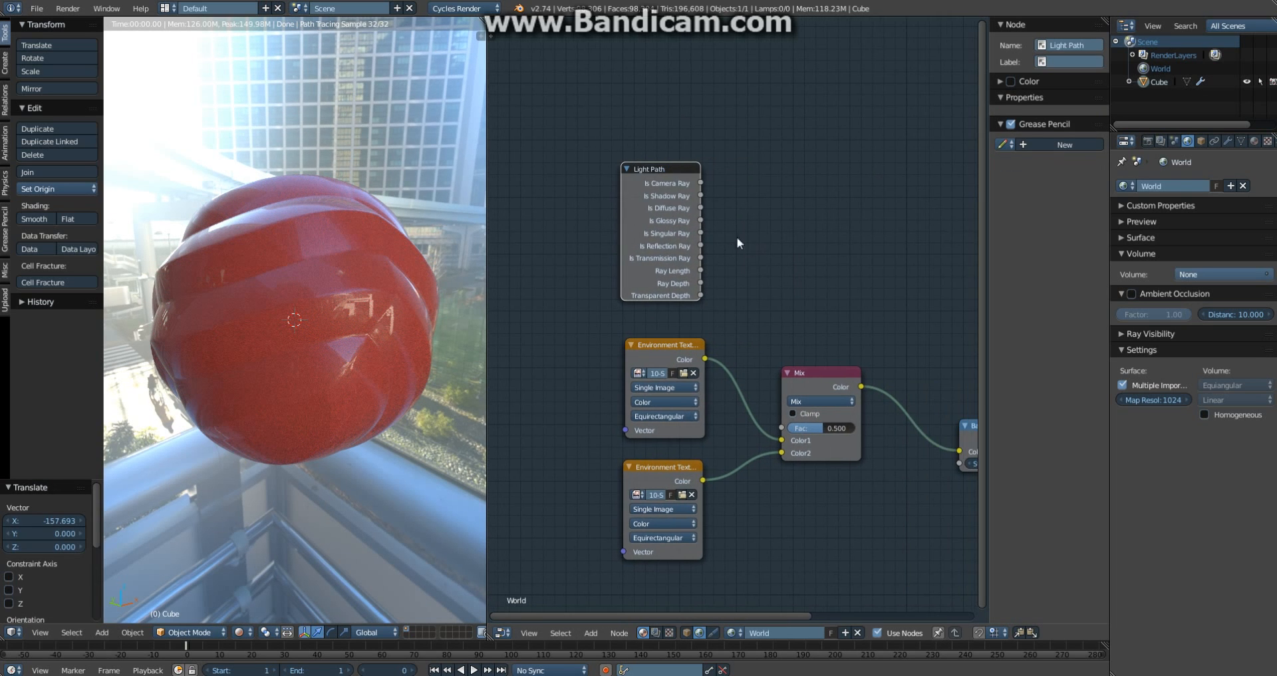
Step: Preview the Light Path node's Is Camera Ray, Is Diffuse Ray and Is Glossy Ray outputs on the sphere from different angles
left_click(663, 186, "ctrl+shift")
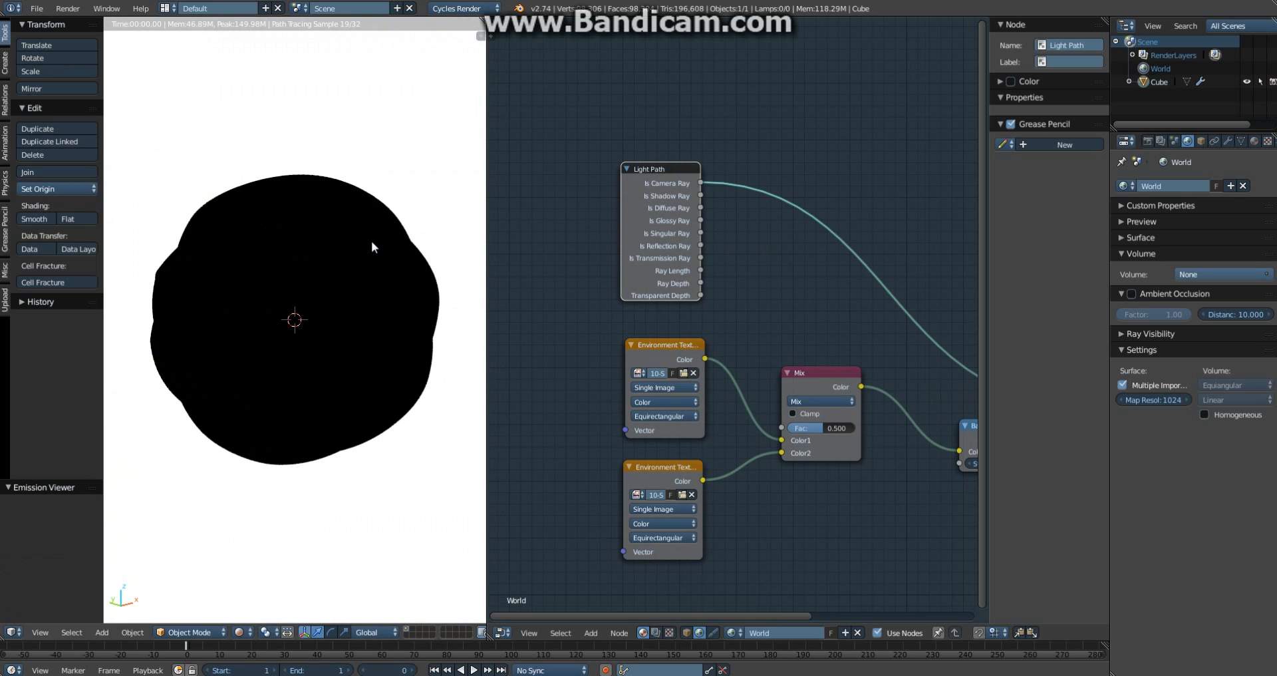
scroll(371, 242, "down", 1)
middle_click_drag(369, 256, 230, 223)
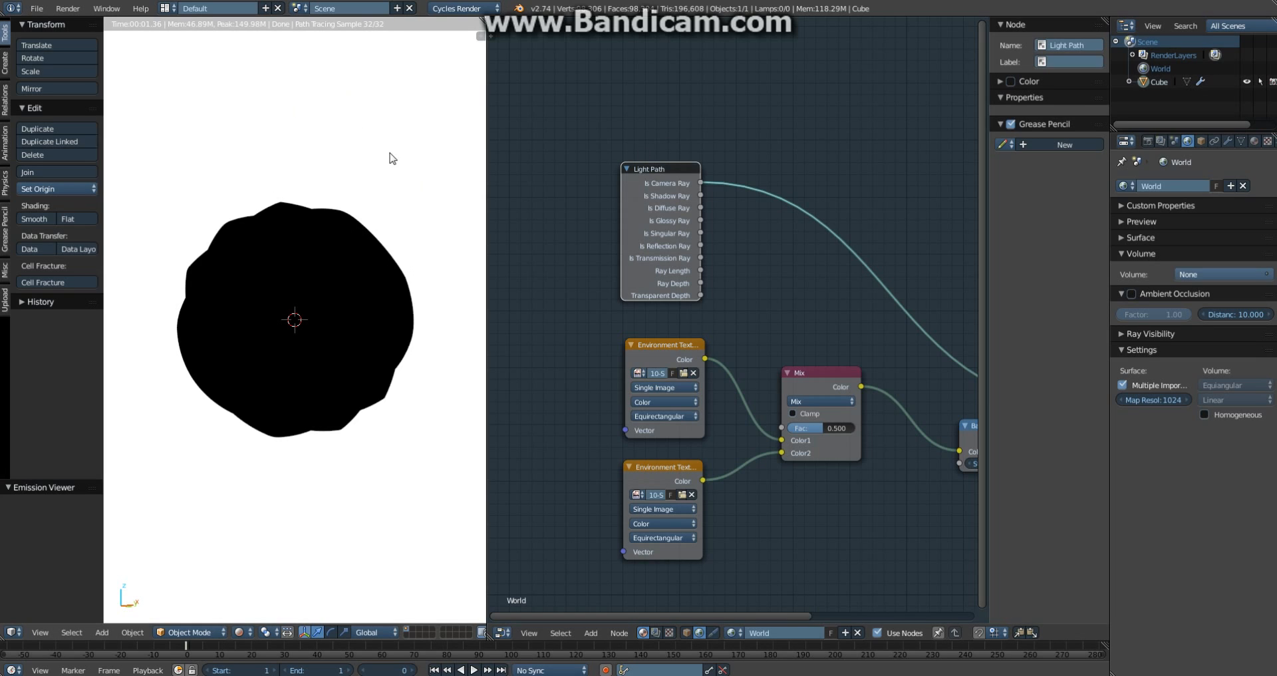
left_click(668, 227, "ctrl+shift")
left_click(670, 226, "ctrl+shift")
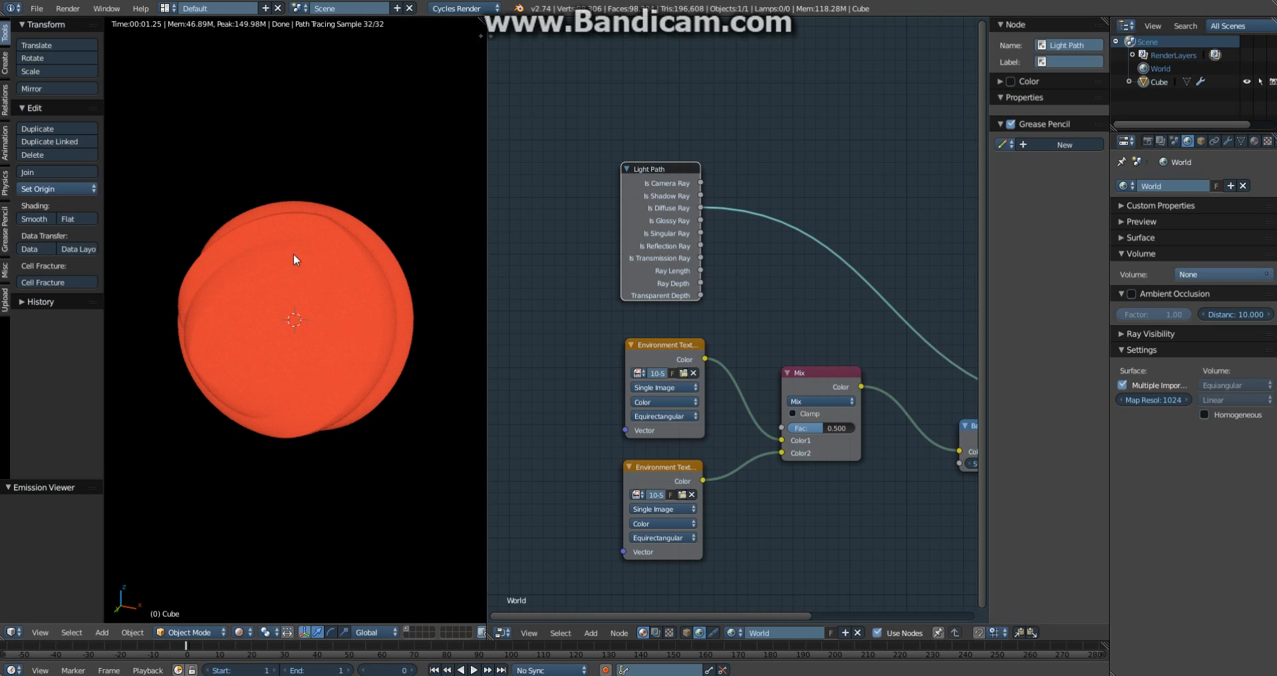
left_click(676, 214, "ctrl+shift")
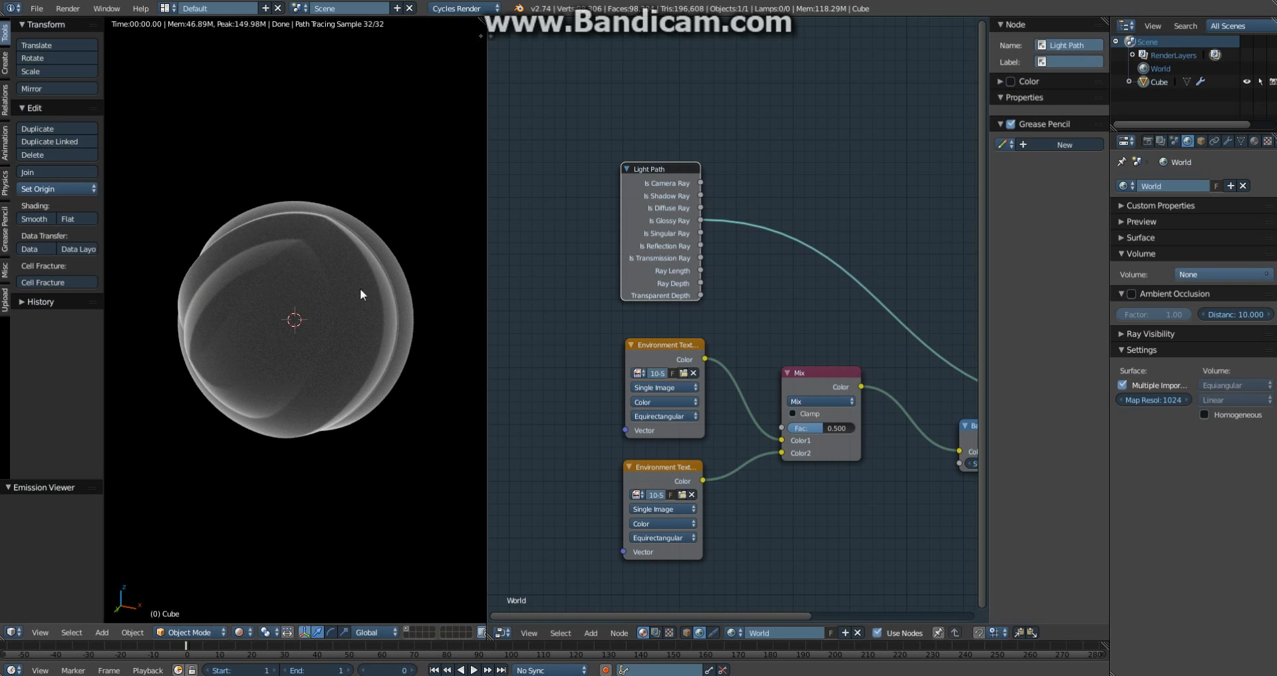
middle_click_drag(362, 291, 464, 295)
Step: Preview the Light Path outputs from Is Singular Ray through Ray Depth on the sphere, and cycle back to Is Camera Ray
left_click(682, 230, "ctrl+shift")
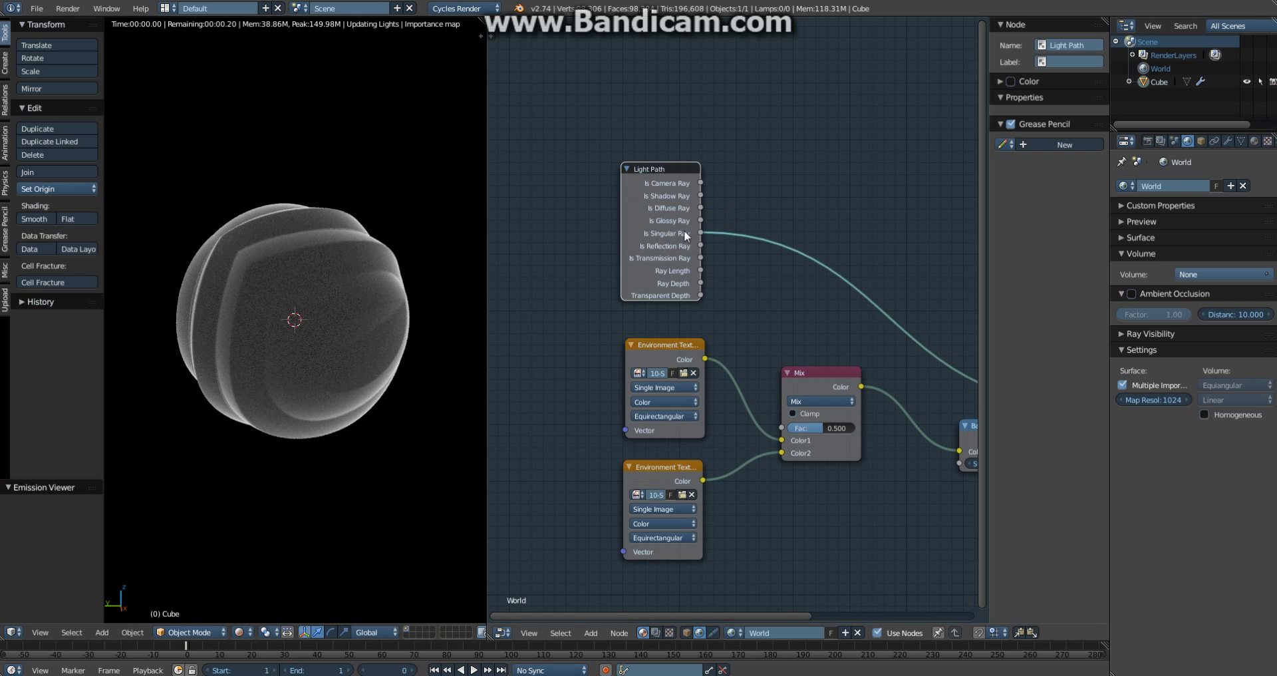
left_click(684, 230, "ctrl+shift")
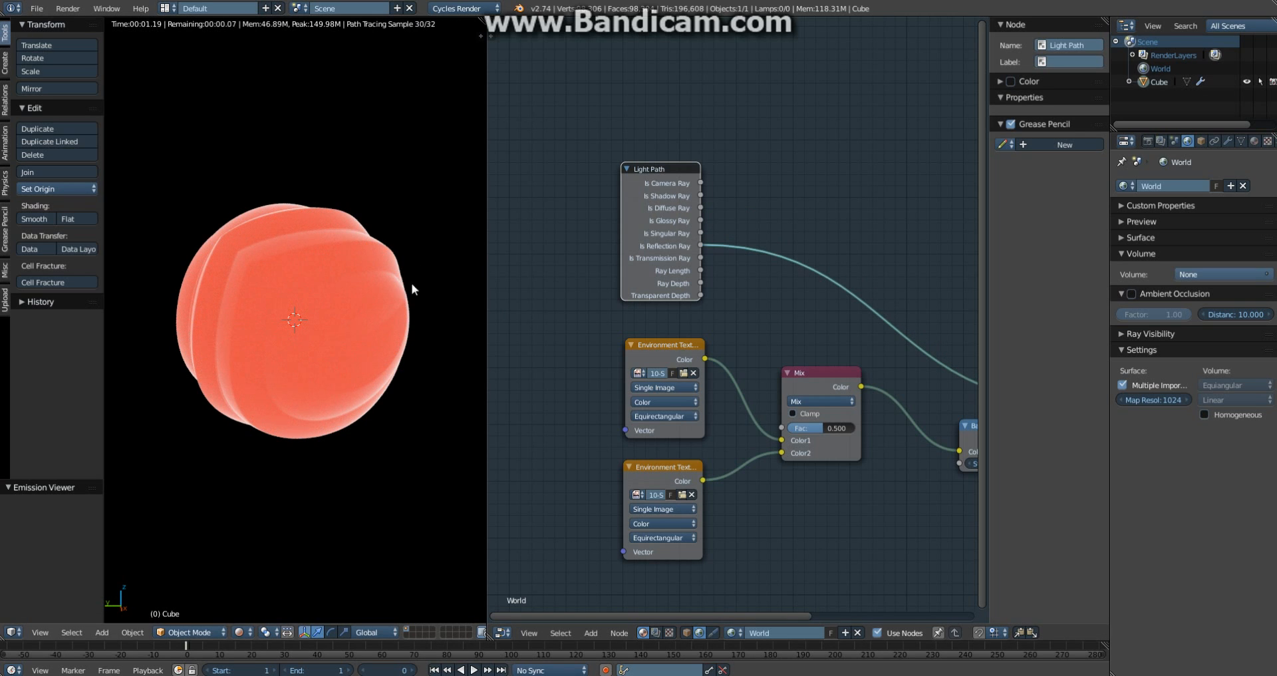
mouse_move(413, 282)
middle_mouse_down()
mouse_move(337, 285)
mouse_move(406, 279)
middle_mouse_up()
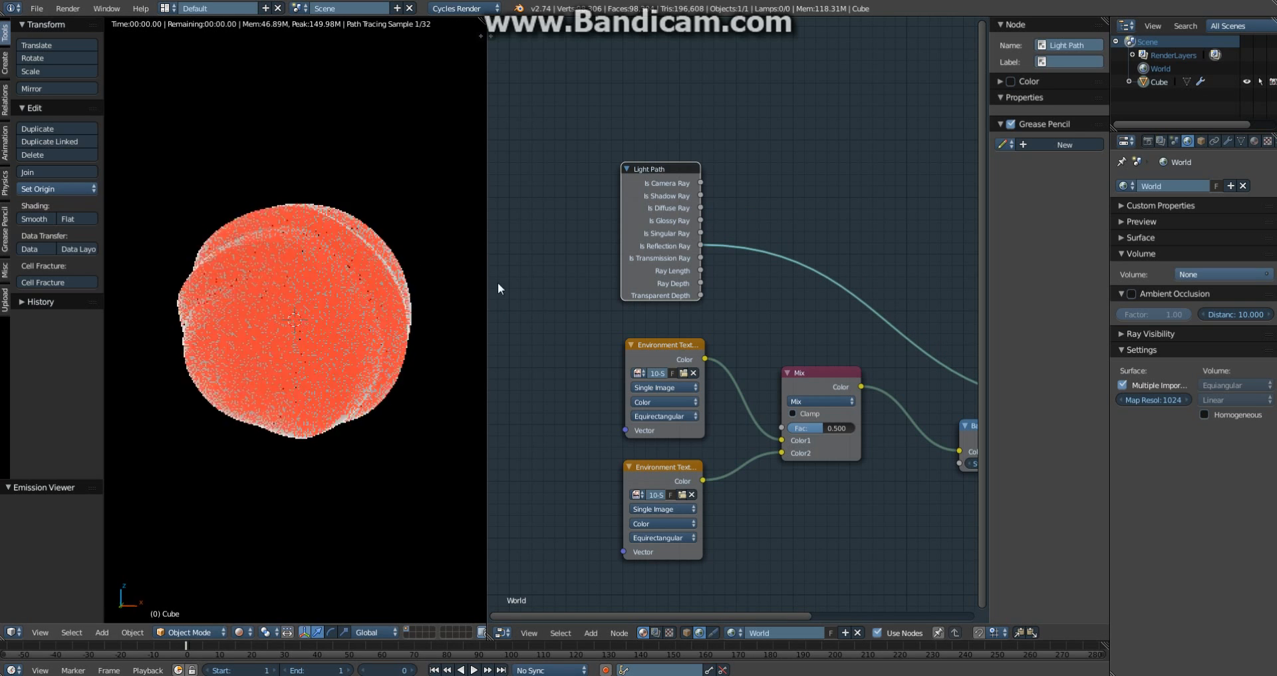
left_click(669, 266, "ctrl+shift")
left_click(671, 267, "ctrl+shift")
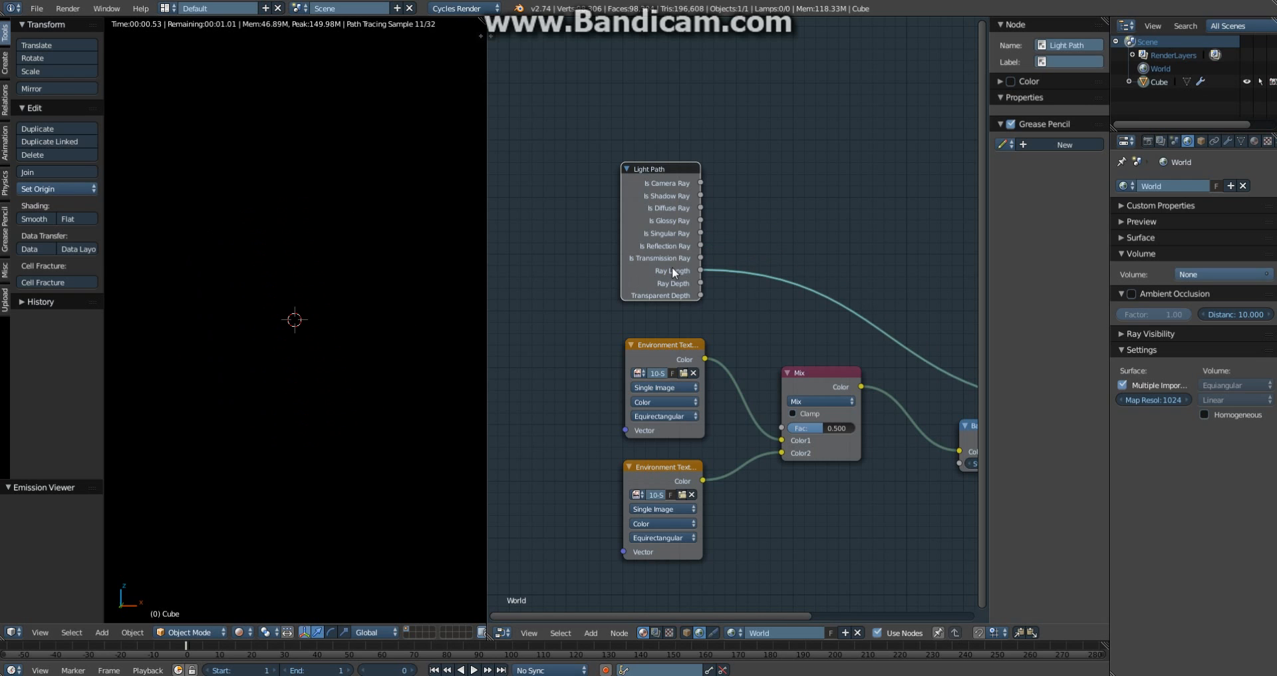
left_click(672, 266, "ctrl+shift")
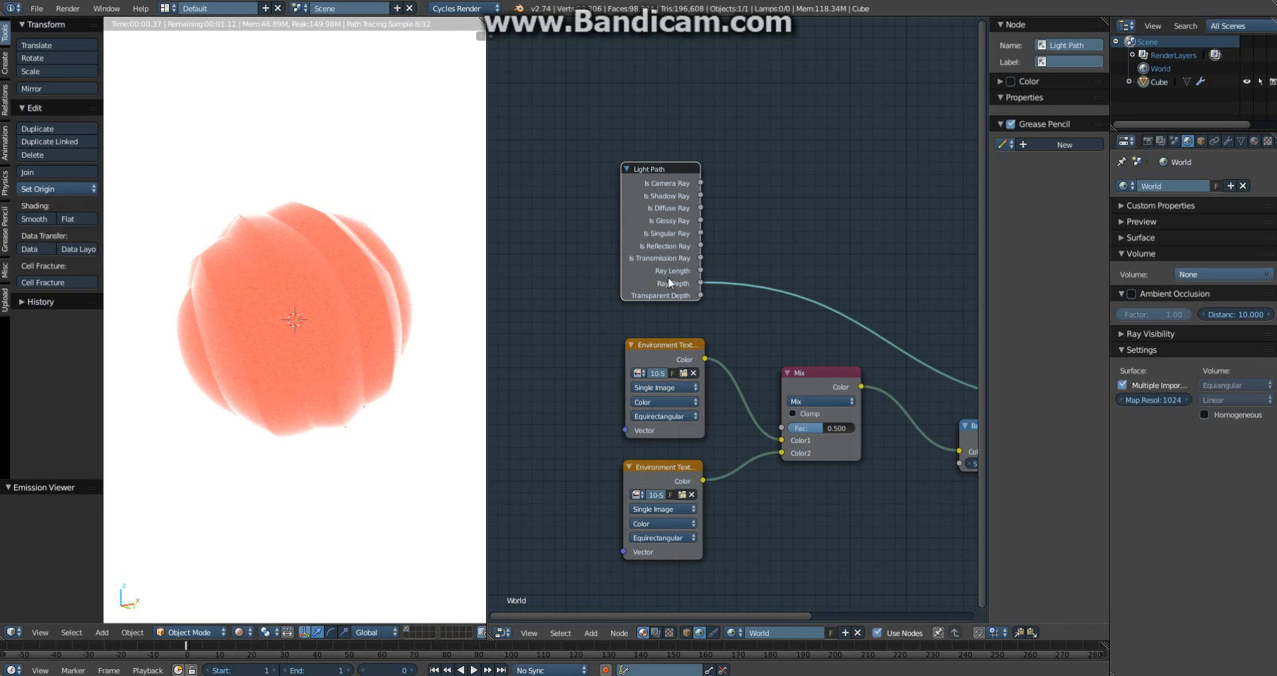
left_click(670, 276, "ctrl+shift")
left_click(688, 273, "ctrl+shift")
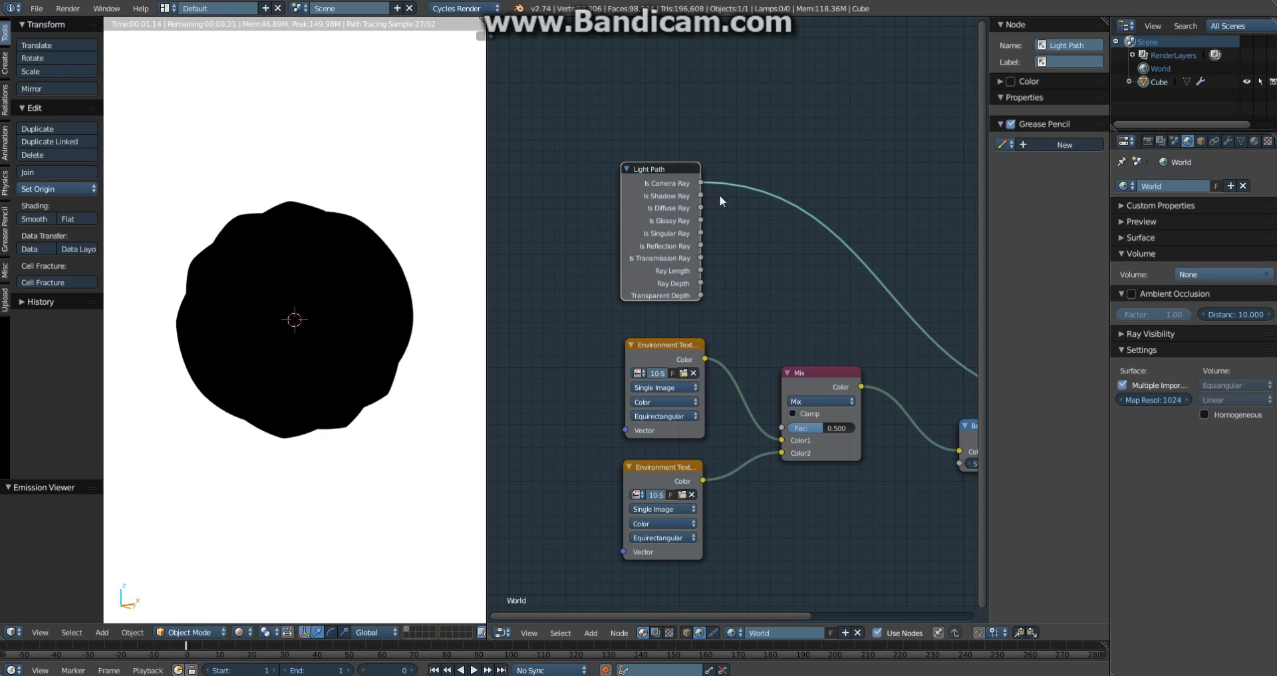
Step: Move the Light Path and upper Environment Texture nodes up-left, and swap the Mix links so the 360 x 180 image feeds Color2
key("g")
left_click(655, 183)
key("a")
left_click_drag(615, 191, 665, 184)
left_click_drag(672, 358, 615, 318)
left_click_drag(779, 442, 781, 450)
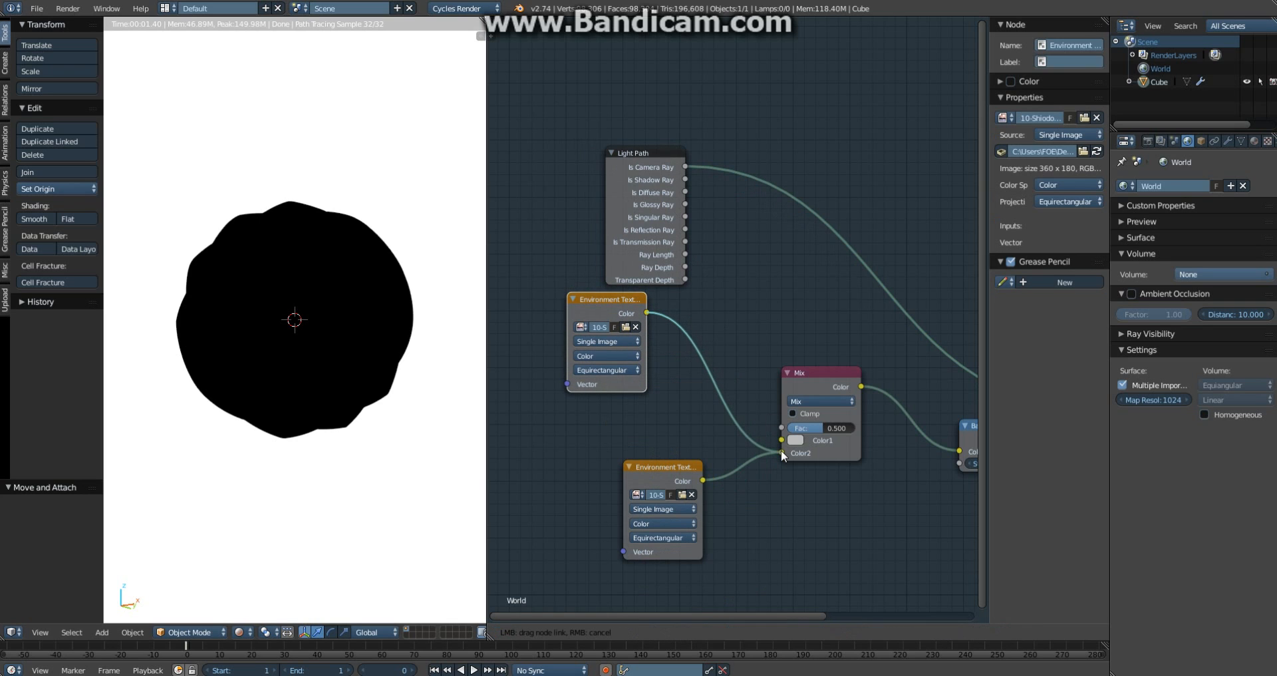
Step: Rearrange the Environment Texture nodes so the 3200 x 1600 image sits above the 360 x 180 one, beneath the Light Path node
left_click_drag(667, 463, 749, 243)
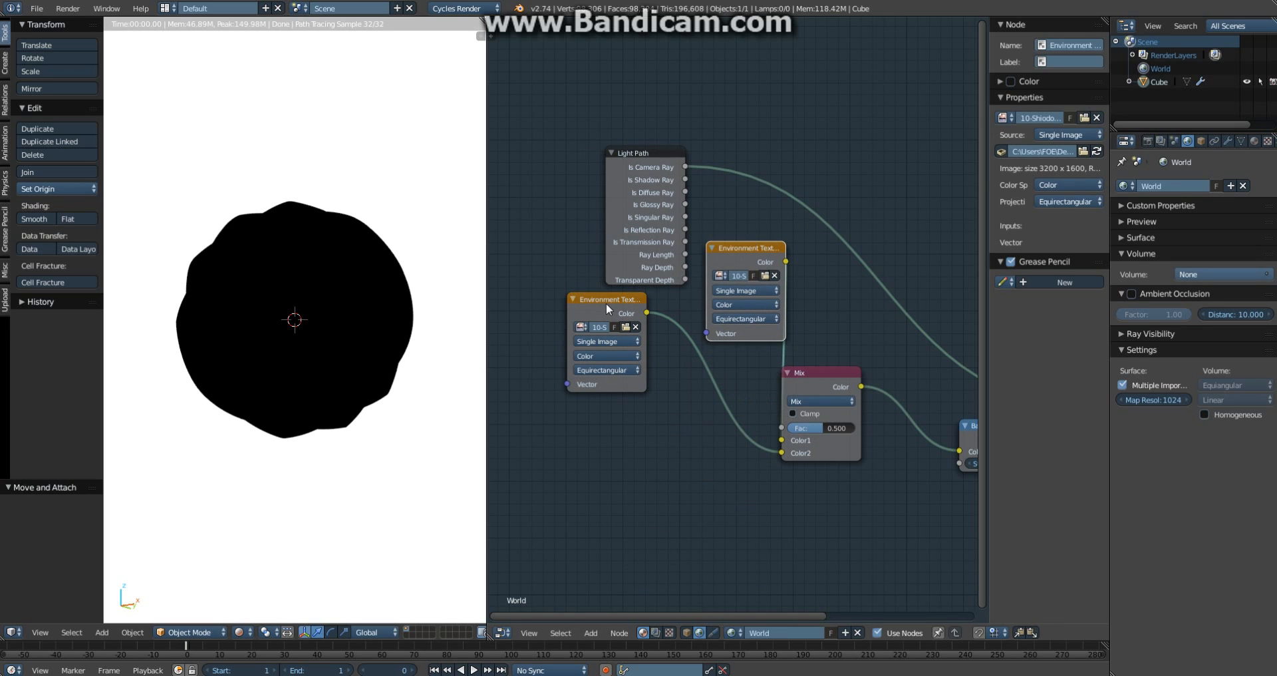
left_click_drag(604, 298, 693, 465)
left_click_drag(744, 253, 650, 335)
left_click(696, 472)
left_click_drag(697, 472, 656, 461)
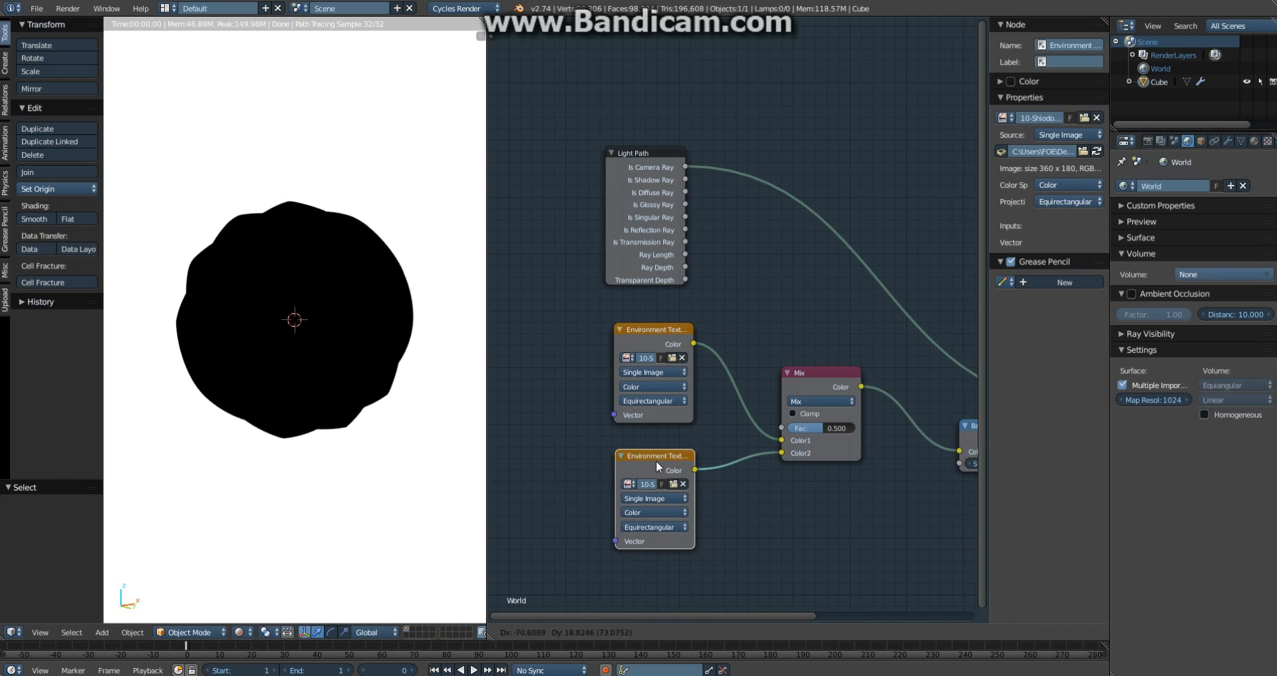
left_click_drag(663, 323, 658, 318)
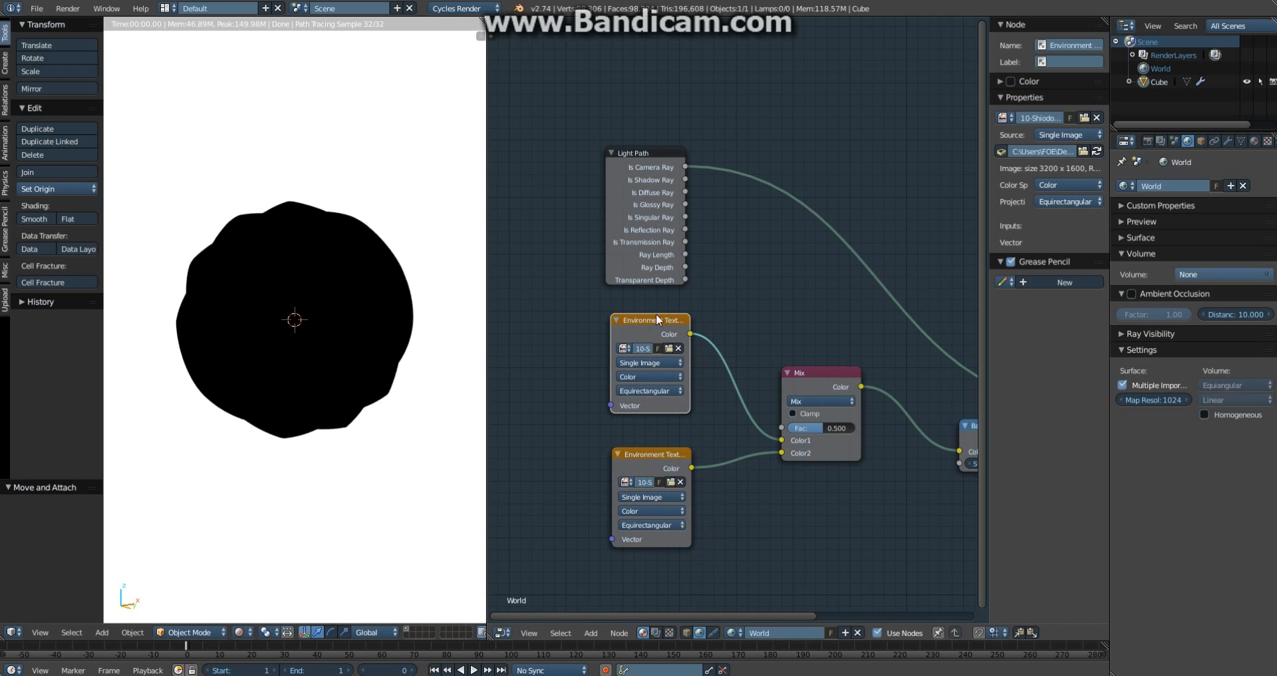
Step: Link the Light Path's Is Camera Ray output to the Mix node's Fac, and return the world output to the Background node
left_click_drag(687, 163, 782, 428)
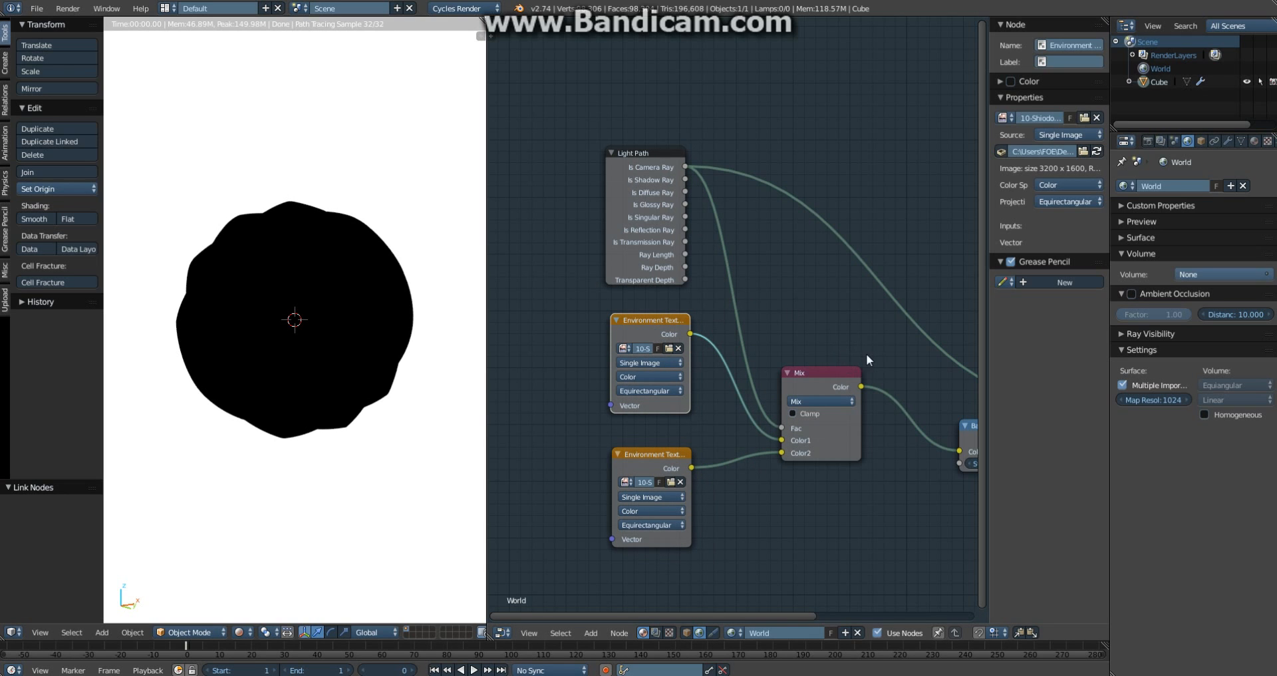
middle_click_drag(866, 355, 695, 306)
left_click(819, 380, "ctrl+shift")
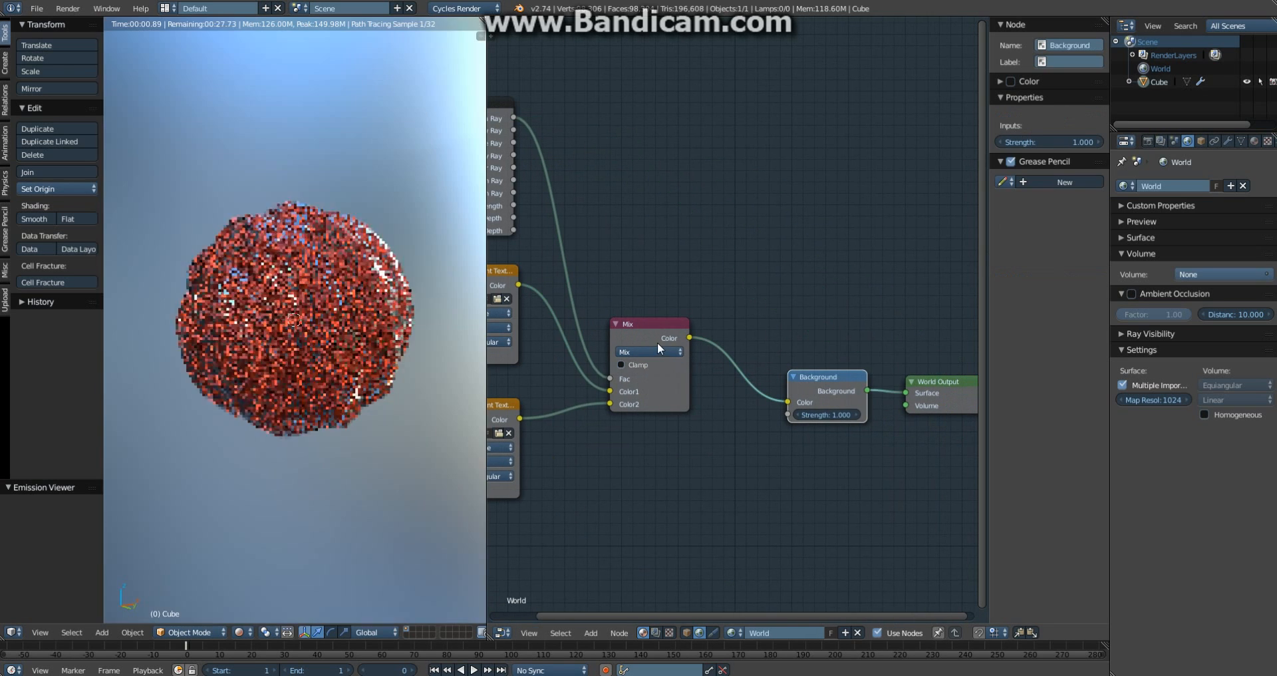
middle_click_drag(544, 321, 705, 312)
scroll(788, 306, "up", 3)
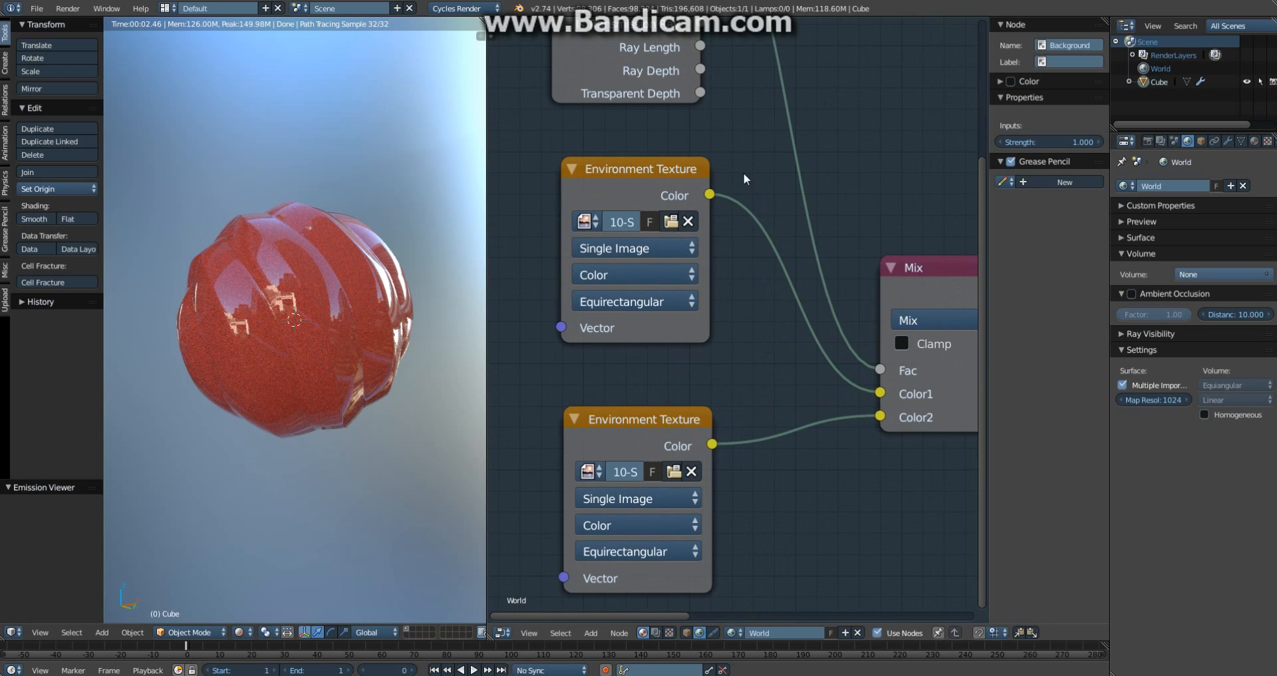
Step: Reposition the Environment Texture nodes beside the Mix node and widen the upper one
middle_click_drag(744, 178, 719, 429)
left_click_drag(629, 144, 636, 167)
middle_click_drag(785, 331, 770, 53)
left_click_drag(637, 372, 619, 444)
left_click_drag(668, 391, 651, 372)
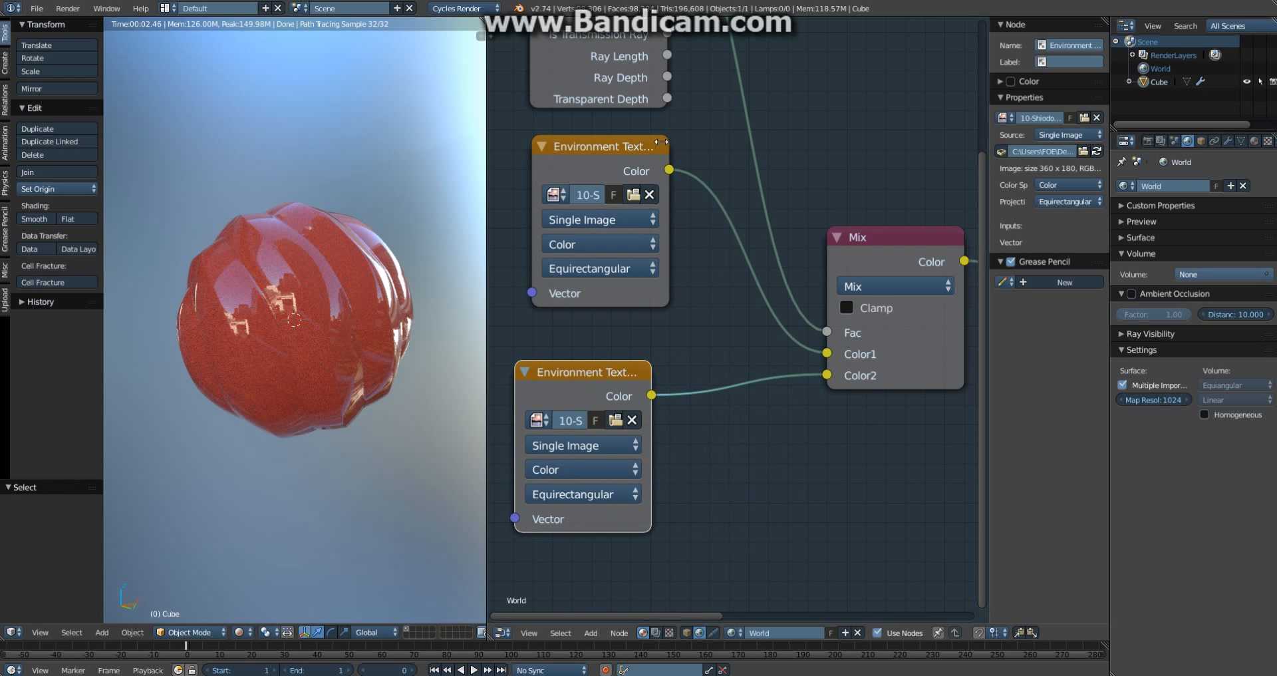
left_click_drag(661, 141, 620, 150)
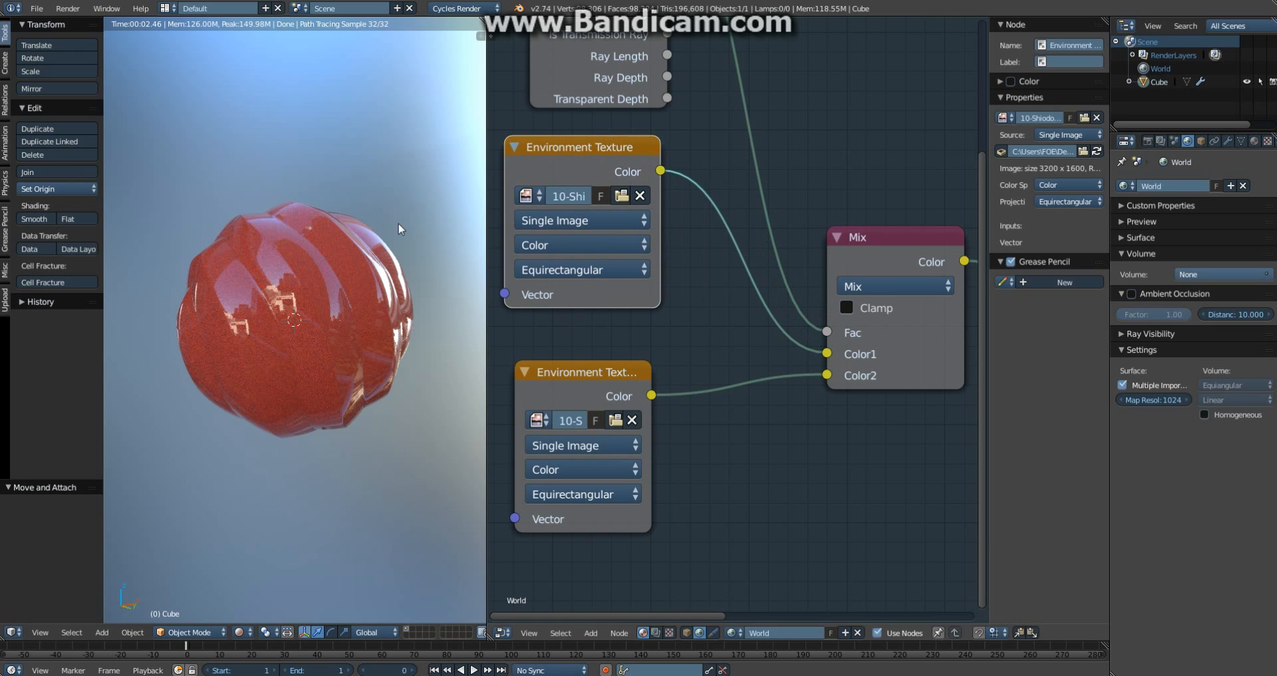
Step: Inspect the sphere's reflections up close, and move the lower Environment Texture node slightly closer to the upper one
scroll(268, 266, "down", 2)
scroll(303, 254, "up", 5)
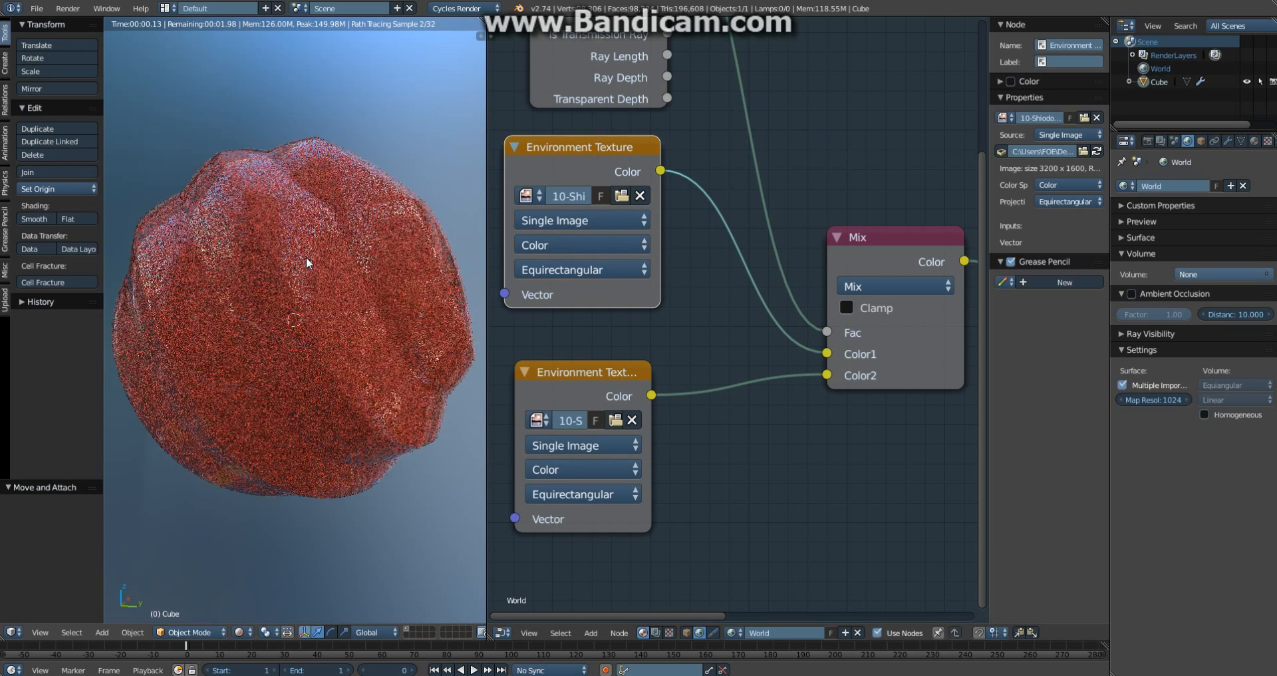
scroll(627, 248, "down", 1)
middle_click_drag(627, 249, 792, 299)
mouse_move(717, 412)
left_mouse_down()
mouse_move(690, 398)
mouse_move(713, 389)
left_mouse_up()
scroll(713, 389, "down", 3)
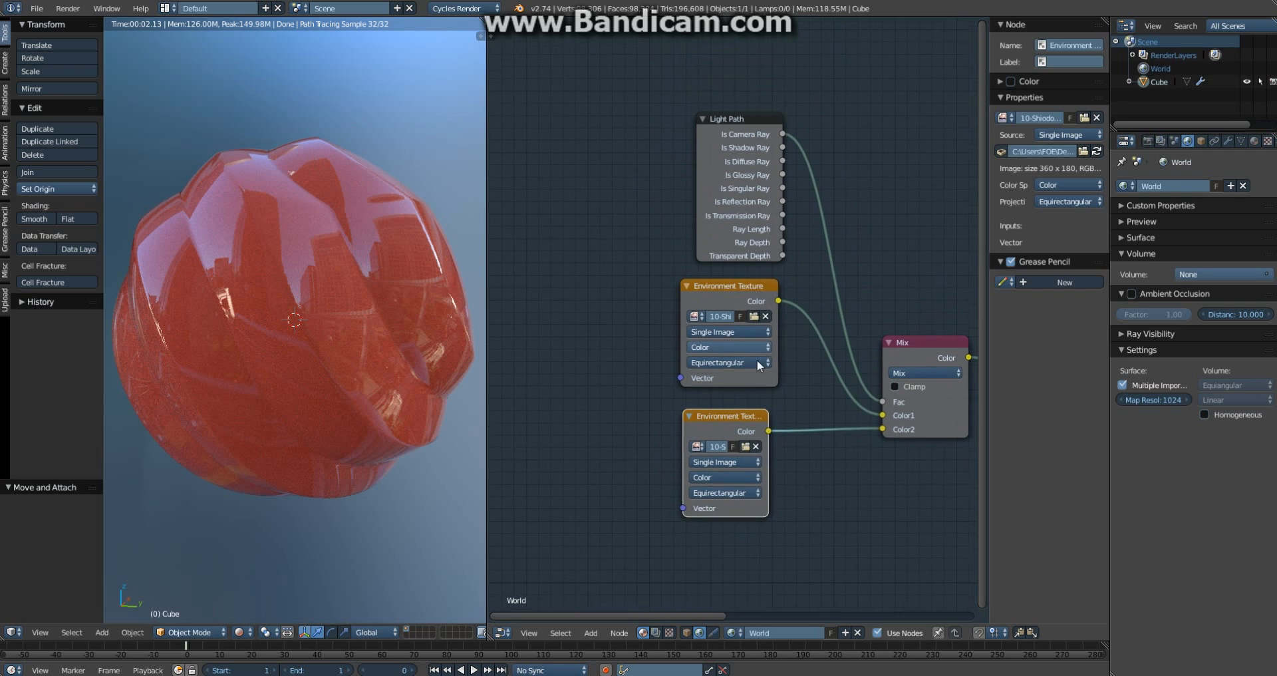
Step: Move both Environment Texture nodes down and away from the Mix node, and shift the Light Path node left above them
key("a")
key("g")
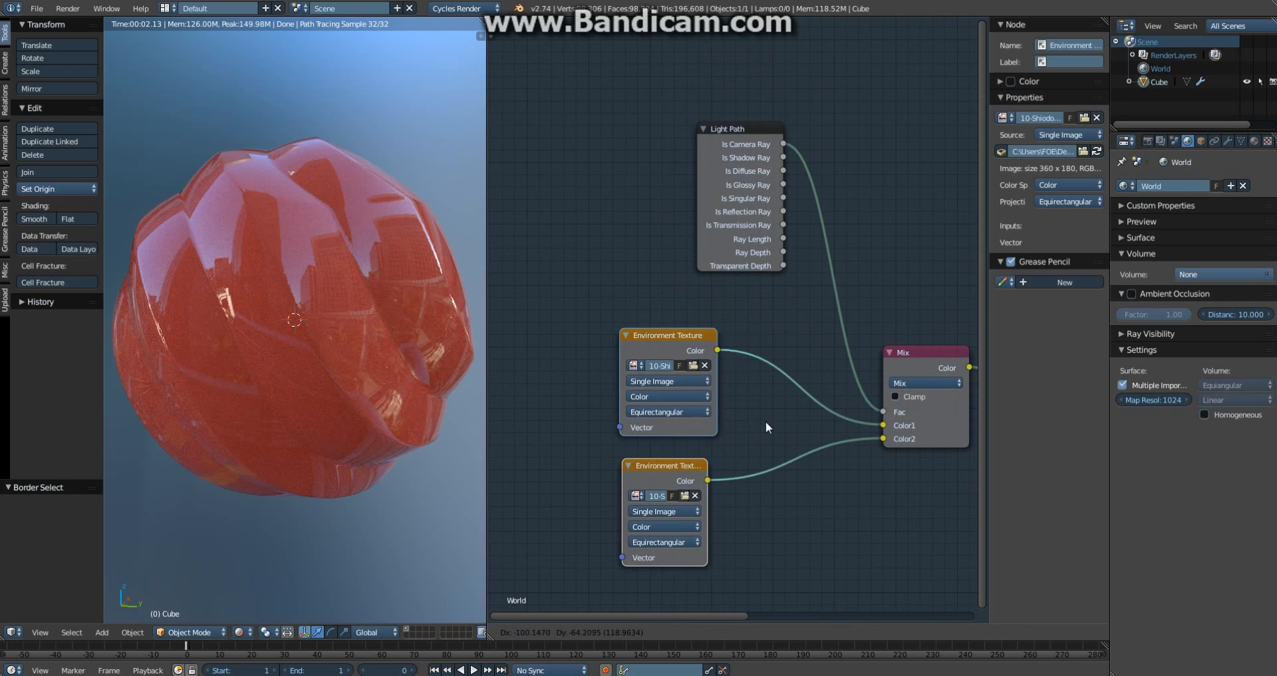
left_click(733, 436)
left_click_drag(722, 145, 595, 138)
Step: Link the Light Path's Is Diffuse Ray output to the Mix node's Fac, and check the sphere from another angle
middle_click_drag(703, 225, 610, 143)
left_click_drag(577, 137, 805, 386)
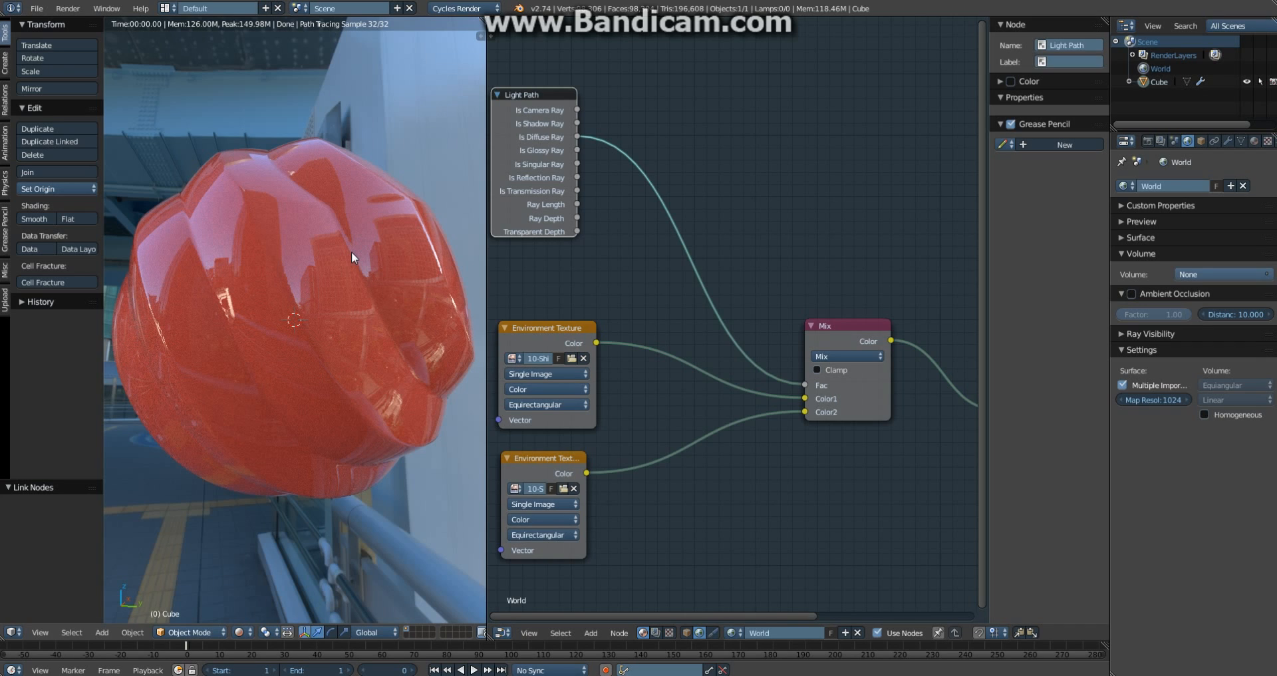
middle_click_drag(357, 249, 364, 283)
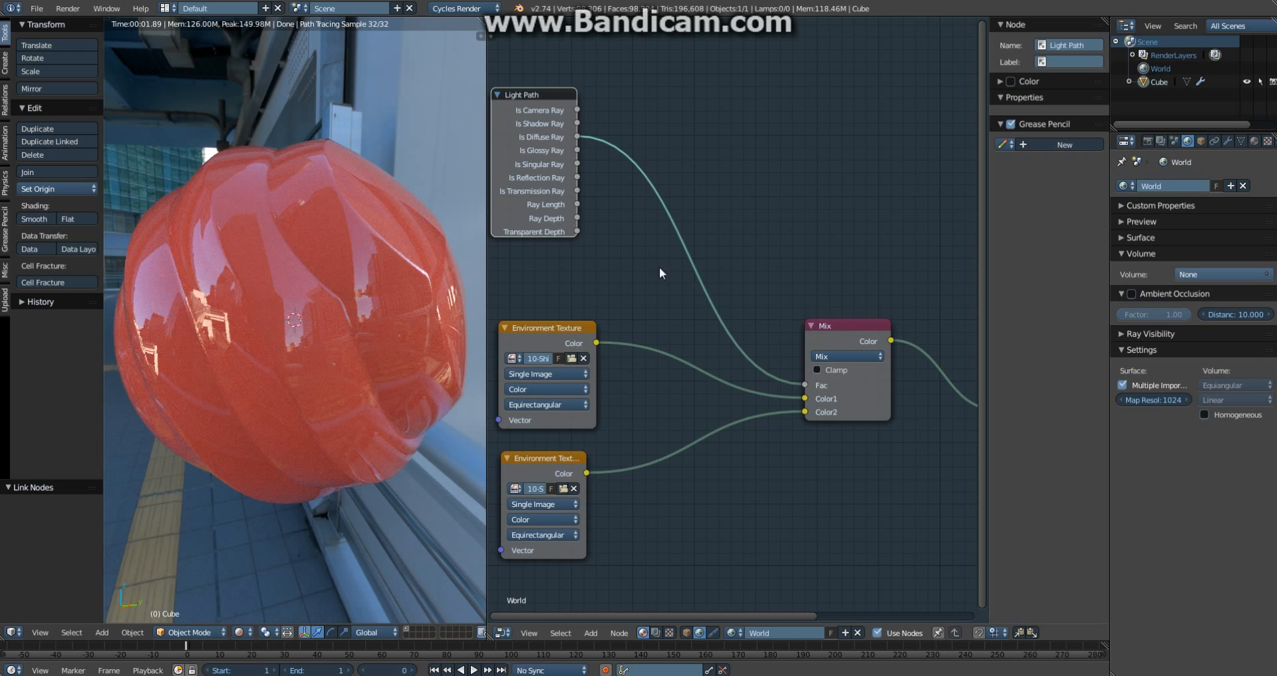
Step: Insert a Math node set to Add between Is Diffuse Ray and the Mix Fac, and link Is Camera Ray to it as well
key("a")
key("shift+a")
mouse_move(645, 249)
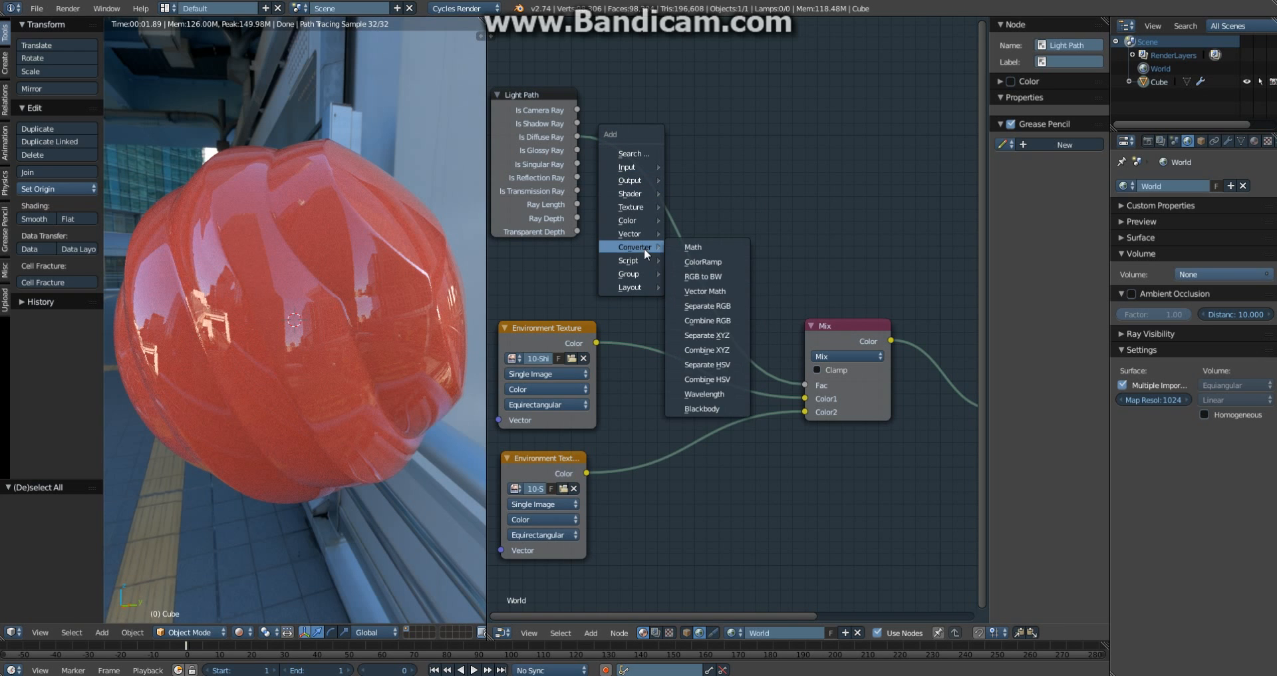
left_click(692, 247)
left_click(654, 105)
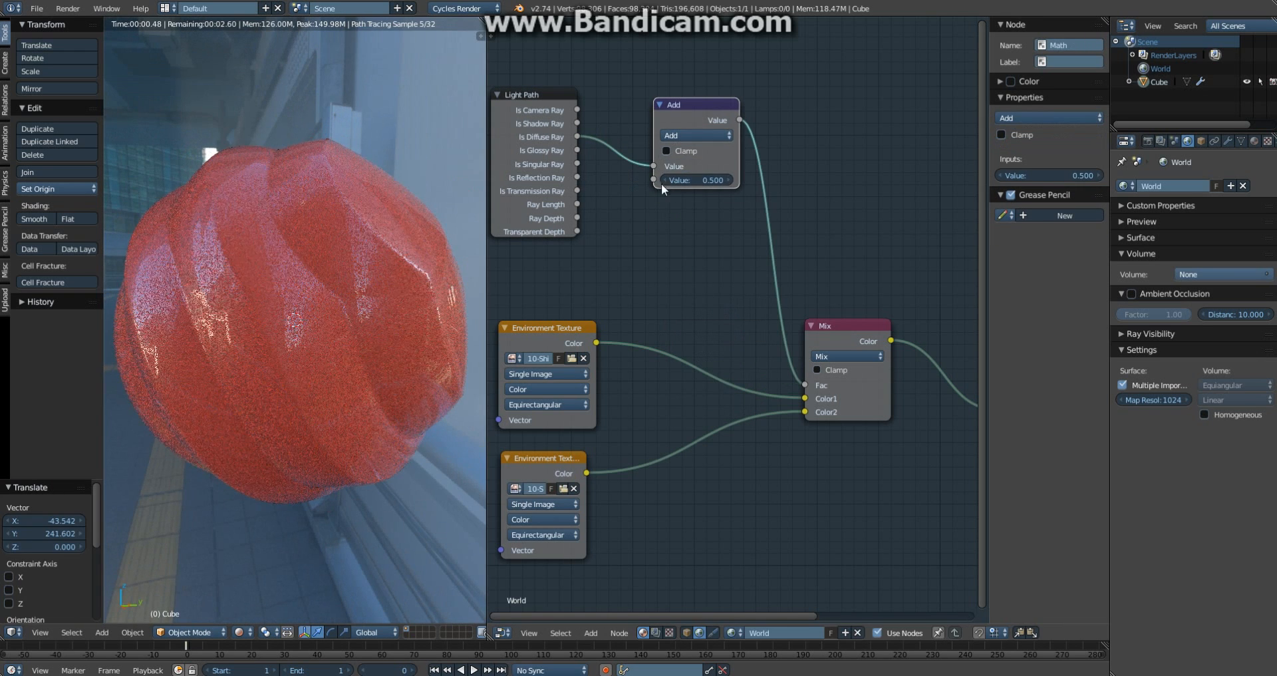
left_click_drag(652, 181, 577, 110)
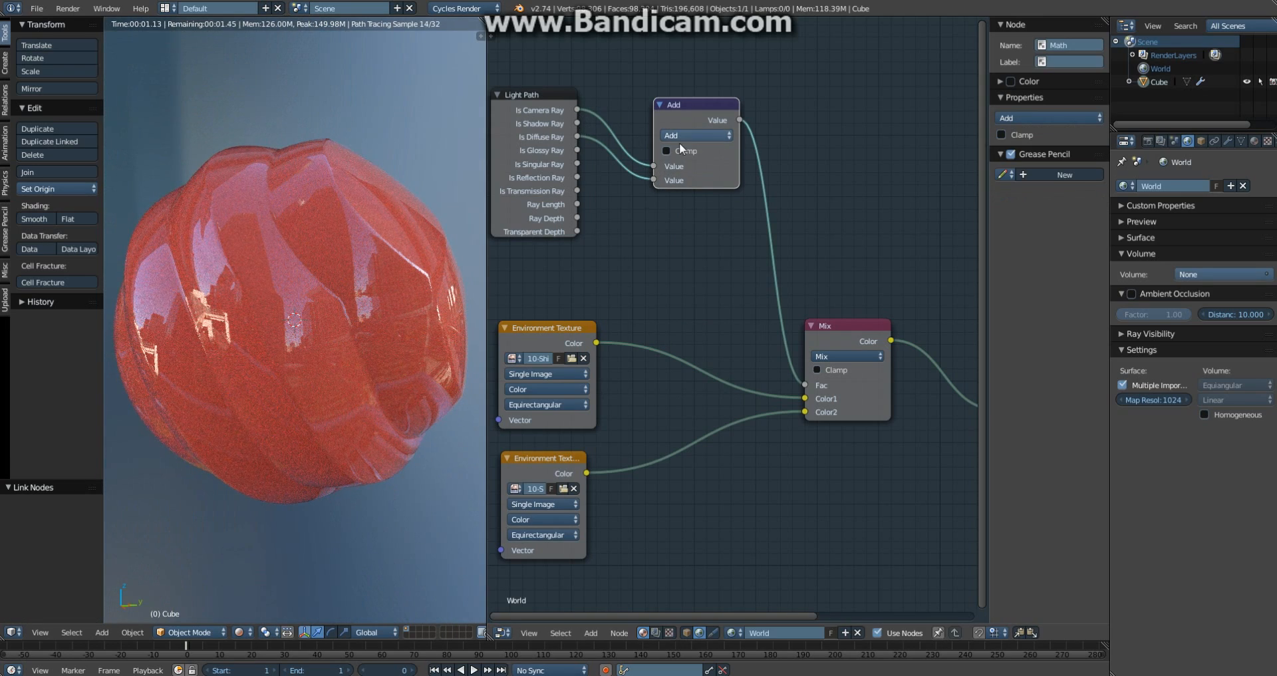
Step: Enable Clamp on the Add node, move it beside the Light Path node and collapse it
left_click(679, 150)
left_click_drag(692, 105, 638, 124)
key("h")
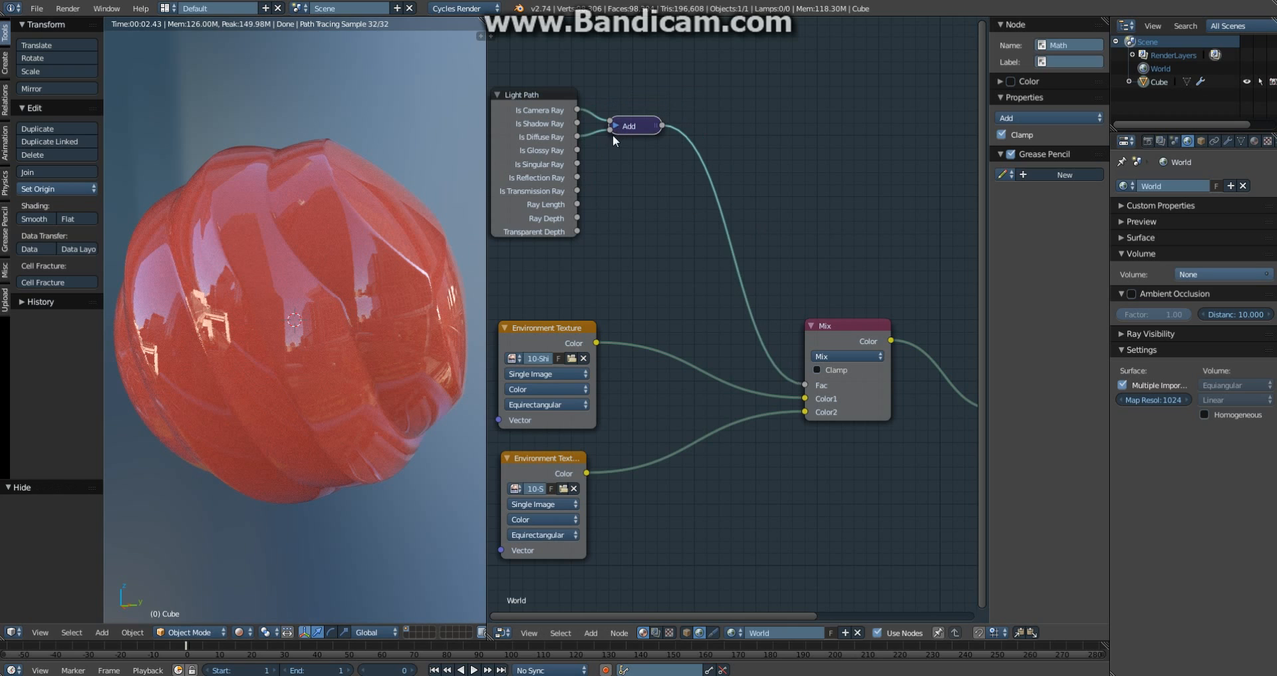
Step: Move the Light Path and Add nodes together down to just above the Environment Texture nodes
key("a")
key("b")
left_click_drag(629, 73, 569, 191)
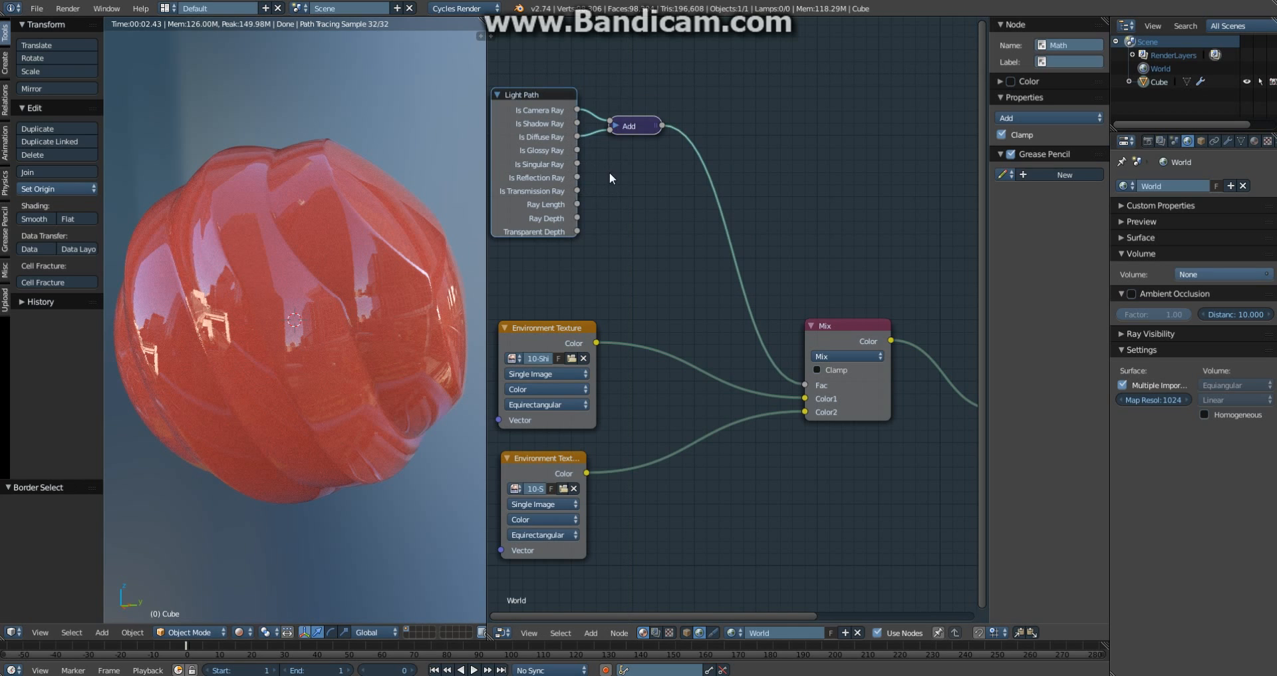
key("g")
left_click(625, 222)
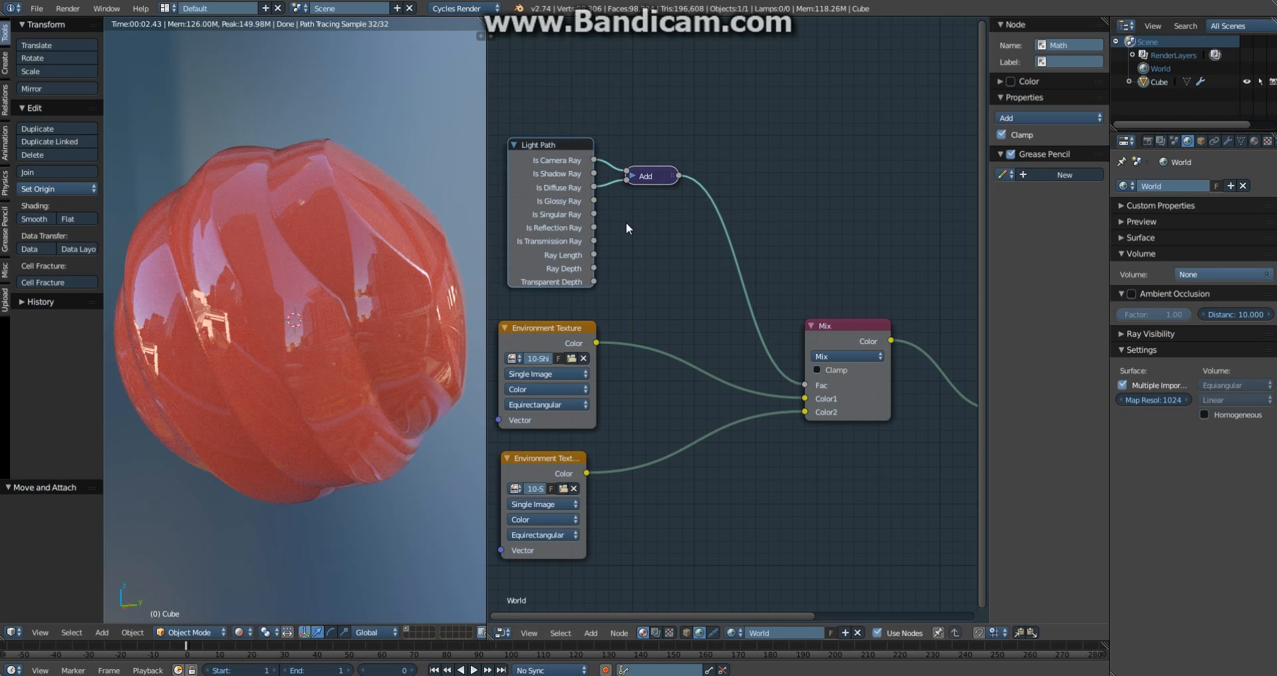
Step: Move the lower Environment Texture node up close beneath the other one, and nudge the Light Path node left
key("a")
scroll(598, 326, "down", 1)
left_click_drag(569, 465, 568, 453)
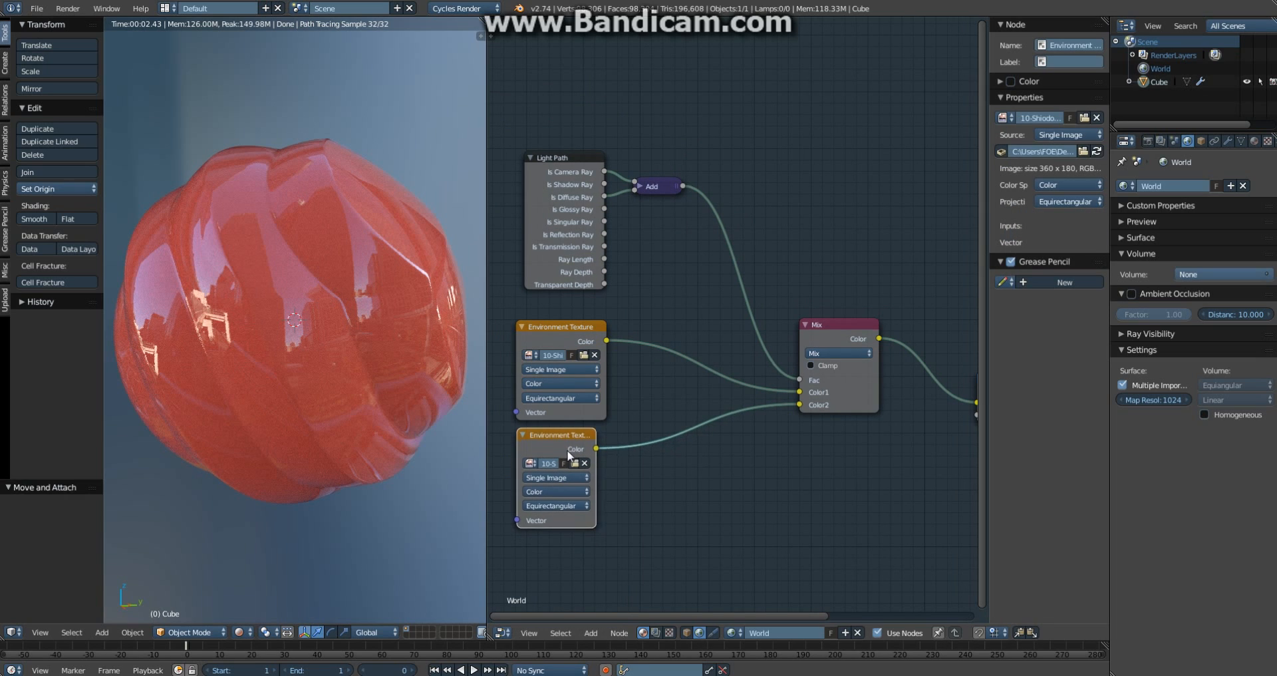
left_click(577, 196)
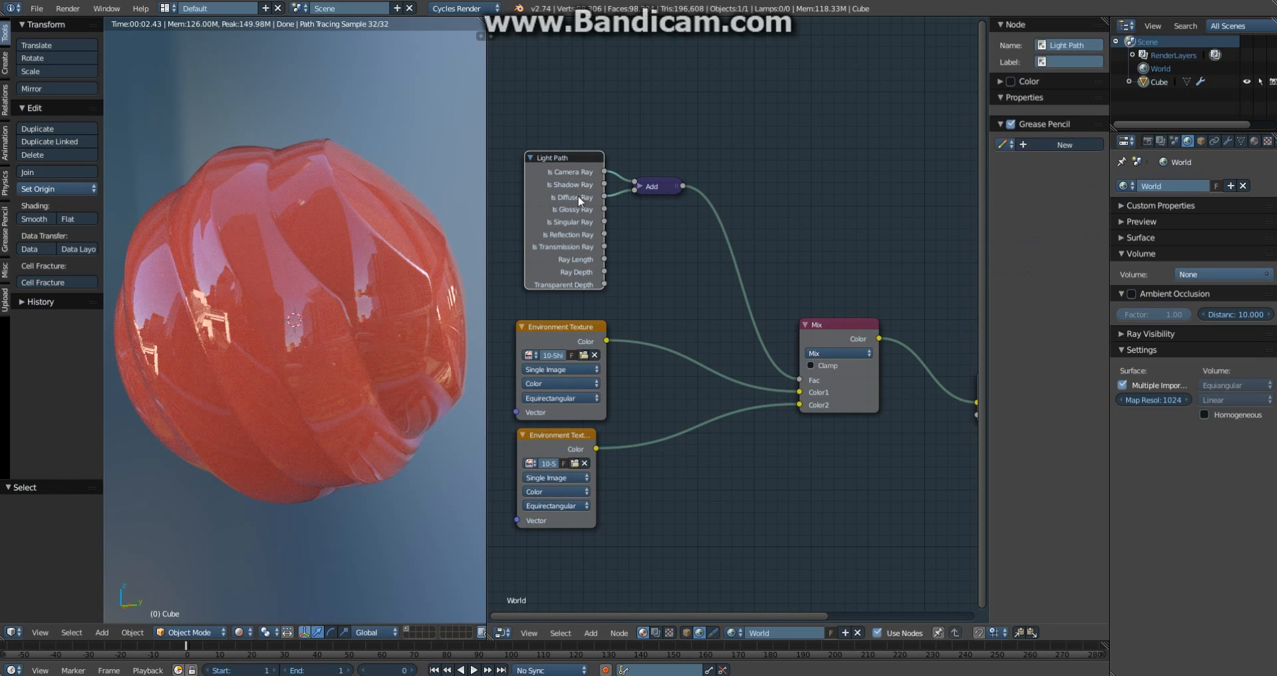
left_click_drag(579, 197, 576, 197)
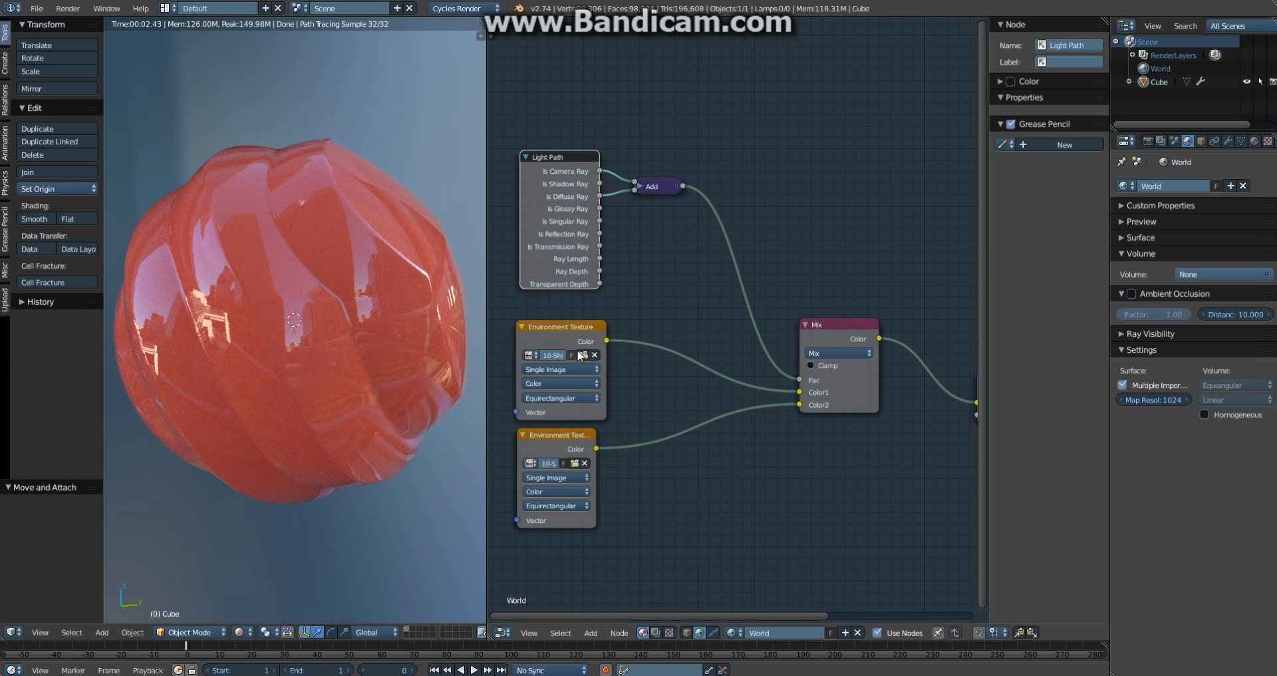
Step: Stack both Environment Texture nodes closer beneath the Light Path node, and raise the Mix node
left_click(532, 330)
left_click_drag(558, 326, 560, 309)
left_click(569, 444)
left_click_drag(569, 444, 576, 423)
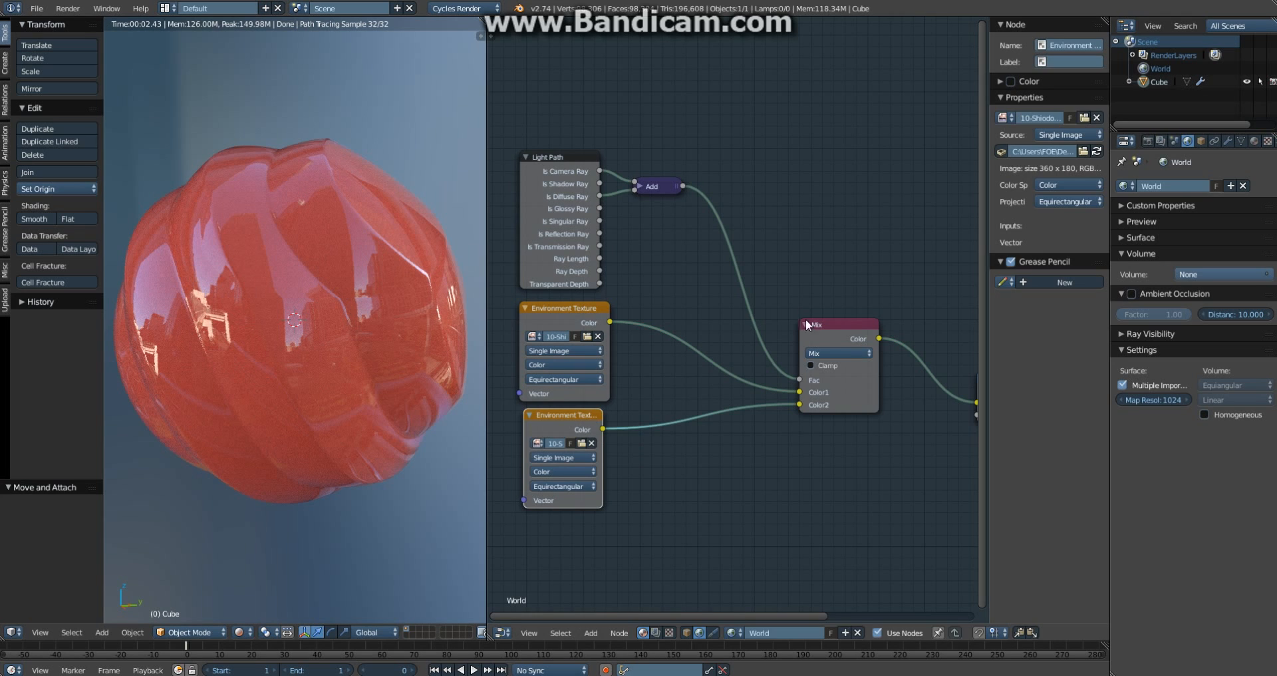
left_click_drag(828, 333, 843, 285)
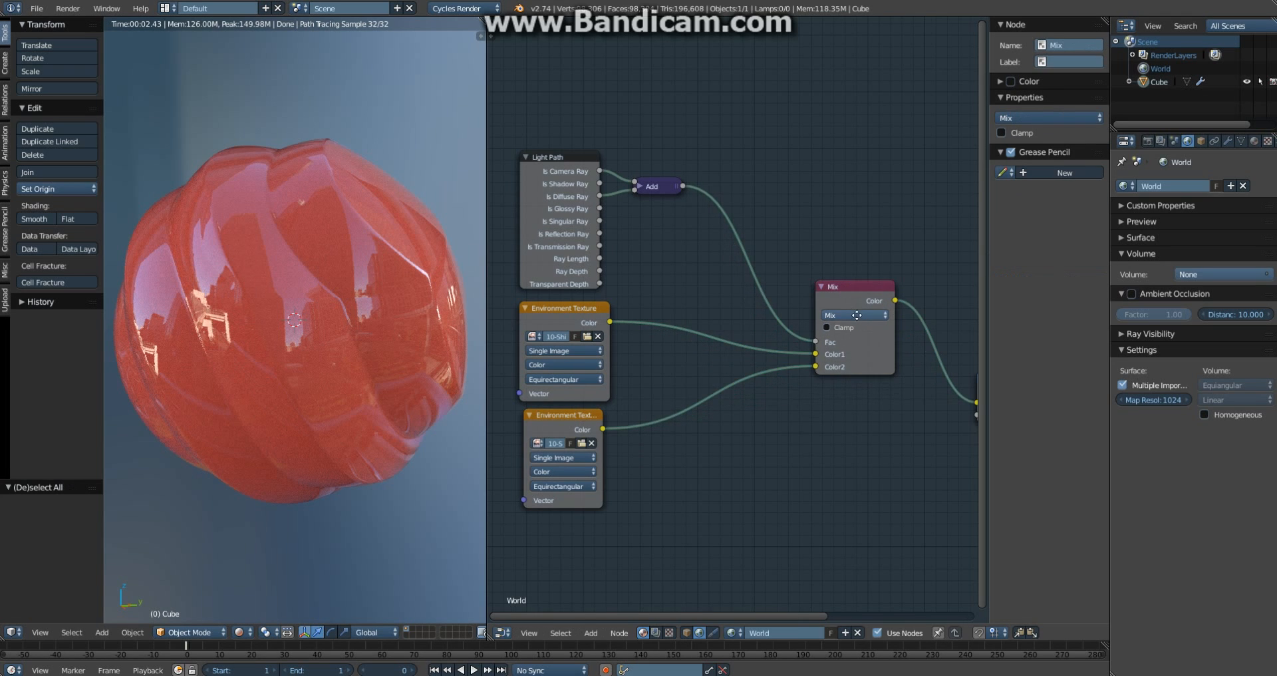
Step: Raise the Background and World Output nodes into line with the Mix node, and deselect all nodes
middle_click_drag(898, 356, 741, 385)
left_click(848, 403)
left_click_drag(847, 401, 833, 317)
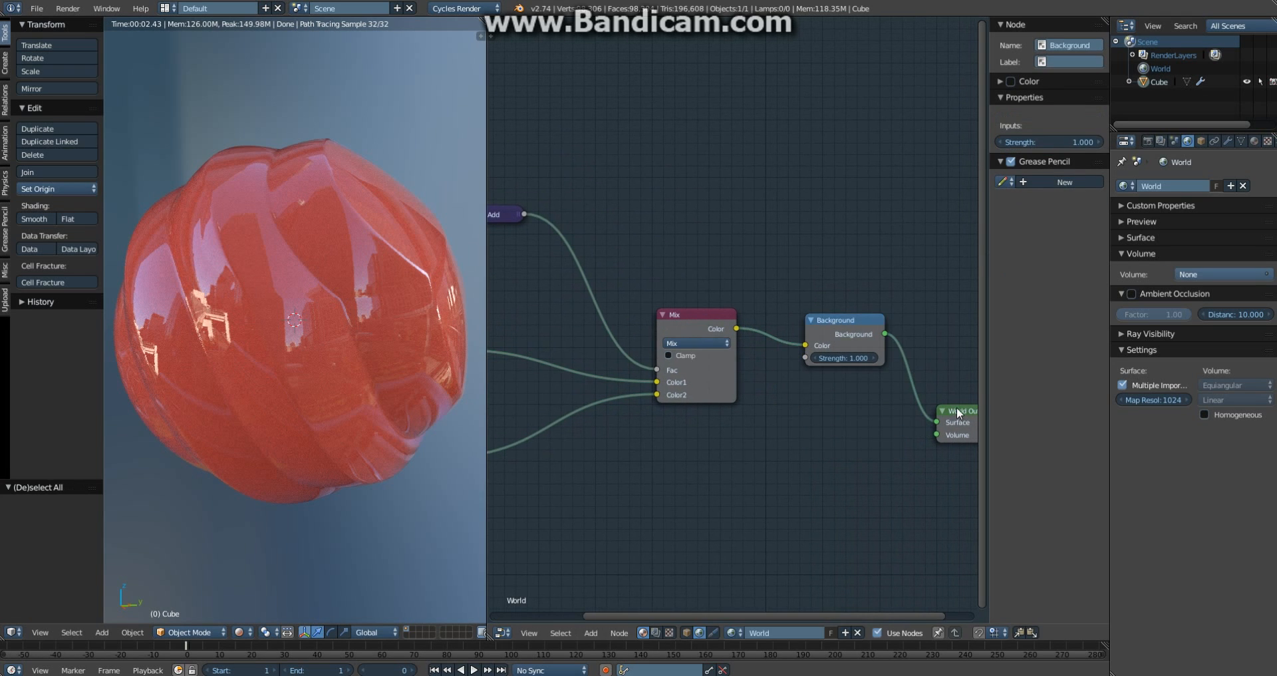
left_click_drag(962, 415, 953, 328)
key("a")
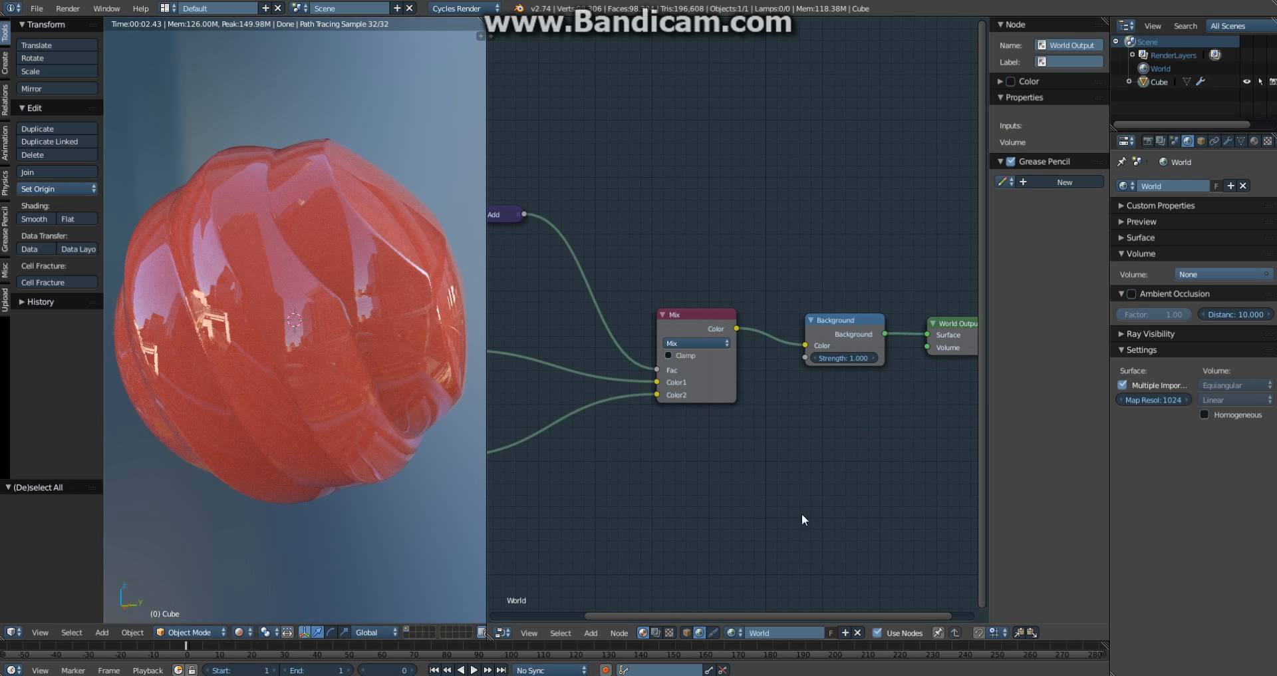
Step: Display the object's material nodes and test a rougher Glossy BSDF on the sphere, returning its roughness to 0.000
left_click(688, 632)
middle_click_drag(312, 297, 368, 189)
middle_click_drag(359, 336, 262, 310)
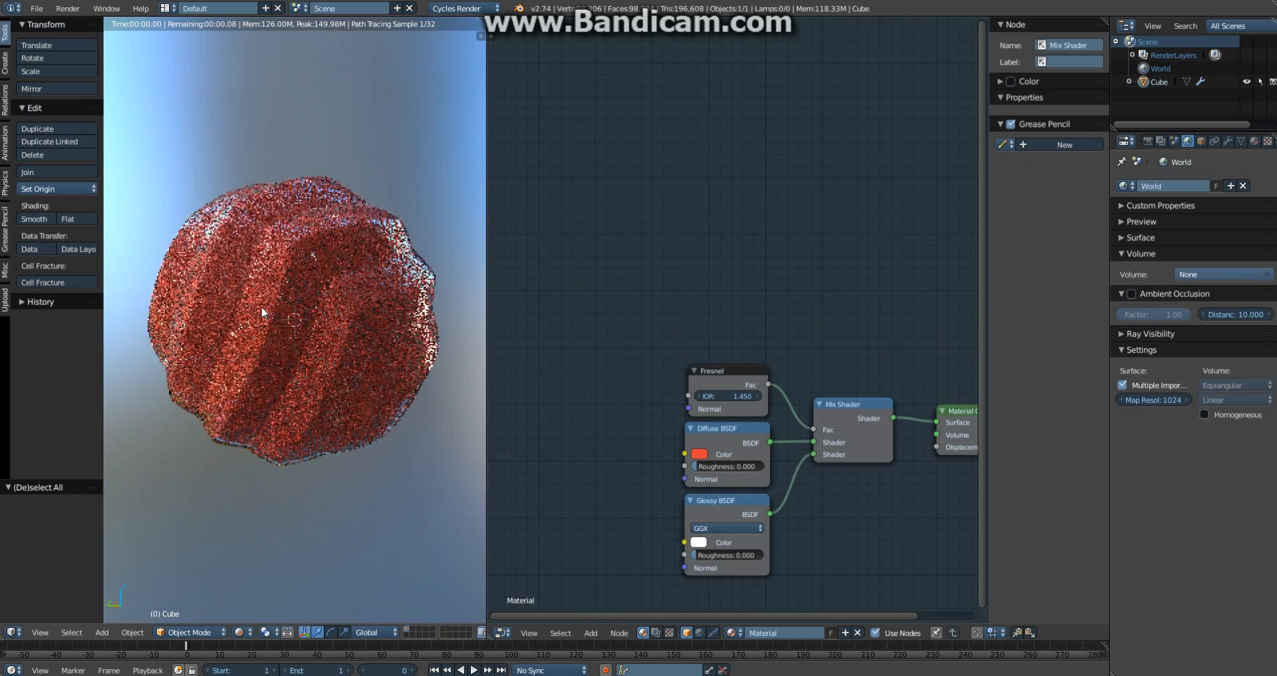
scroll(262, 310, "up", 4)
scroll(262, 310, "down", 3)
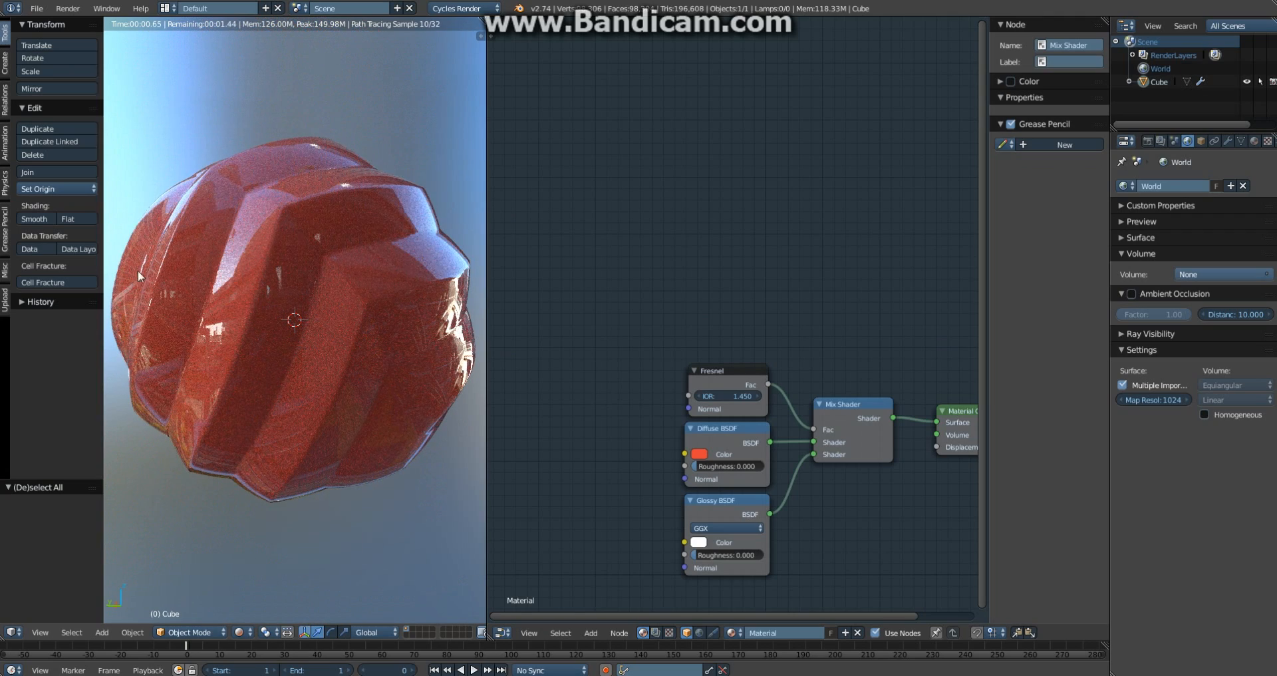
left_click(699, 542)
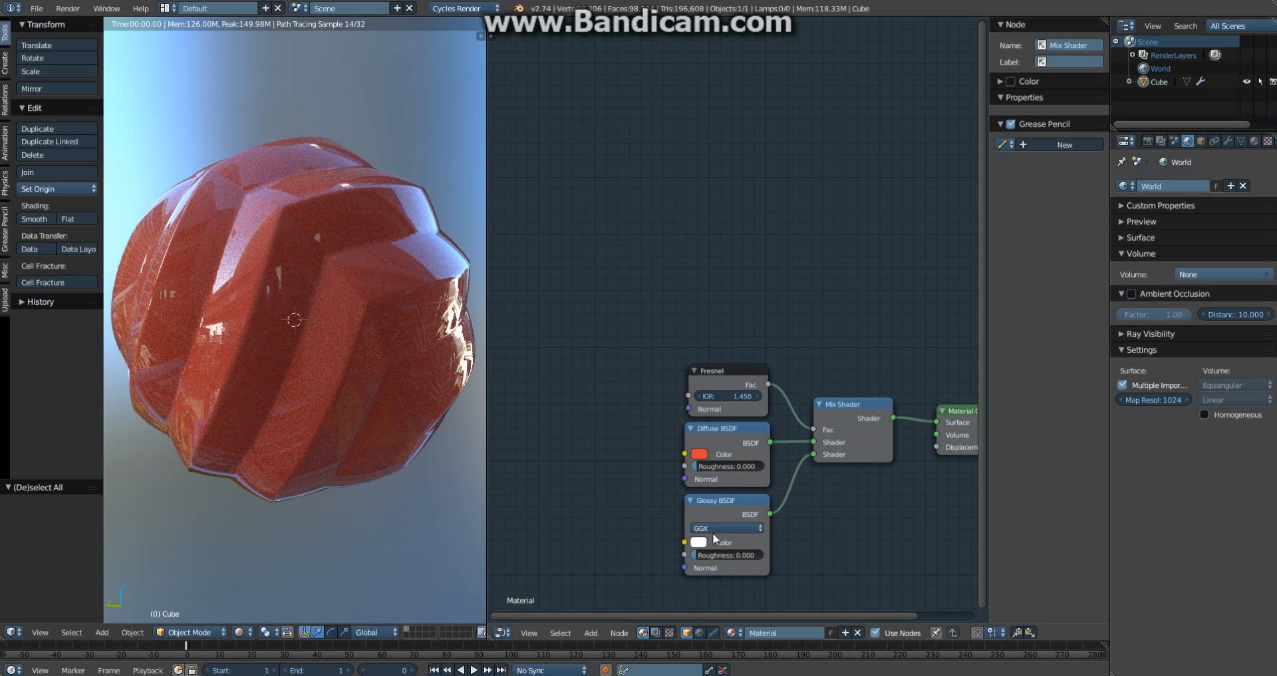
left_click_drag(722, 555, 696, 555)
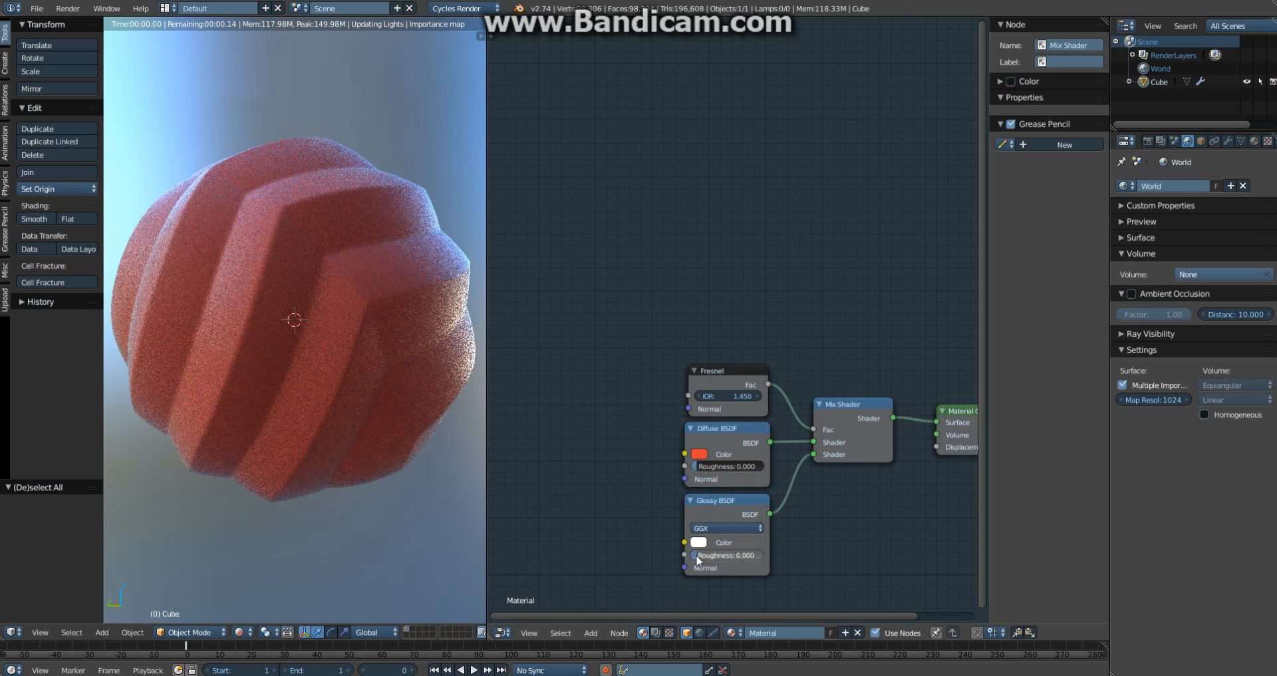
Step: Examine the rendered sphere's reflections and the blurred background from several sides and close up
middle_click_drag(437, 490, 238, 529)
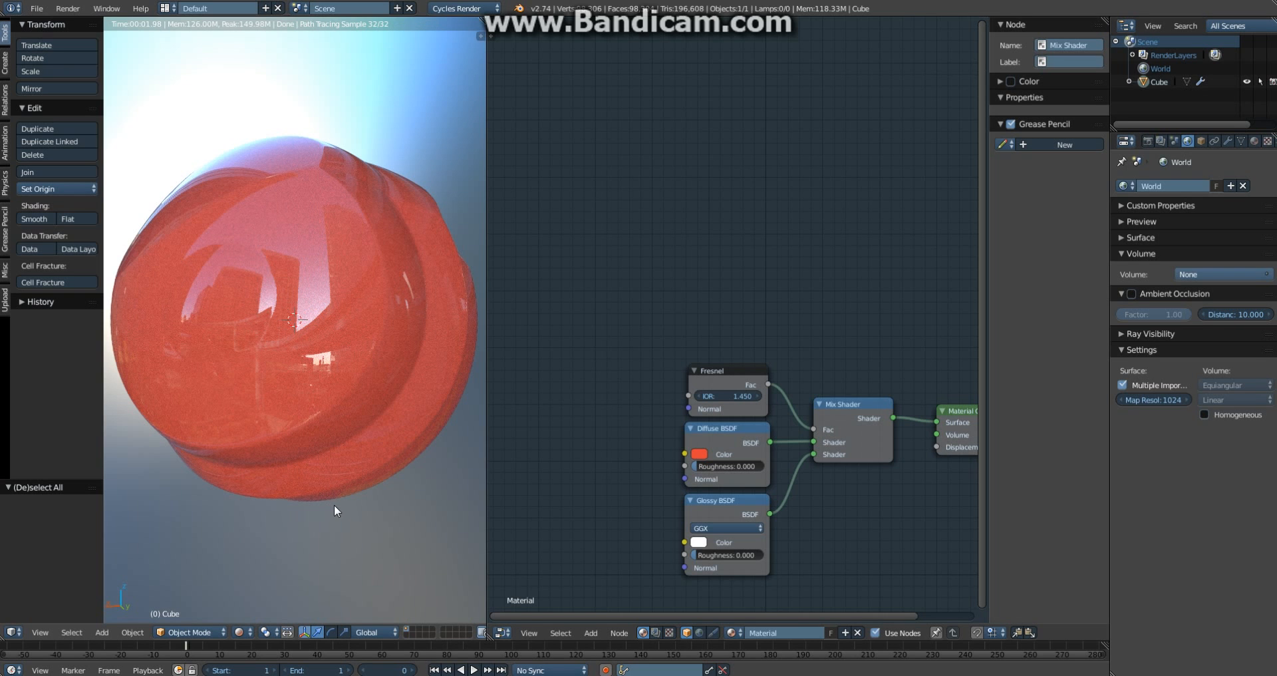
middle_click_drag(334, 504, 261, 513)
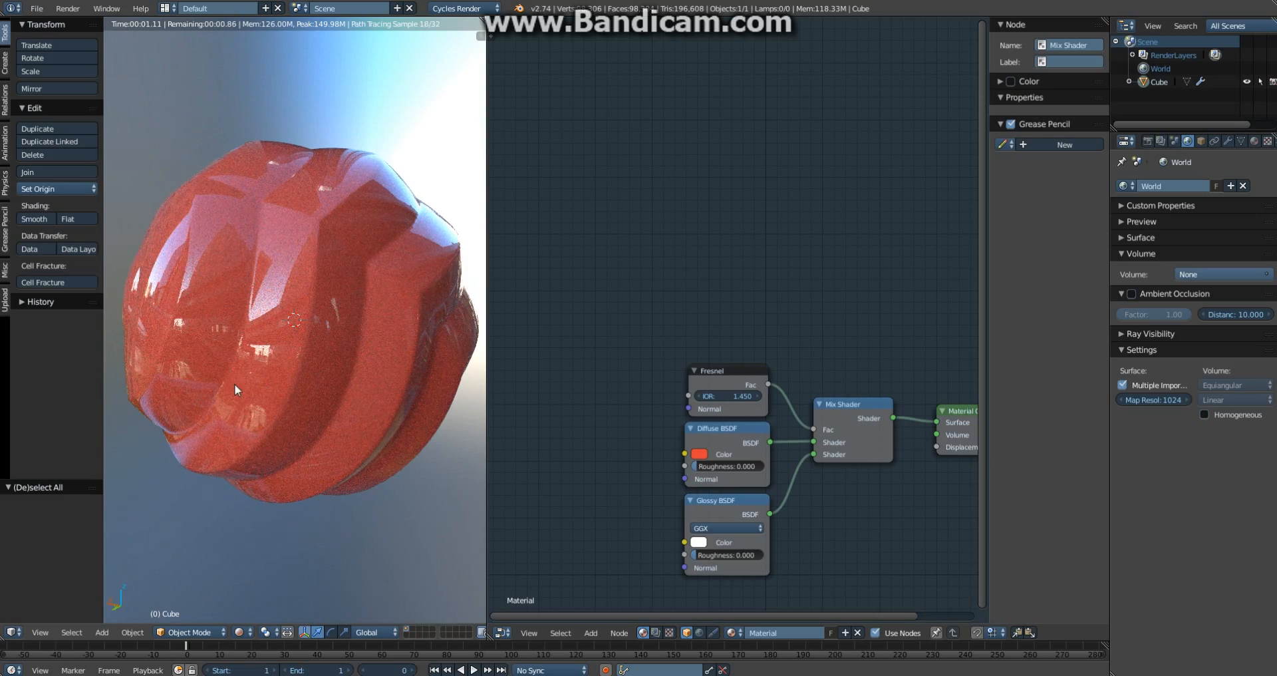
middle_click_drag(234, 383, 294, 222)
middle_click_drag(381, 448, 393, 404)
scroll(394, 403, "up", 2)
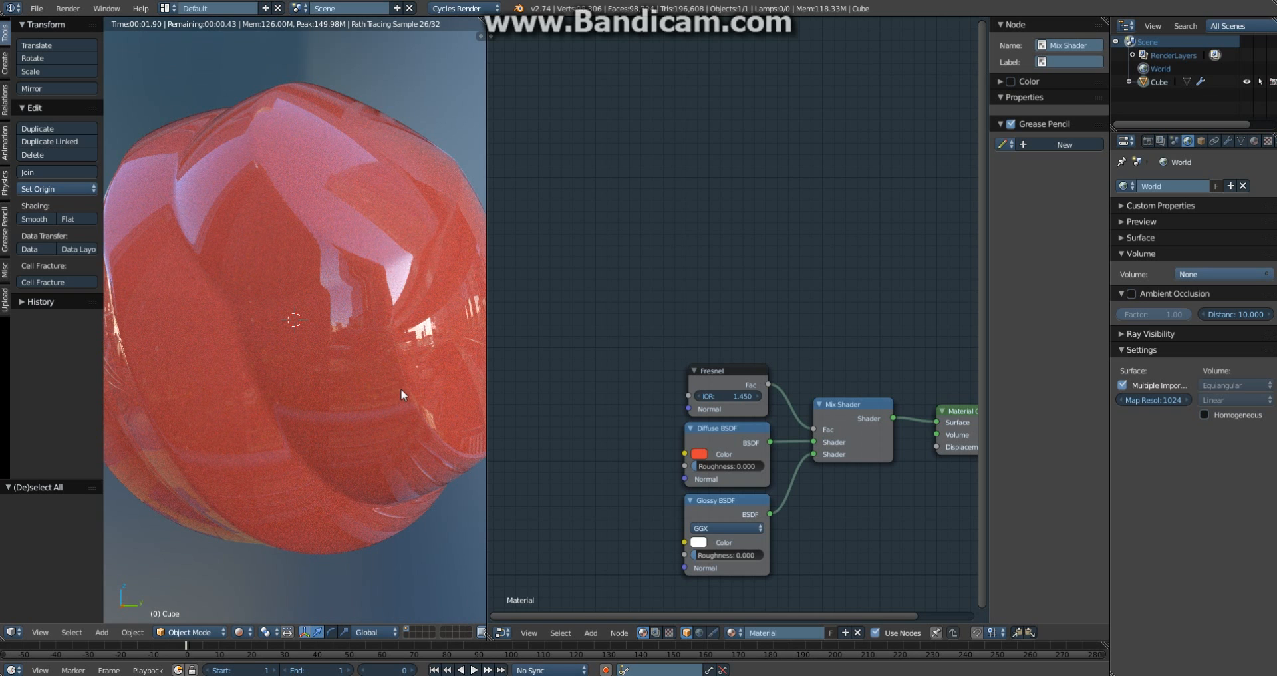
scroll(401, 389, "down", 2)
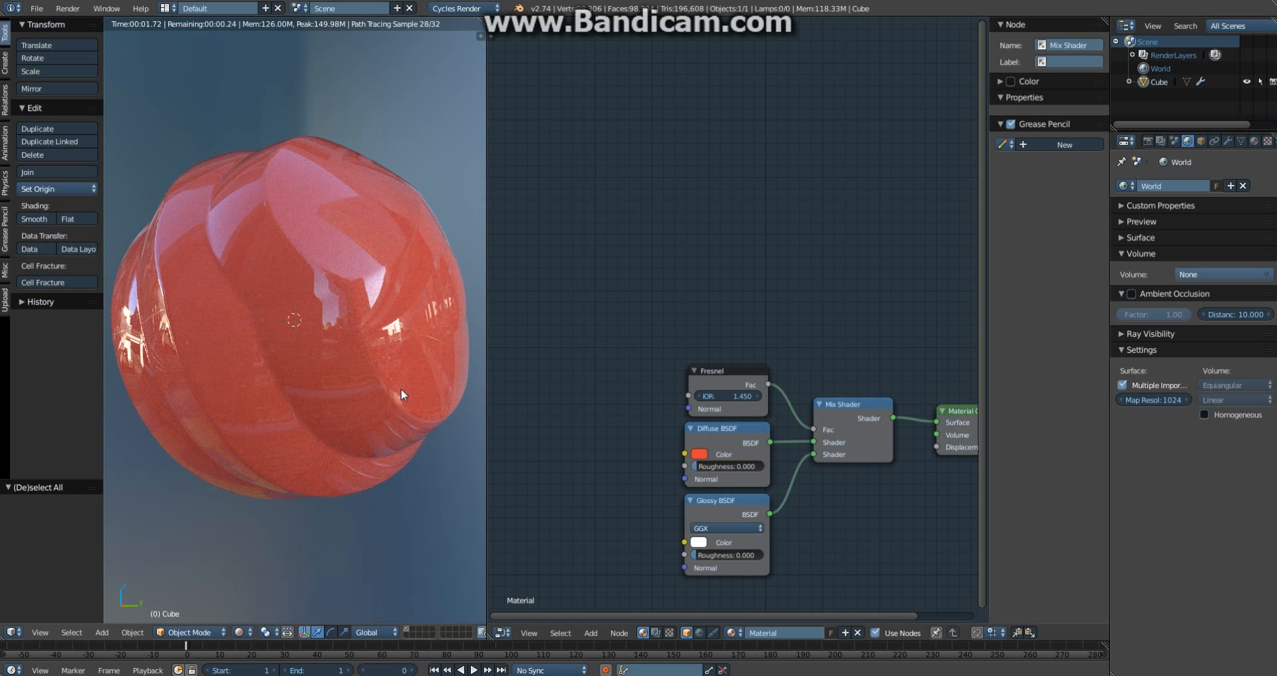